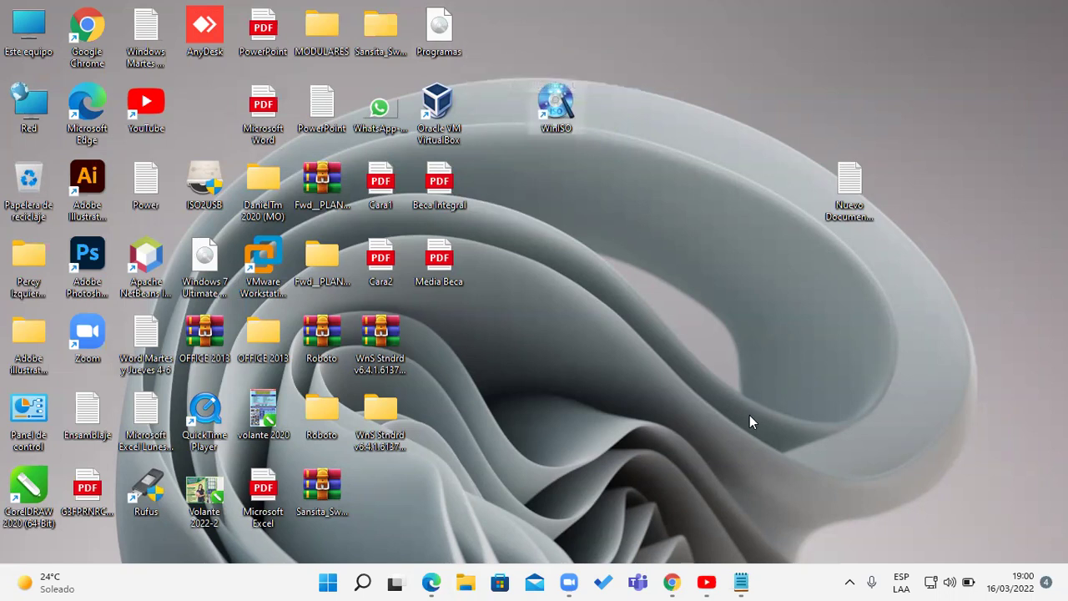
# - Open the desktop text document and minimize the note and the YouTube window
pyautogui.doubleClick(848, 182)
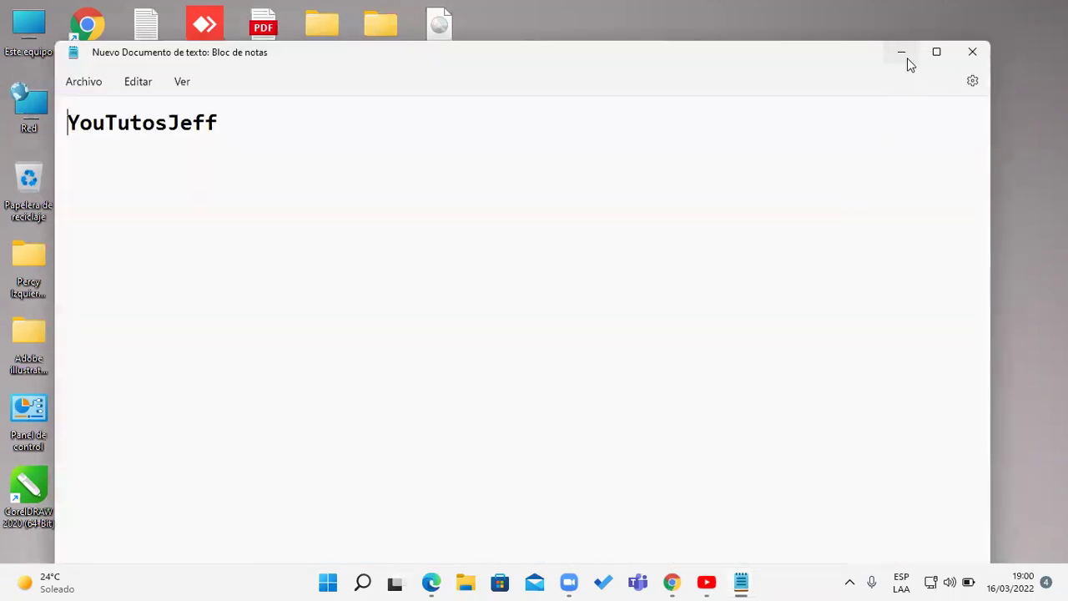
pyautogui.click(902, 54)
pyautogui.click(723, 578)
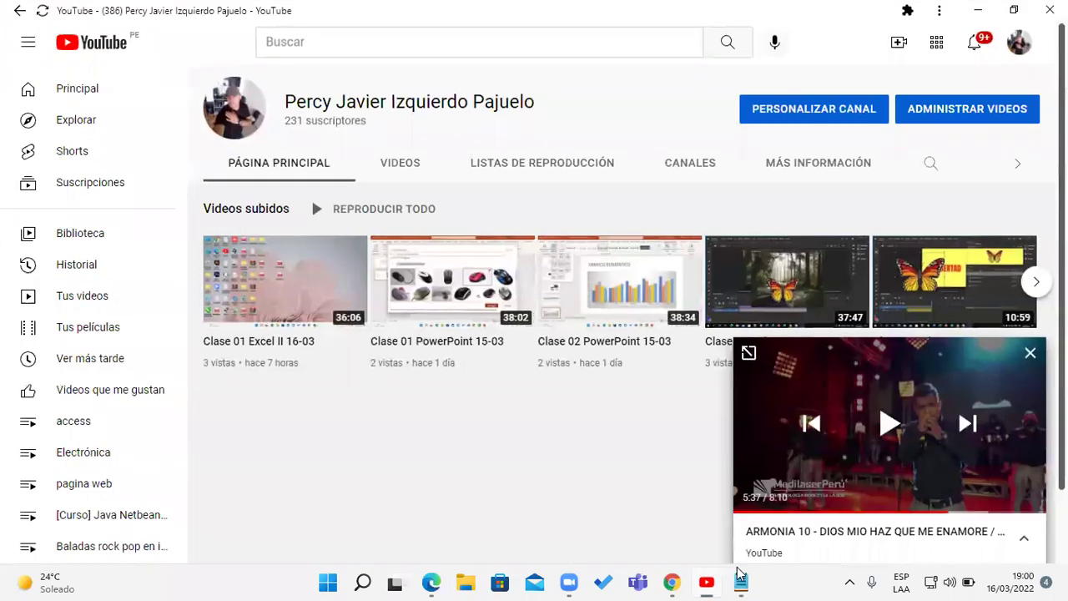
pyautogui.click(981, 10)
pyautogui.moveTo(742, 580)
# - In the Instrucciones notes, select and copy the 'Ruta: C:\...\WinISO\bin' line, then minimize the notes
pyautogui.click(685, 524)
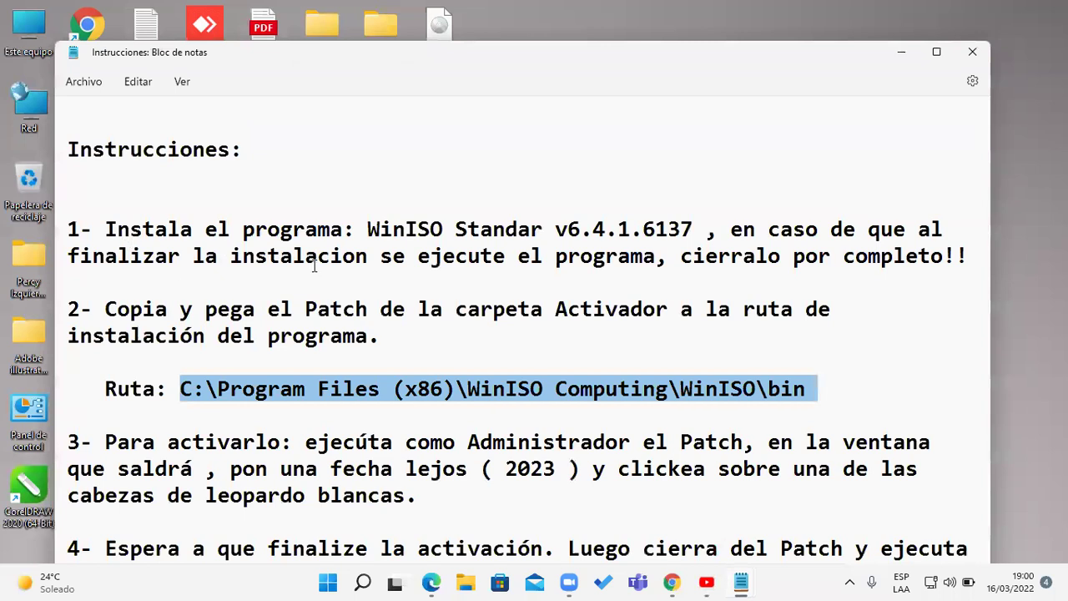
pyautogui.moveTo(494, 63); pyautogui.dragTo(534, 41)
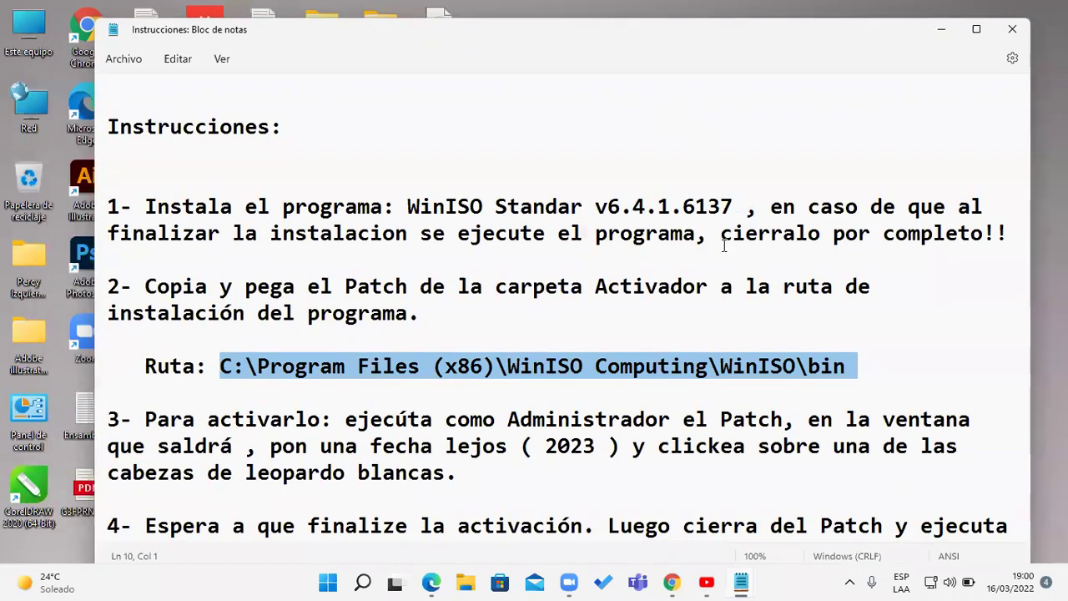
pyautogui.click(770, 368)
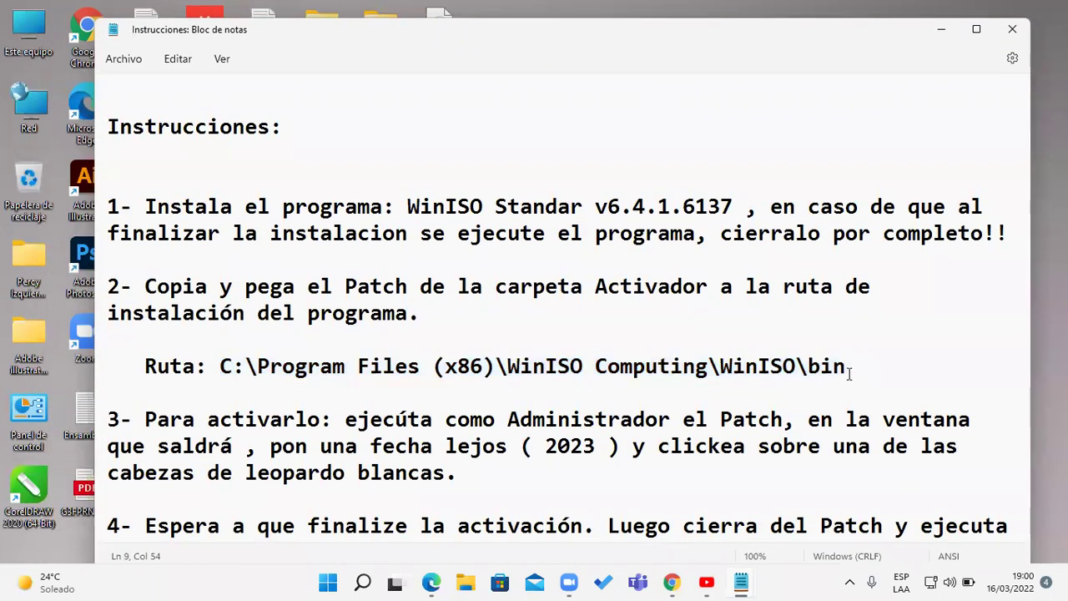
pyautogui.moveTo(834, 372); pyautogui.dragTo(134, 364)
pyautogui.hotkey('ctrl', 'c')
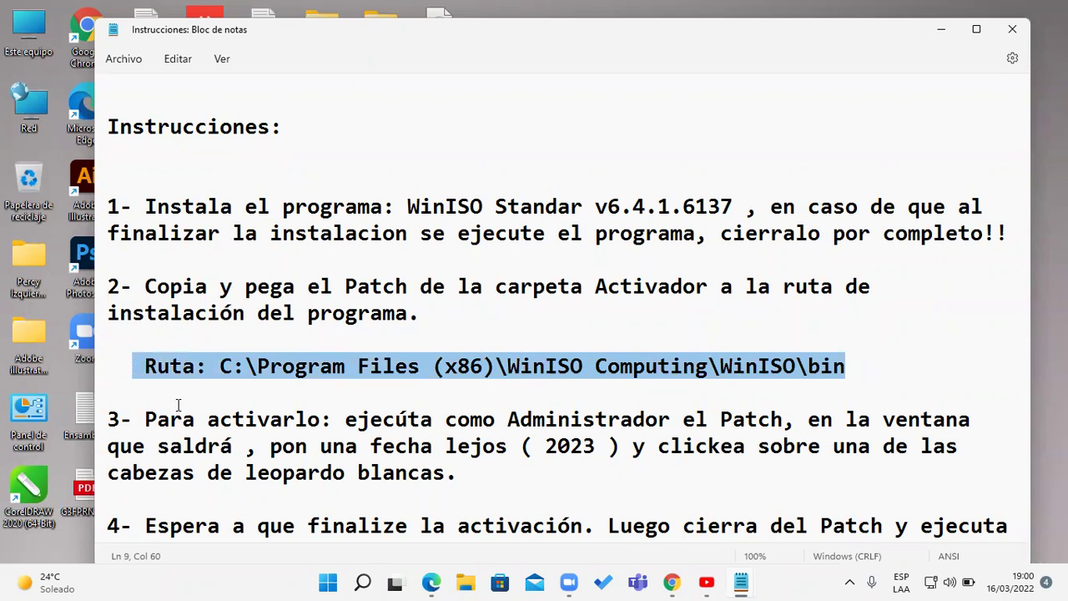
pyautogui.click(941, 30)
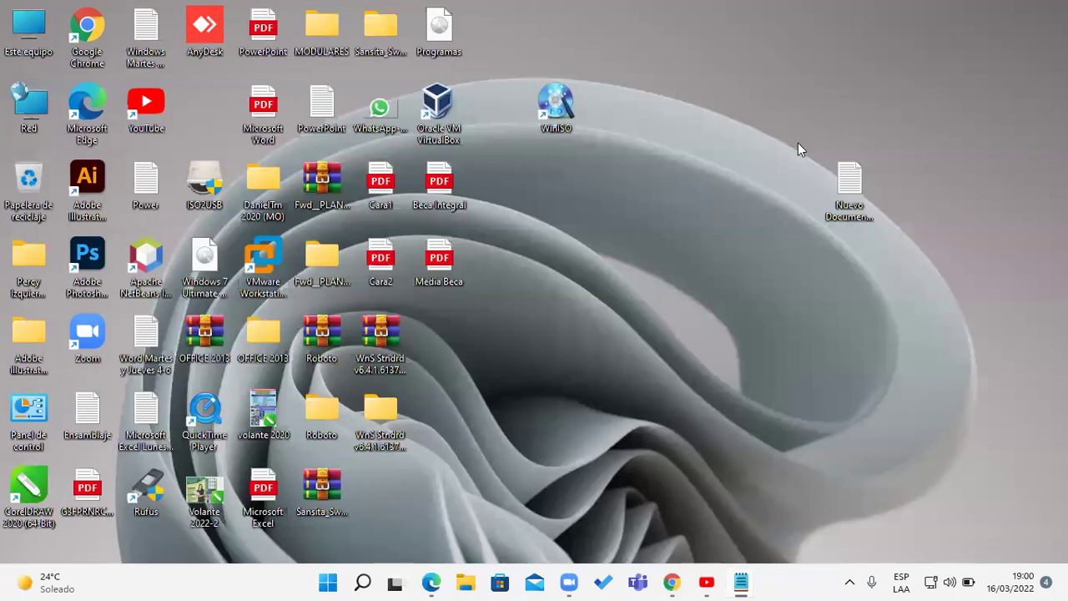
pyautogui.press('super+e')
# - Paste the copied Ruta line into the Explorer address bar, dismissing the 'new app' prompts it triggers
pyautogui.click(492, 173)
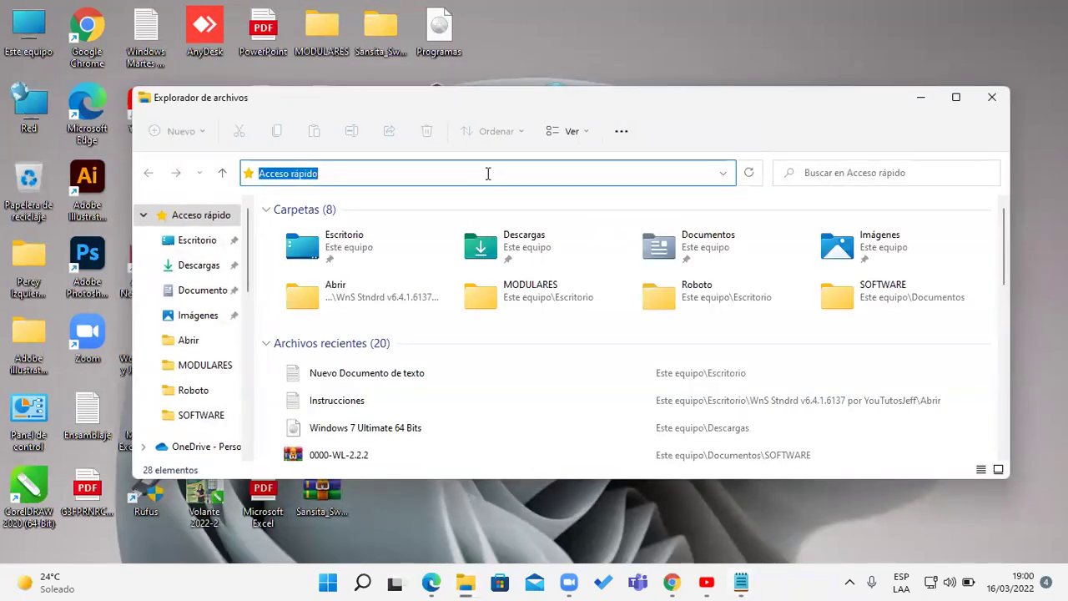
pyautogui.write('Acceso')
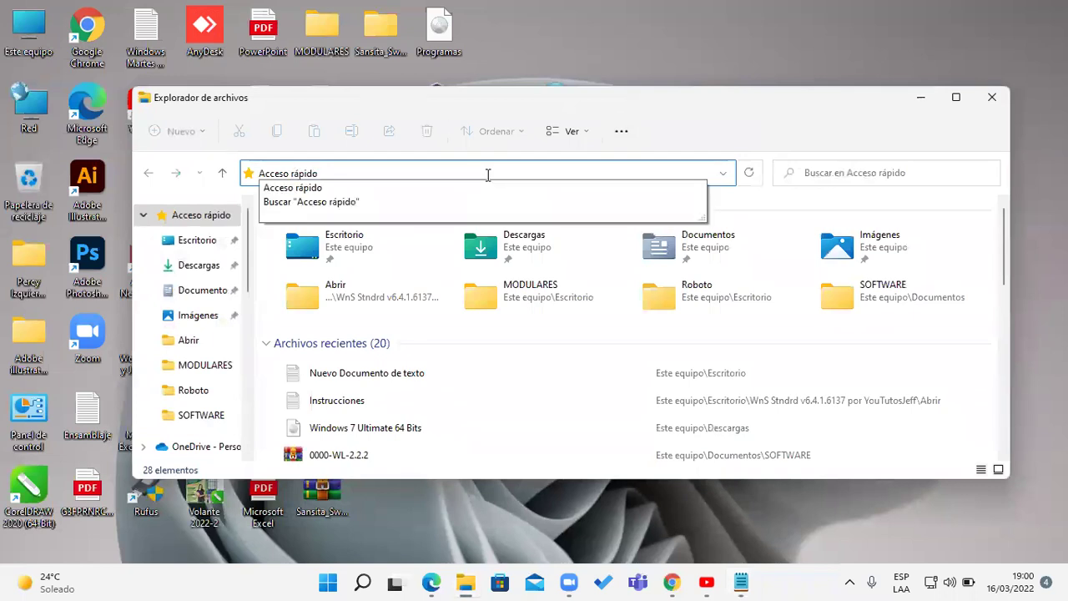
pyautogui.hotkey('ctrl', 'a')
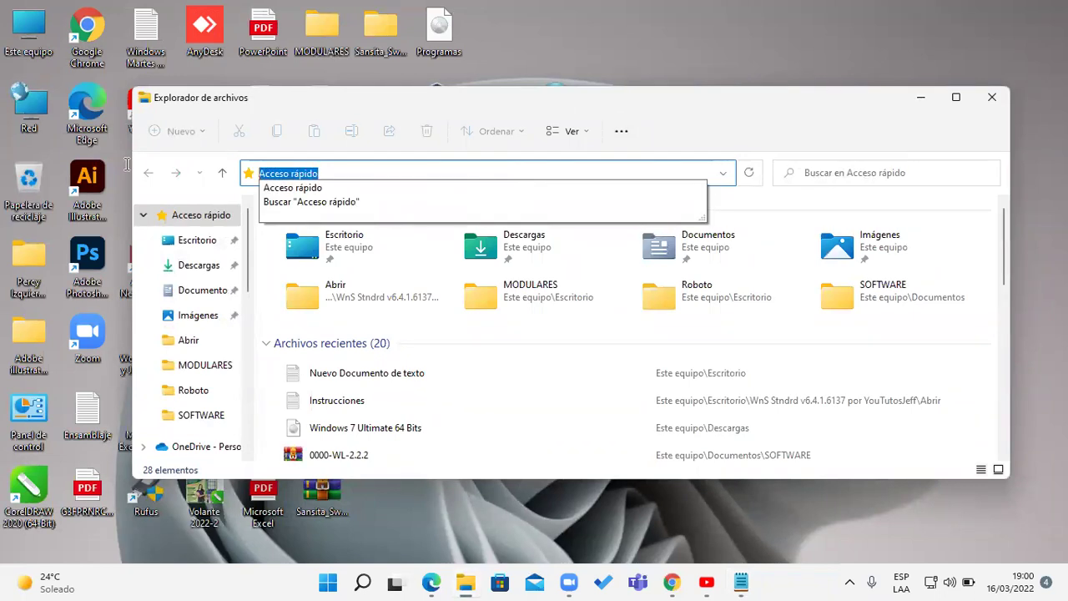
pyautogui.hotkey('ctrl', 'v')
pyautogui.press('Return')
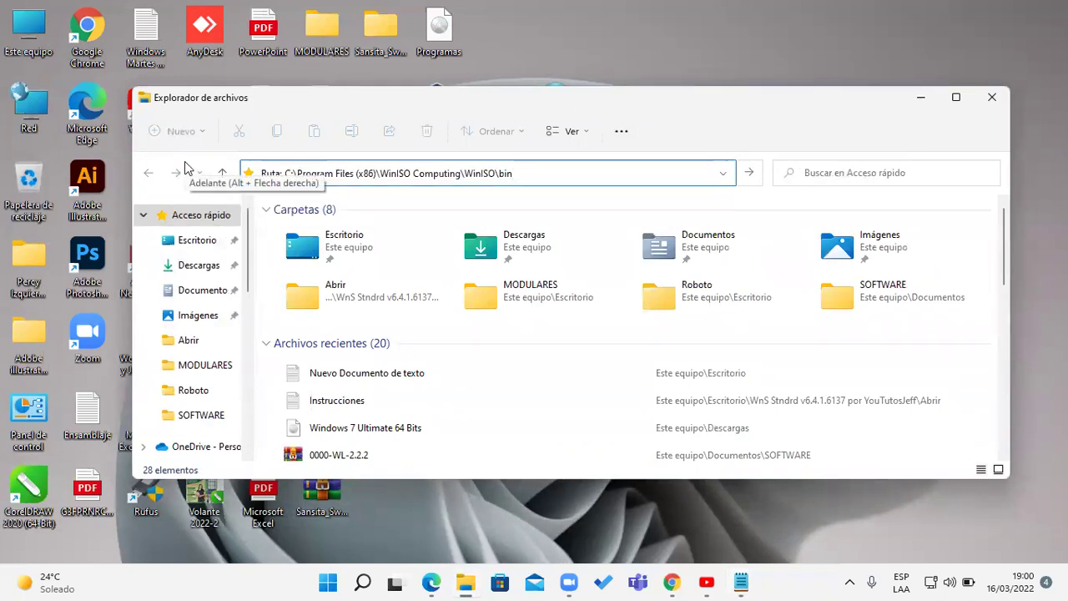
pyautogui.click(705, 155)
pyautogui.click(627, 178)
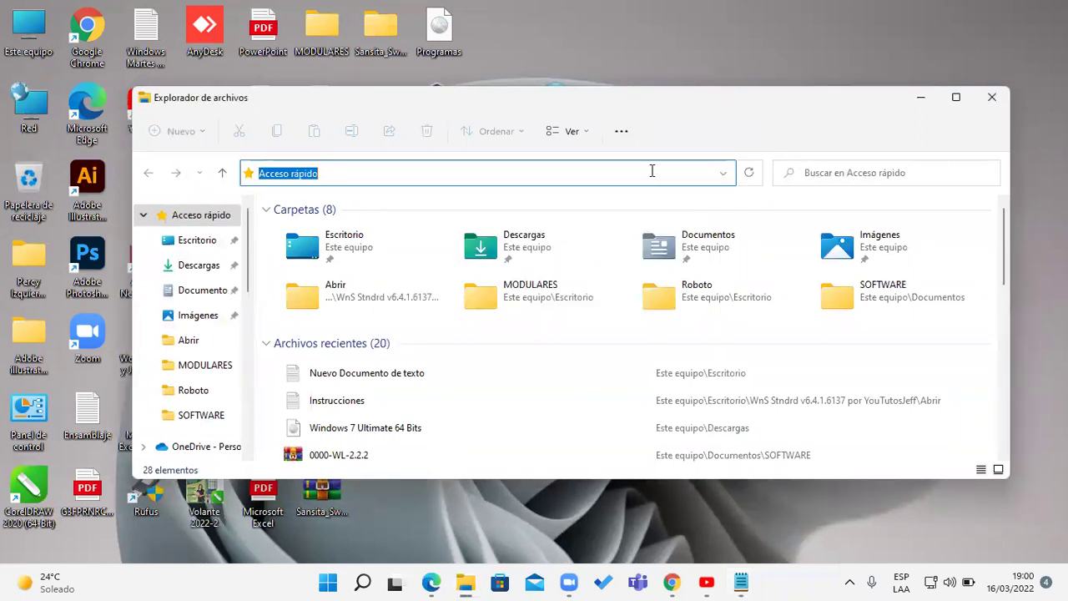
pyautogui.write('Ruta: C:\\Program Files (x86)\\WinSD Computing\\WinSD\\bin')
pyautogui.press('Return')
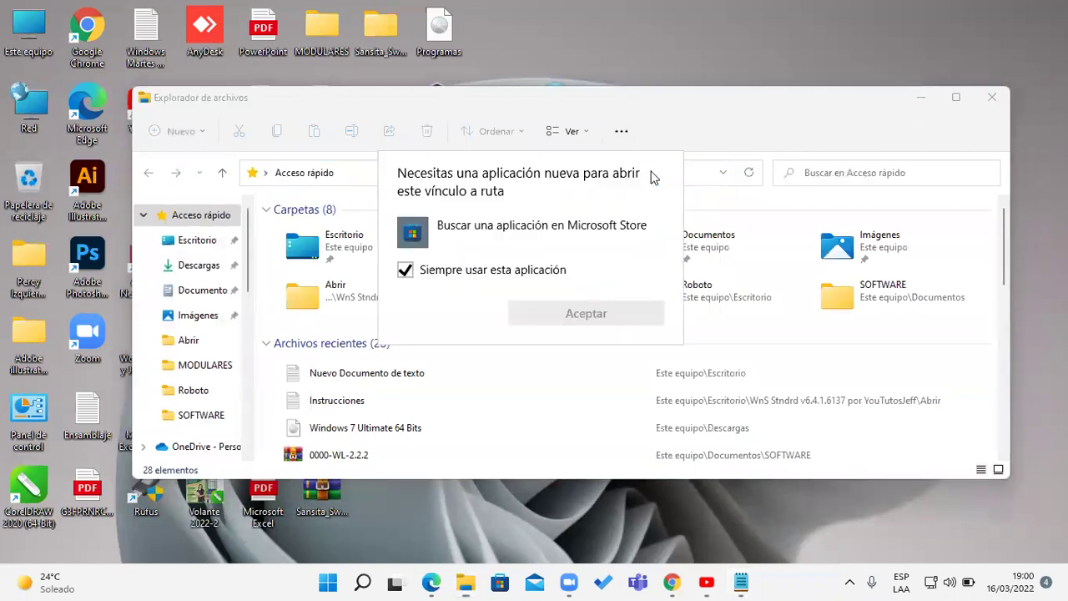
pyautogui.click(646, 159)
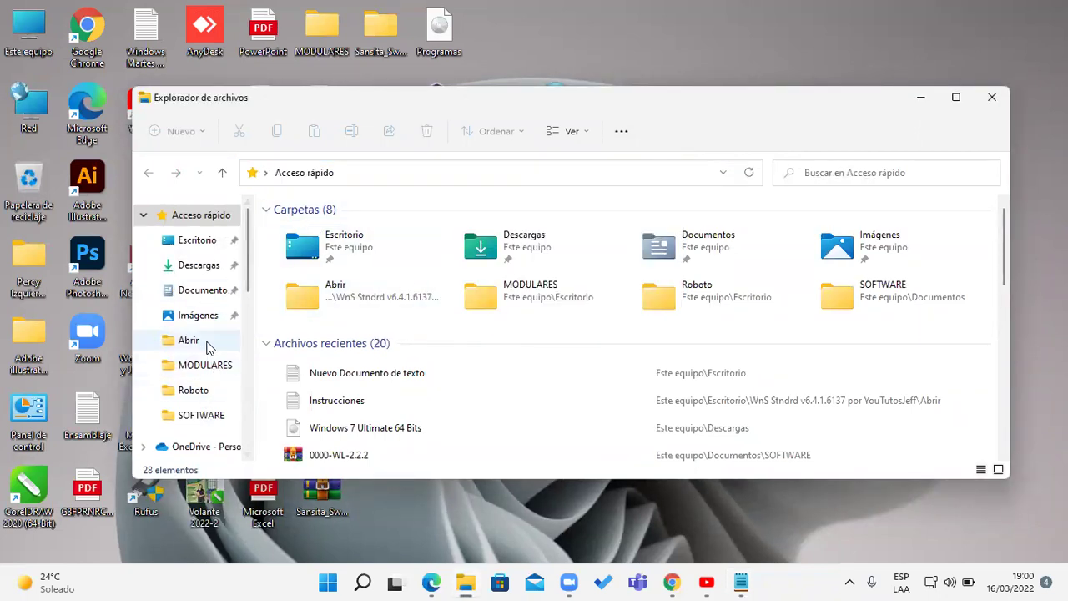
# - From Este equipo, paste the path, remove the 'Ruta: ' prefix and open the WinISO bin folder
pyautogui.click(190, 340)
pyautogui.click(359, 173)
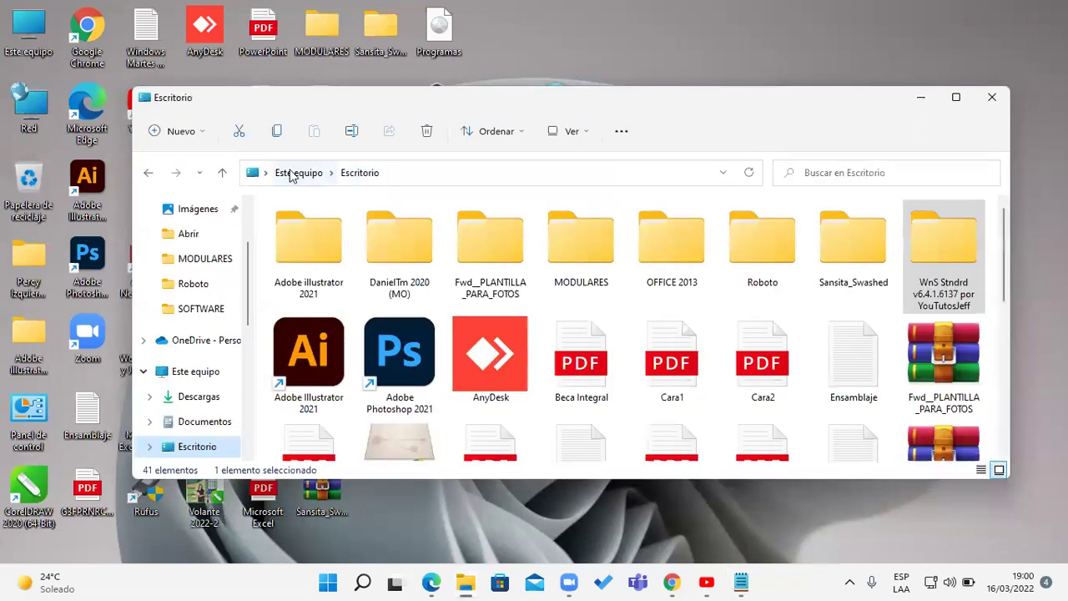
pyautogui.click(298, 172)
pyautogui.click(407, 171)
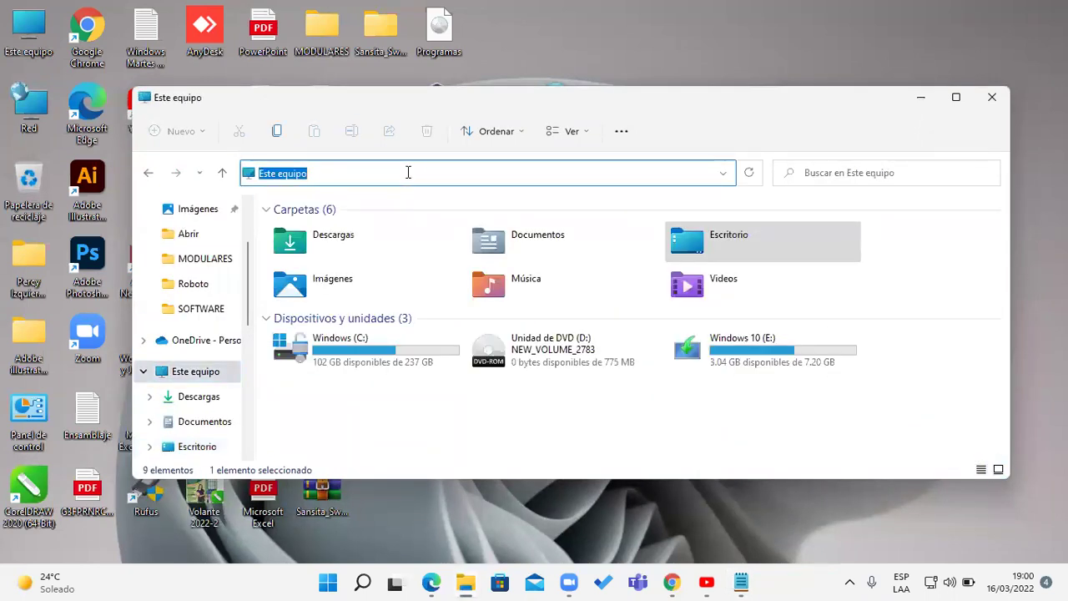
pyautogui.hotkey('ctrl', 'v')
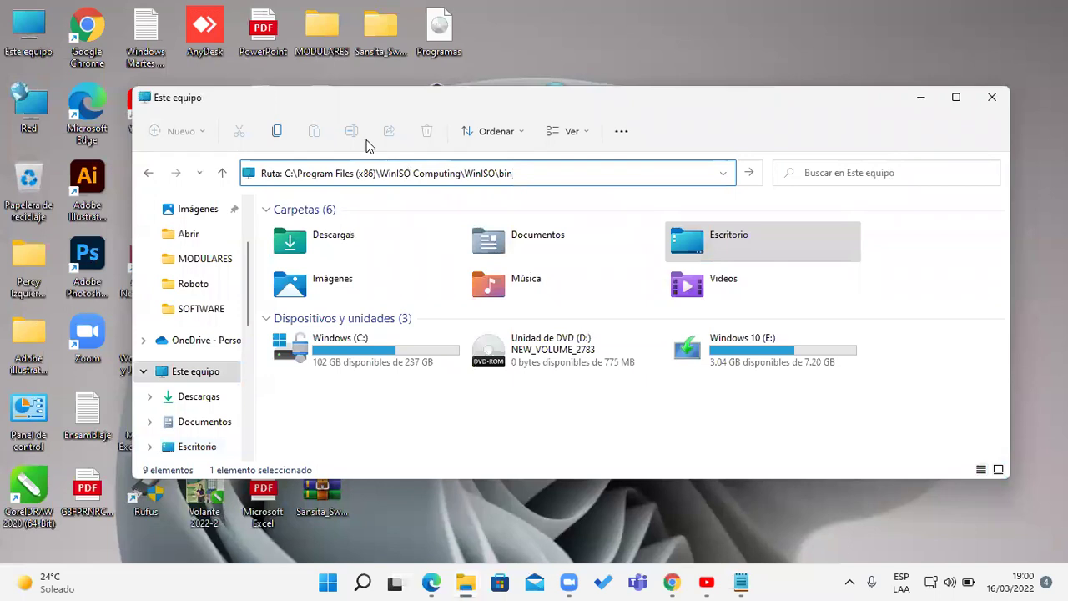
pyautogui.click(285, 173)
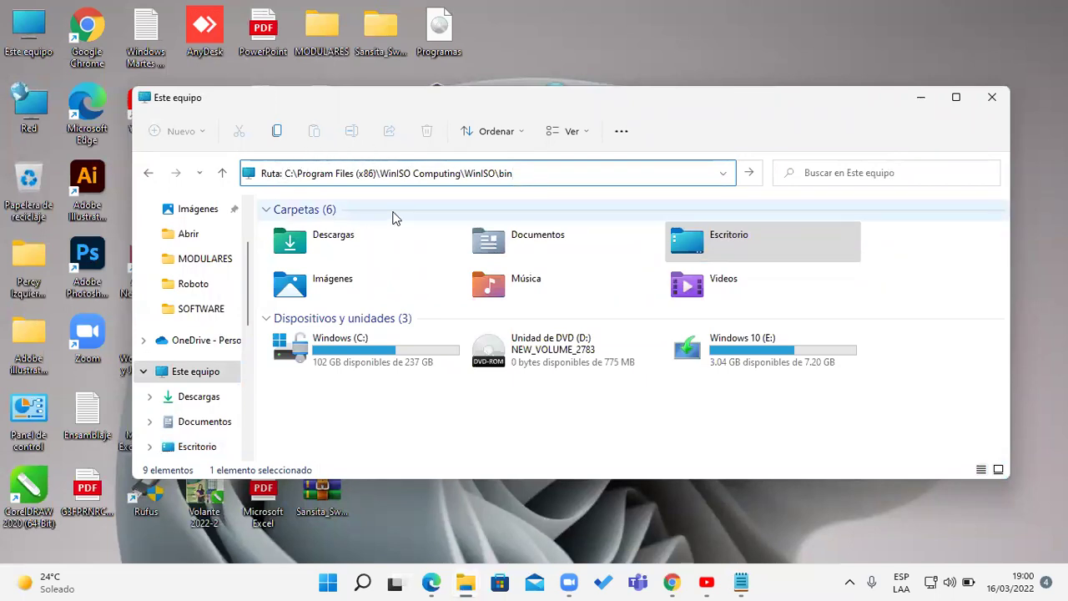
pyautogui.press('BackSpace')
pyautogui.press('BackSpace')
pyautogui.press('BackSpace')
pyautogui.press('BackSpace')
pyautogui.press('BackSpace')
pyautogui.press('BackSpace')
pyautogui.press('Return')
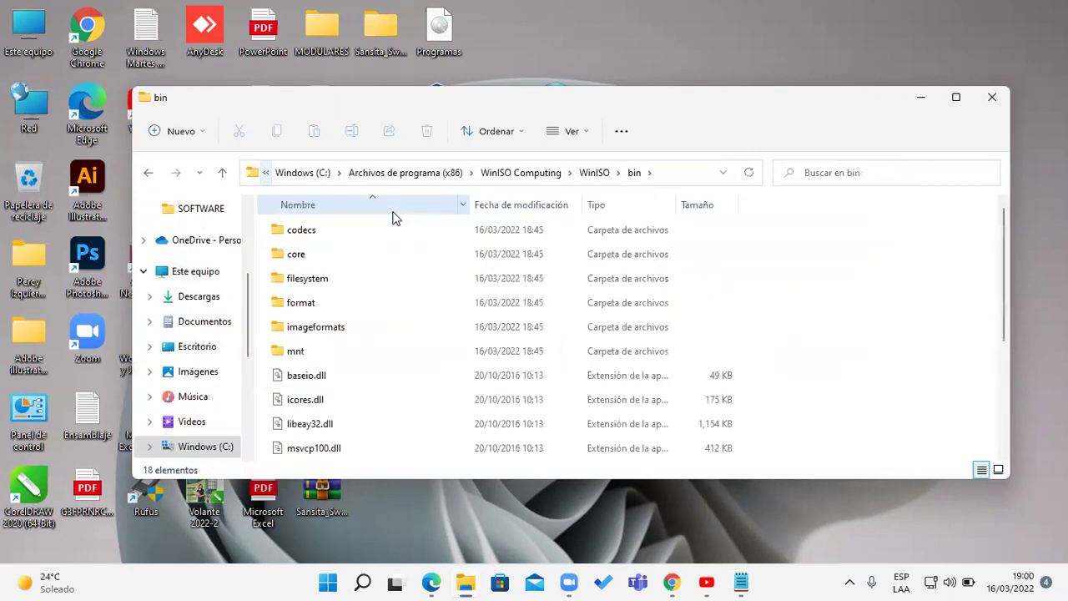
# - Snap the WinISO bin window to the right half, leaving the desktop icons visible
pyautogui.click(447, 74)
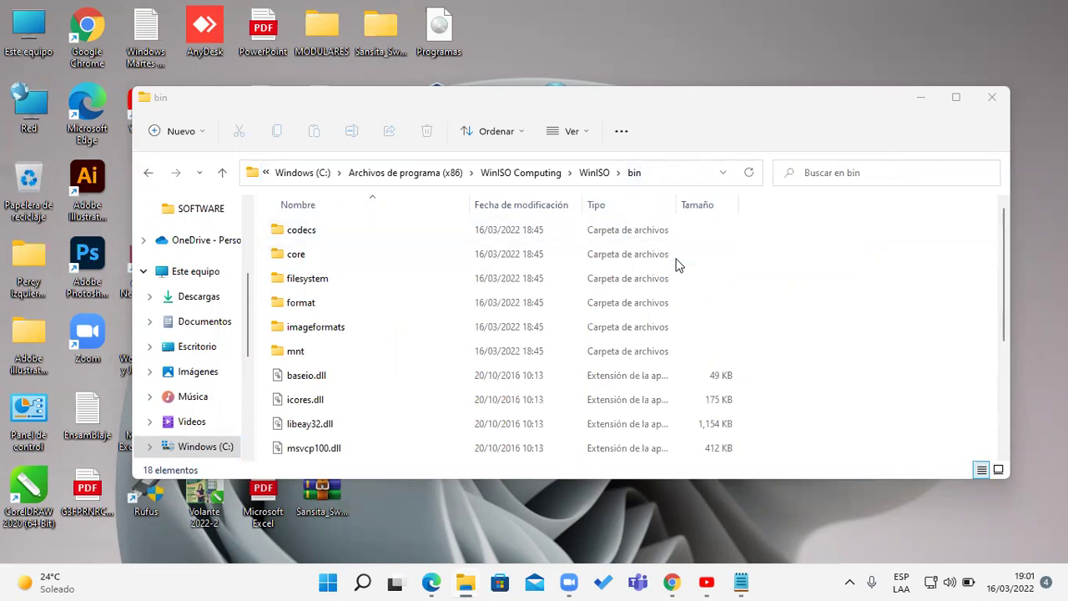
pyautogui.press('super+Right')
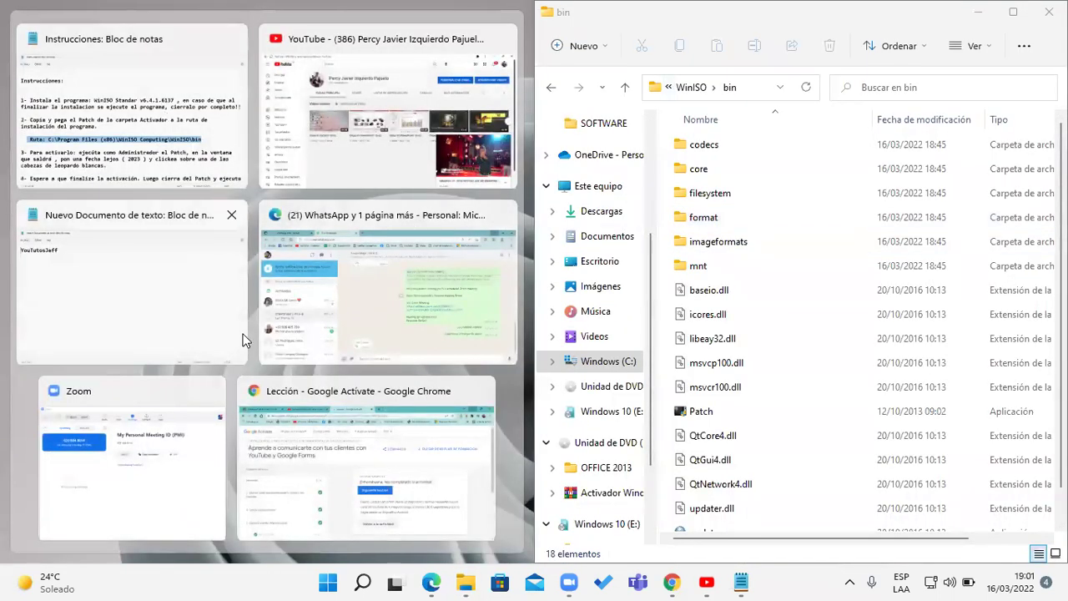
pyautogui.click(530, 387)
pyautogui.click(465, 582)
pyautogui.click(465, 582)
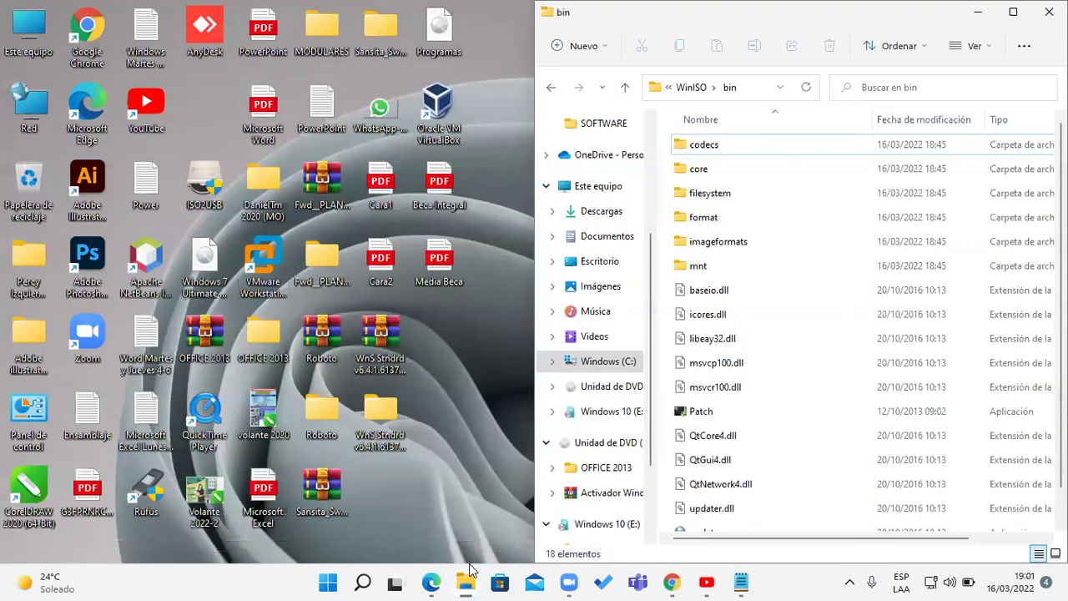
pyautogui.doubleClick(377, 421)
# - Copy Patch from Abrir\Activador into the bin folder, replacing the existing file with administrator permission
pyautogui.doubleClick(327, 253)
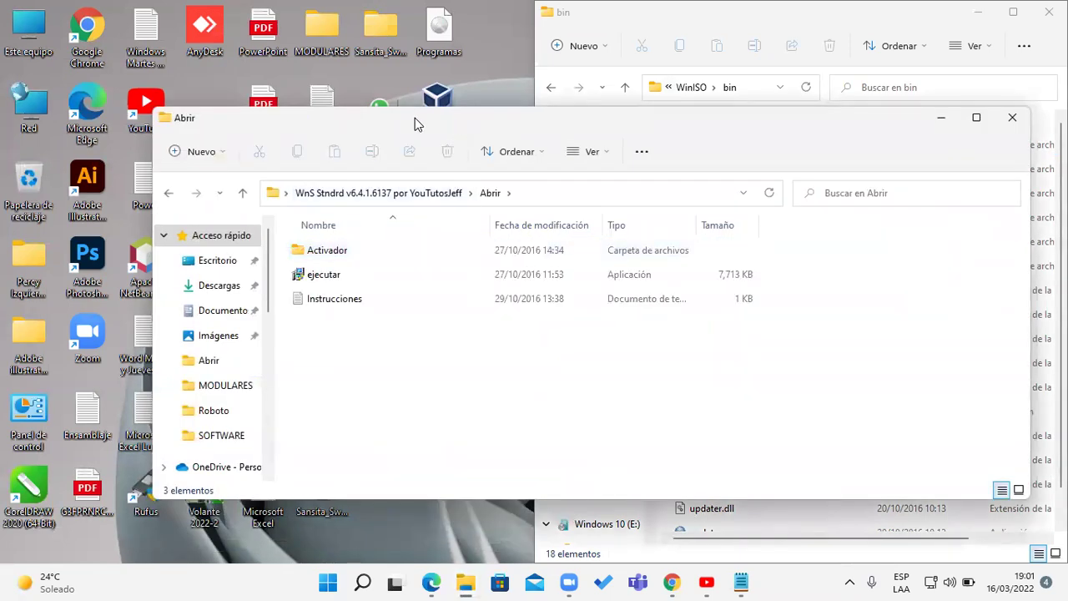
pyautogui.moveTo(414, 118); pyautogui.dragTo(1, 150)
pyautogui.doubleClick(218, 150)
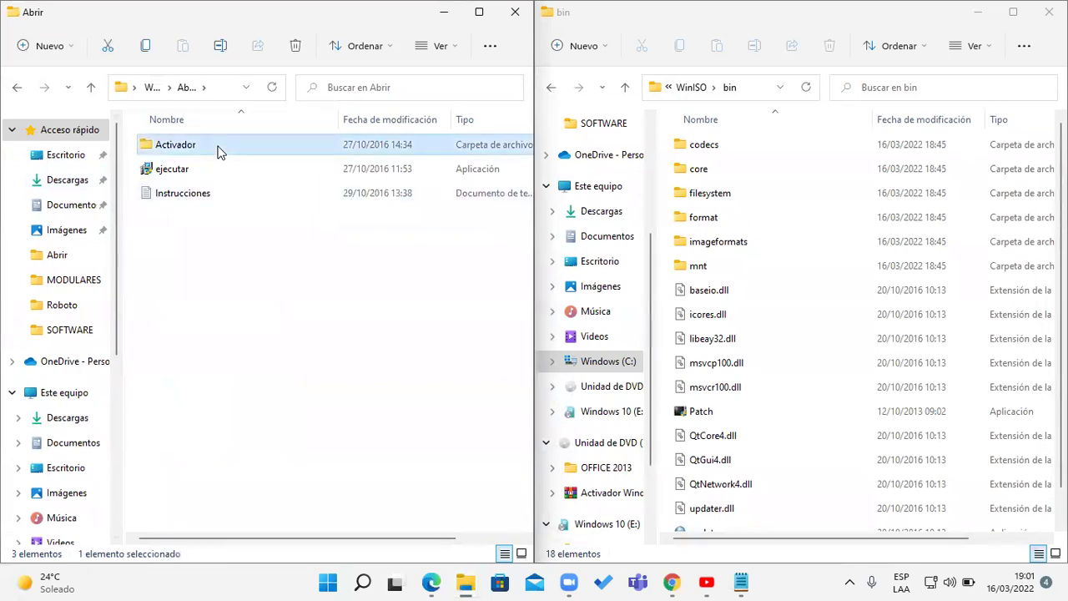
pyautogui.click(188, 145)
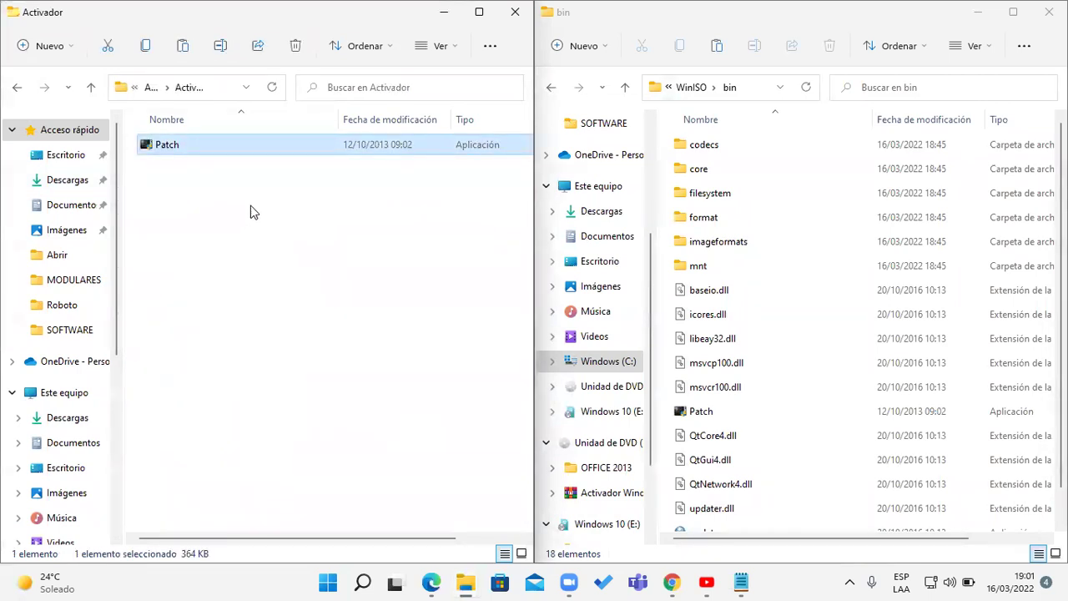
pyautogui.click(872, 414)
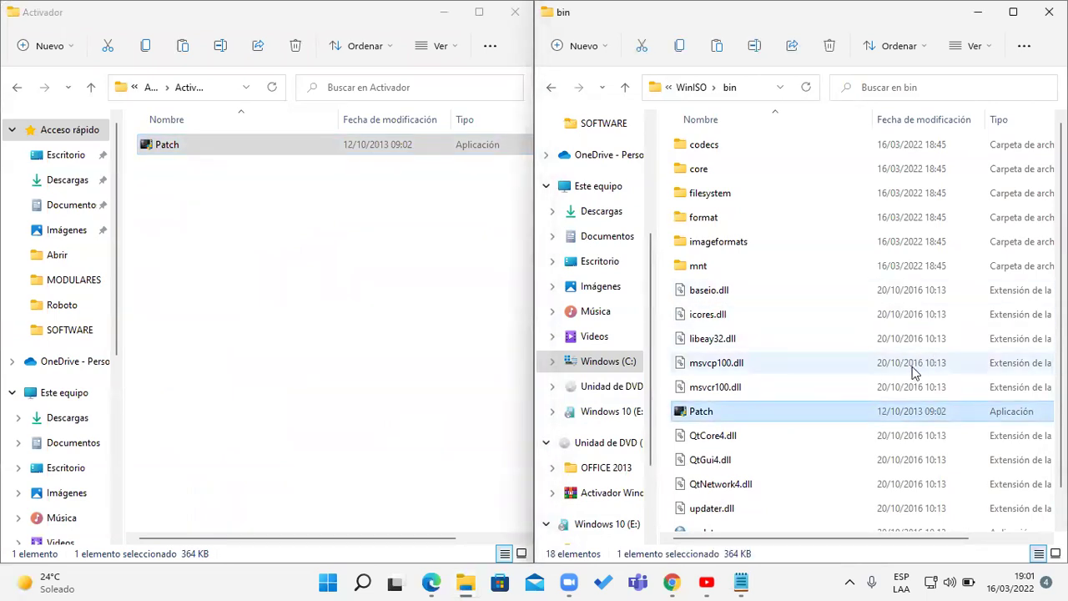
pyautogui.hotkey('ctrl', 'v')
pyautogui.click(531, 170)
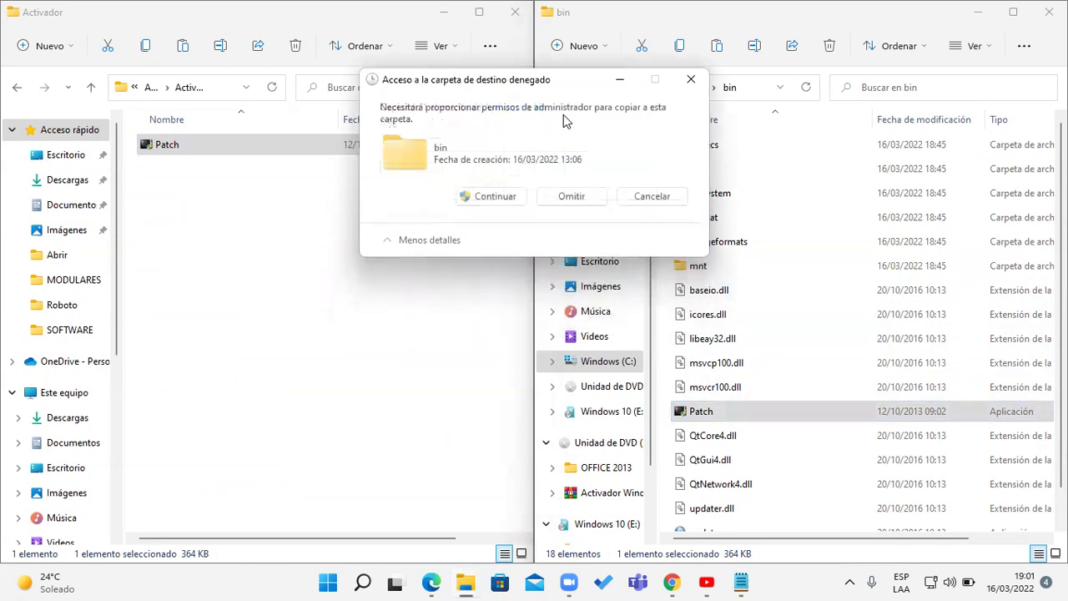
pyautogui.click(507, 203)
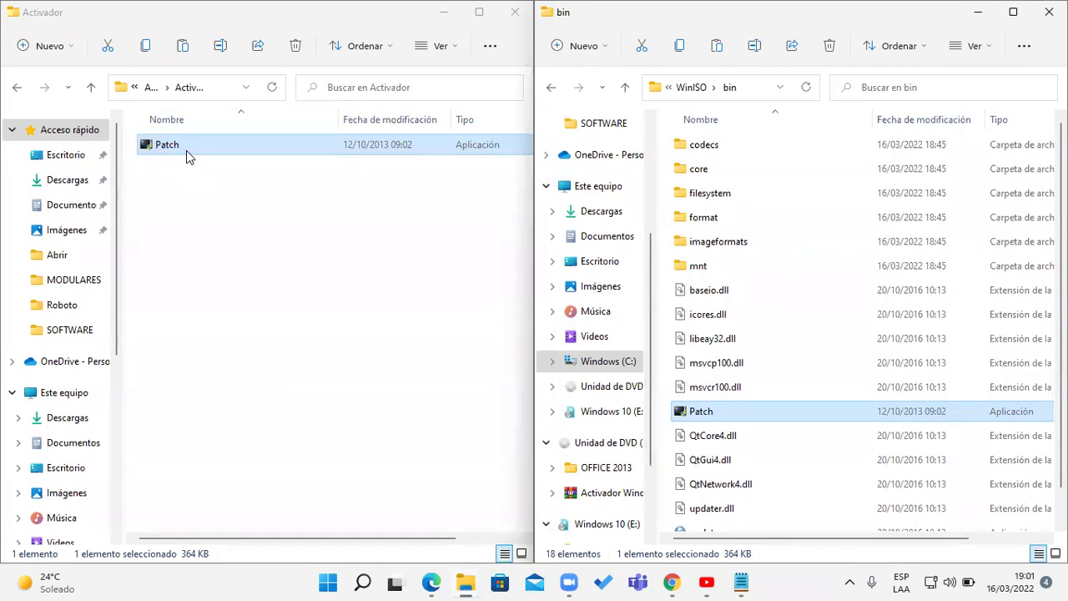
# - Reopen the Activador folder and select the Patch program in the bin folder
pyautogui.click(150, 87)
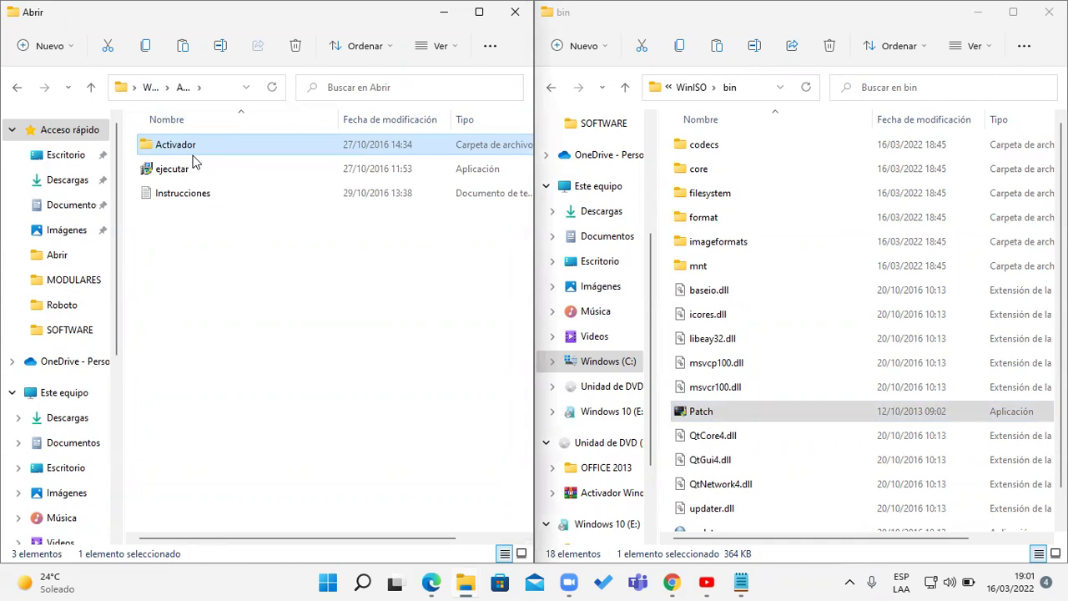
pyautogui.doubleClick(208, 147)
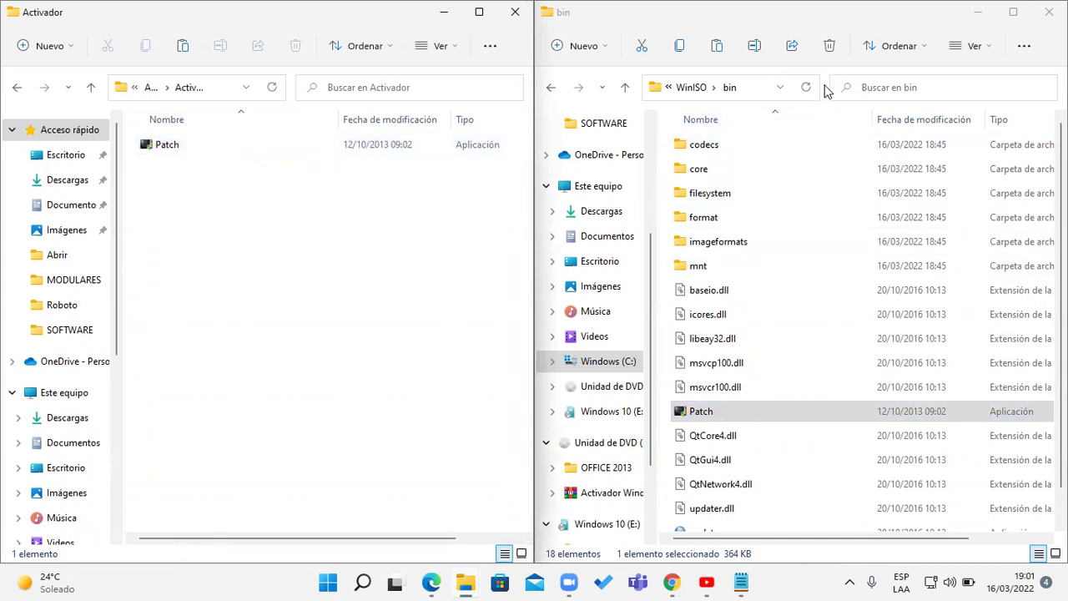
pyautogui.click(780, 87)
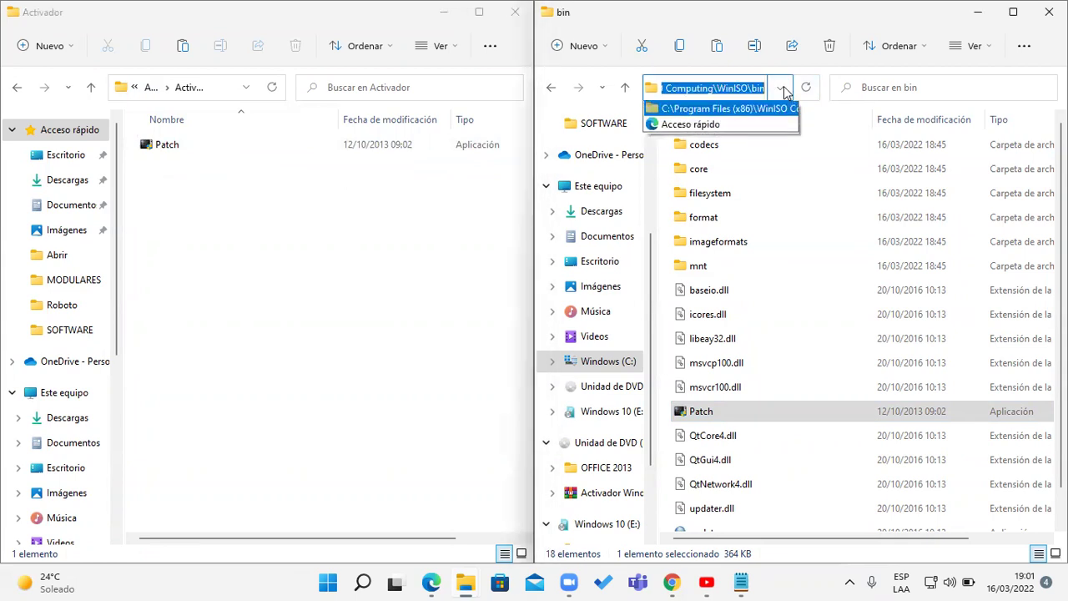
pyautogui.click(778, 87)
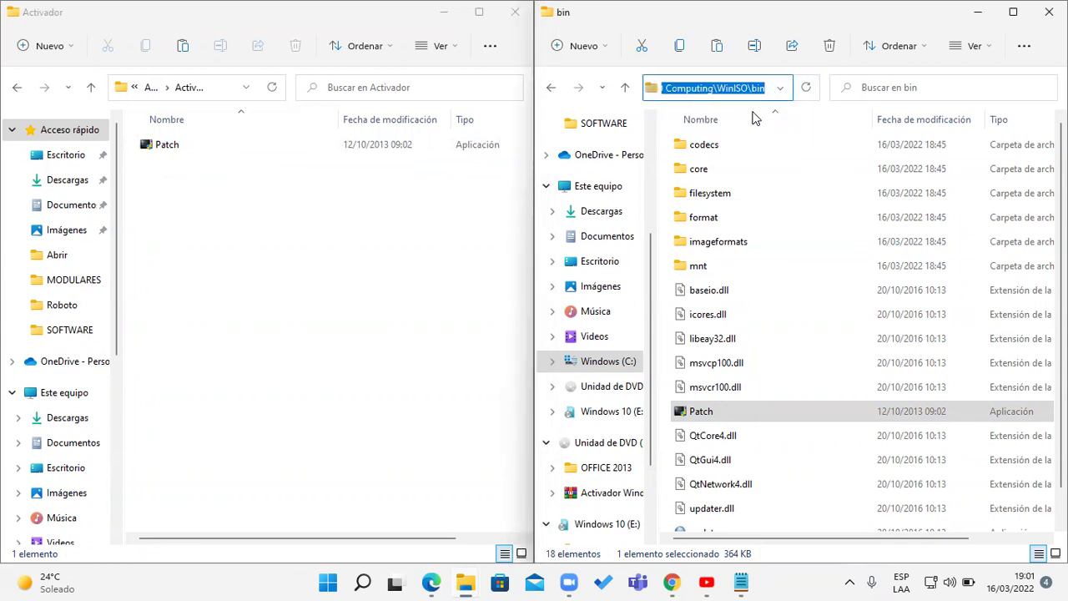
pyautogui.click(748, 403)
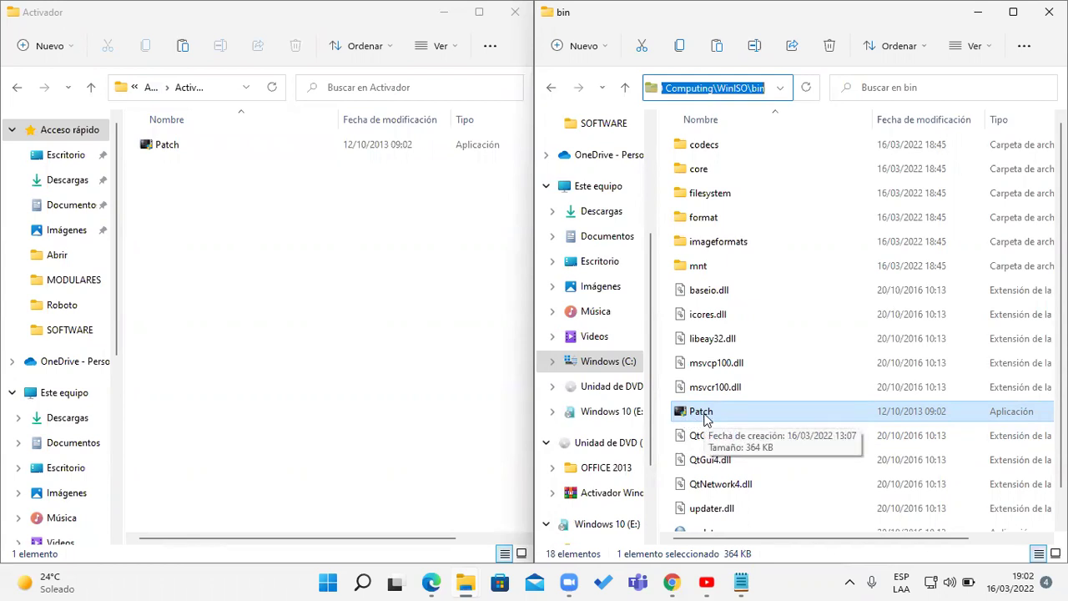
# - Run Patch as administrator and set its date to 16/12/2035
pyautogui.rightClick(705, 418)
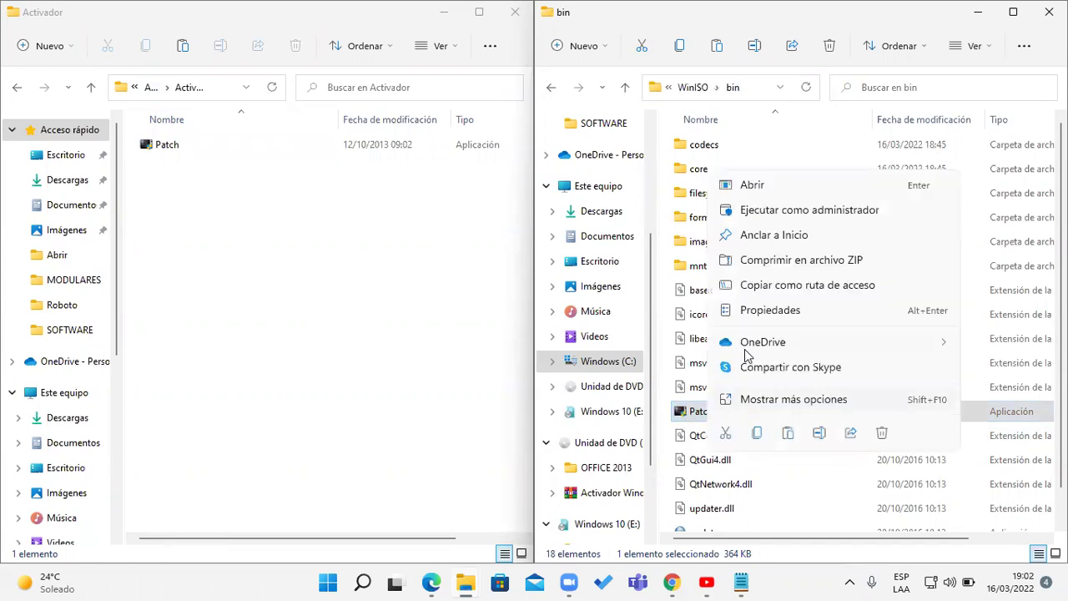
pyautogui.click(826, 218)
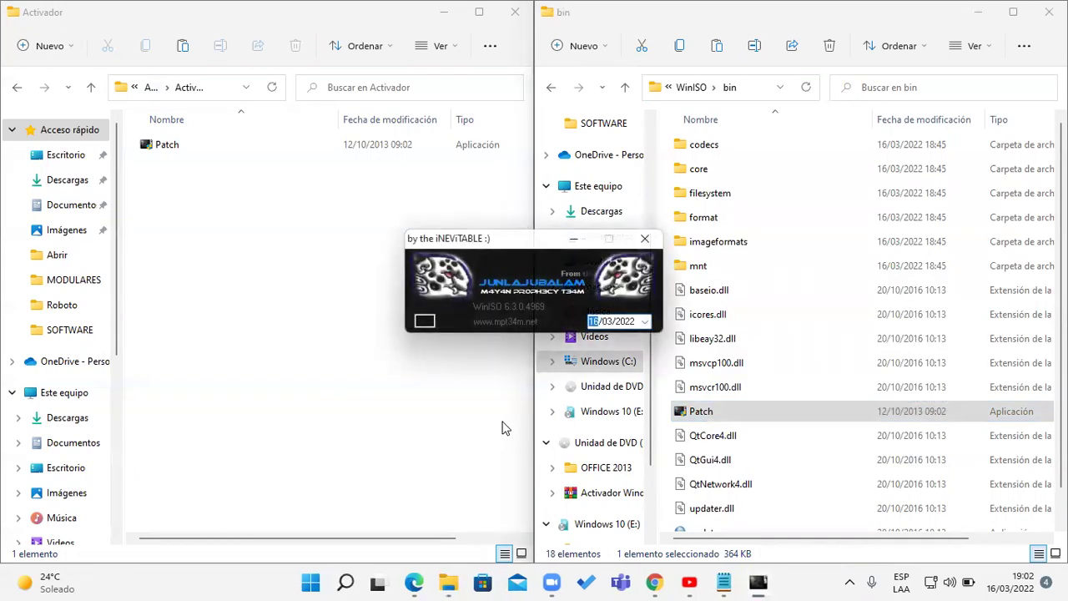
pyautogui.click(648, 322)
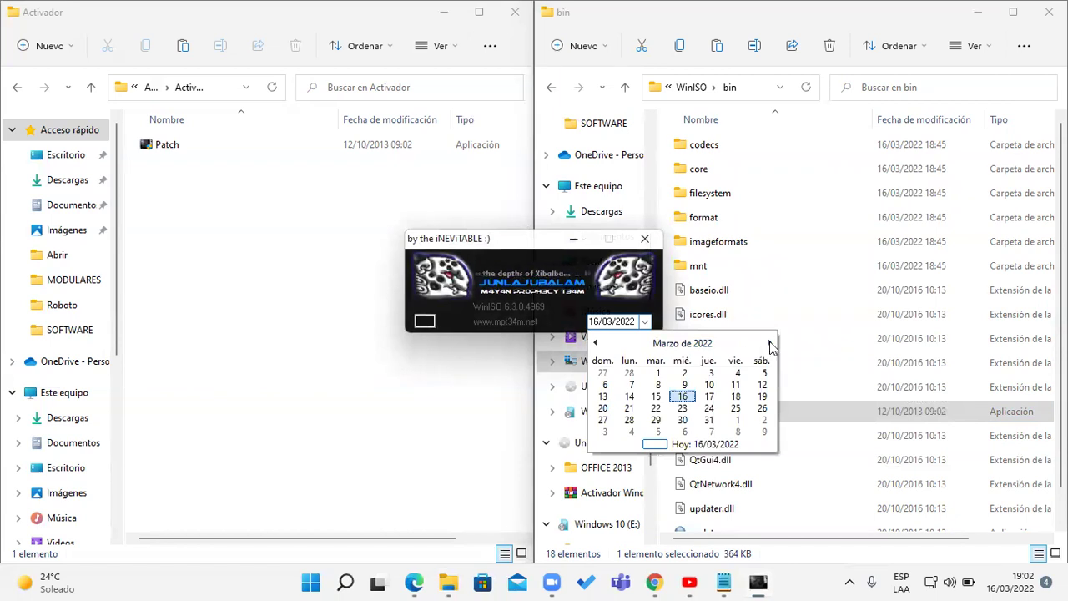
pyautogui.click(699, 343)
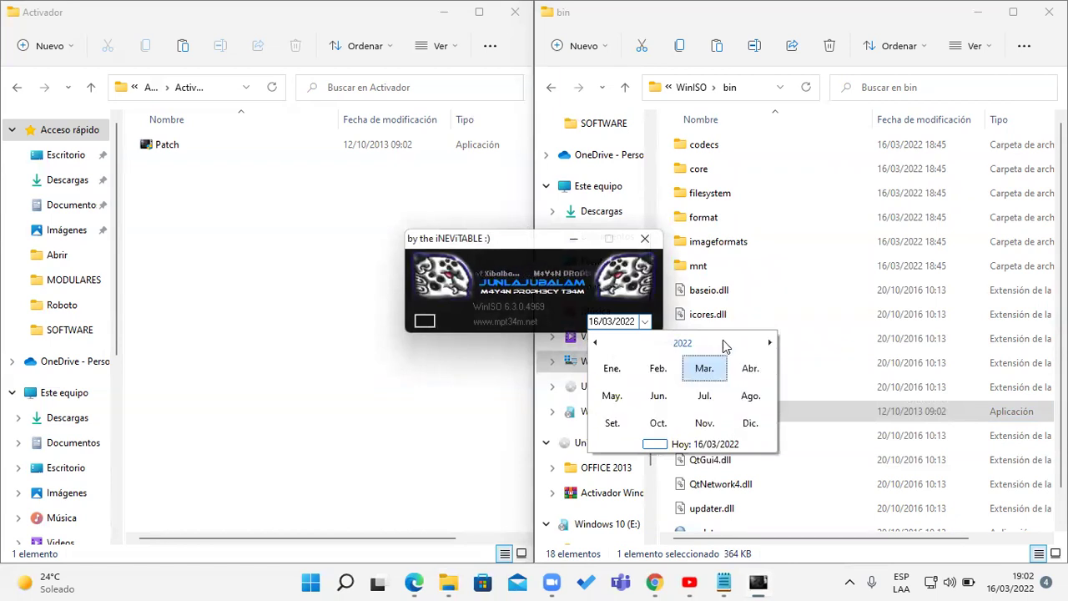
pyautogui.click(700, 345)
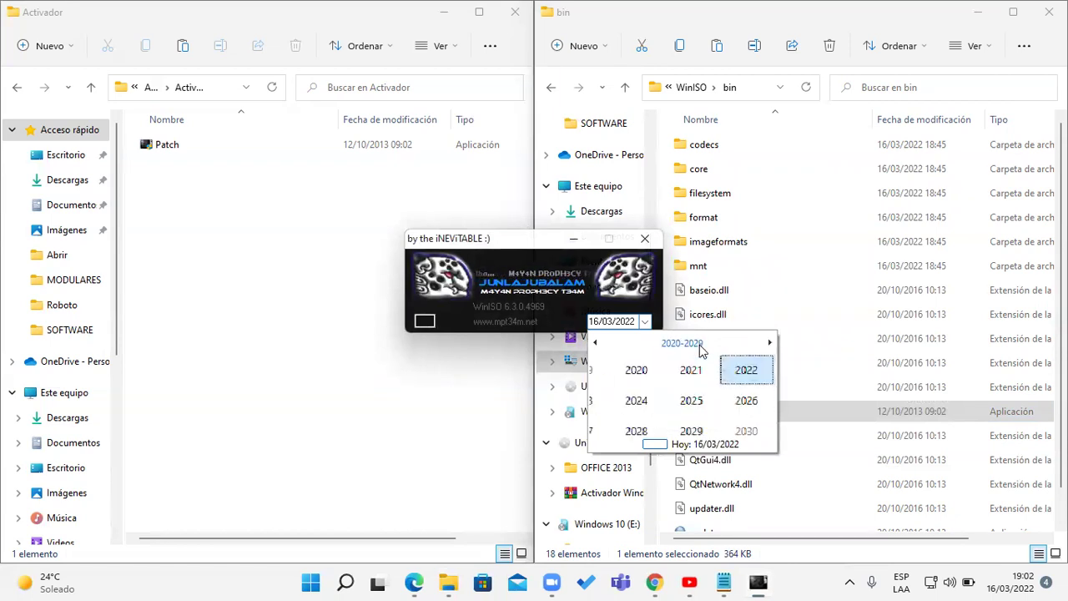
pyautogui.click(754, 432)
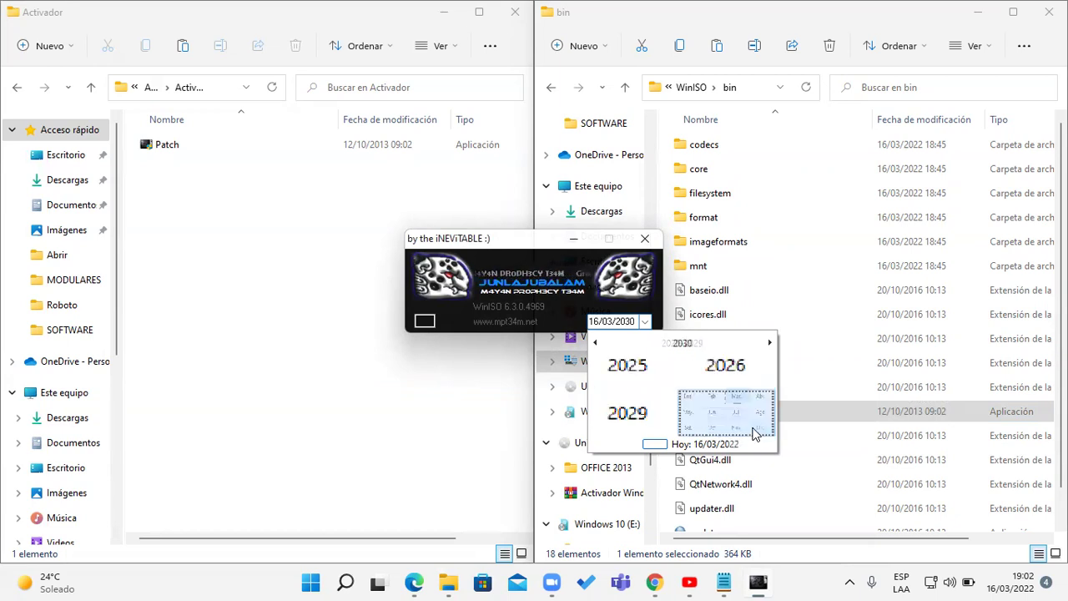
pyautogui.click(689, 347)
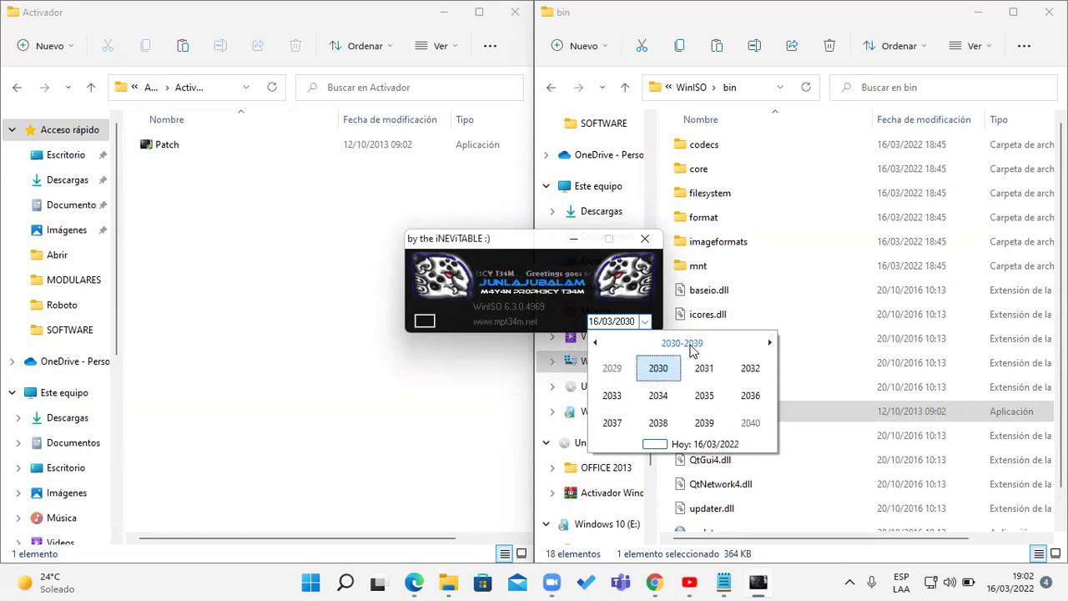
pyautogui.click(711, 404)
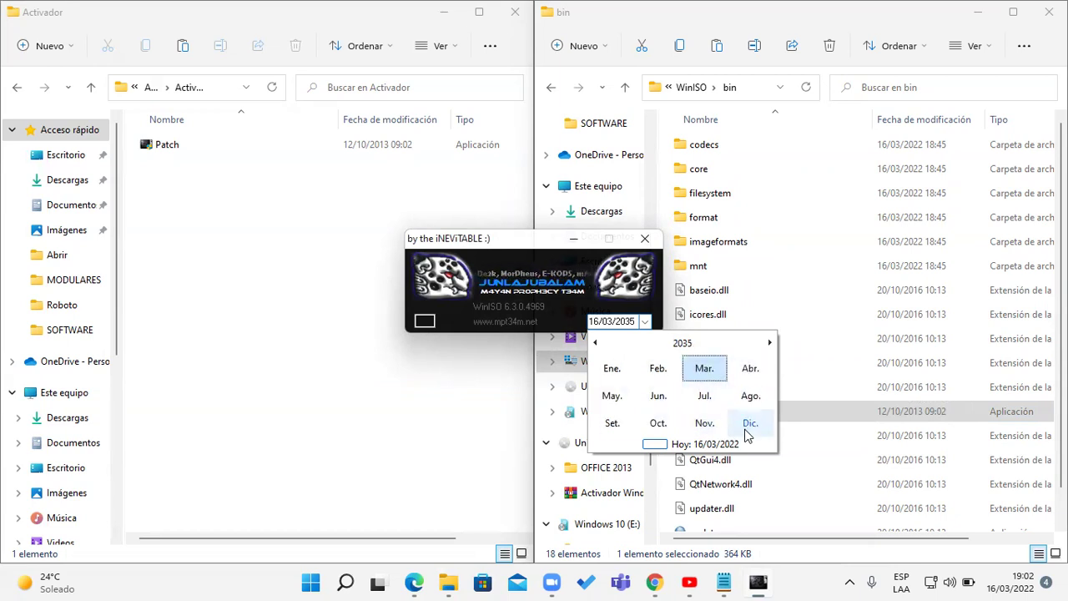
pyautogui.click(747, 427)
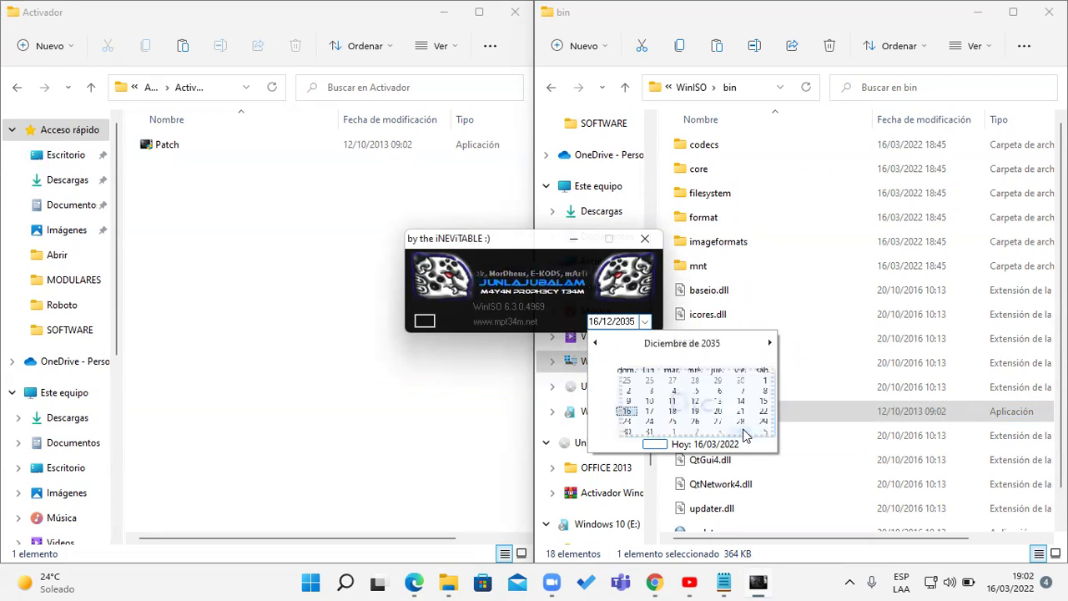
pyautogui.click(526, 325)
pyautogui.click(526, 325)
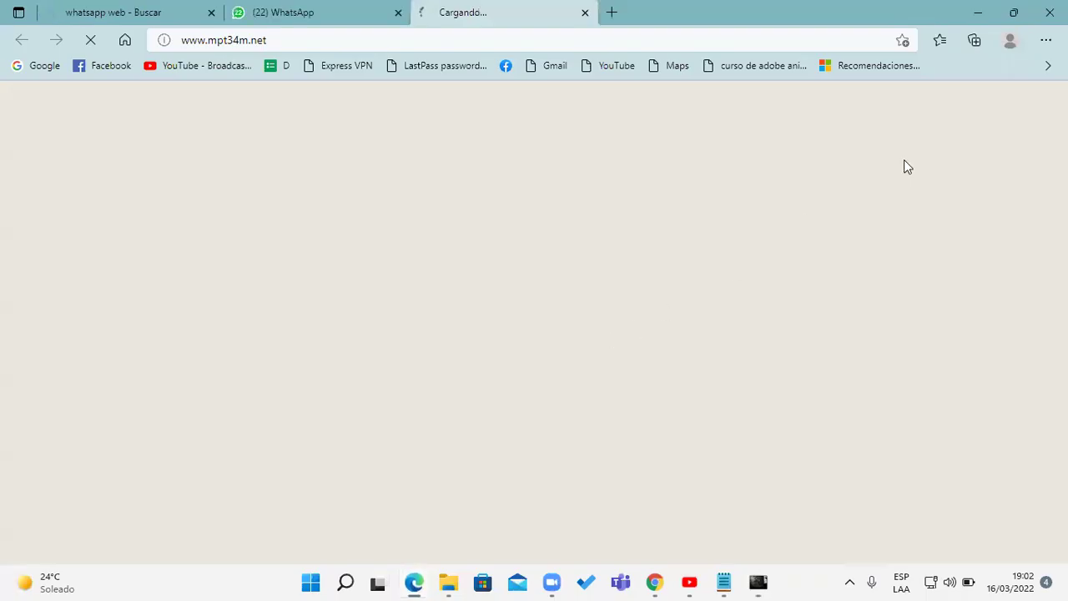
# - Apply the patch, then close the patch window and the bin folder window
pyautogui.click(979, 14)
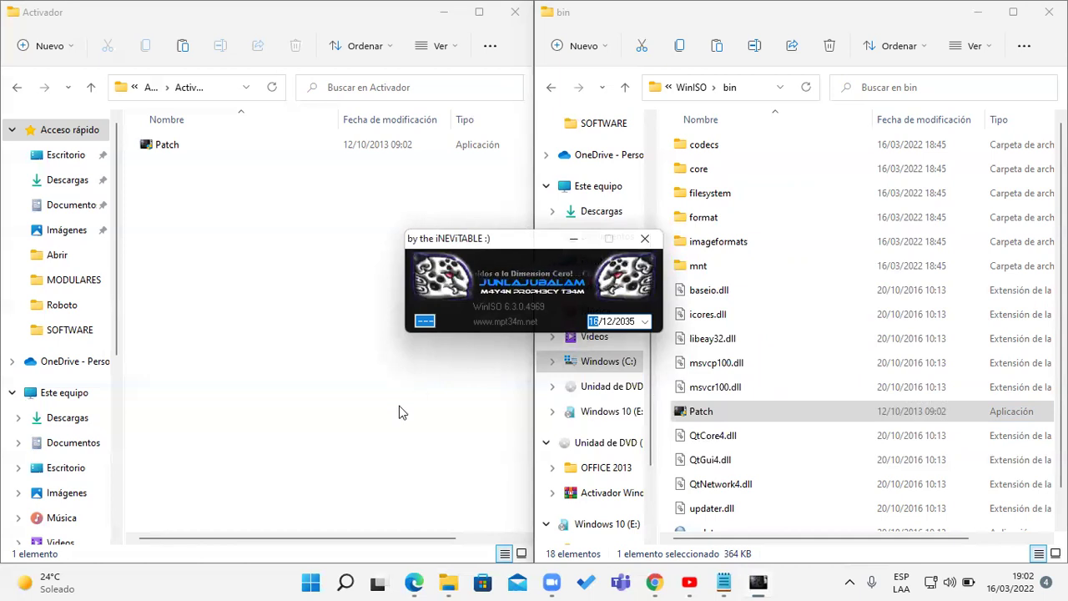
pyautogui.click(643, 90)
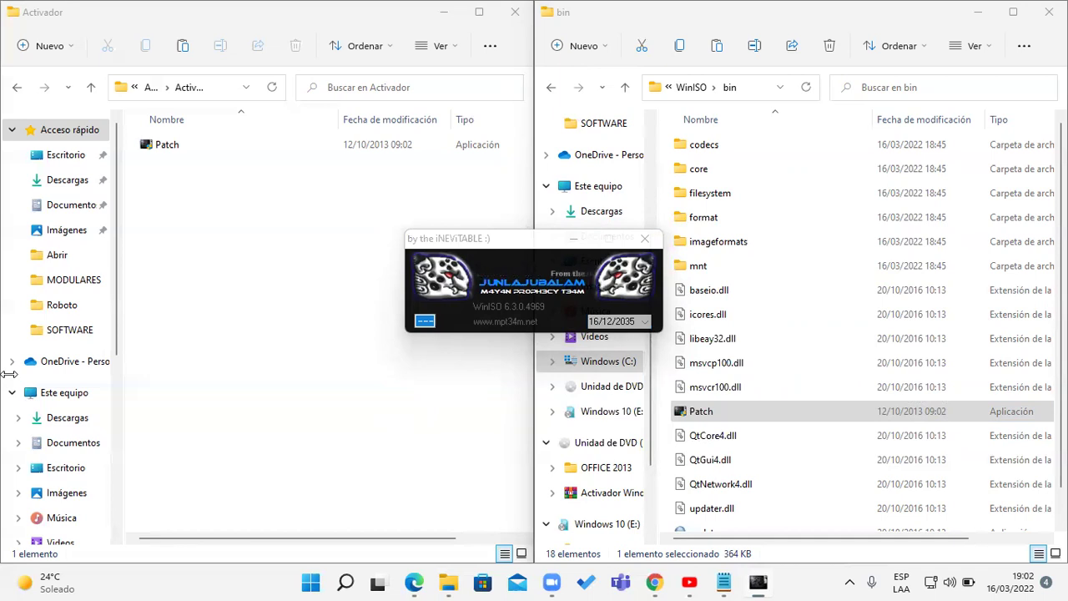
pyautogui.click(659, 244)
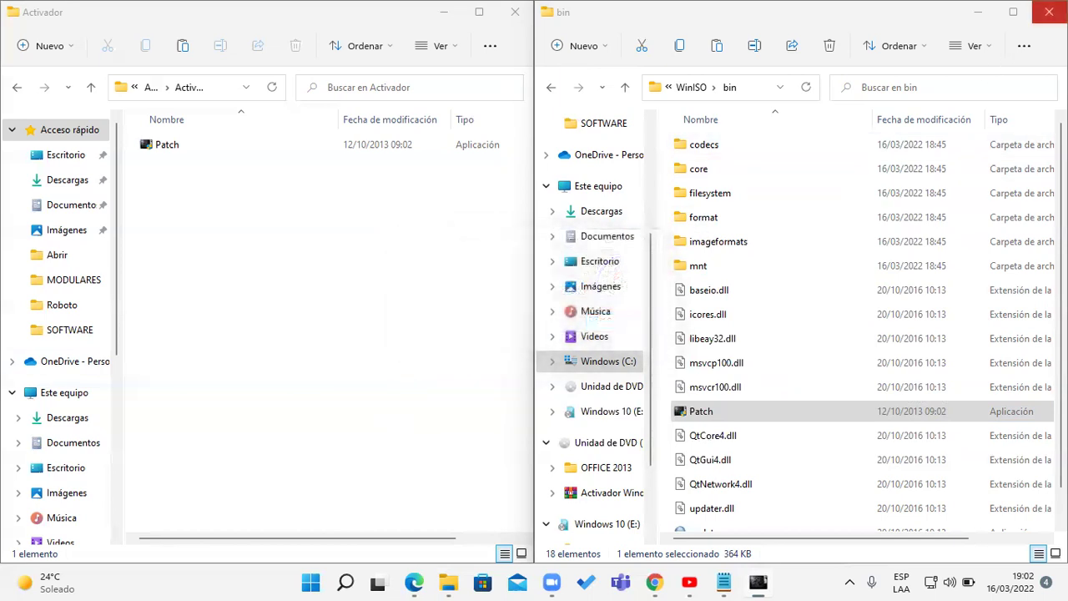
pyautogui.click(1049, 12)
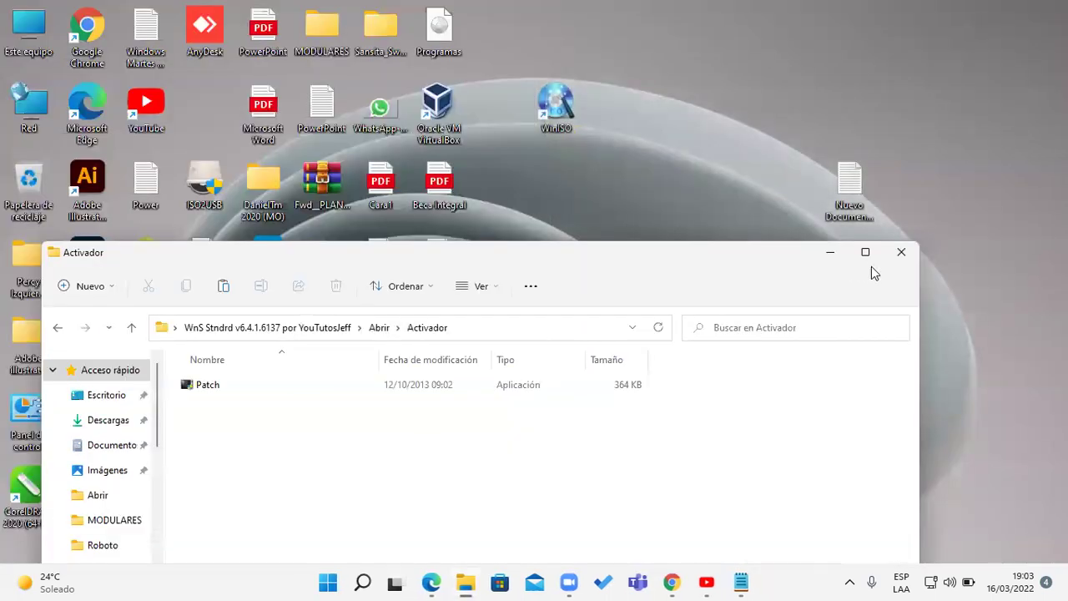
# - Launch WinISO and browse its add-files dialog to the Documentos SOFTWARE folder
pyautogui.click(898, 250)
pyautogui.moveTo(558, 121); pyautogui.dragTo(446, 336)
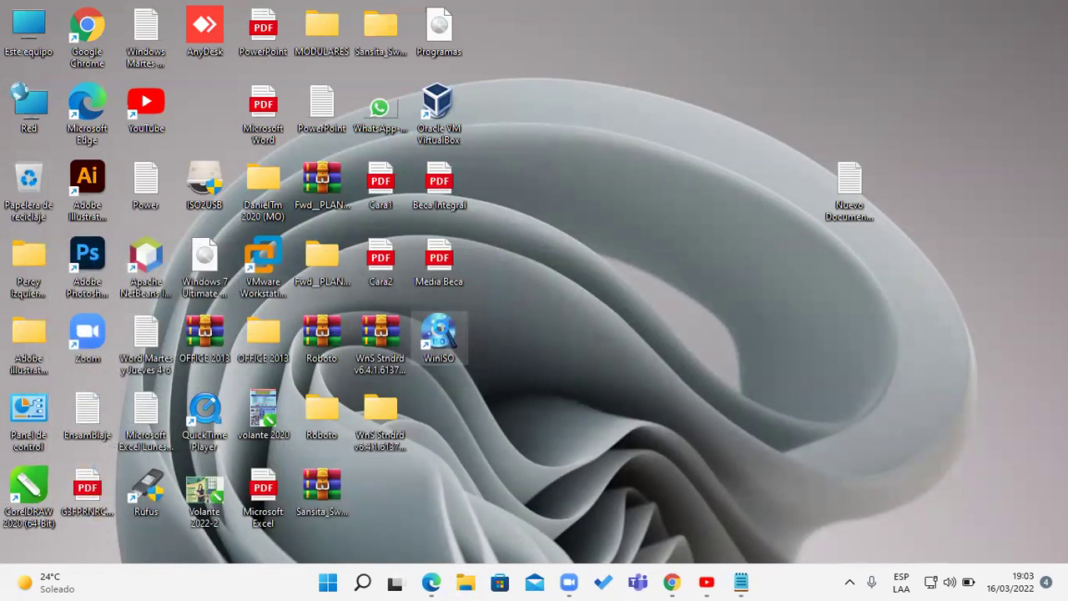
pyautogui.doubleClick(440, 334)
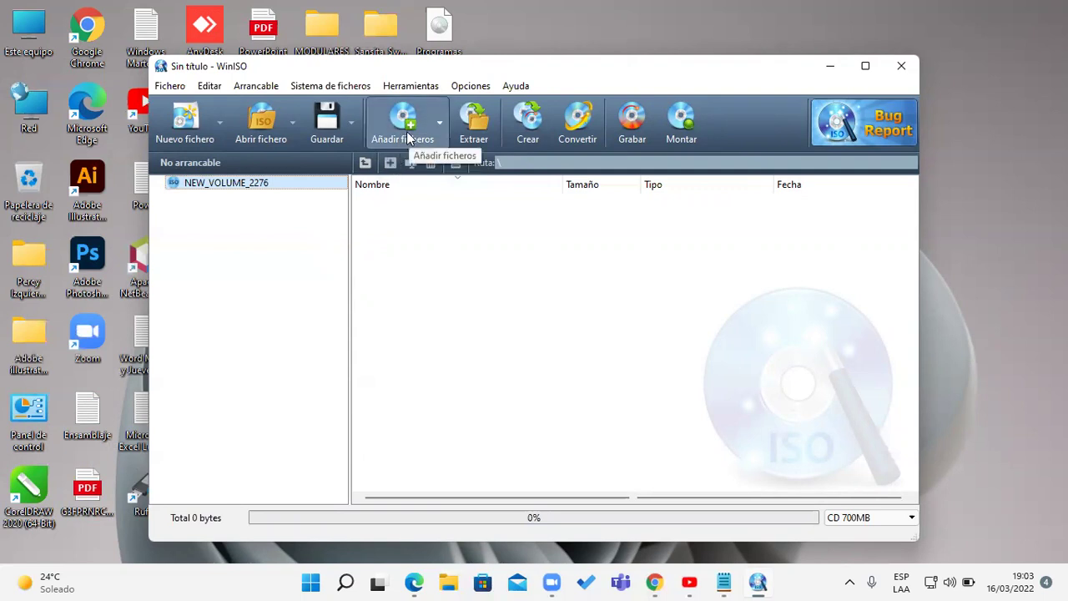
pyautogui.click(407, 133)
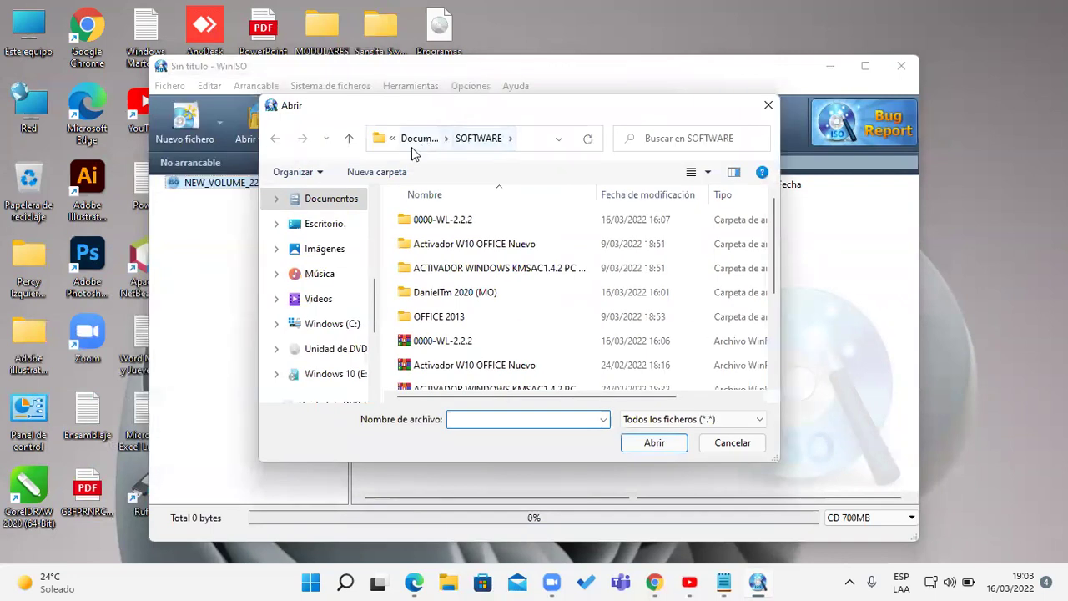
pyautogui.click(335, 201)
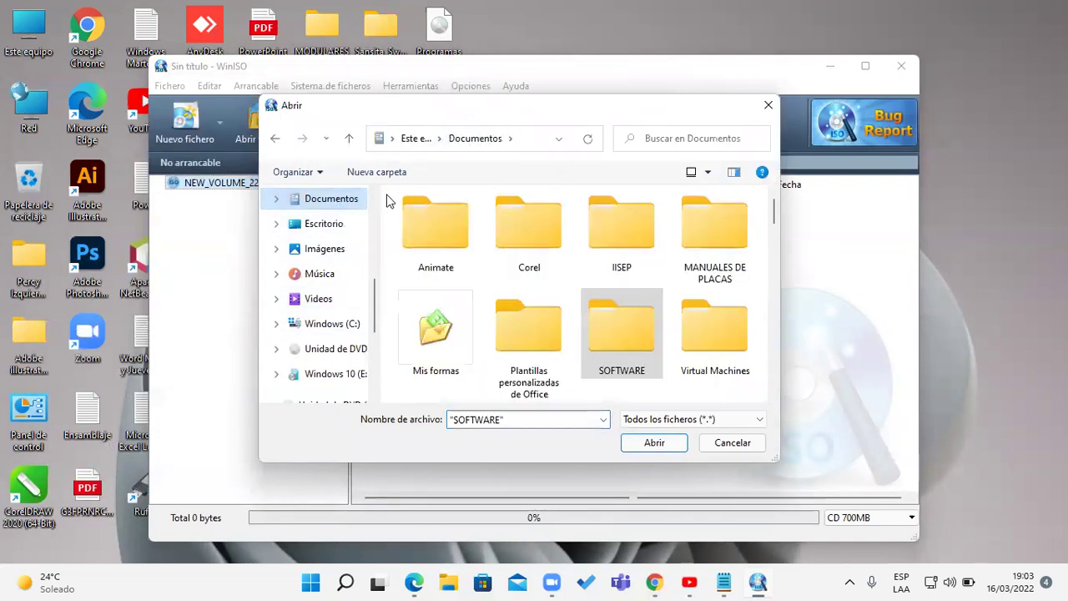
pyautogui.doubleClick(619, 331)
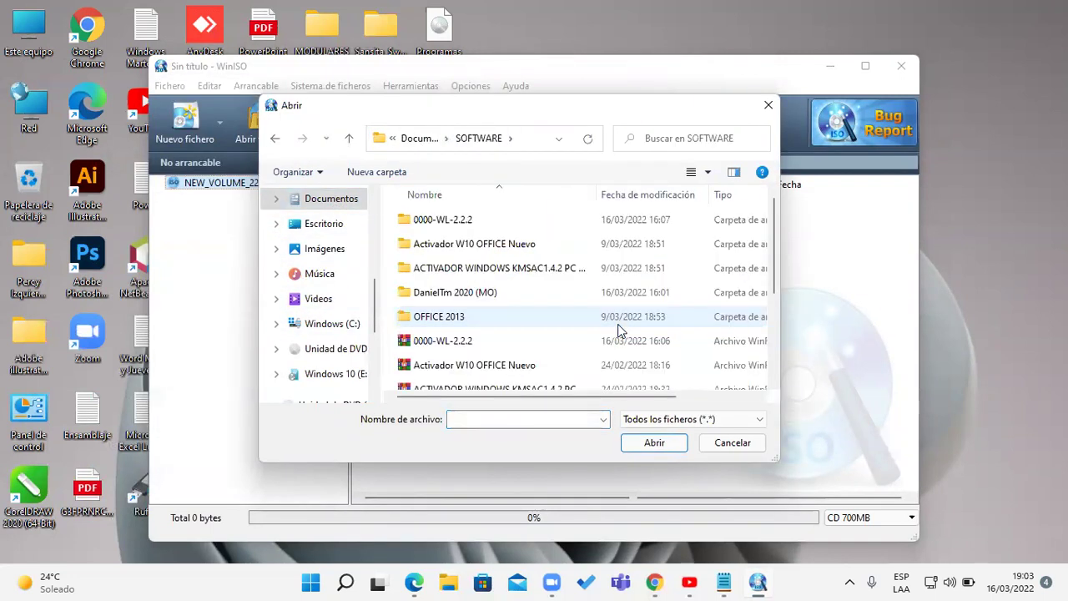
# - Add Windows Loader, KMSAuto Net, KMS Tools Portable, DanielTm 2020, Activador Windows y Office and OFFICE 2013
pyautogui.scroll(1, 776, 267)
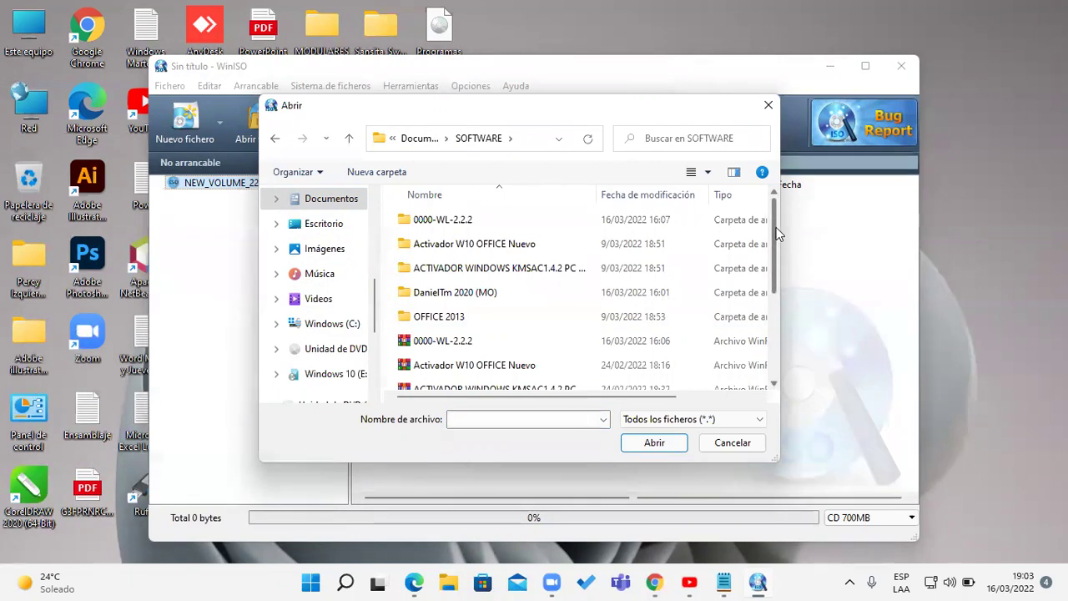
pyautogui.scroll(-1, 778, 288)
pyautogui.scroll(-2, 776, 288)
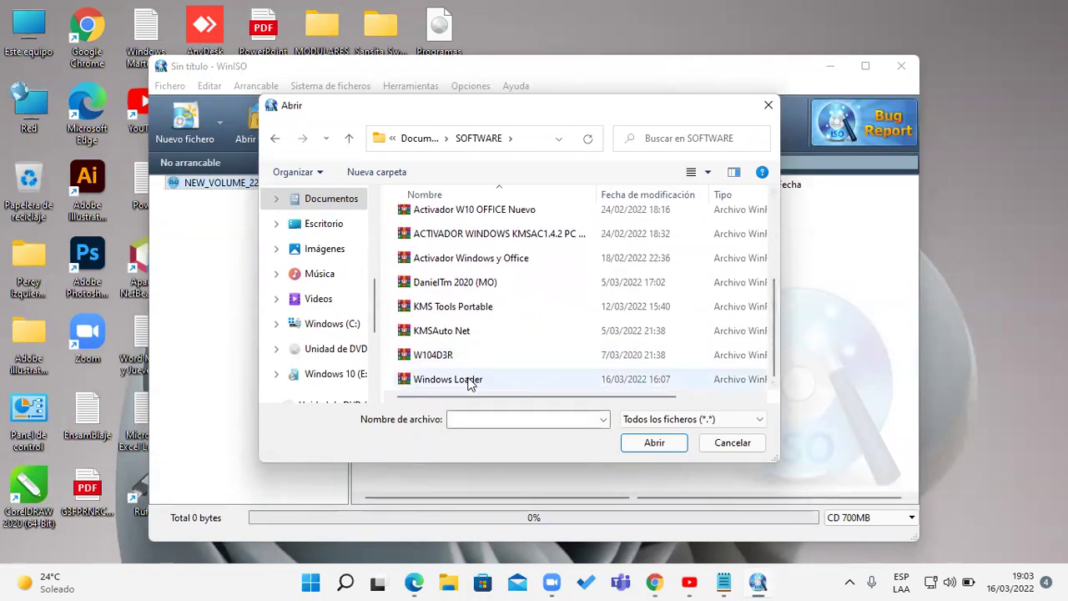
pyautogui.click(472, 380)
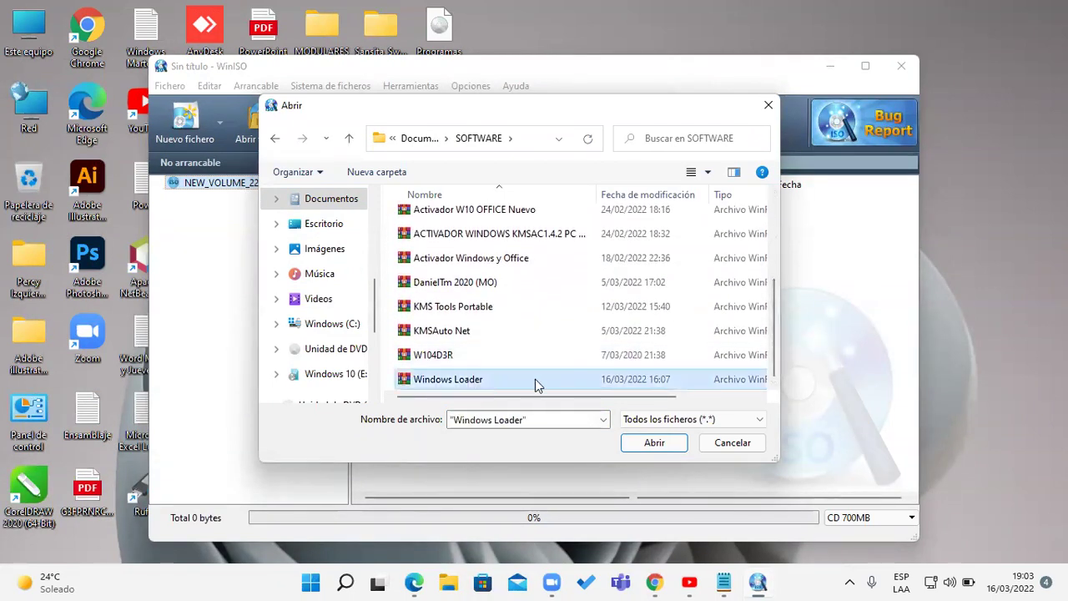
pyautogui.keyDown('ctrl'); pyautogui.click(473, 334); pyautogui.keyUp('ctrl')
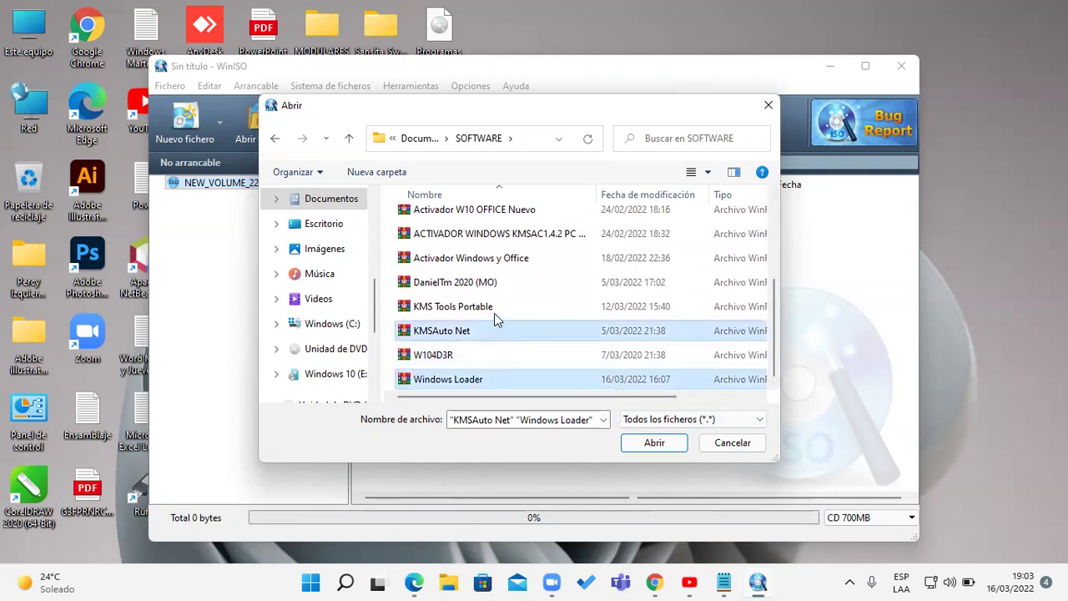
pyautogui.keyDown('ctrl'); pyautogui.click(494, 309); pyautogui.keyUp('ctrl')
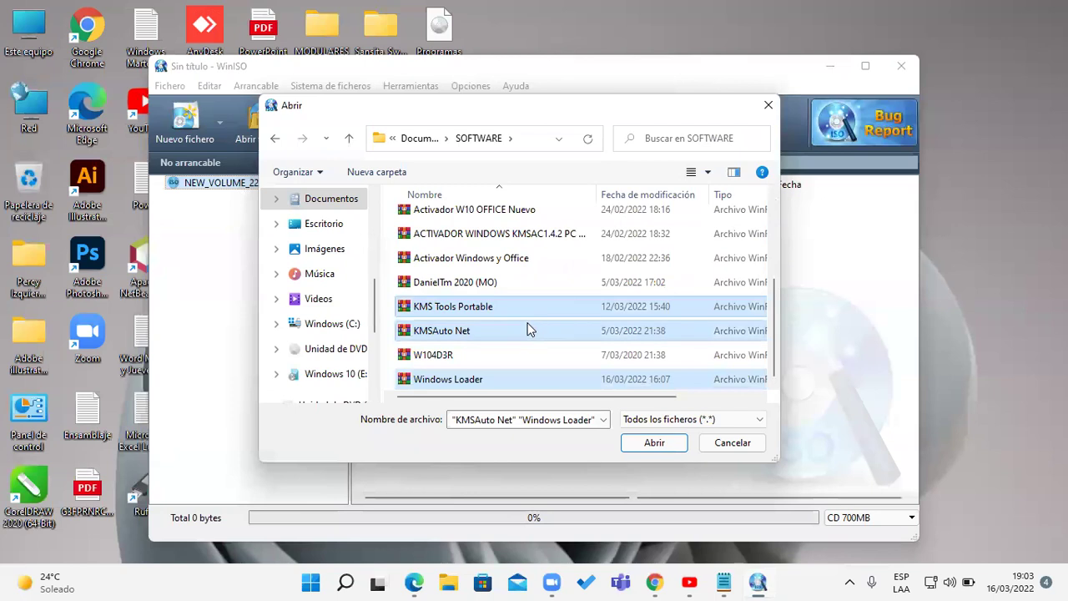
pyautogui.keyDown('ctrl'); pyautogui.click(508, 288); pyautogui.keyUp('ctrl')
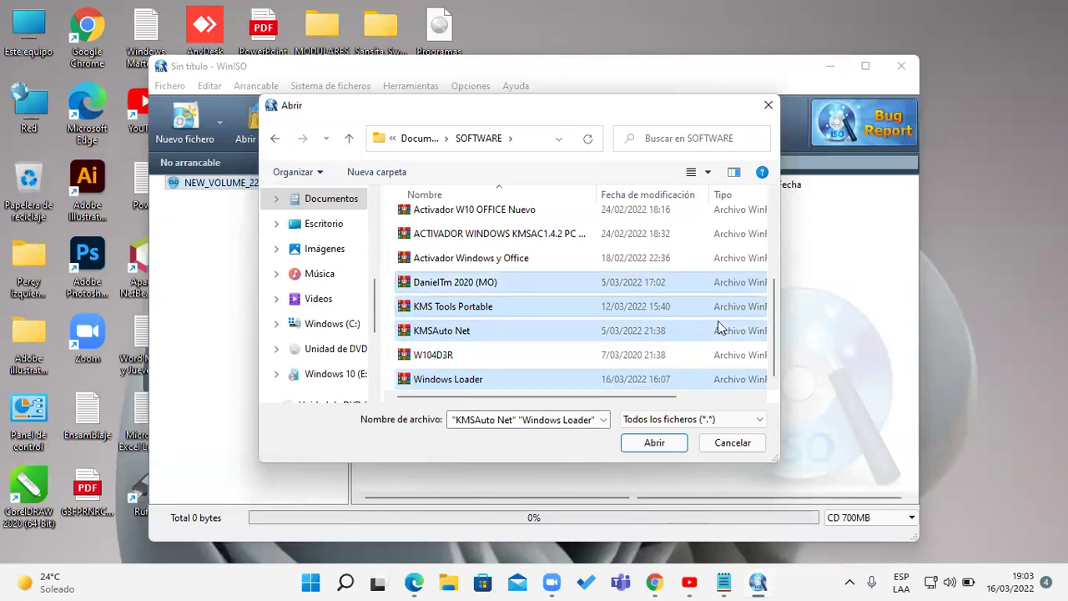
pyautogui.keyDown('ctrl'); pyautogui.click(533, 263); pyautogui.keyUp('ctrl')
pyautogui.moveTo(772, 336); pyautogui.dragTo(781, 296)
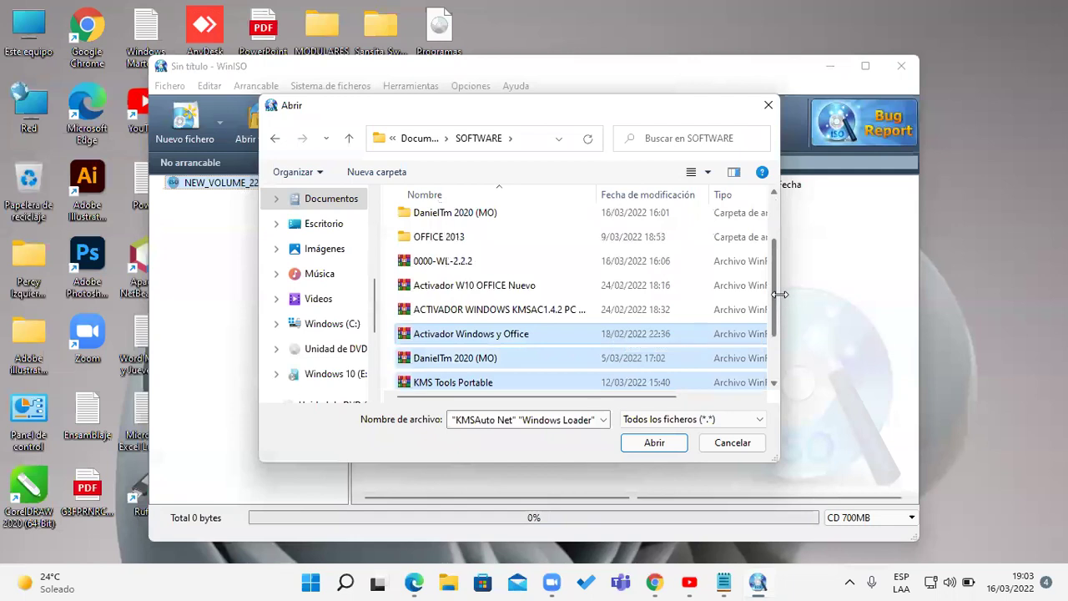
pyautogui.keyDown('ctrl'); pyautogui.click(534, 237); pyautogui.keyUp('ctrl')
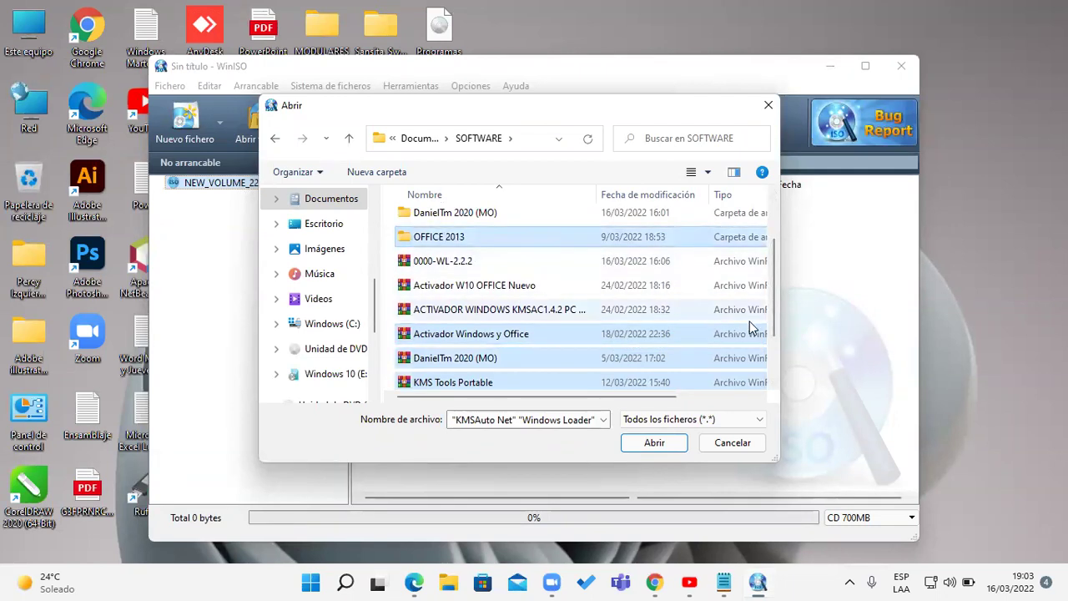
pyautogui.moveTo(777, 329); pyautogui.dragTo(781, 284)
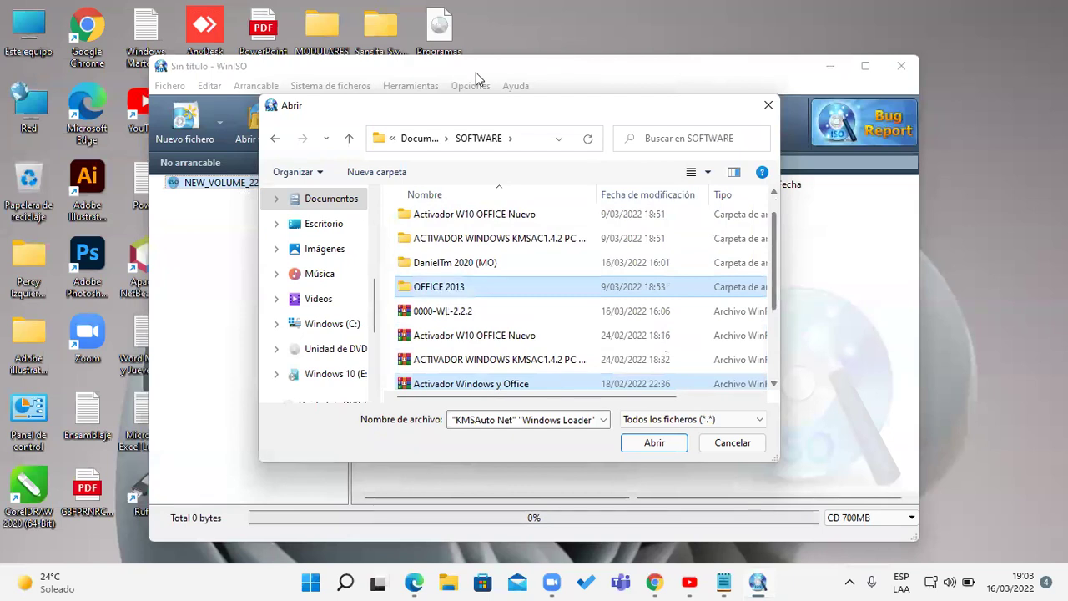
pyautogui.click(587, 75)
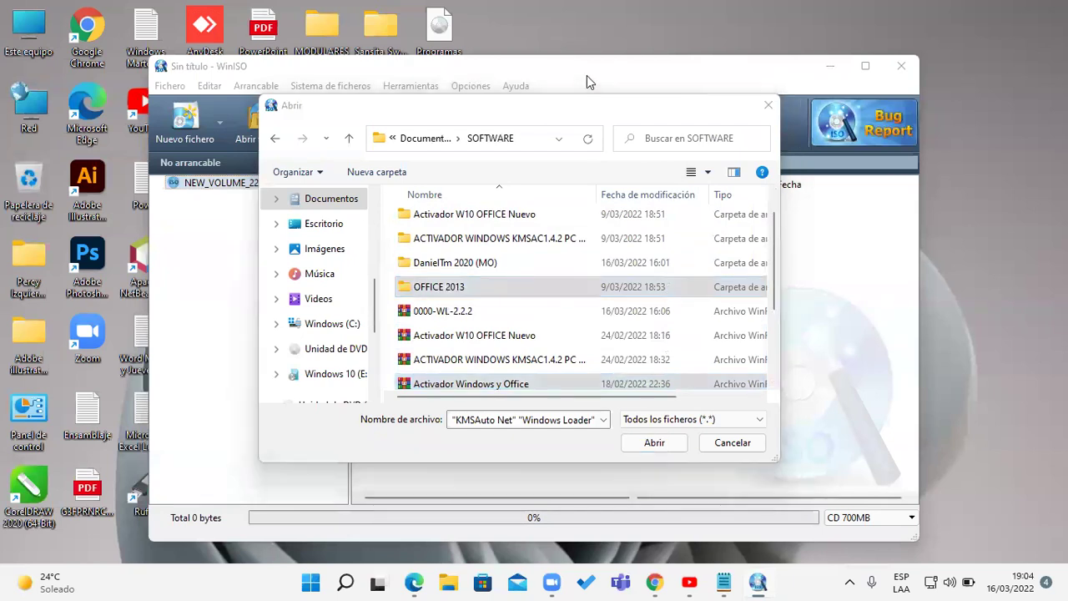
pyautogui.click(768, 250)
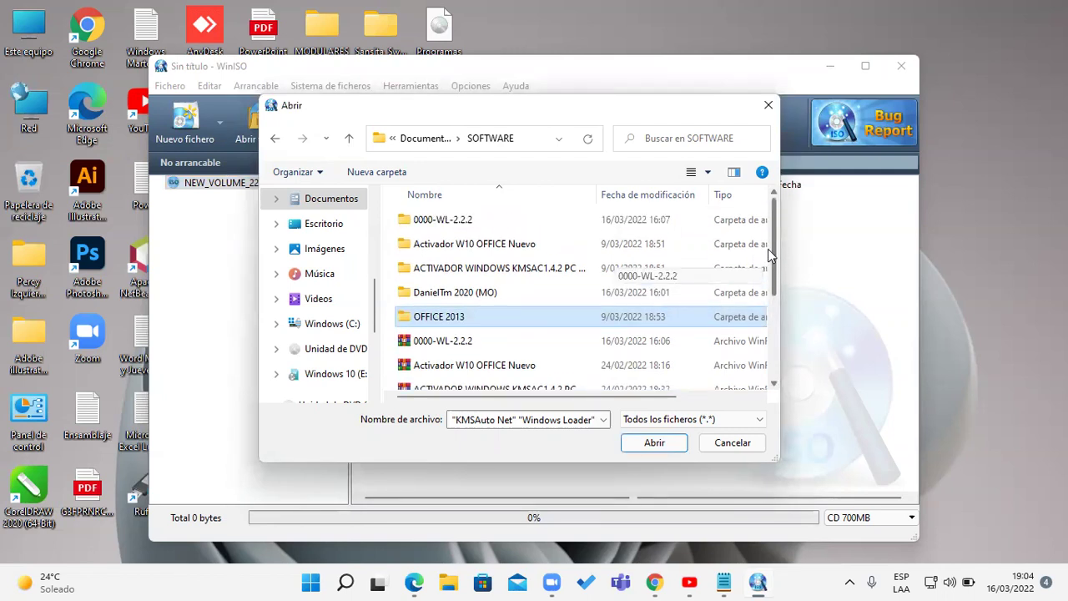
pyautogui.click(779, 341)
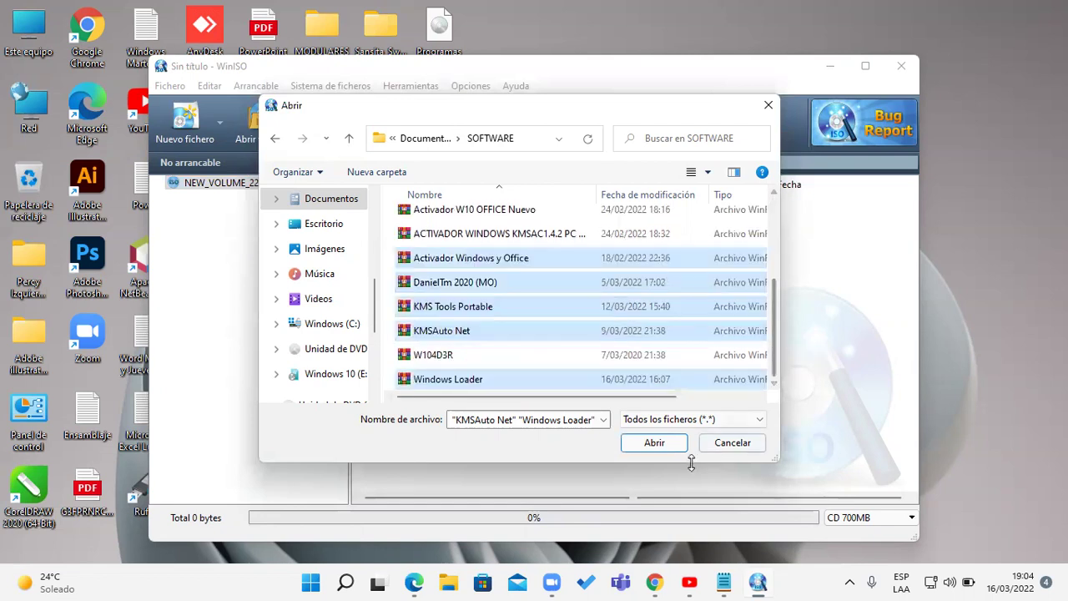
# - Save the image to the desktop as Programas 10.iso, replacing the mistyped name 'Sosftware 10'
pyautogui.click(668, 445)
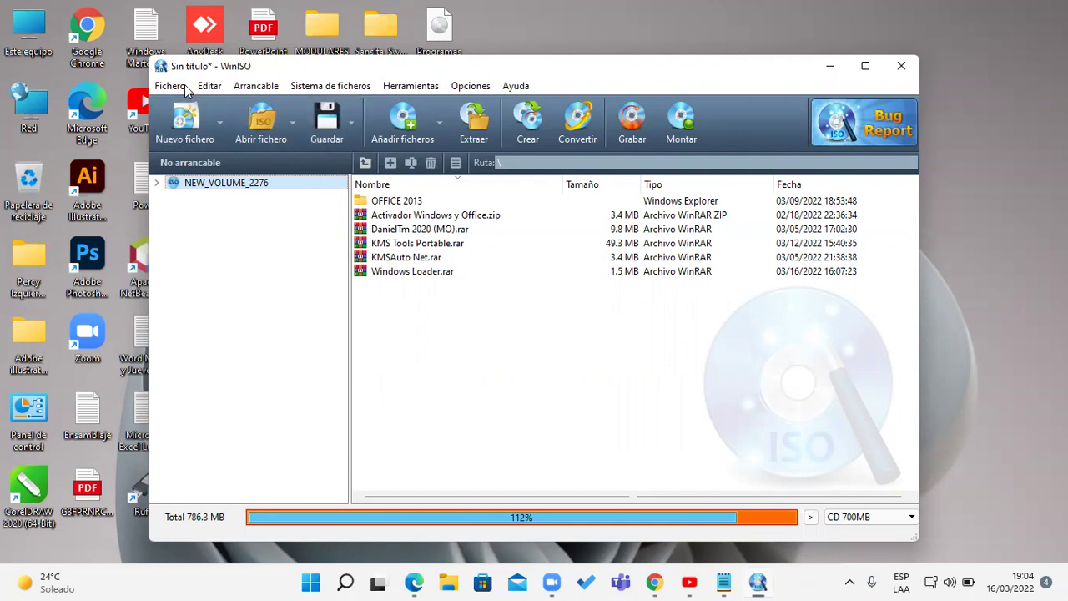
pyautogui.click(169, 85)
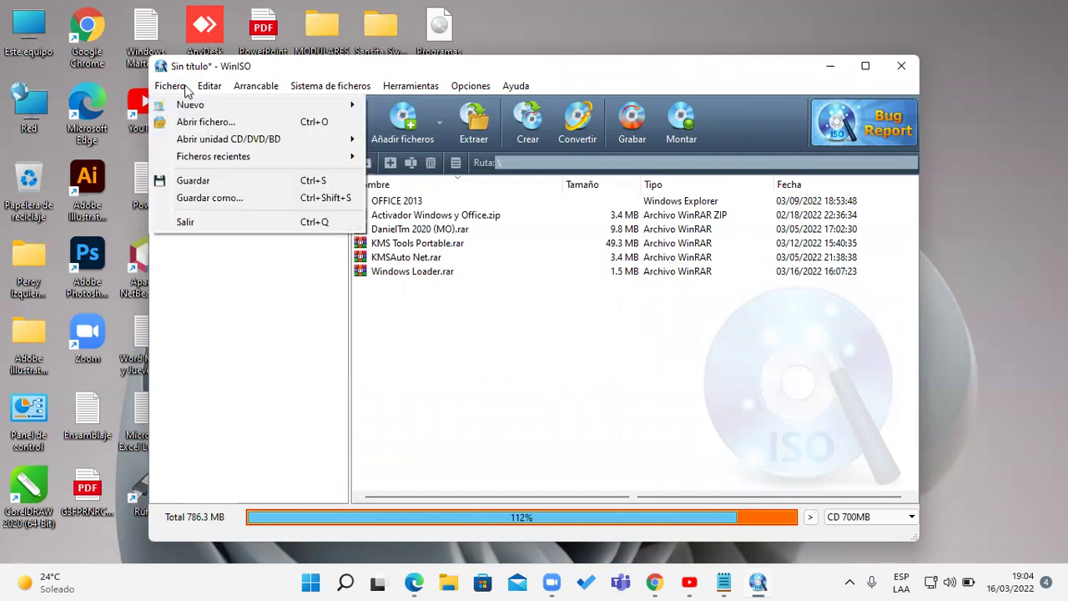
pyautogui.click(226, 183)
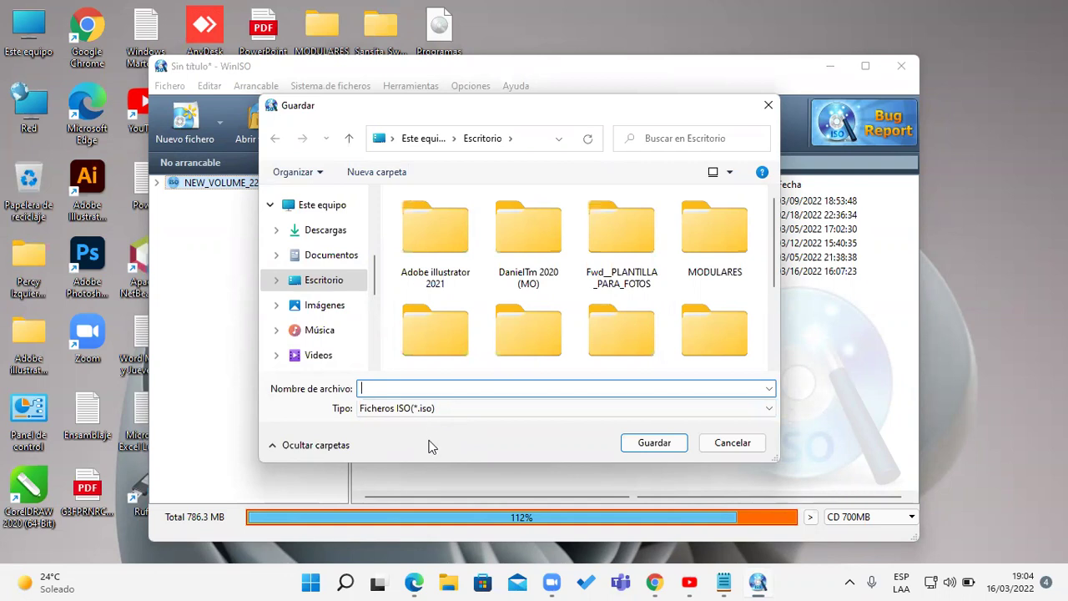
pyautogui.write('Sosftware 10')
pyautogui.click(378, 388)
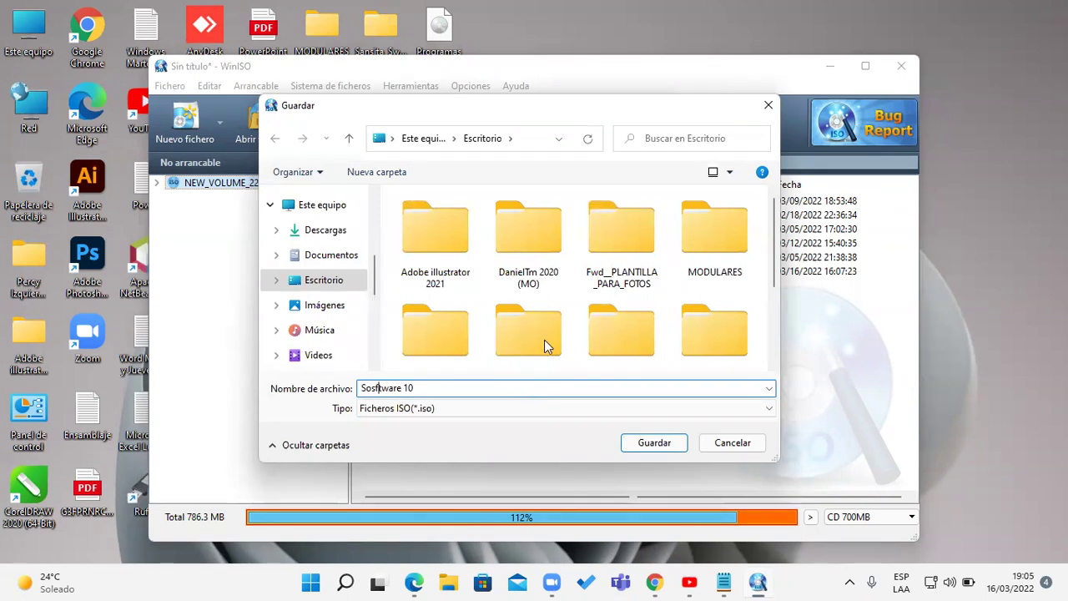
pyautogui.moveTo(427, 386); pyautogui.dragTo(224, 375)
pyautogui.write('Pro')
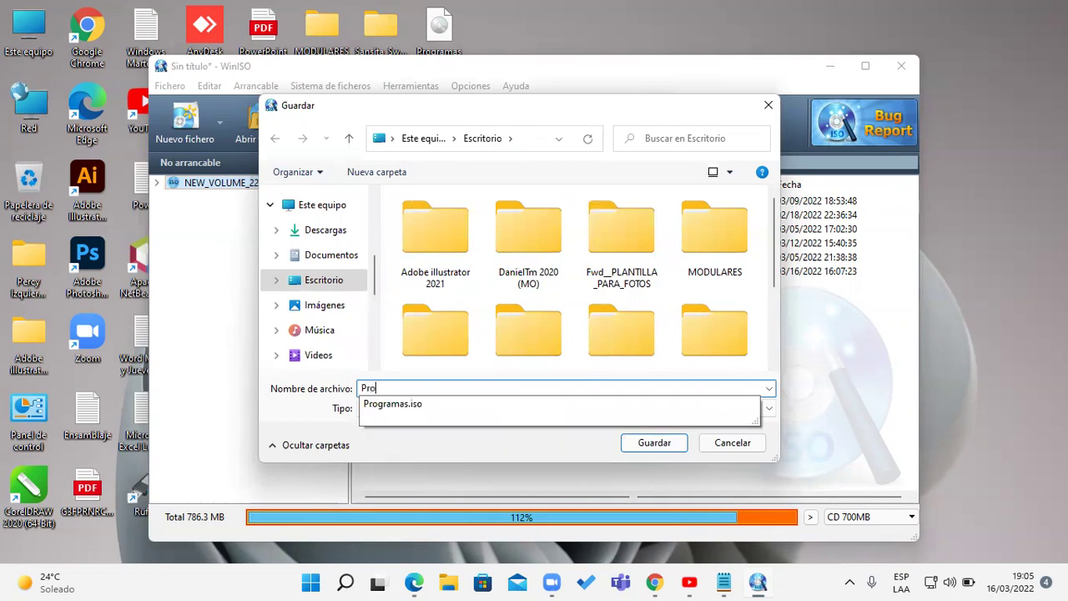
pyautogui.write('gramas 10')
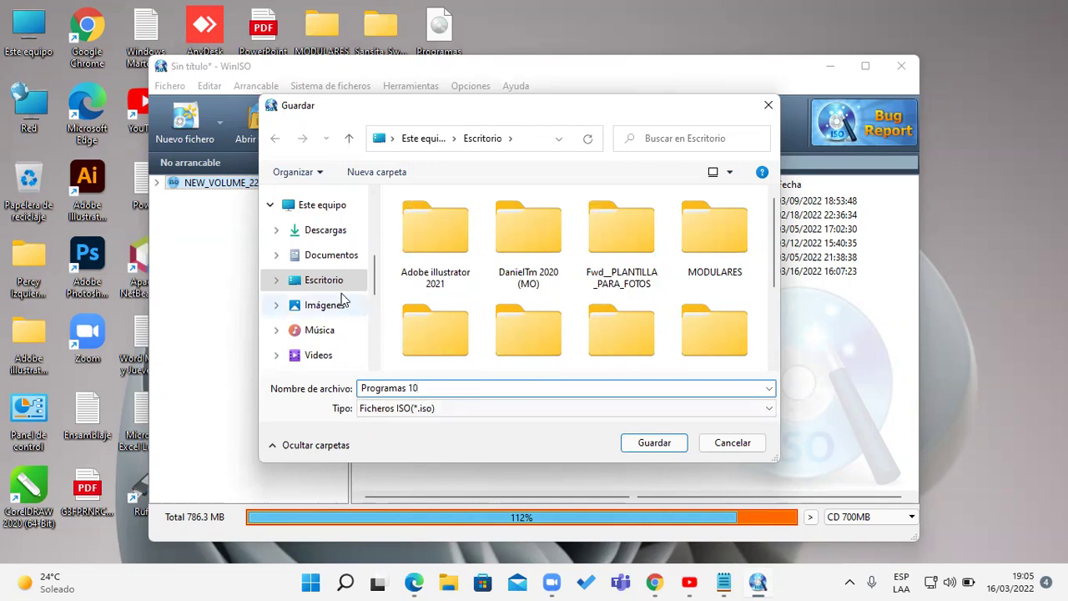
pyautogui.click(654, 443)
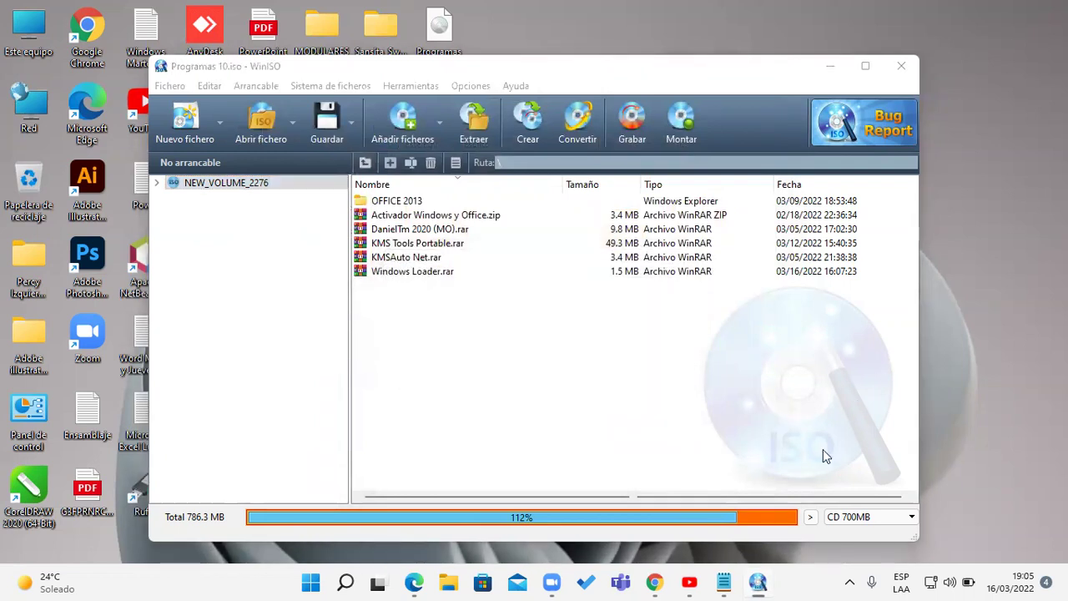
# - Close WinISO, check Programas 10's properties as an .iso image, and place its icon among the others
pyautogui.click(901, 67)
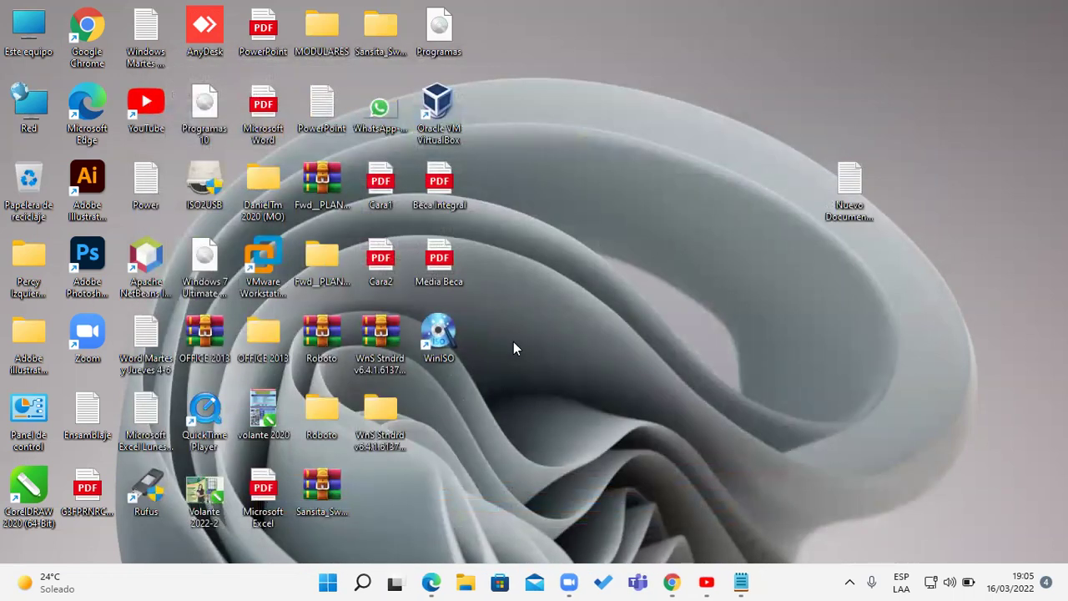
pyautogui.moveTo(210, 108); pyautogui.dragTo(692, 397)
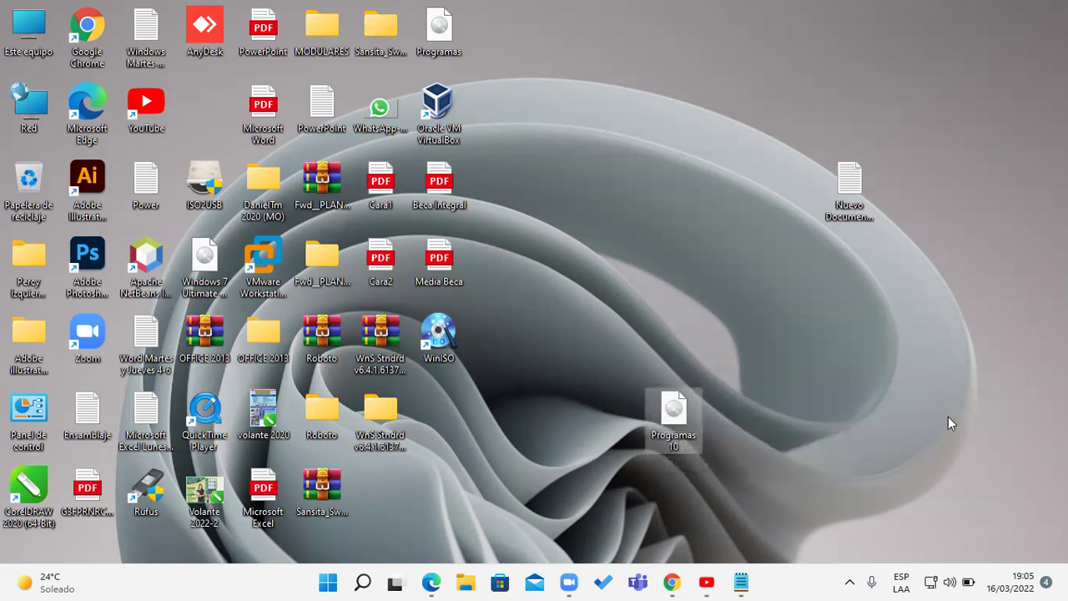
pyautogui.rightClick(680, 423)
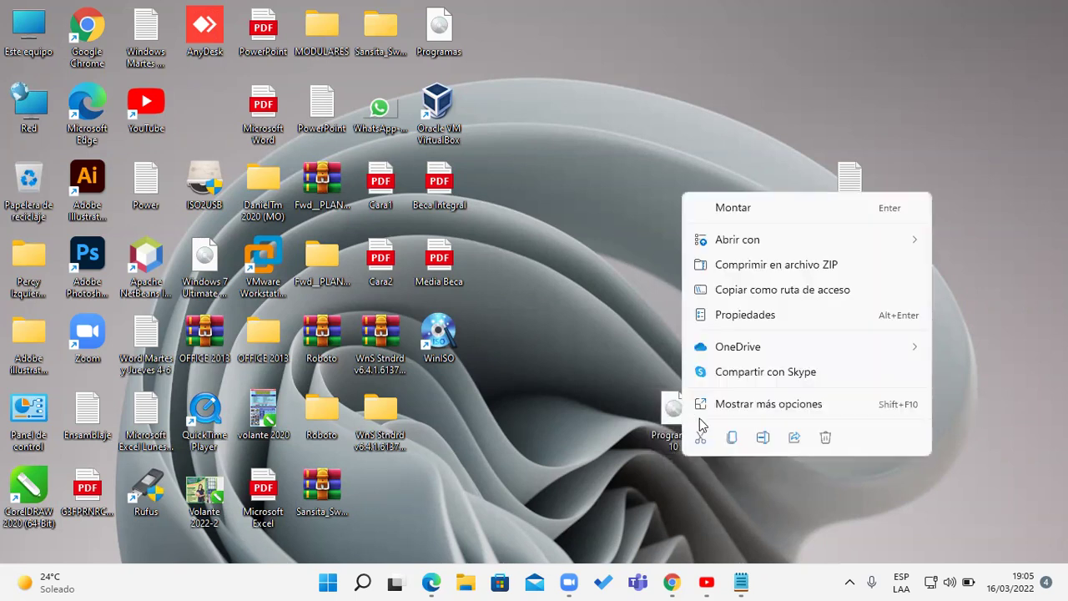
pyautogui.click(776, 317)
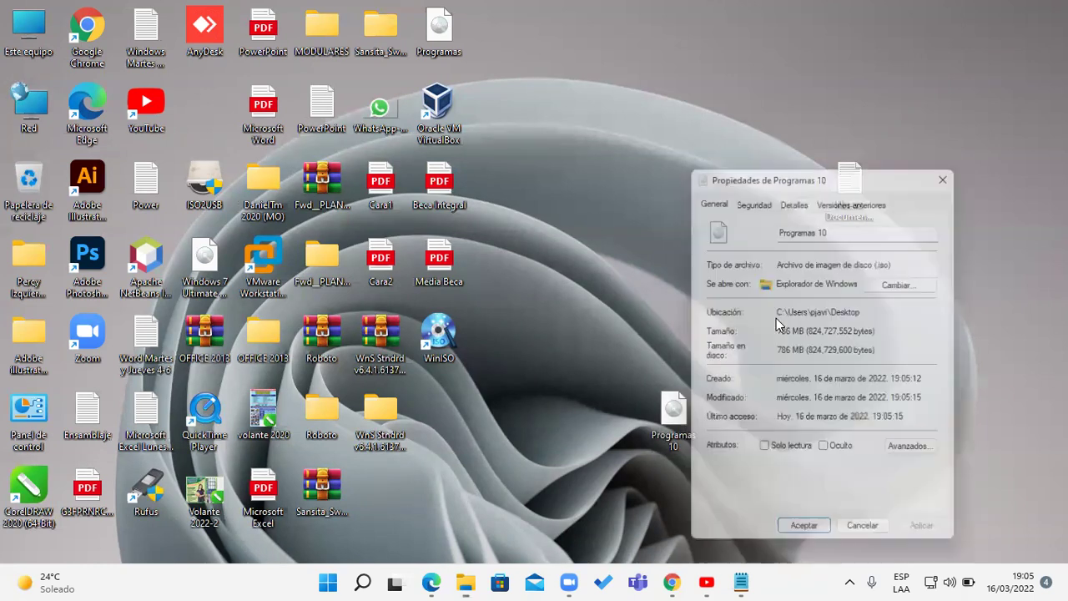
pyautogui.moveTo(878, 264); pyautogui.dragTo(926, 259)
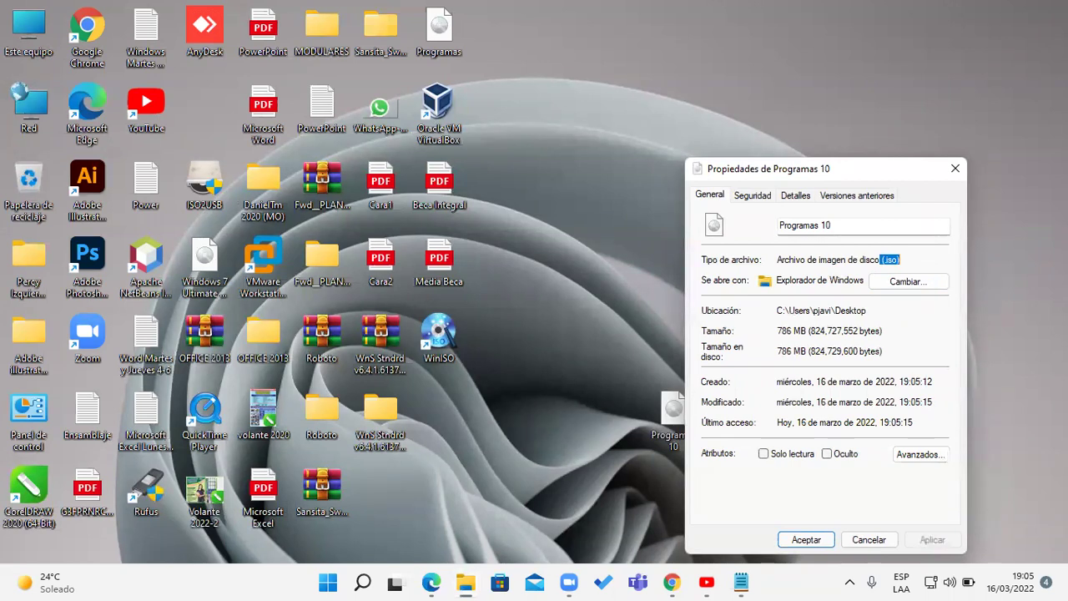
pyautogui.click(955, 167)
pyautogui.moveTo(673, 410); pyautogui.dragTo(488, 432)
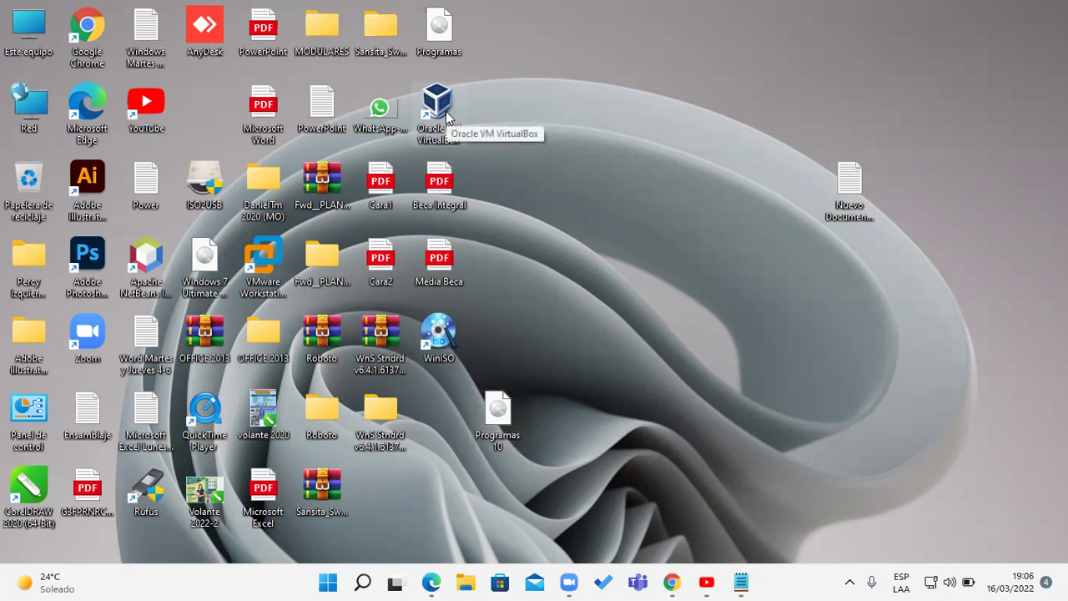
# - Start the Windows 7 machine in VirtualBox and sign in with the account password
pyautogui.doubleClick(443, 113)
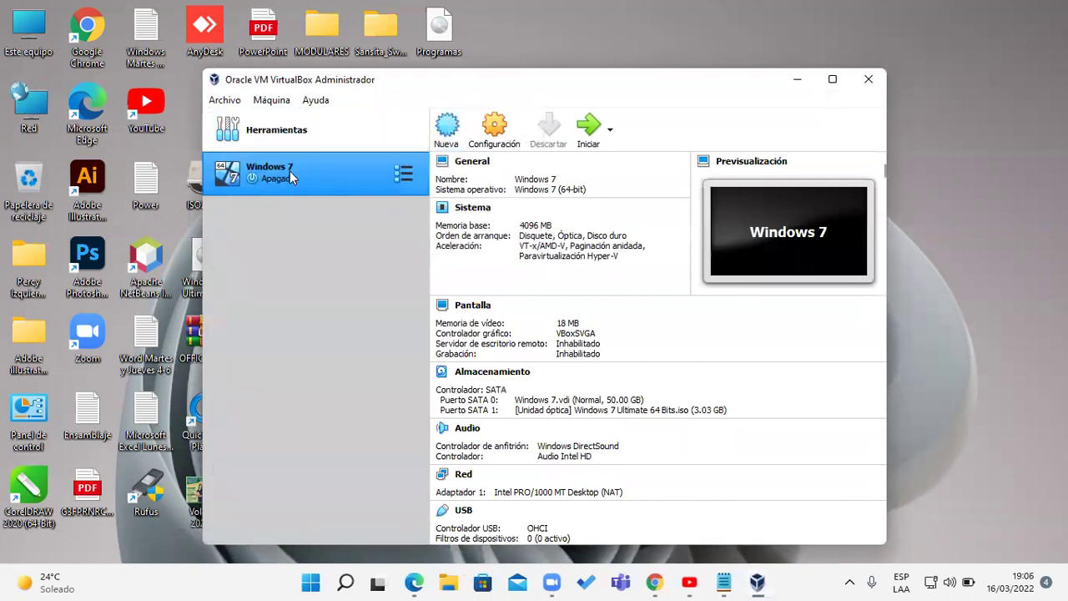
pyautogui.click(589, 134)
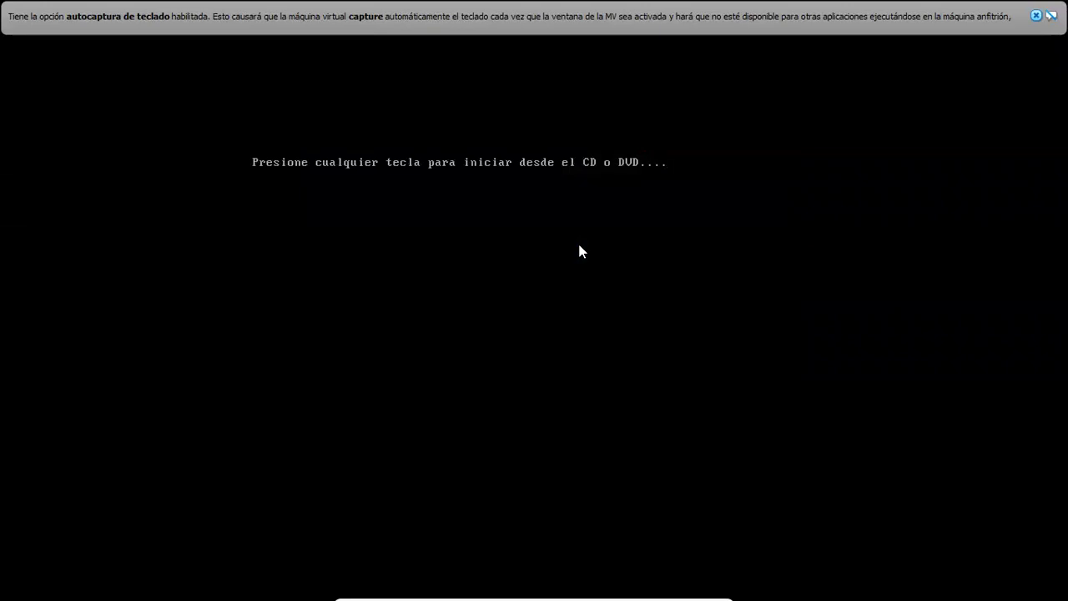
pyautogui.press('Return')
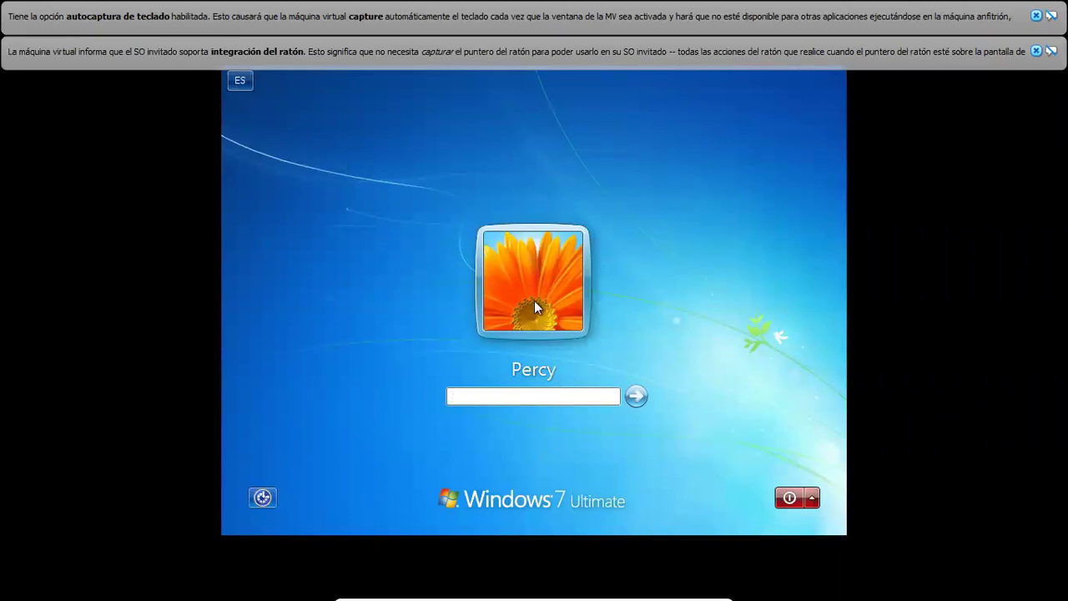
pyautogui.write('*****')
pyautogui.press('Return')
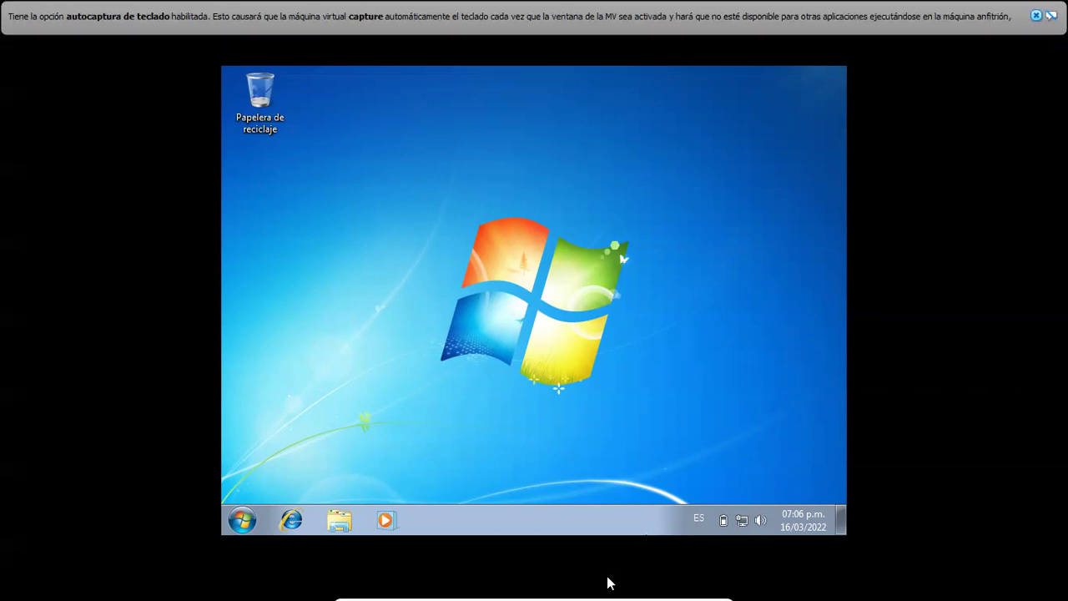
# - Insert the desktop's Programas 10 disc image into the Windows 7 VM's virtual optical drive
pyautogui.moveTo(586, 582)
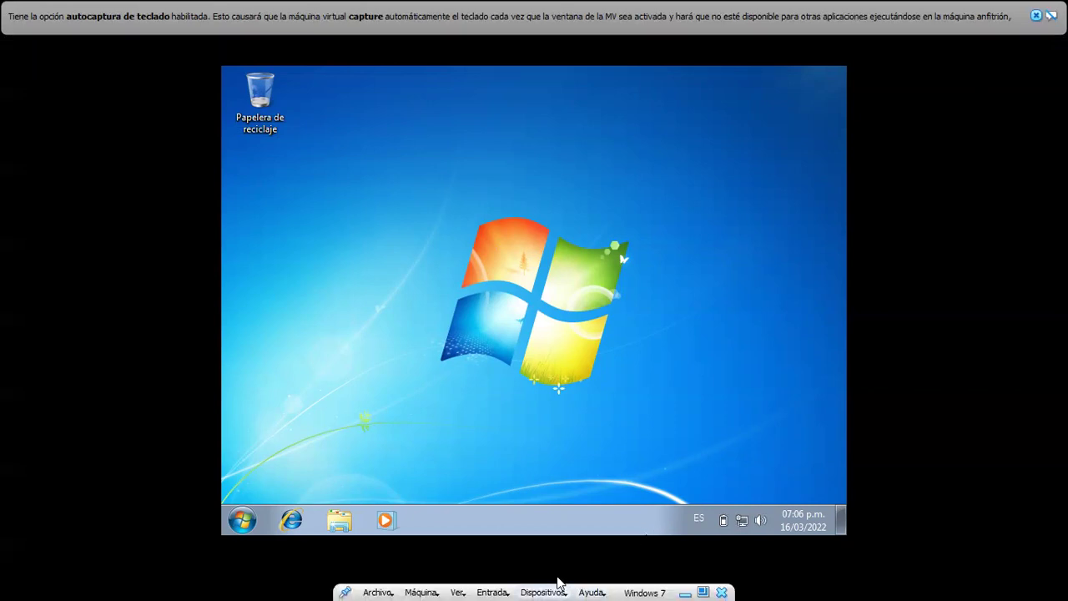
pyautogui.click(543, 597)
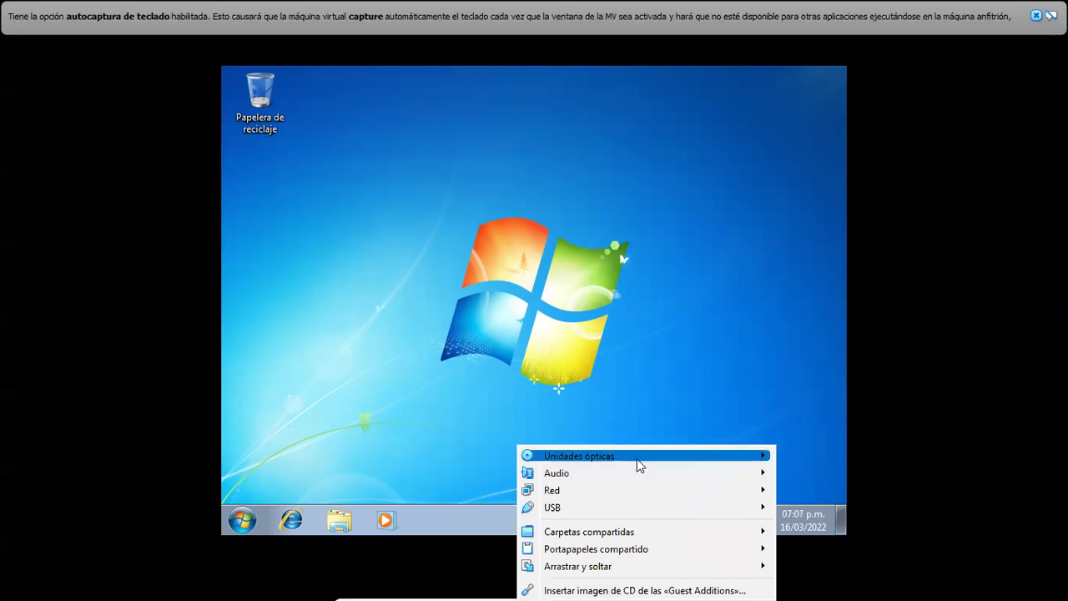
pyautogui.moveTo(640, 457)
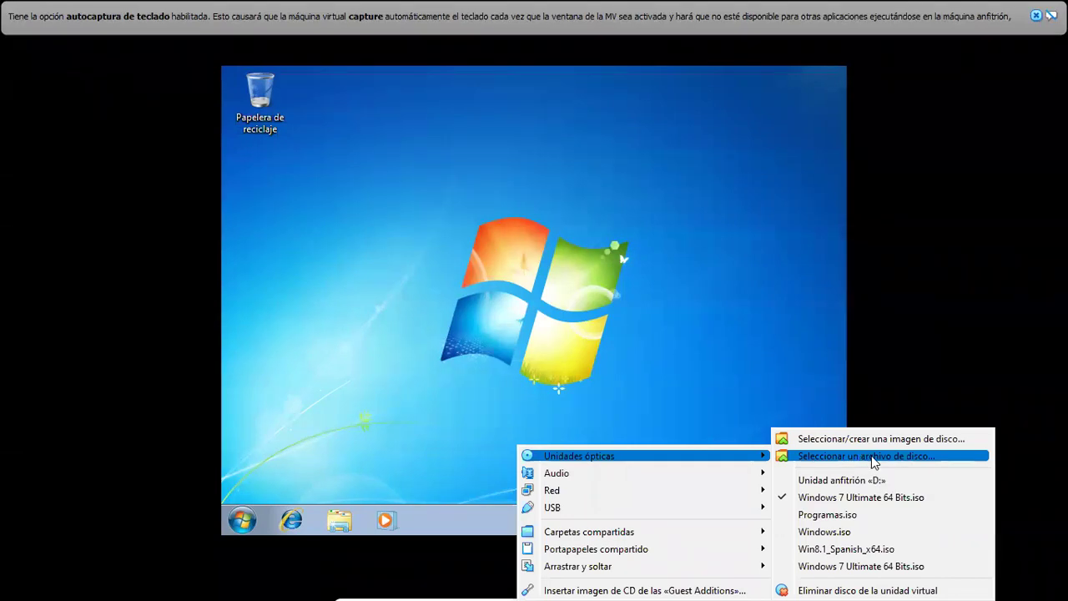
pyautogui.click(872, 457)
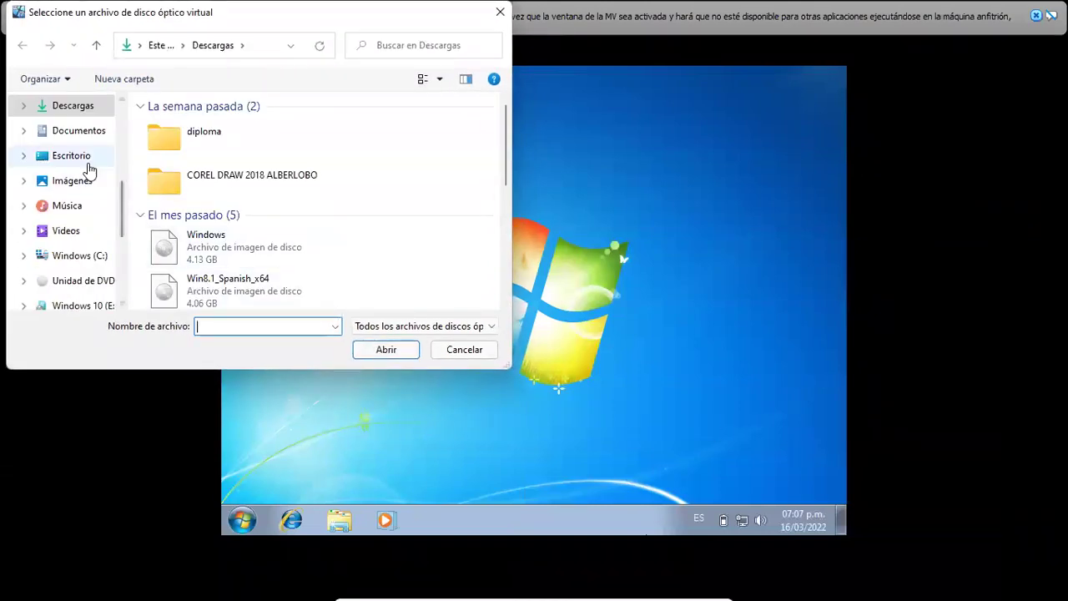
pyautogui.click(83, 161)
pyautogui.moveTo(503, 172); pyautogui.dragTo(506, 230)
pyautogui.click(304, 241)
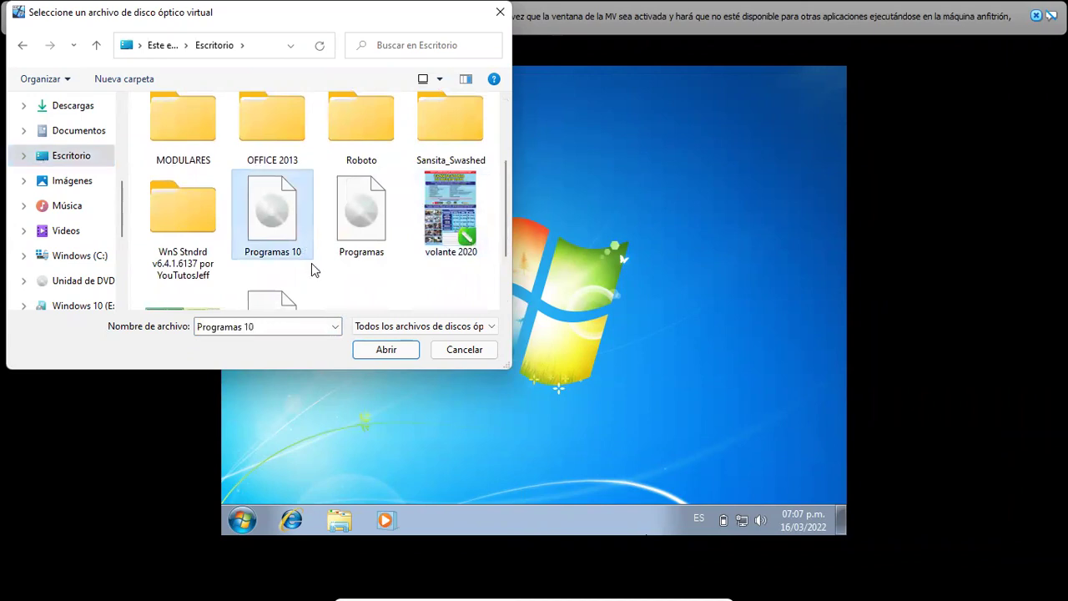
pyautogui.click(383, 349)
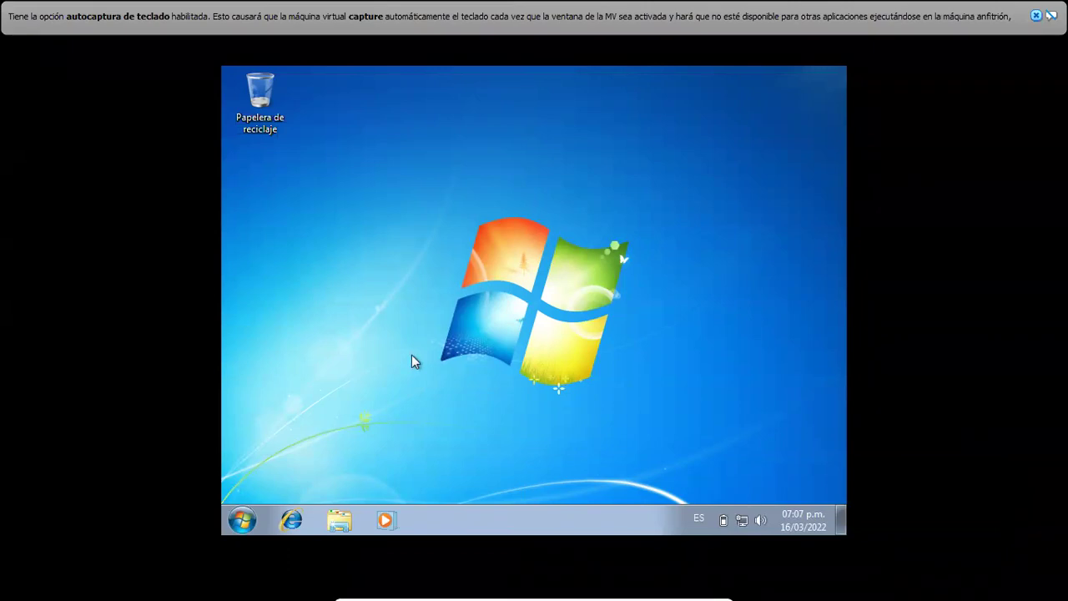
pyautogui.click(342, 521)
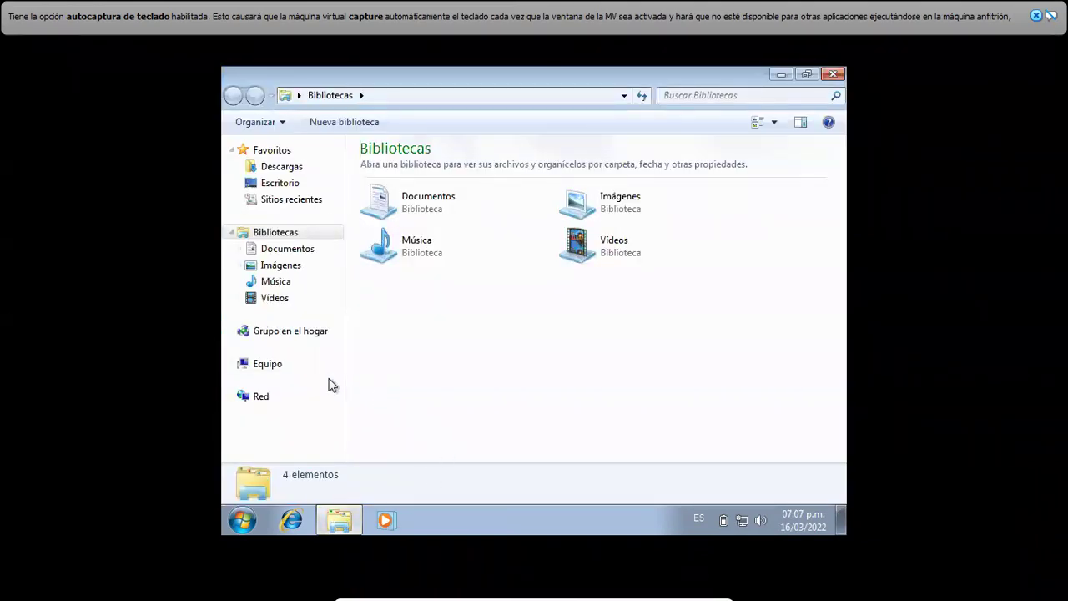
pyautogui.click(286, 363)
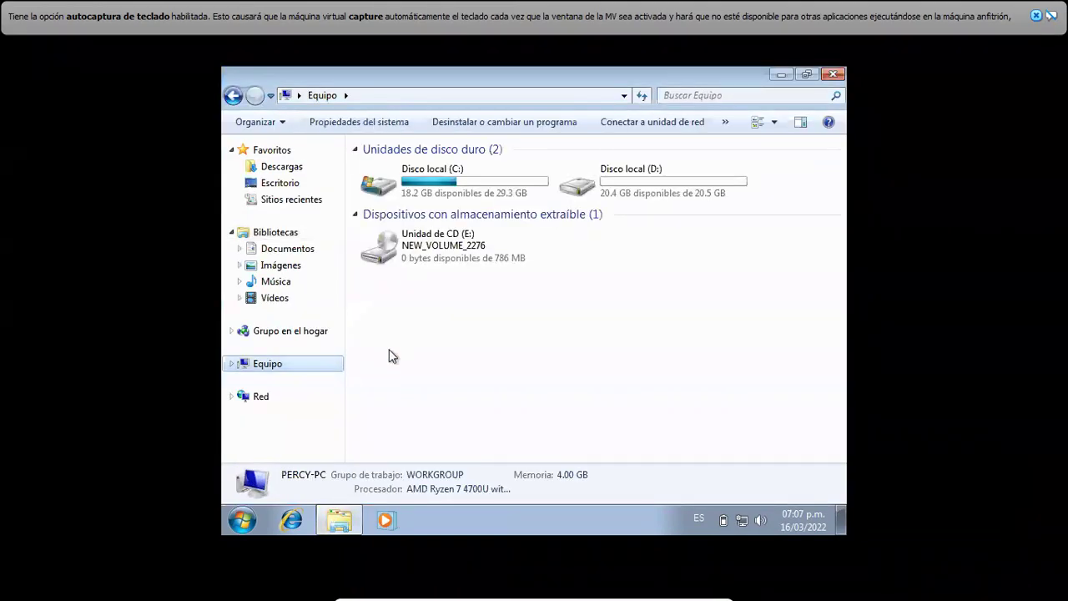
pyautogui.click(427, 262)
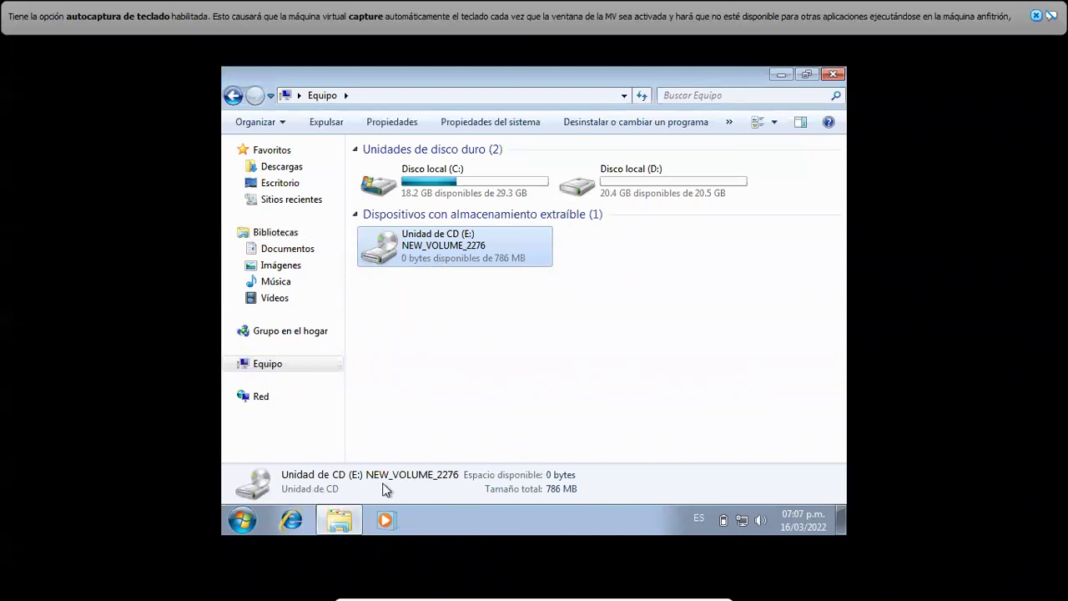
pyautogui.doubleClick(481, 256)
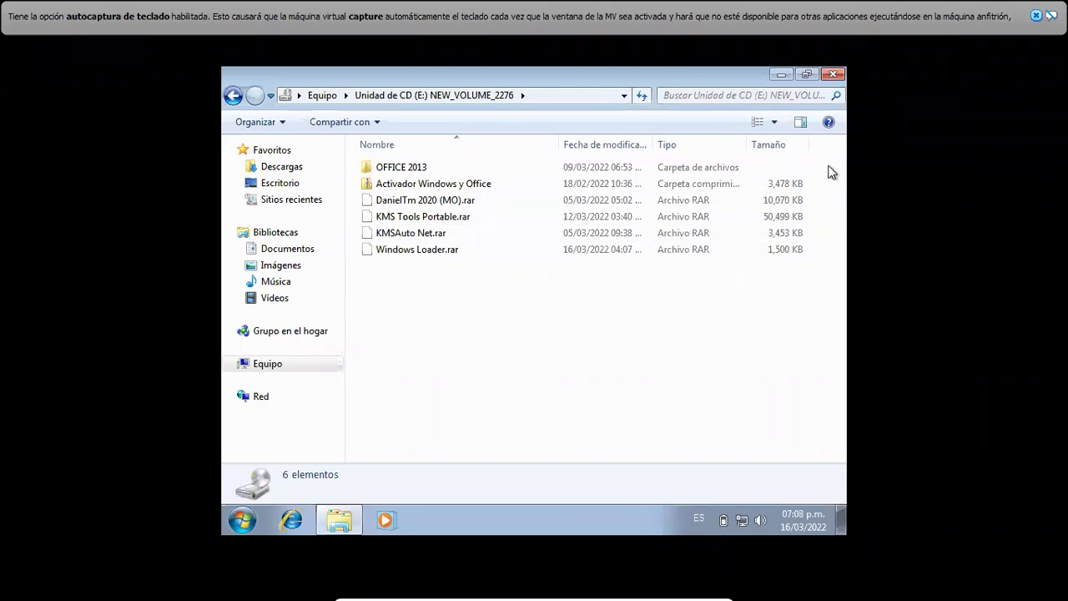
pyautogui.click(834, 75)
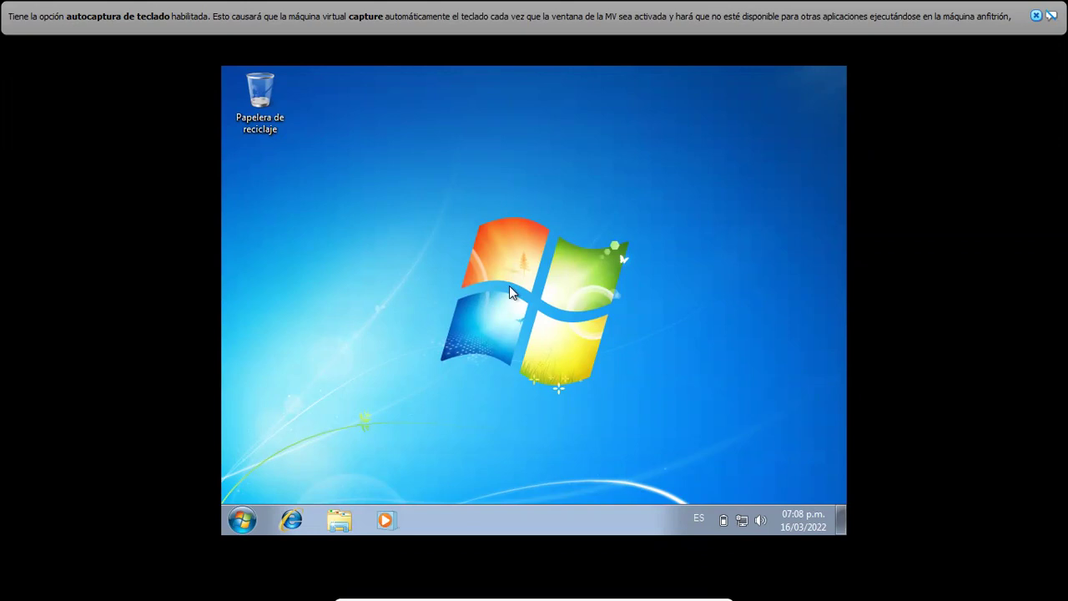
# - Tick the Equipo, user files, Red and Panel de control desktop icons in Personalizar and apply them
pyautogui.rightClick(513, 224)
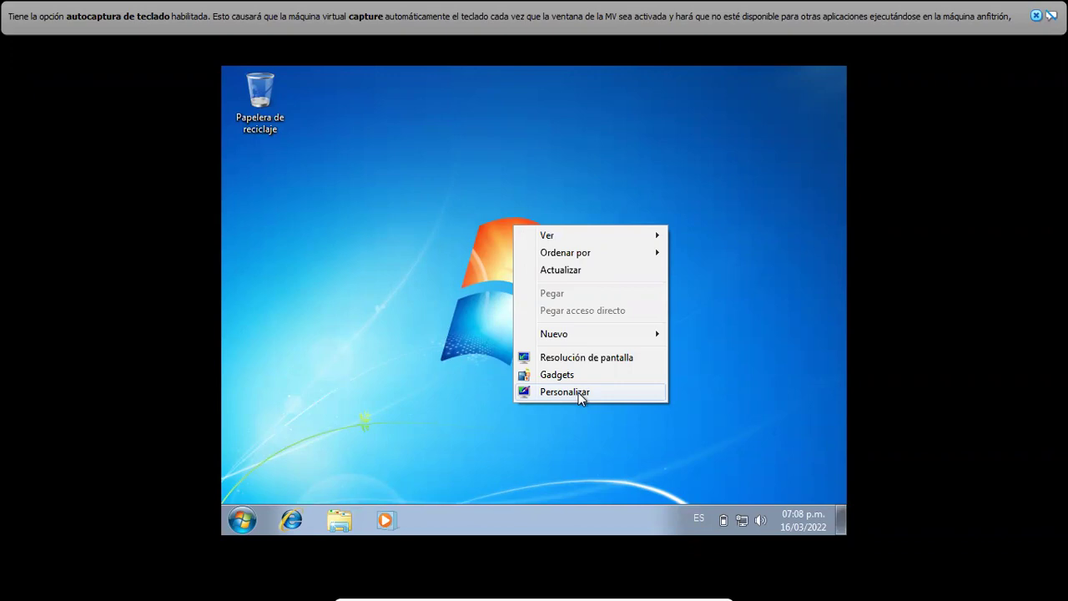
pyautogui.click(578, 392)
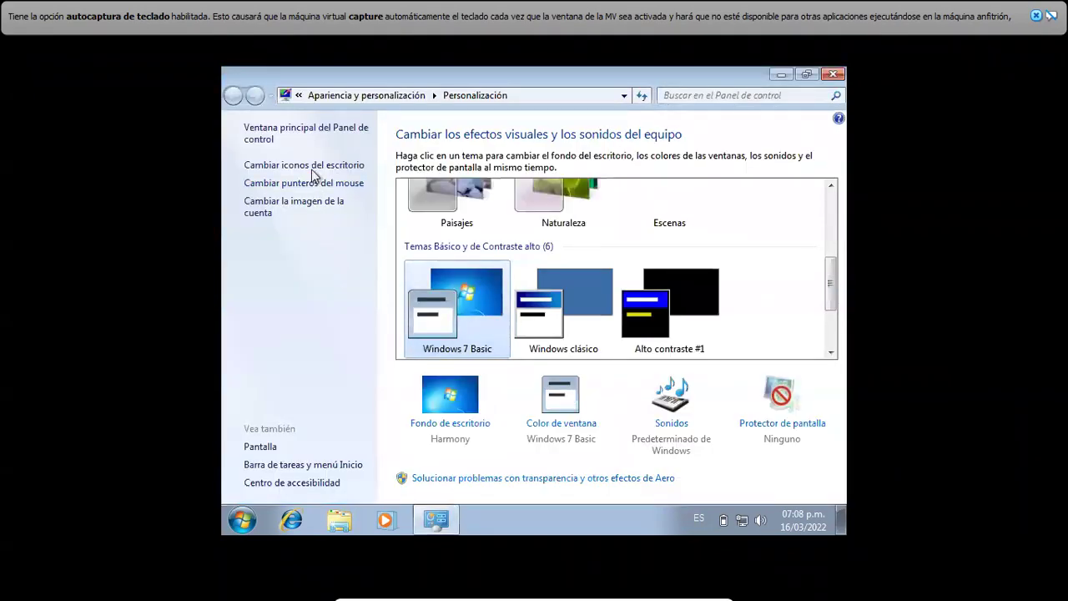
pyautogui.click(313, 173)
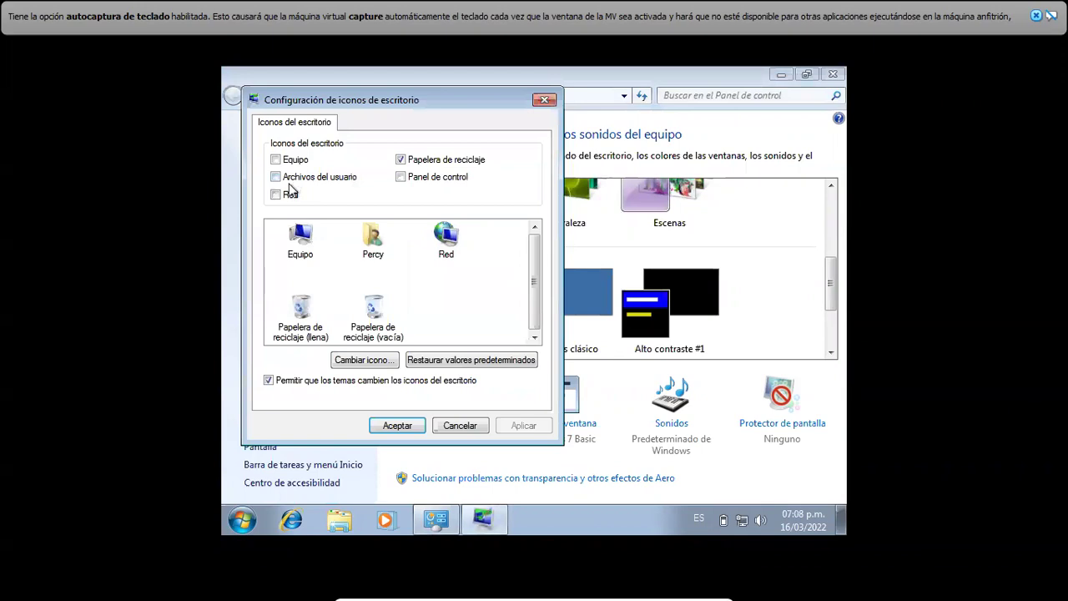
pyautogui.click(276, 194)
pyautogui.click(275, 176)
pyautogui.click(275, 159)
pyautogui.click(401, 177)
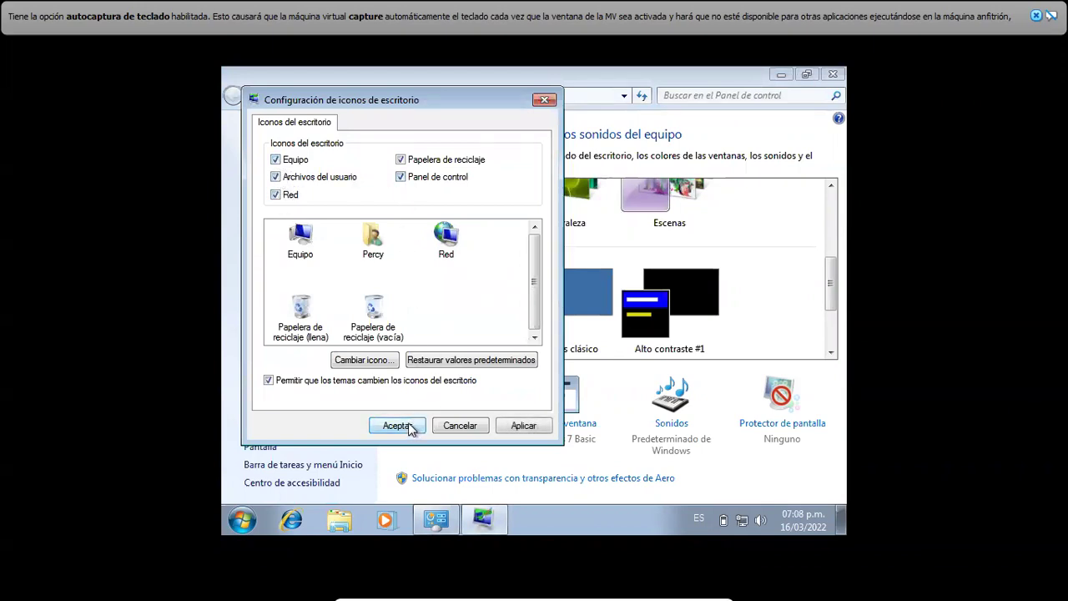
pyautogui.click(396, 425)
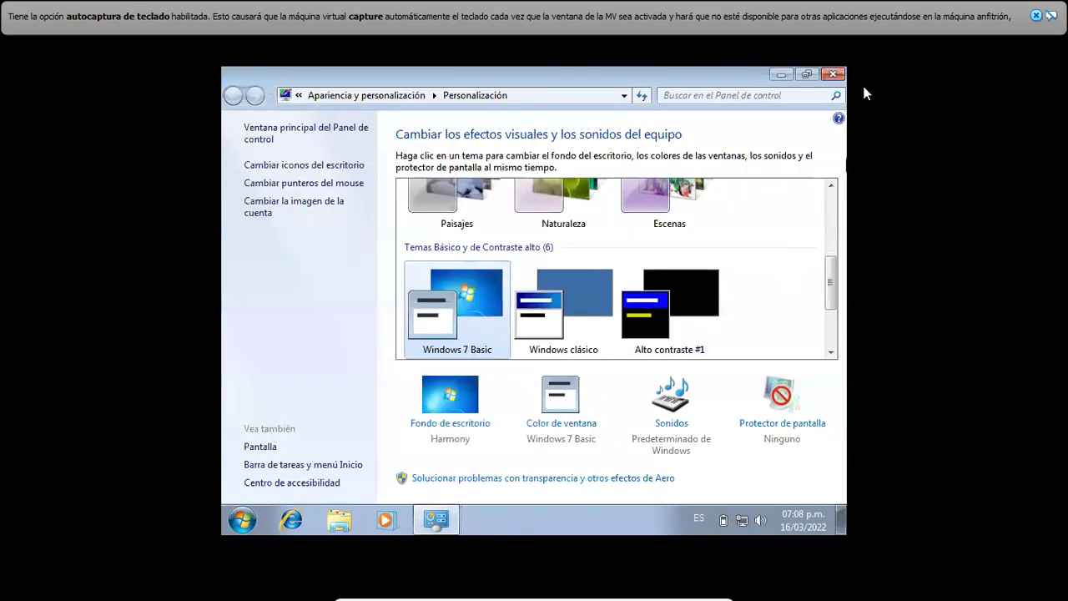
pyautogui.click(833, 73)
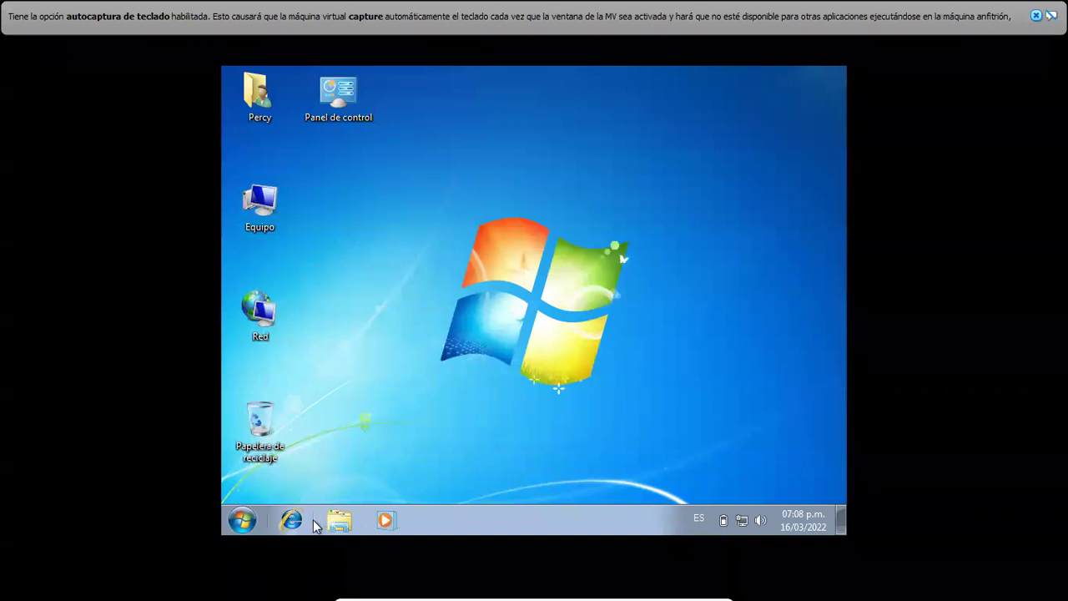
# - Launch Internet Explorer and cancel its first-run setup dialog
pyautogui.click(291, 521)
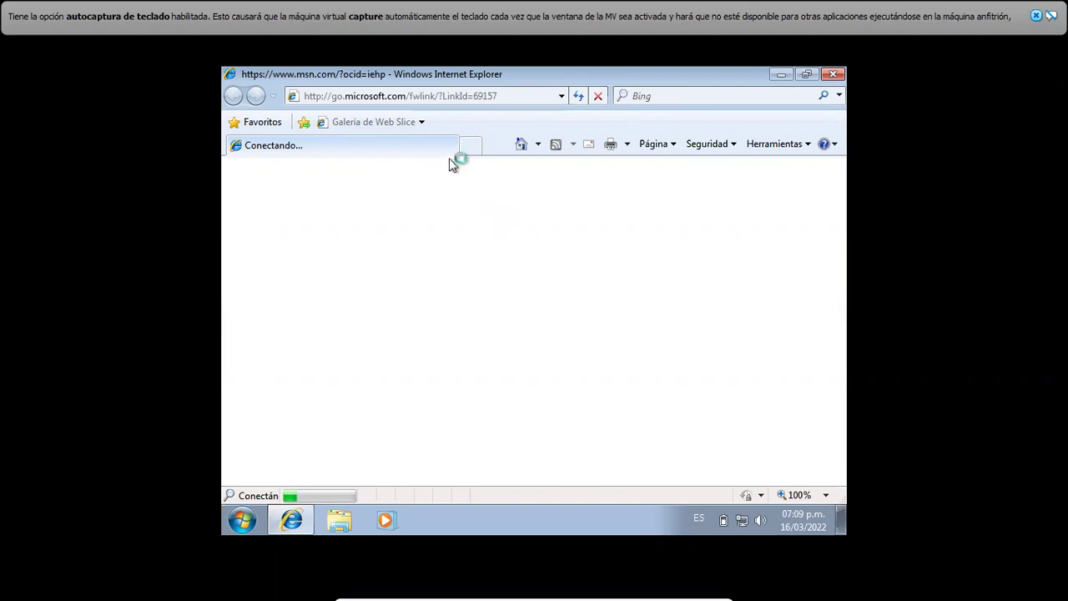
pyautogui.click(471, 150)
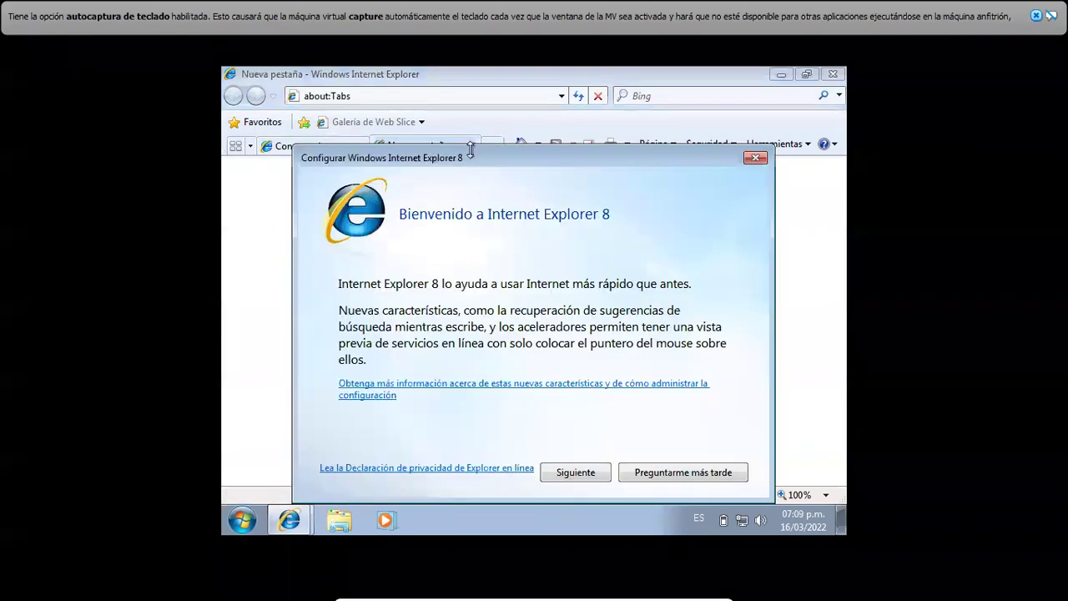
pyautogui.click(578, 474)
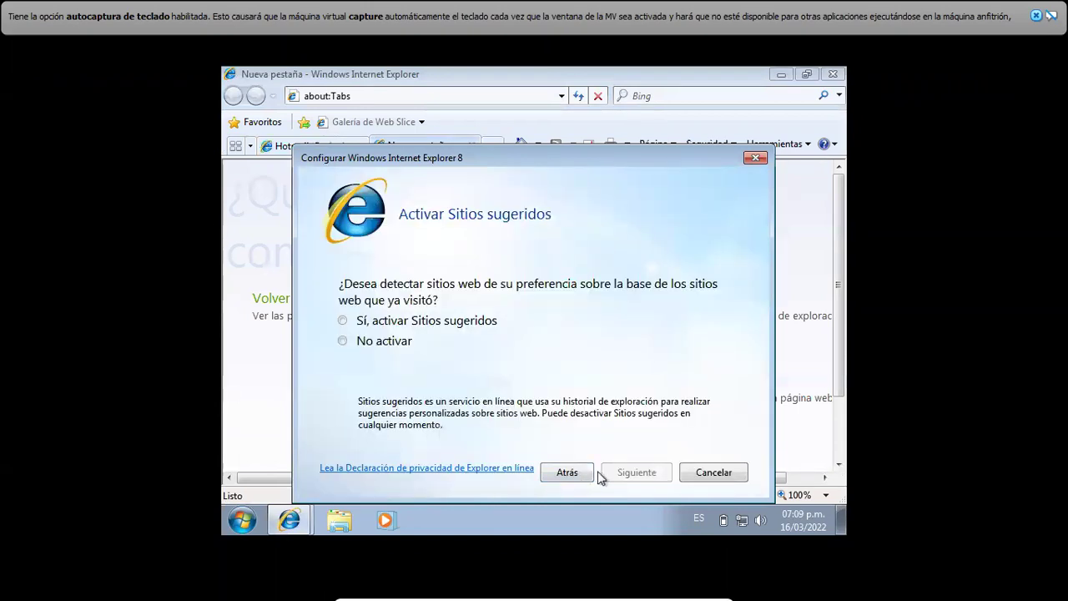
pyautogui.click(686, 472)
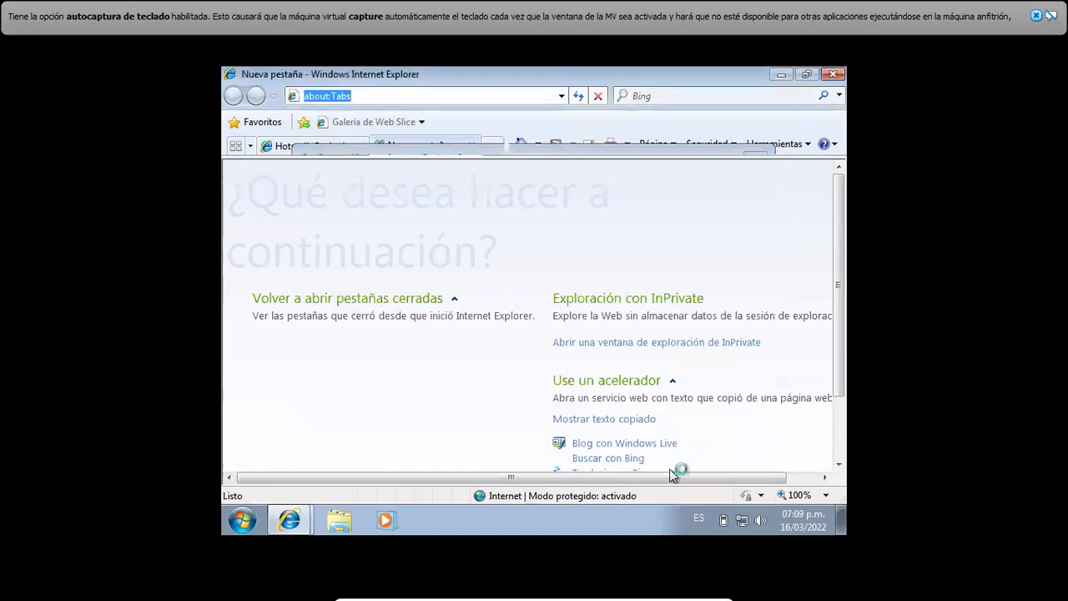
pyautogui.click(417, 151)
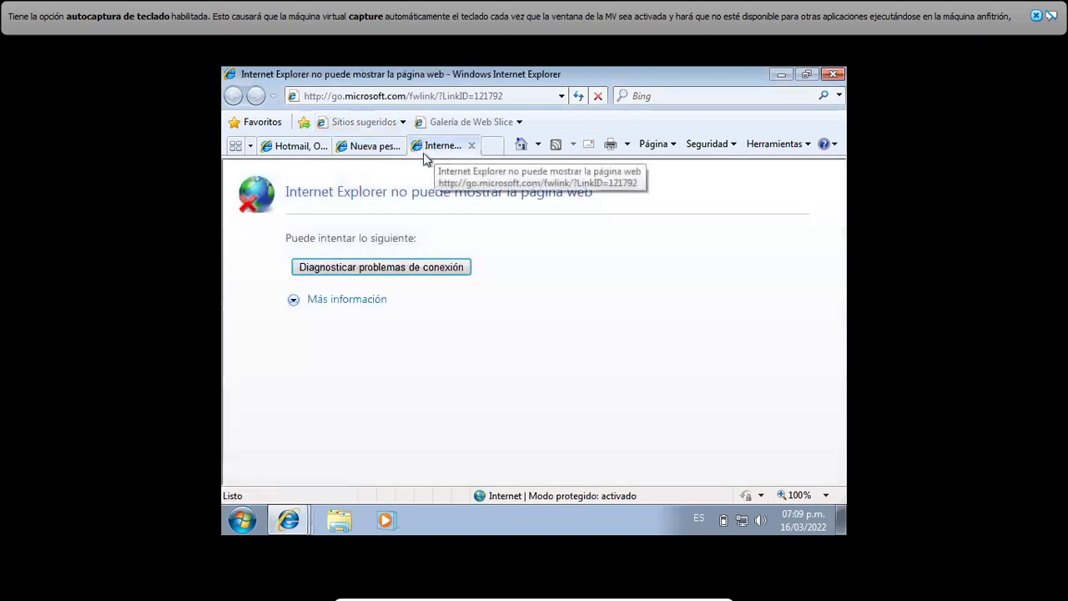
pyautogui.click(413, 99)
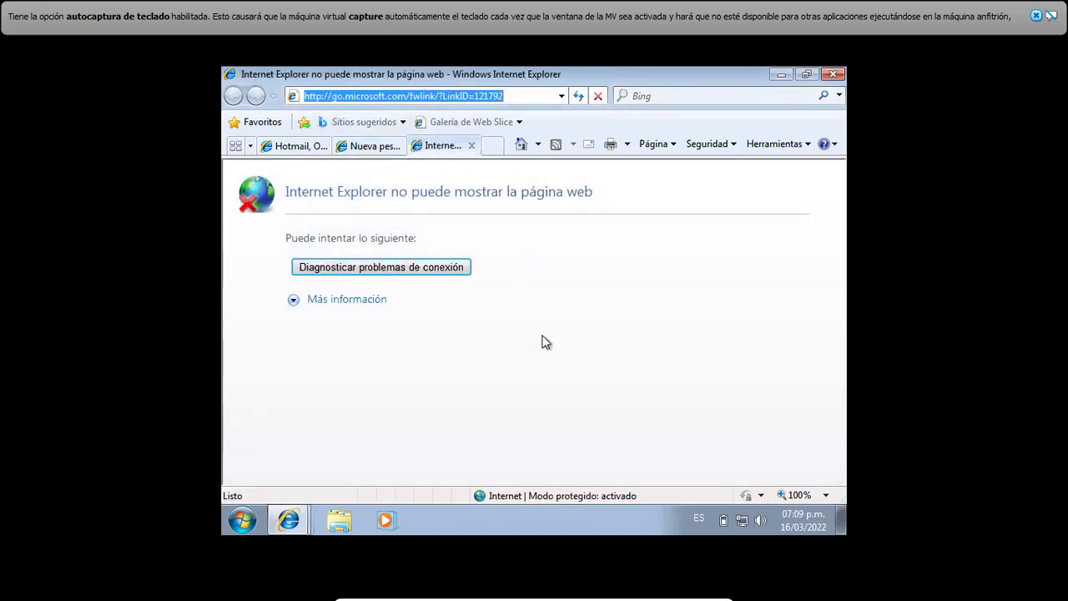
pyautogui.write('www.google.com')
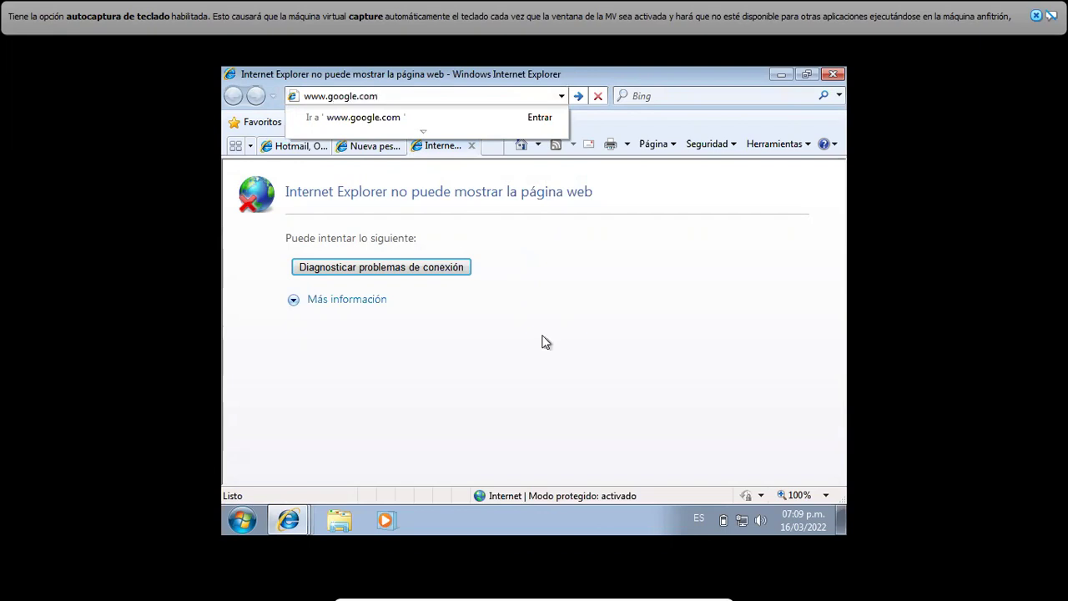
pyautogui.press('Return')
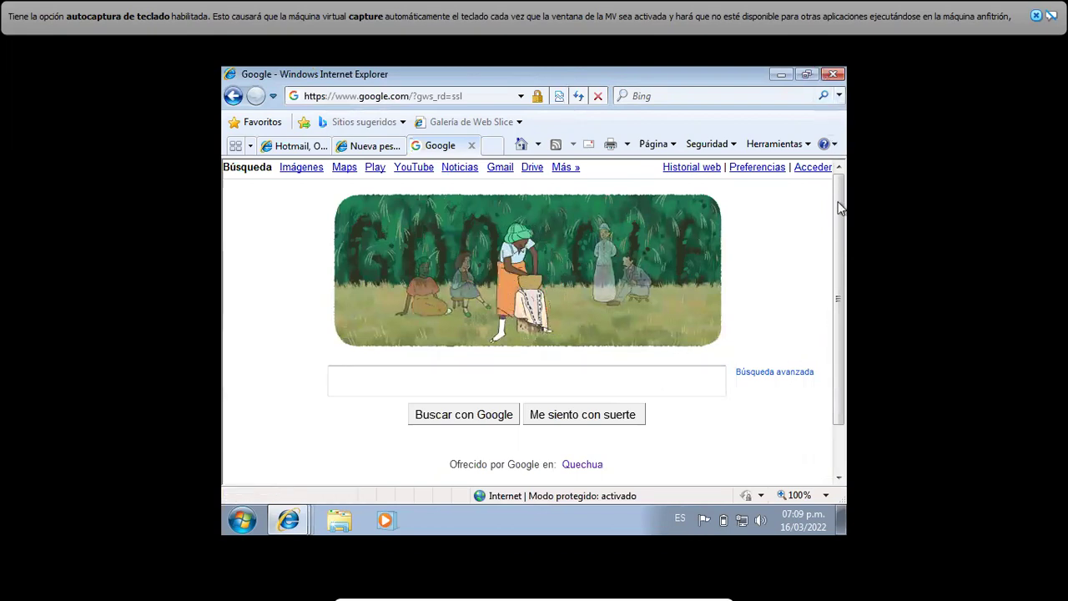
# - Search Google for 'descargar google chrome'
pyautogui.scroll(-2, 840, 208)
pyautogui.scroll(2, 844, 184)
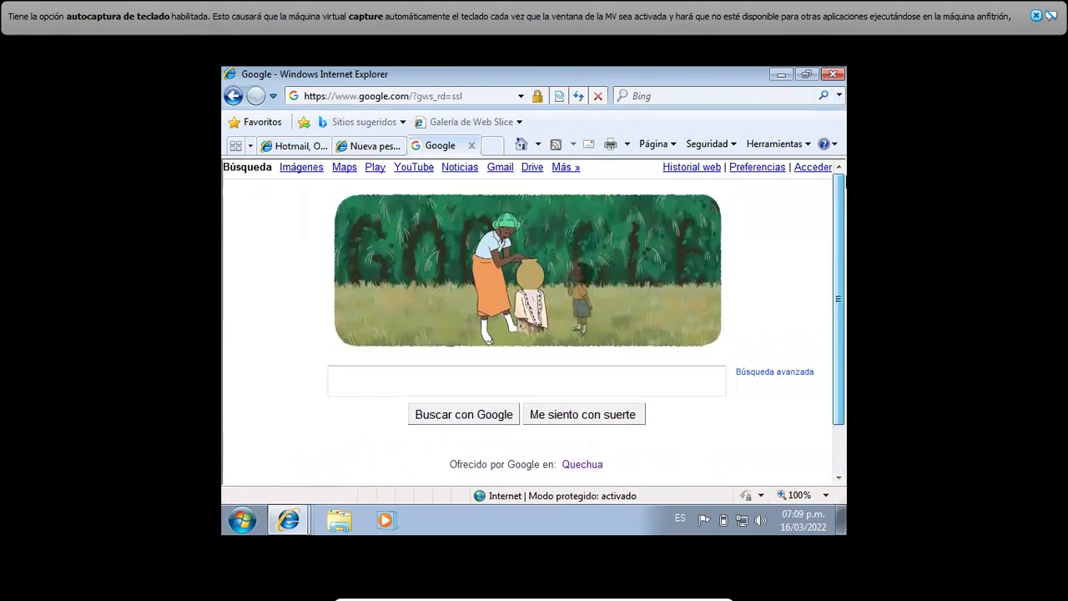
pyautogui.click(529, 382)
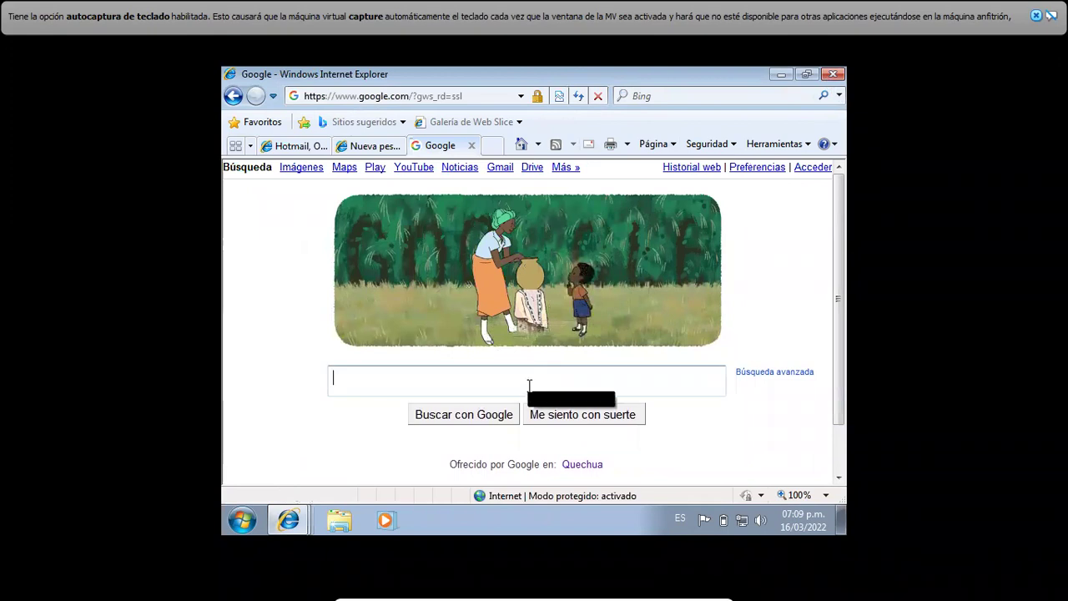
pyautogui.write('descargar google')
pyautogui.write('chrome')
pyautogui.press('Return')
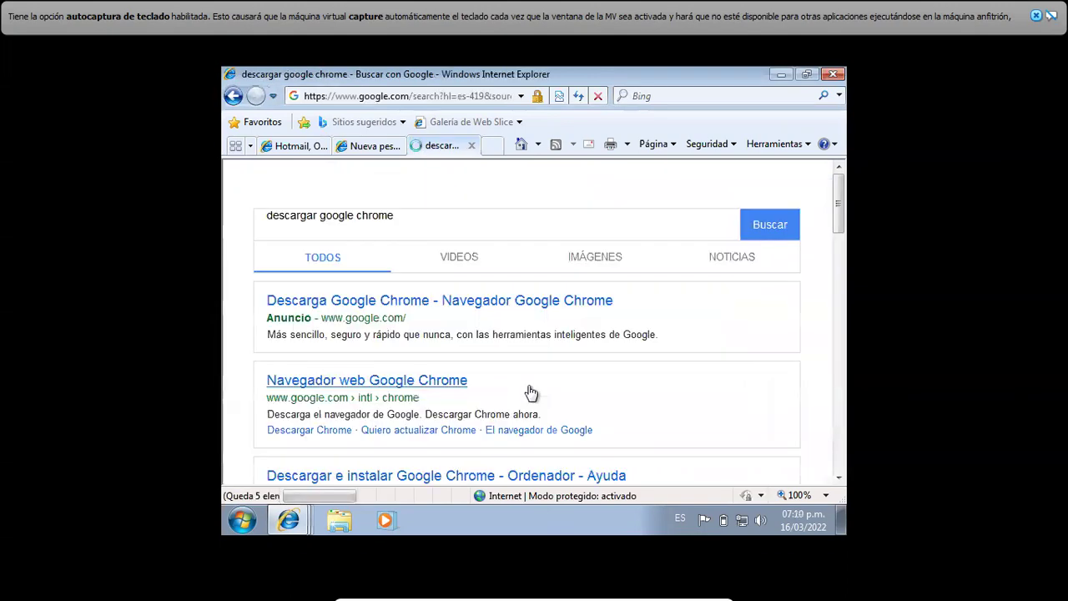
# - Download ChromeSetup.exe from the Google Chrome page, run it, and allow it to make changes
pyautogui.click(436, 302)
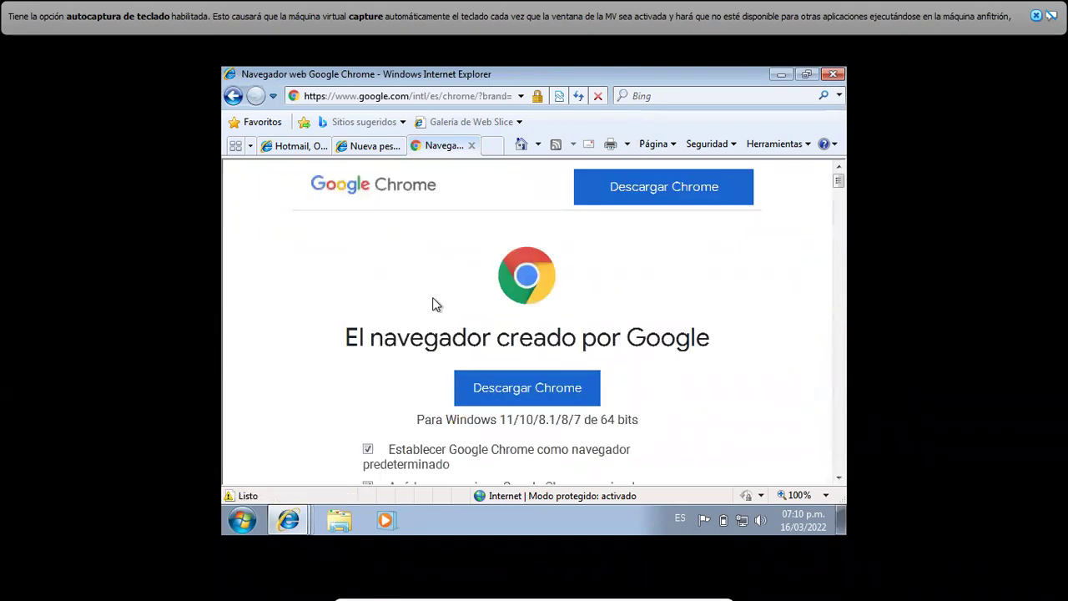
pyautogui.click(527, 389)
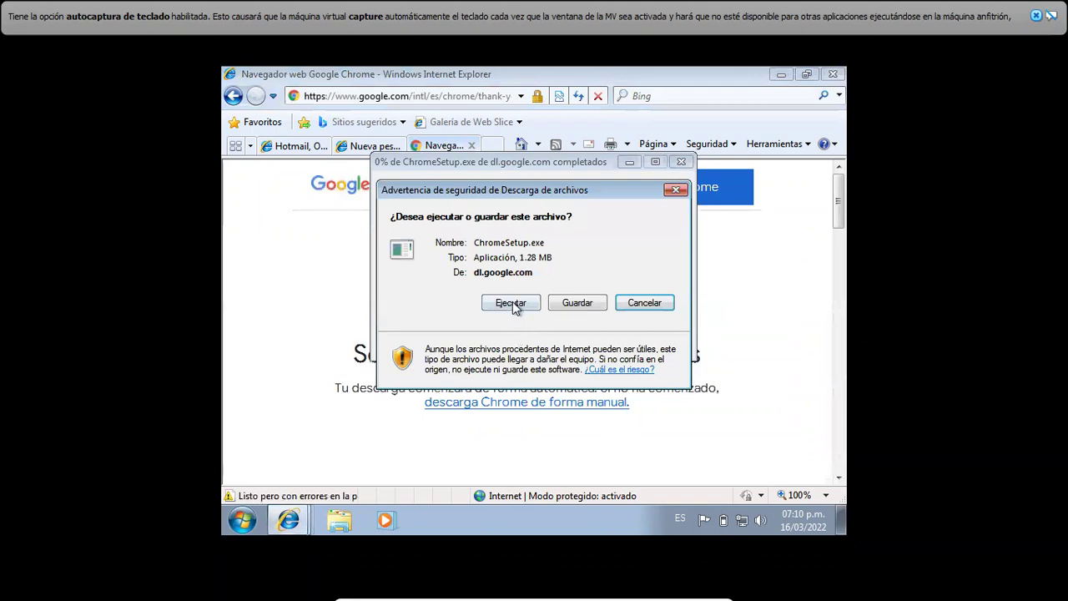
pyautogui.click(510, 303)
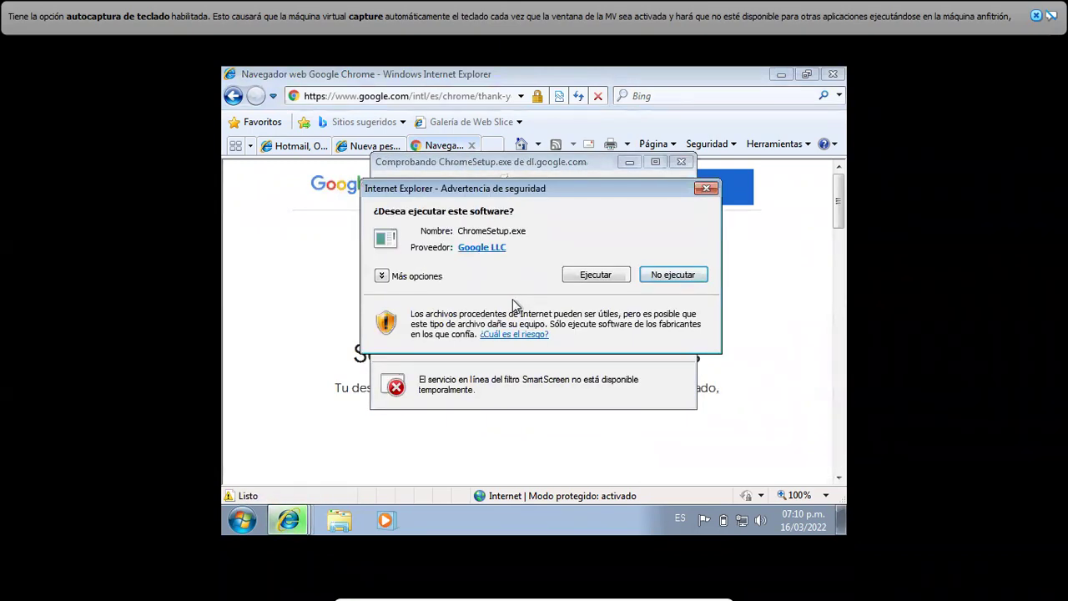
pyautogui.click(593, 278)
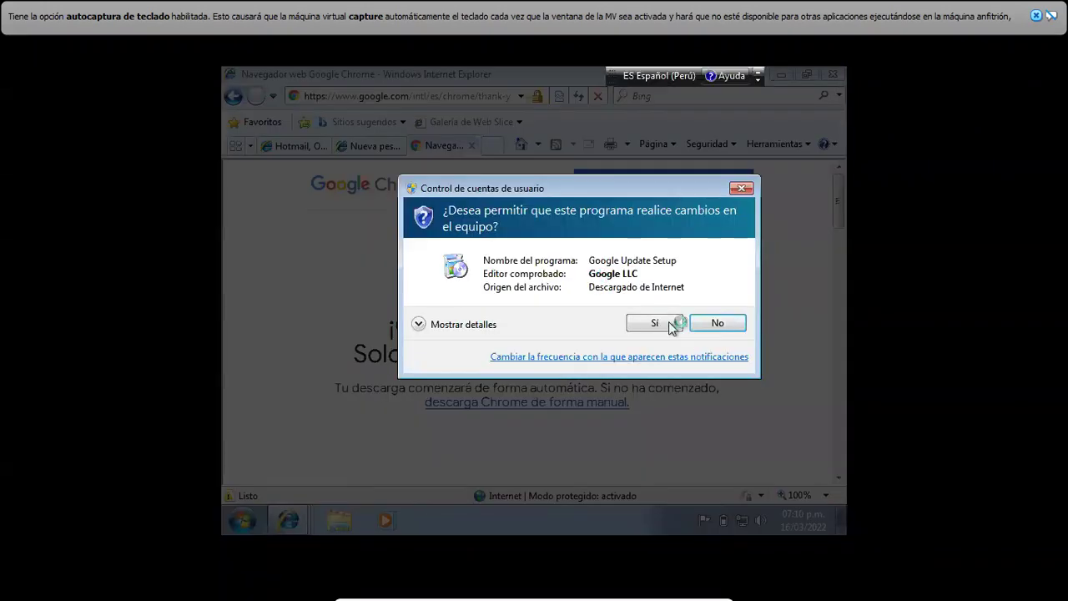
pyautogui.click(655, 323)
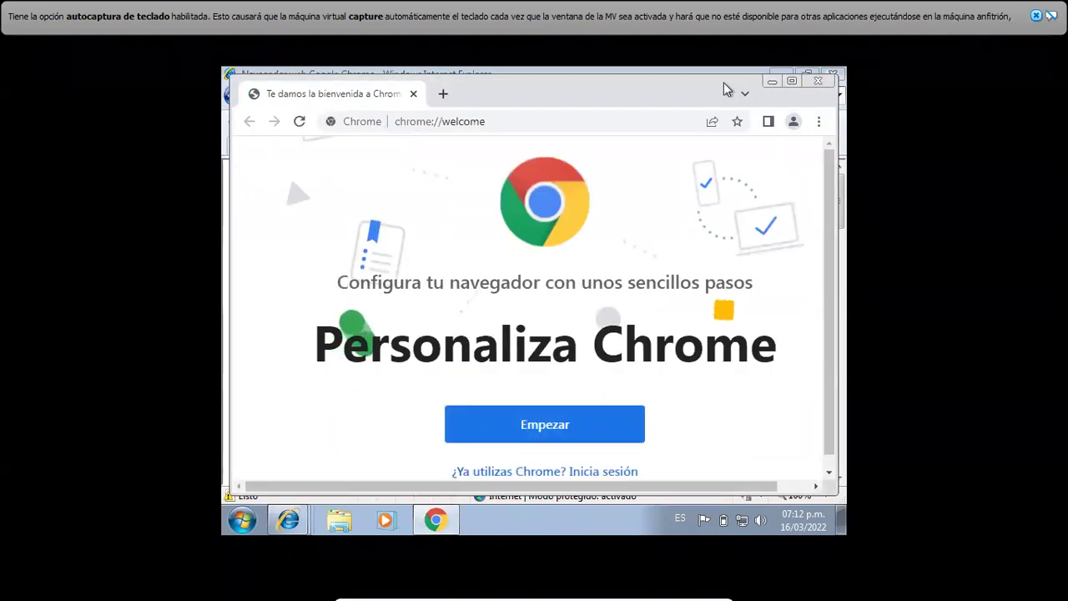
# - Bookmark only Traducir, keep the default wallpaper, and decline signing in to Chrome
pyautogui.click(565, 436)
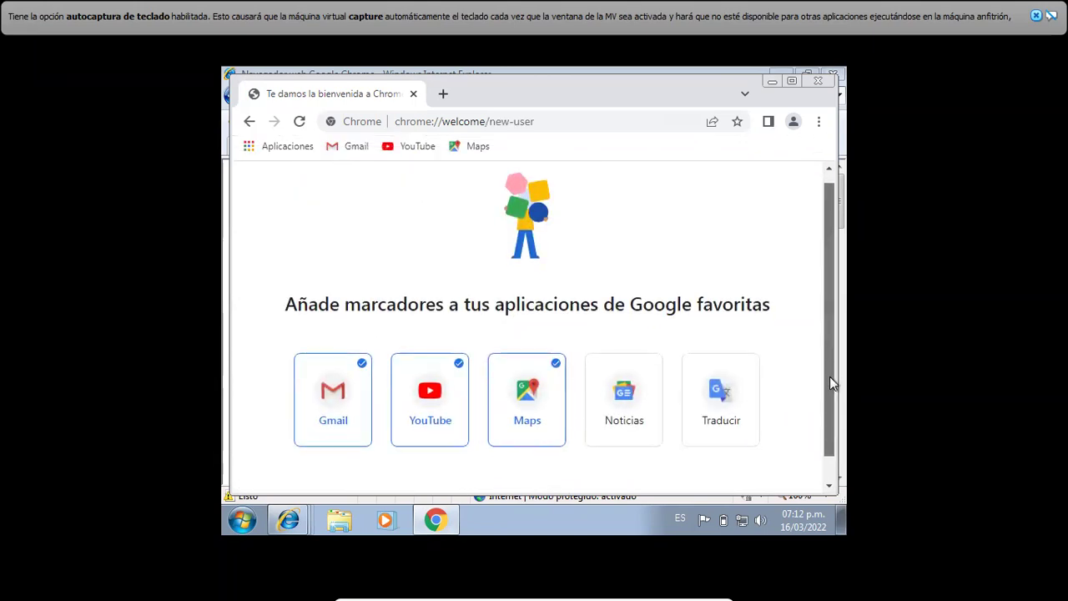
pyautogui.moveTo(829, 377); pyautogui.dragTo(829, 418)
pyautogui.click(328, 363)
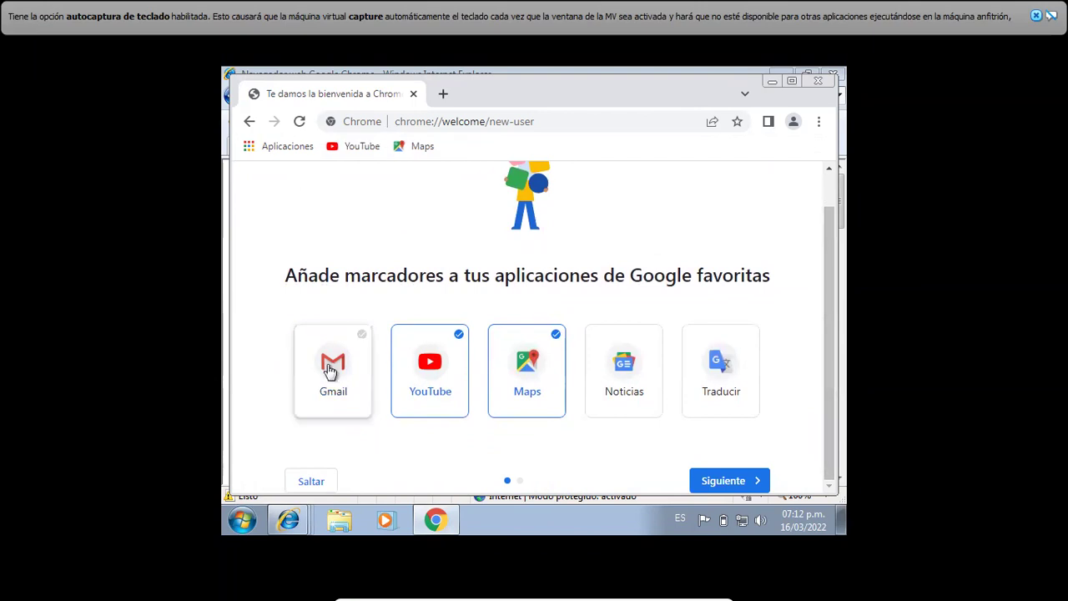
pyautogui.click(444, 386)
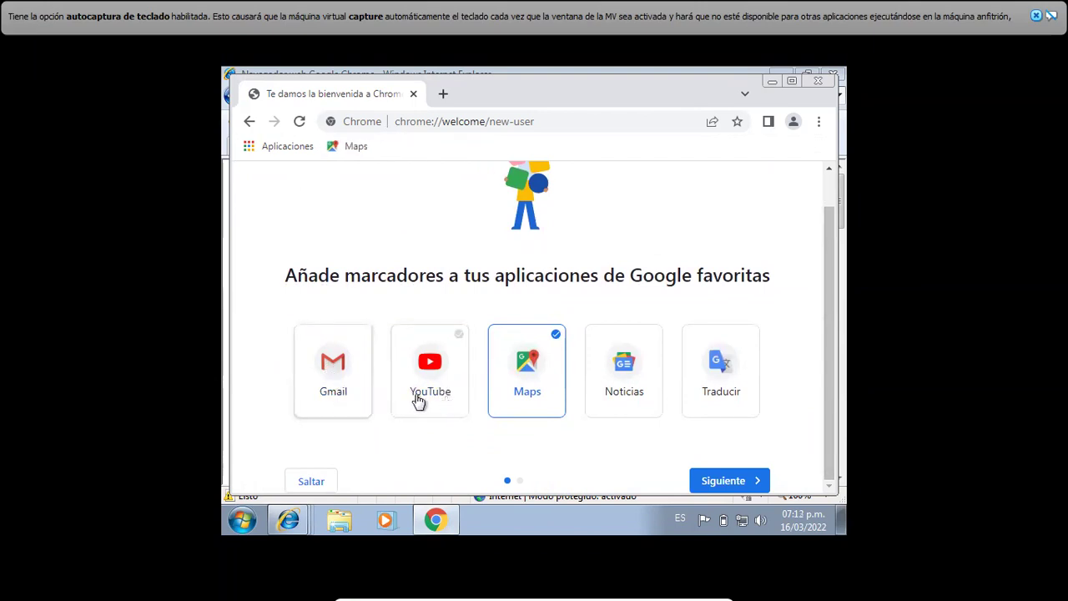
pyautogui.click(529, 376)
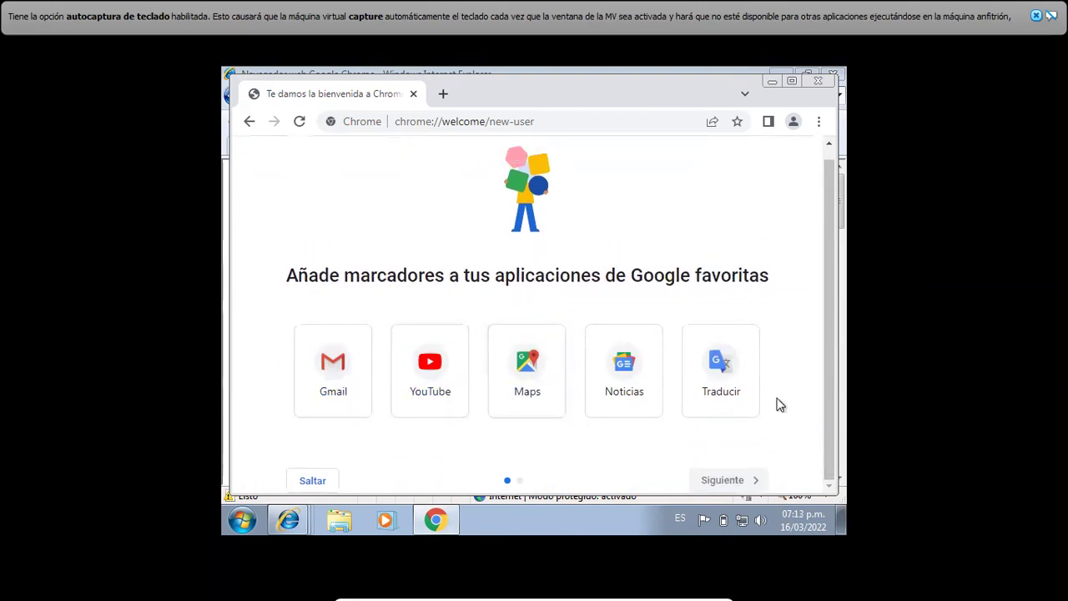
pyautogui.click(724, 367)
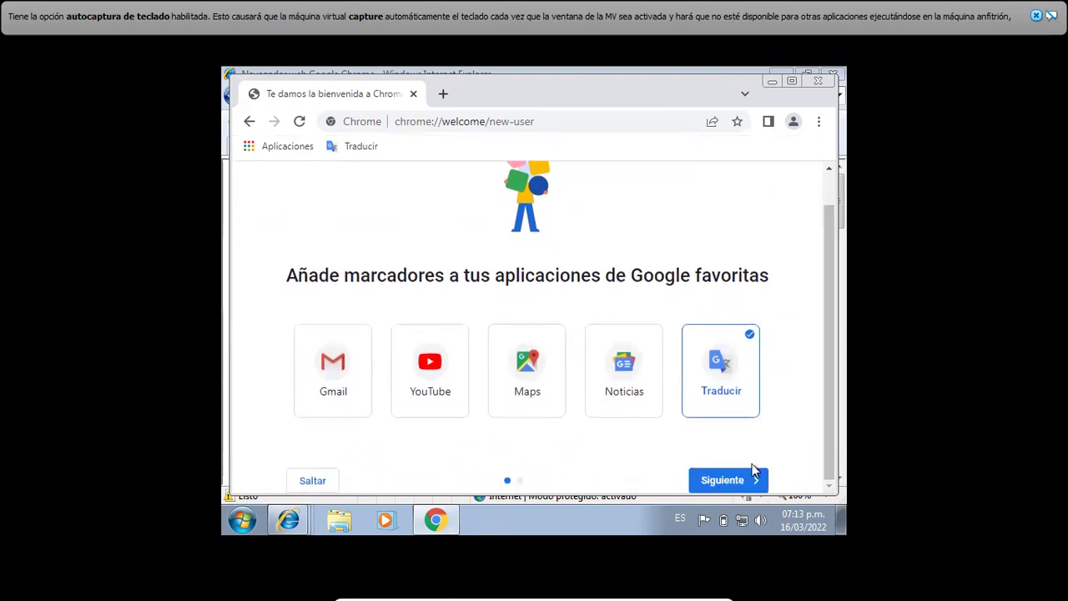
pyautogui.click(724, 482)
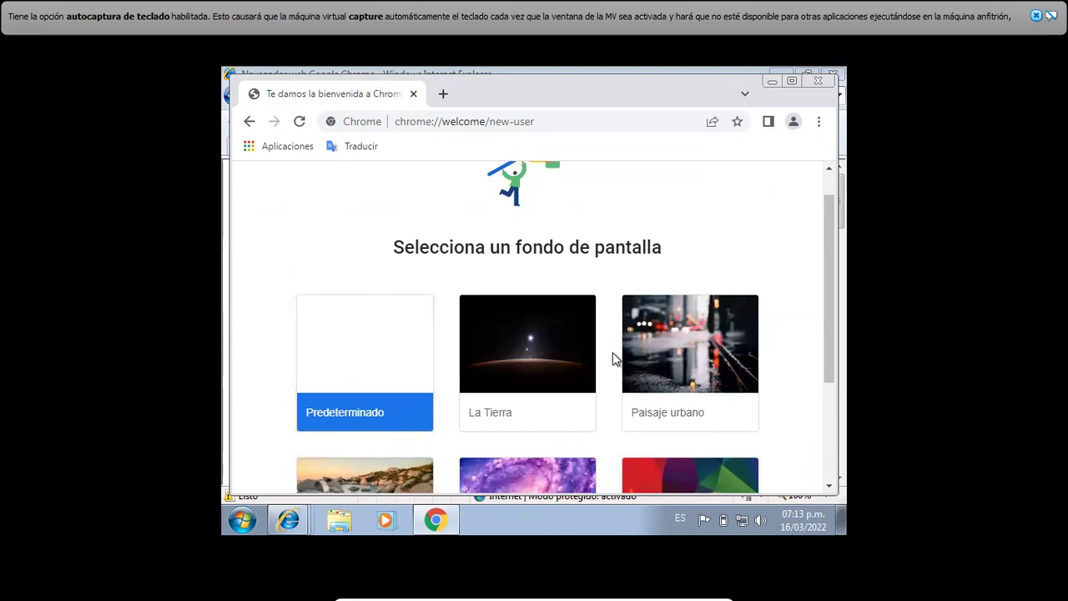
pyautogui.moveTo(834, 341); pyautogui.dragTo(817, 453)
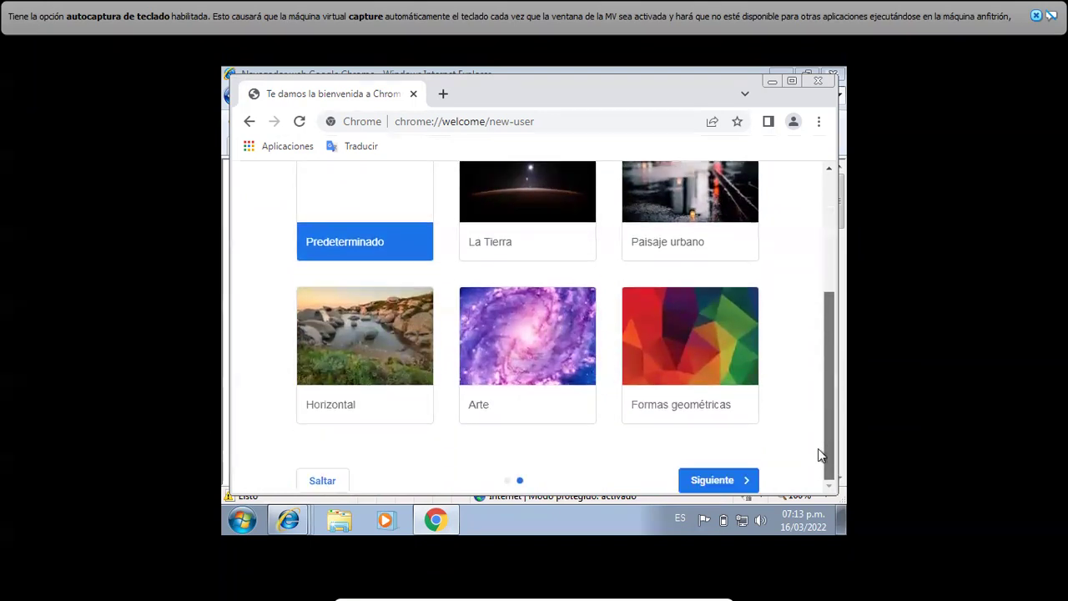
pyautogui.click(727, 480)
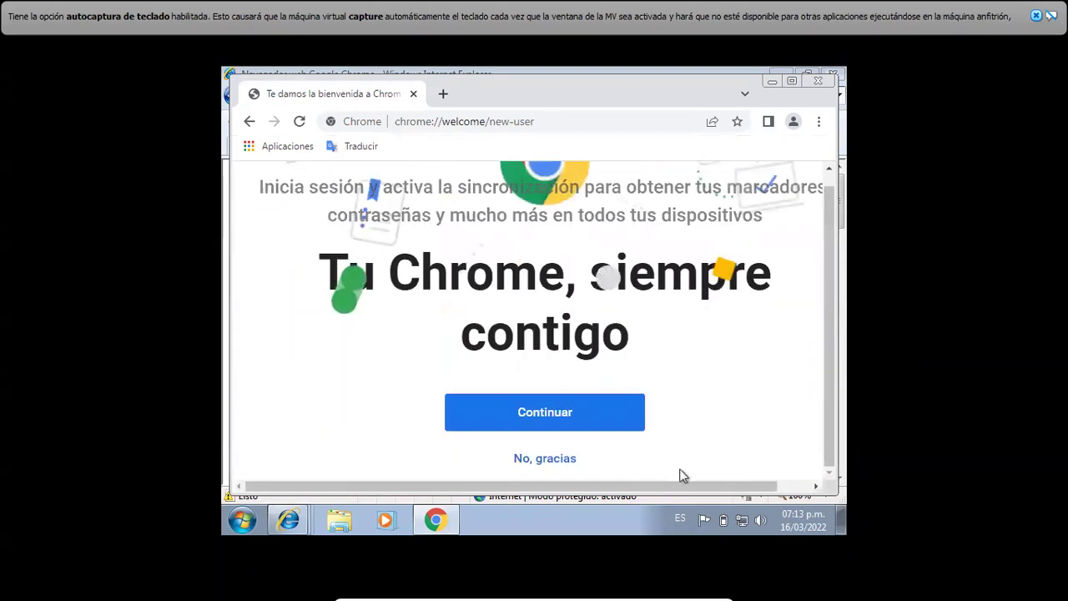
pyautogui.click(538, 460)
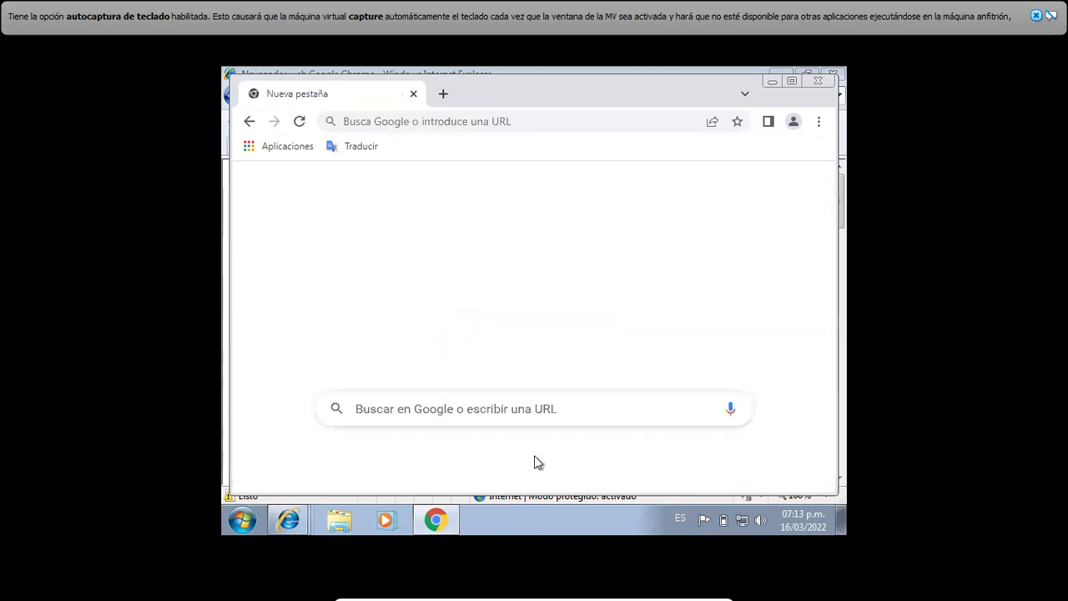
# - Type 'descargar winrar' into the Google search box
pyautogui.moveTo(820, 226)
pyautogui.mouseDown()
pyautogui.moveTo(818, 364)
pyautogui.moveTo(807, 222)
pyautogui.mouseUp()
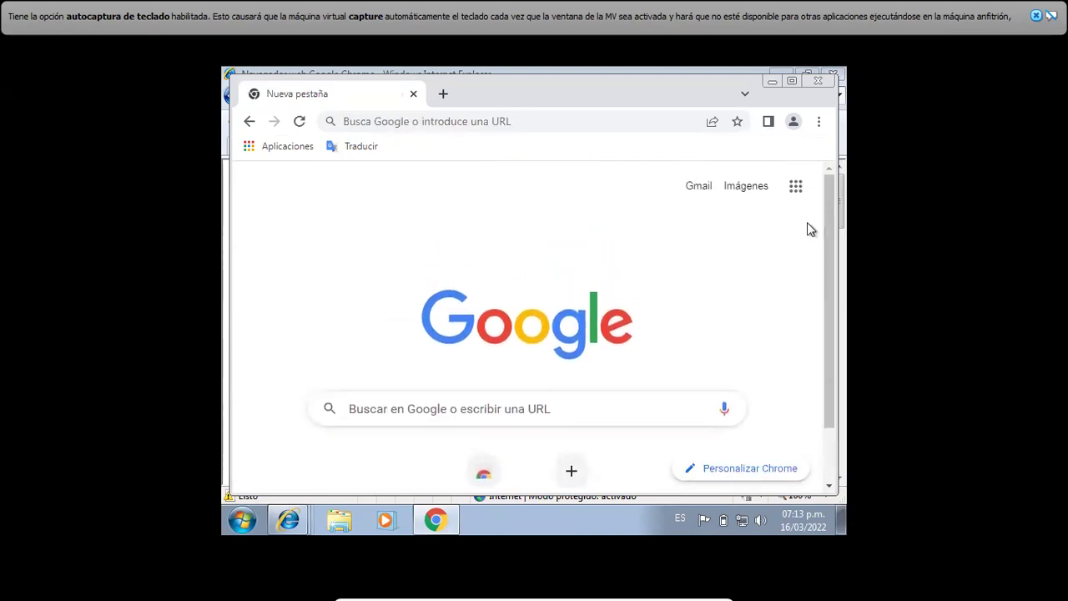
pyautogui.click(552, 413)
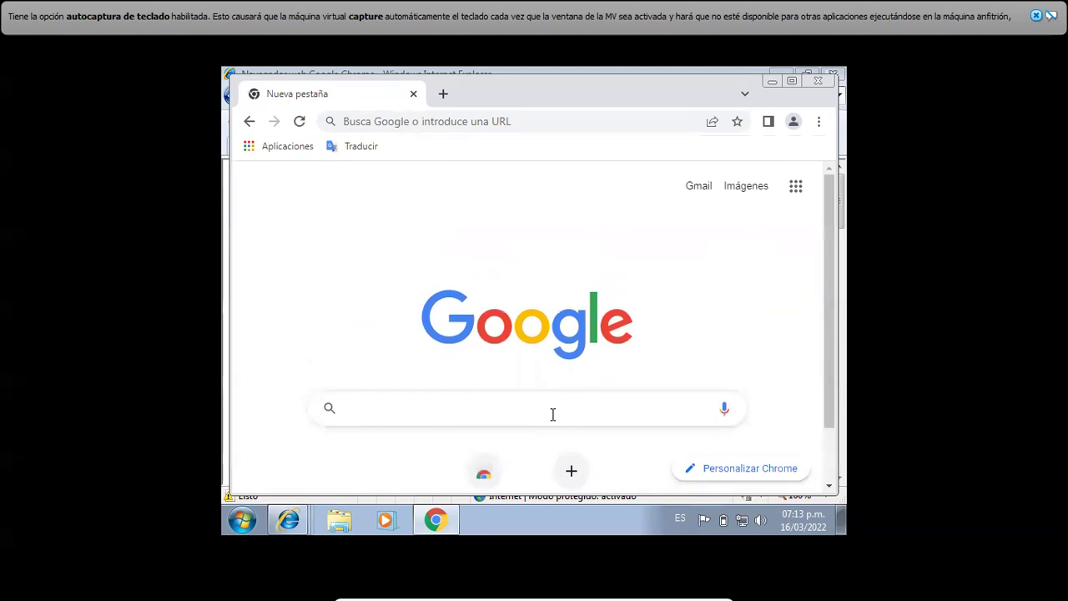
pyautogui.write('descar')
pyautogui.press('BackSpace')
pyautogui.write('argar winrar')
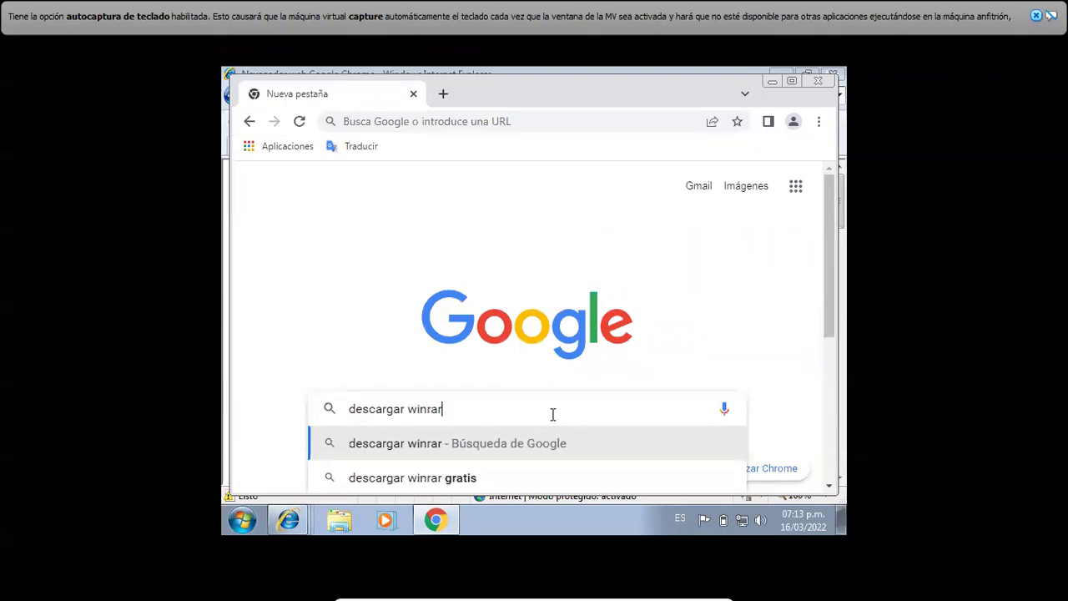
pyautogui.press('Return')
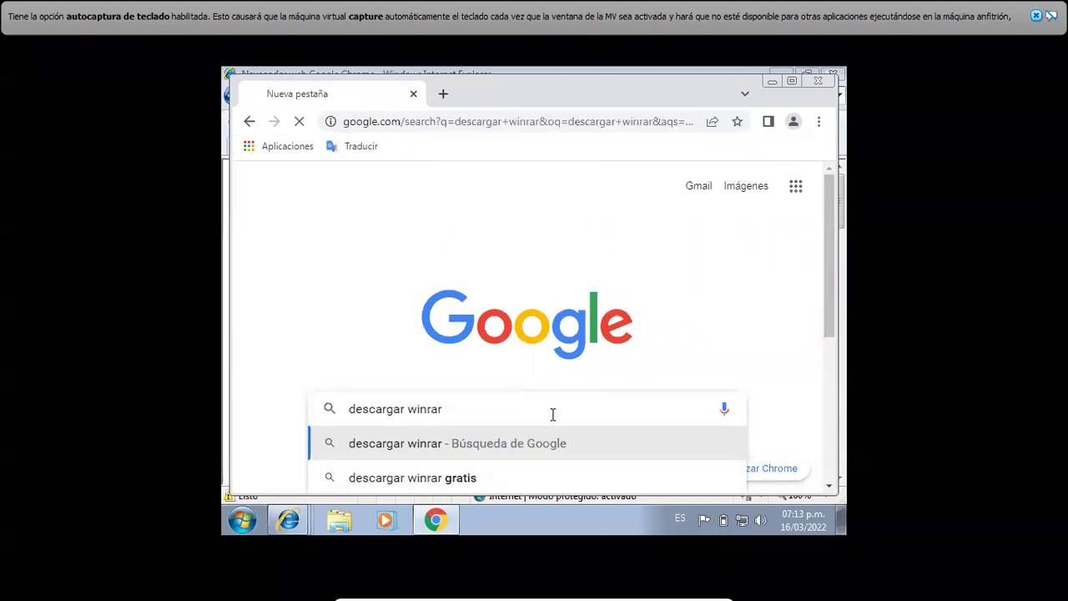
pyautogui.click(554, 419)
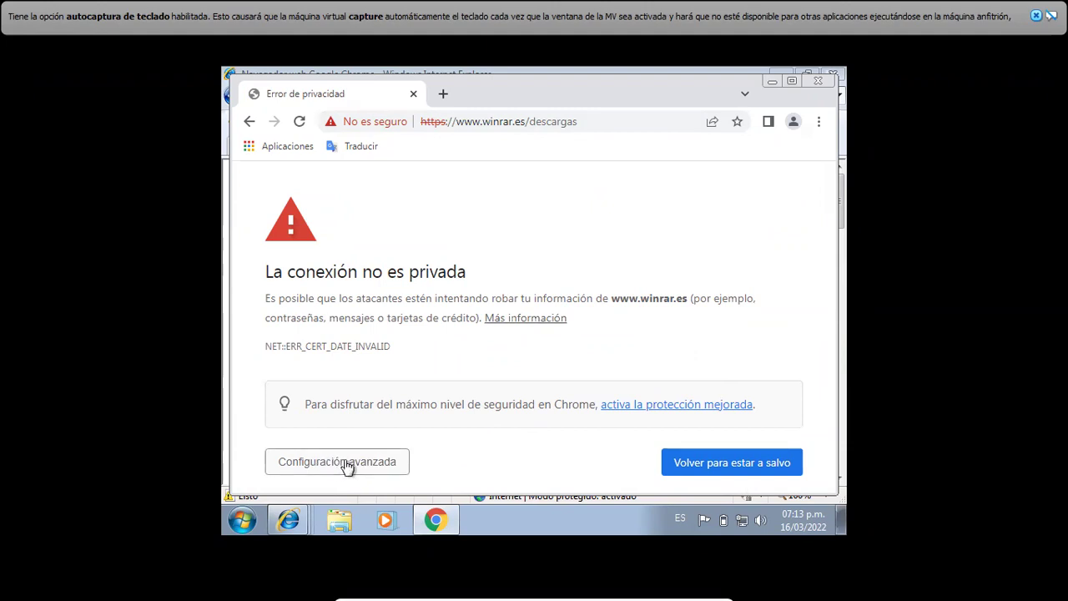
pyautogui.click(347, 466)
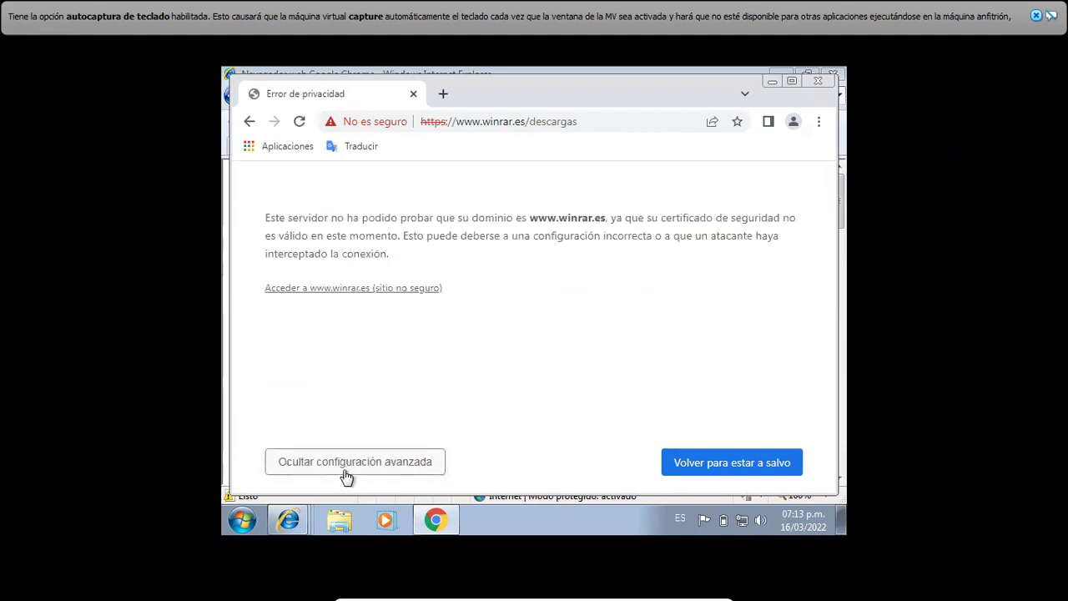
pyautogui.click(343, 288)
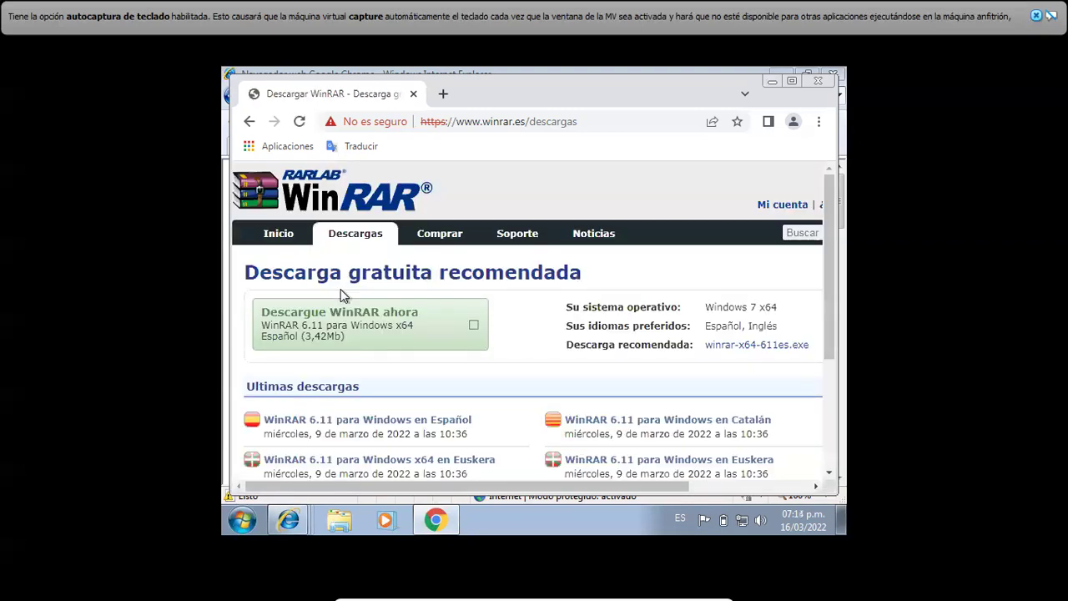
# - Download WinRAR 6.11 x64 in Spanish, proceeding past the d.winrar.es certificate warning
pyautogui.click(357, 331)
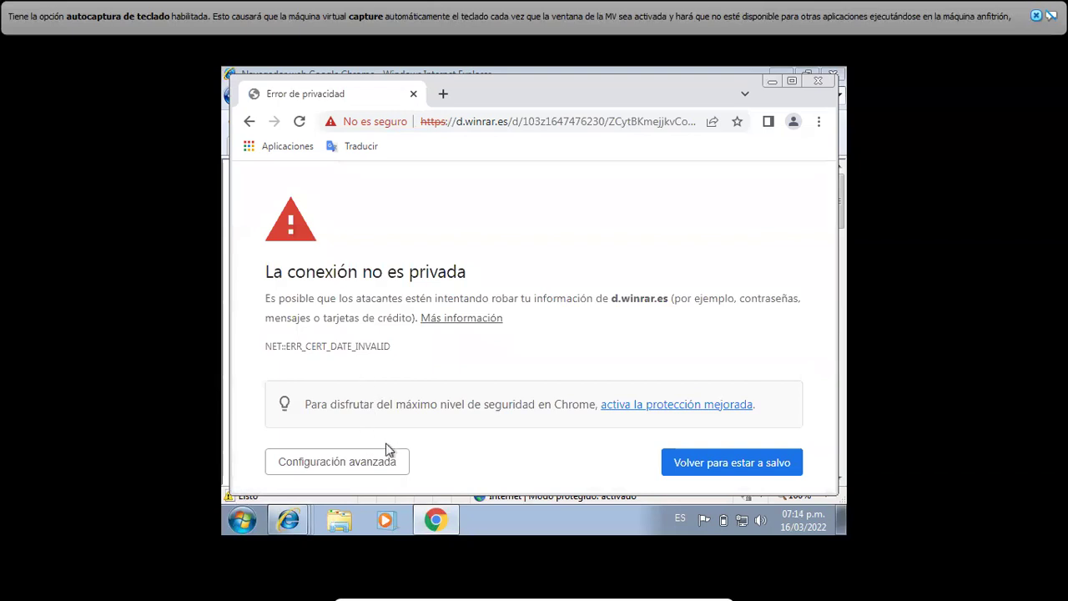
pyautogui.click(346, 468)
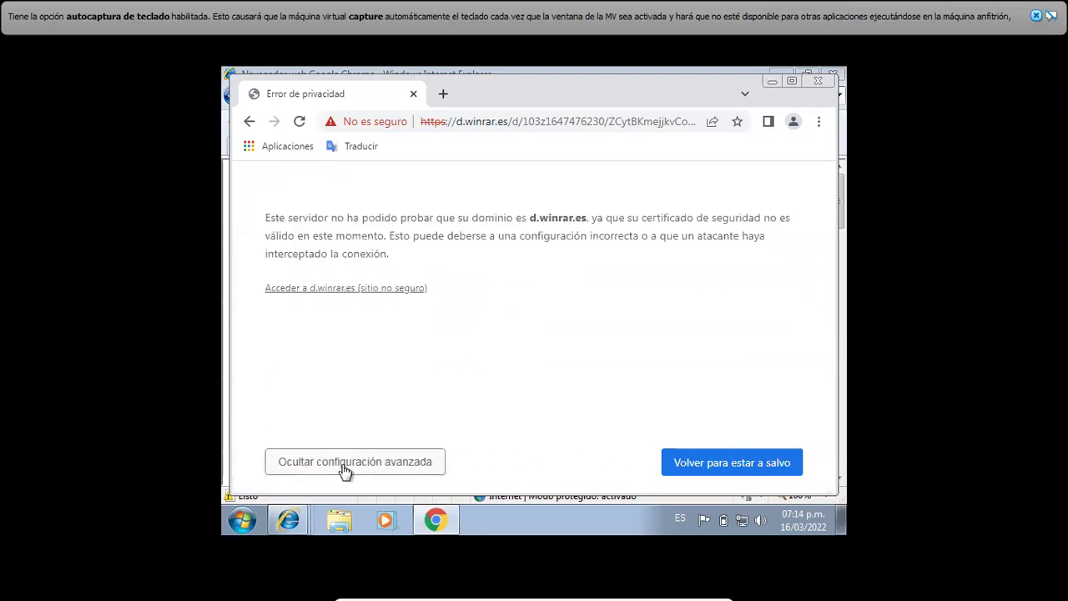
pyautogui.click(351, 291)
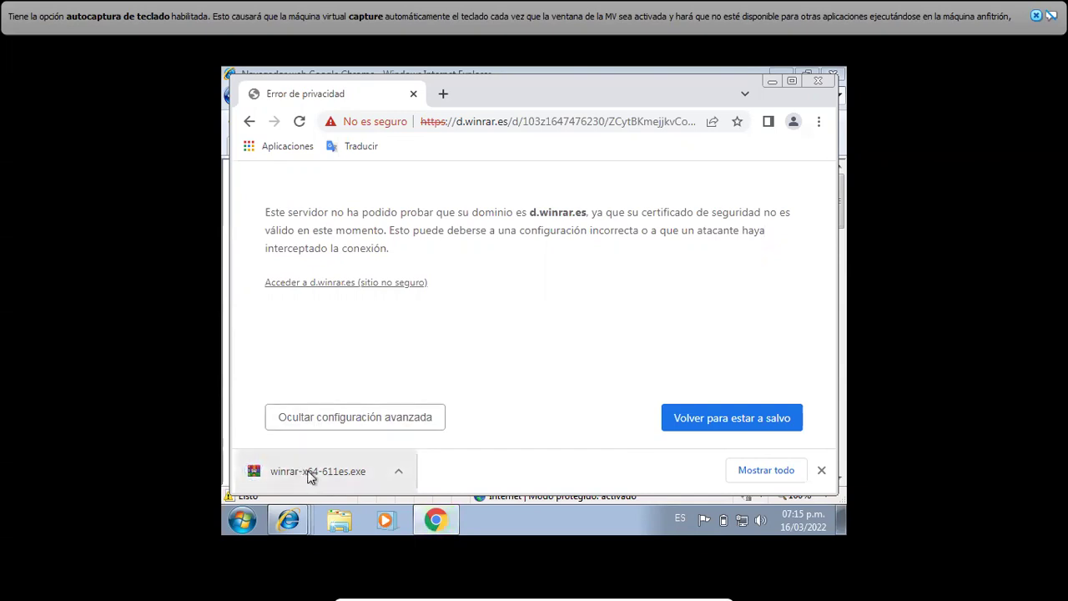
# - Install WinRAR 6.11 to C:\Program Files\WinRAR with the default associations
pyautogui.click(311, 472)
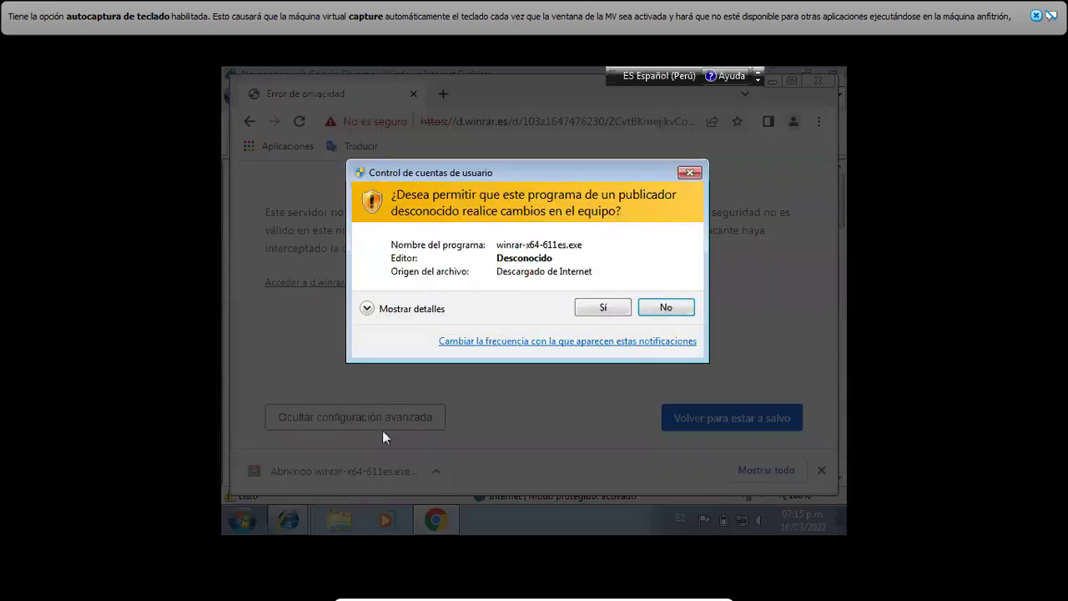
pyautogui.click(604, 307)
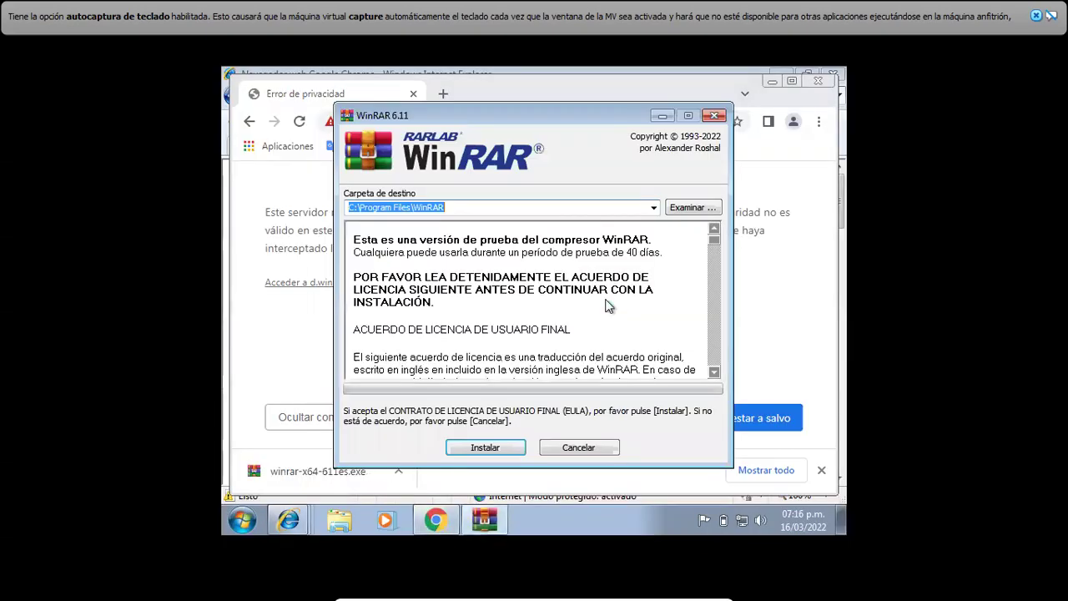
pyautogui.click(498, 450)
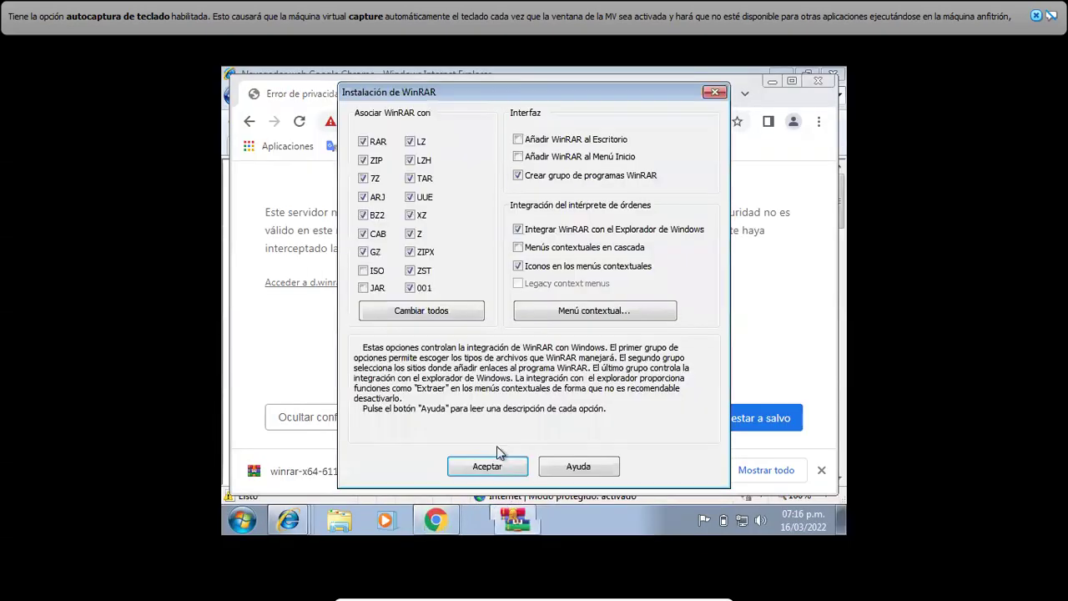
pyautogui.click(488, 467)
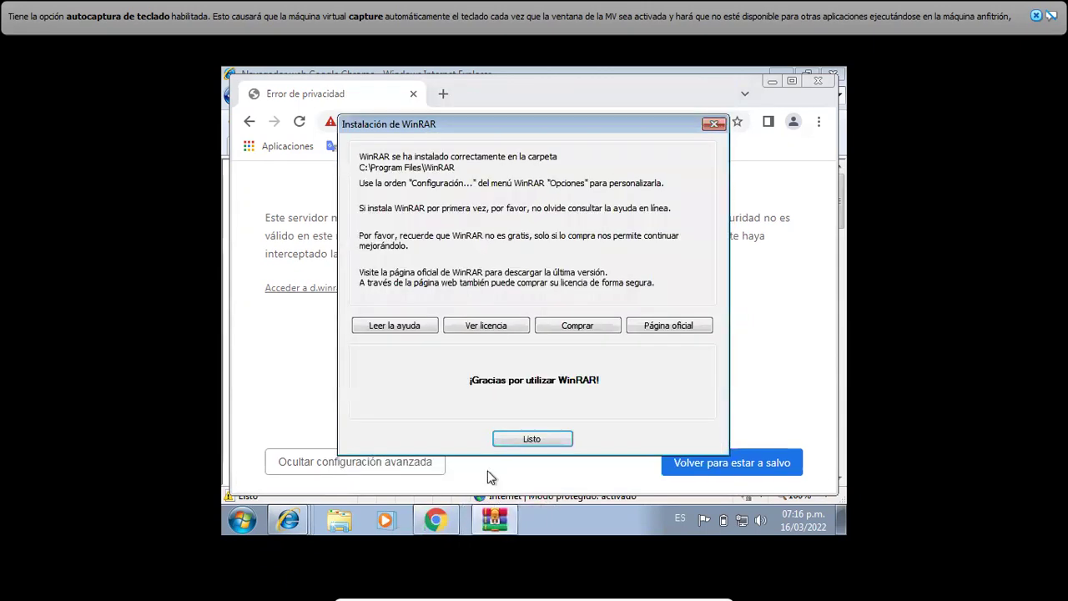
pyautogui.click(546, 440)
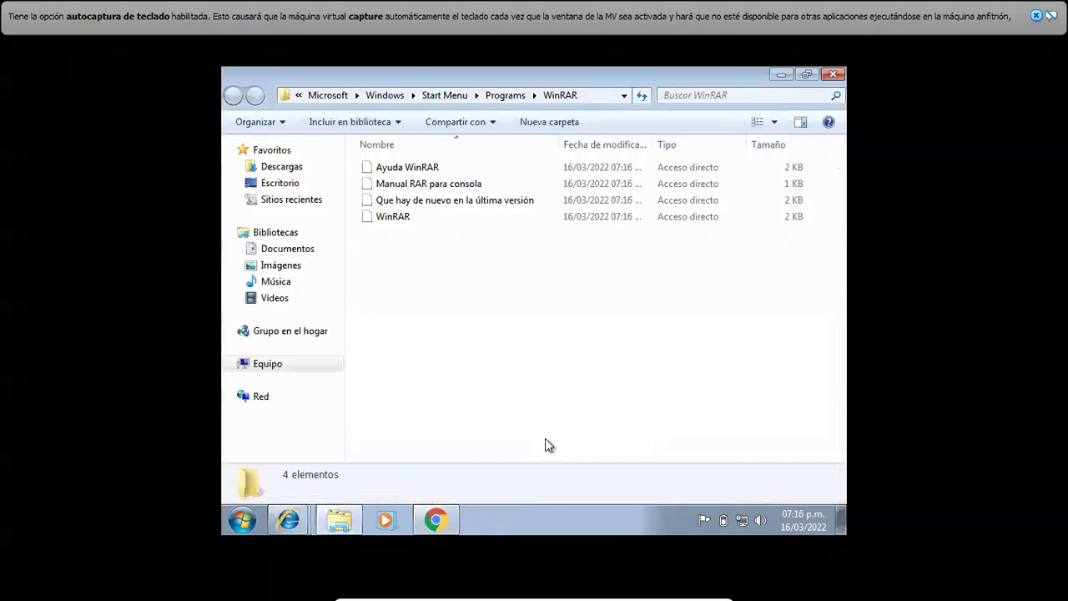
# - Close the WinRAR folder, Chrome and all Internet Explorer tabs, then open Equipo to view the drives
pyautogui.click(833, 75)
pyautogui.click(818, 81)
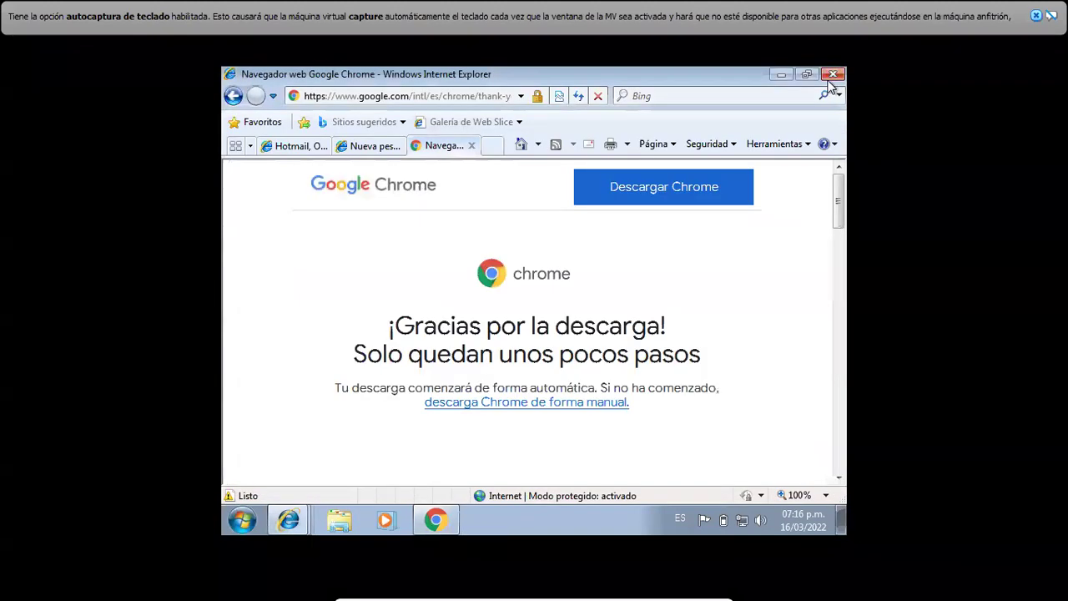
pyautogui.click(832, 76)
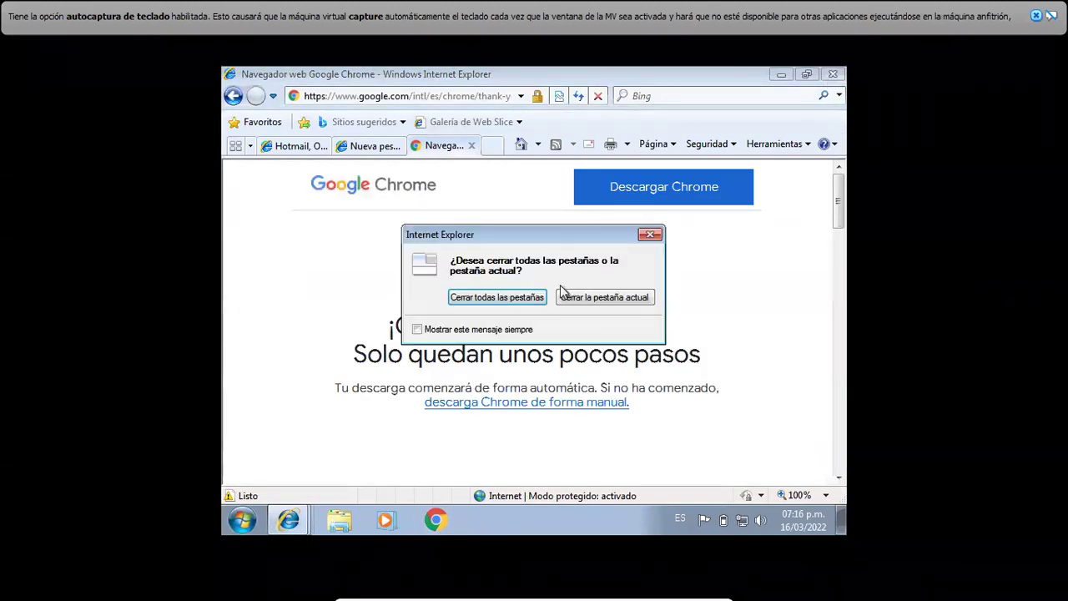
pyautogui.click(533, 298)
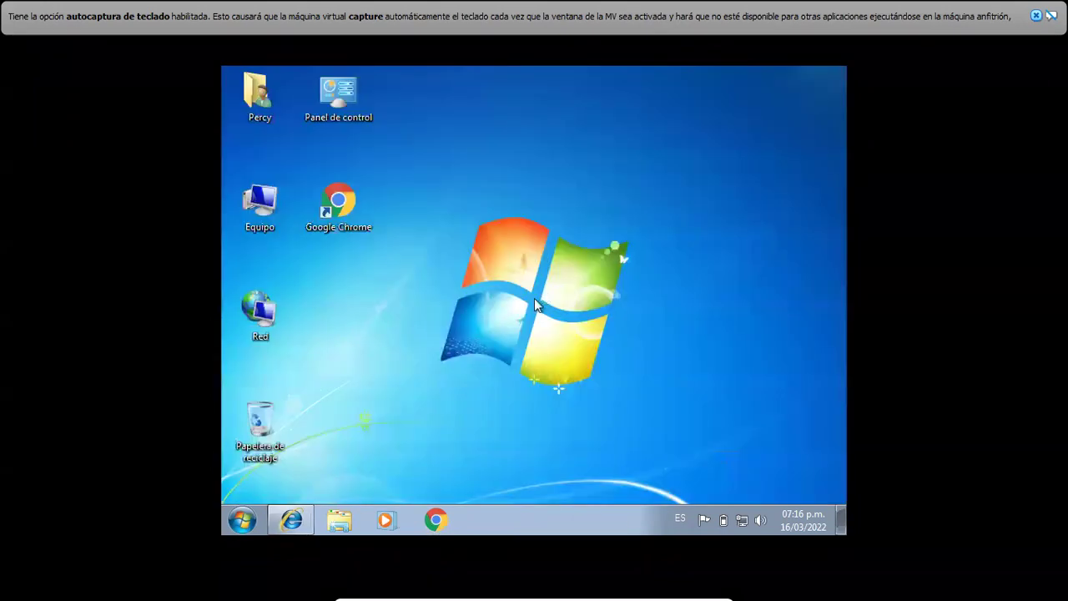
pyautogui.doubleClick(357, 223)
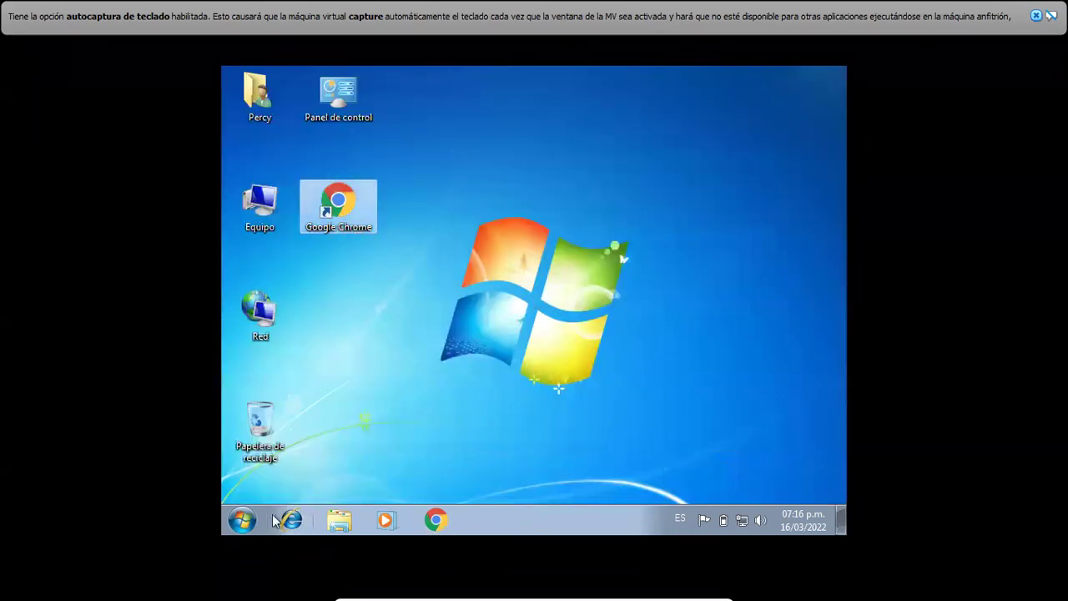
pyautogui.click(243, 521)
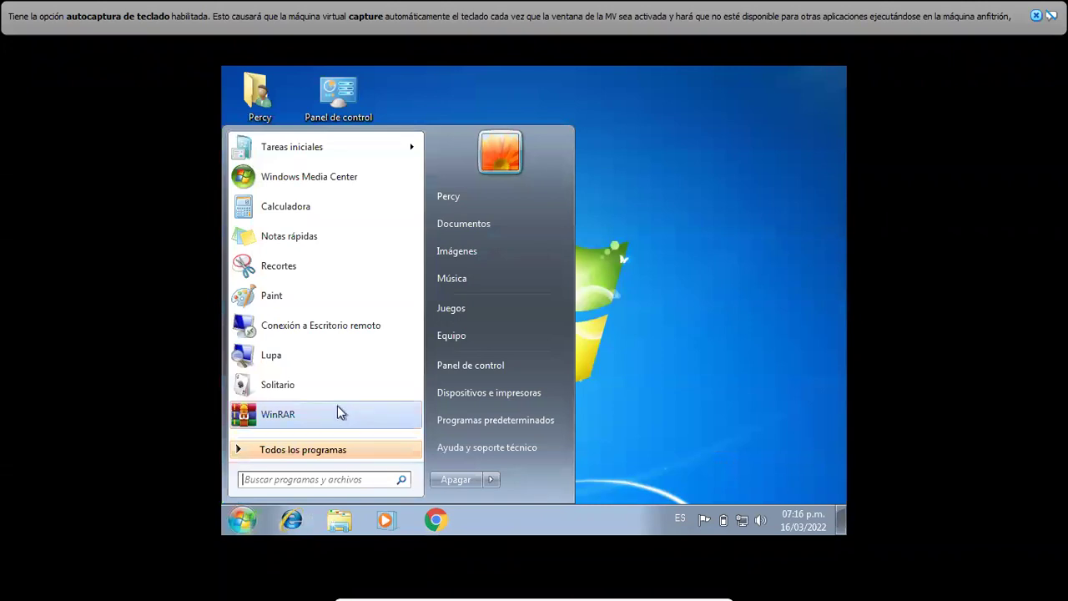
pyautogui.click(613, 357)
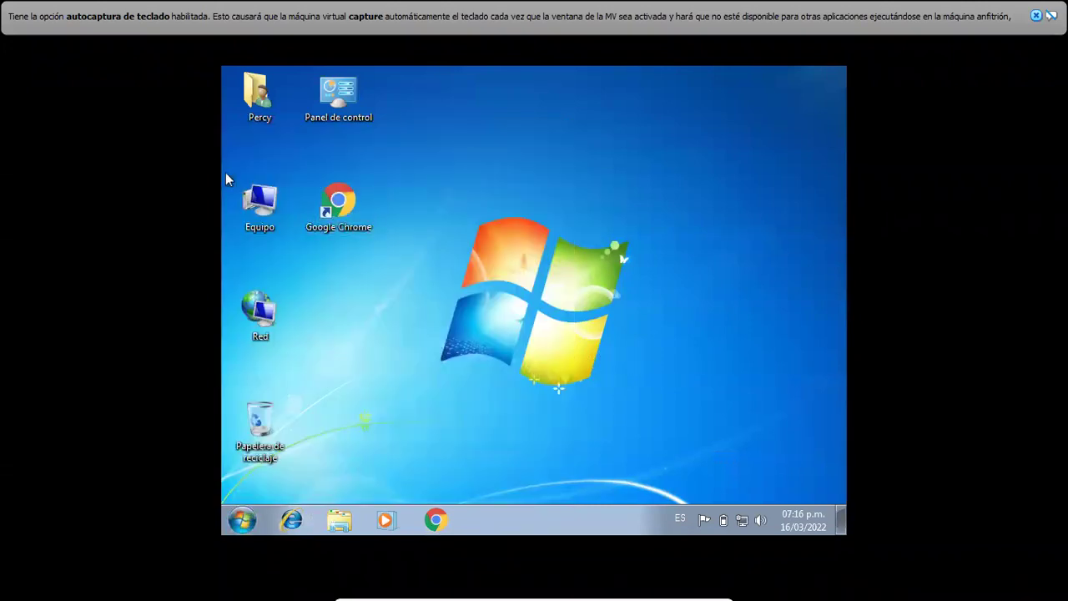
pyautogui.doubleClick(259, 200)
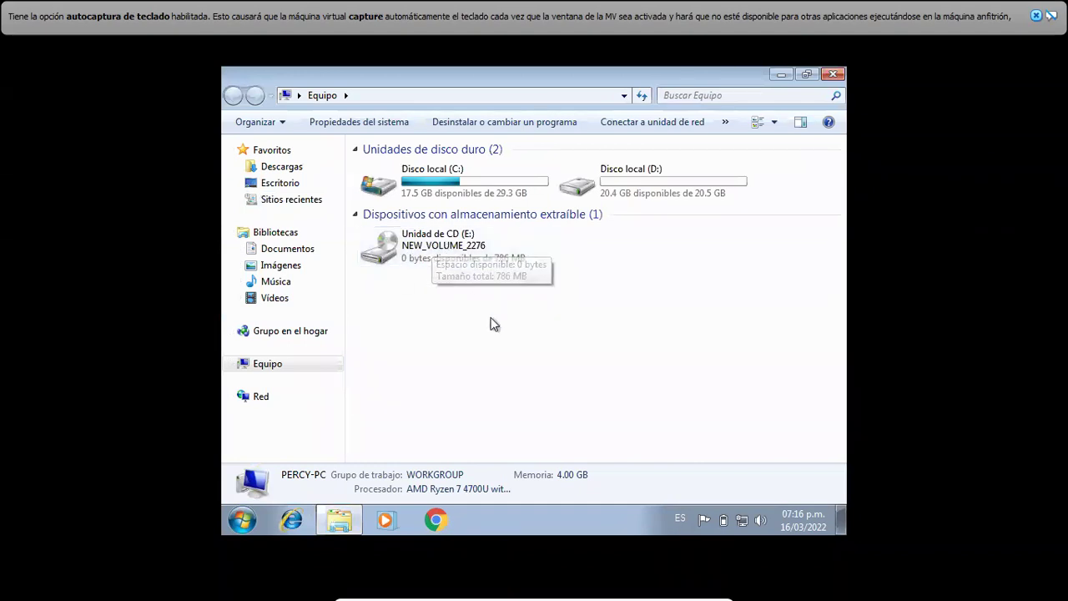
# - Open CD drive E:, select the Windows Loader archive, view Escritorio, and close Explorer
pyautogui.doubleClick(434, 260)
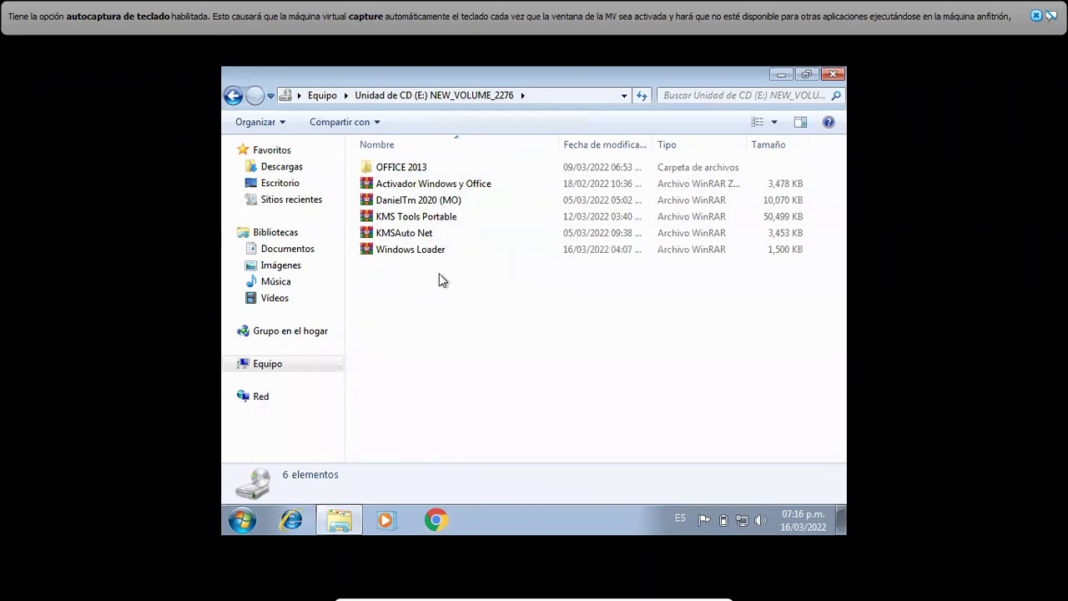
pyautogui.click(414, 255)
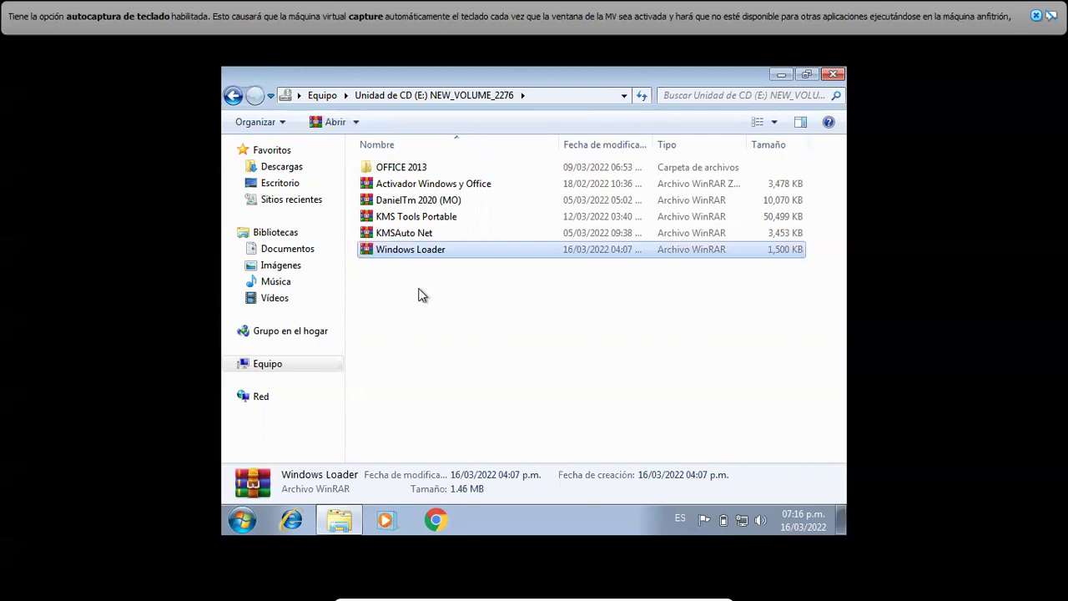
pyautogui.rightClick(287, 185)
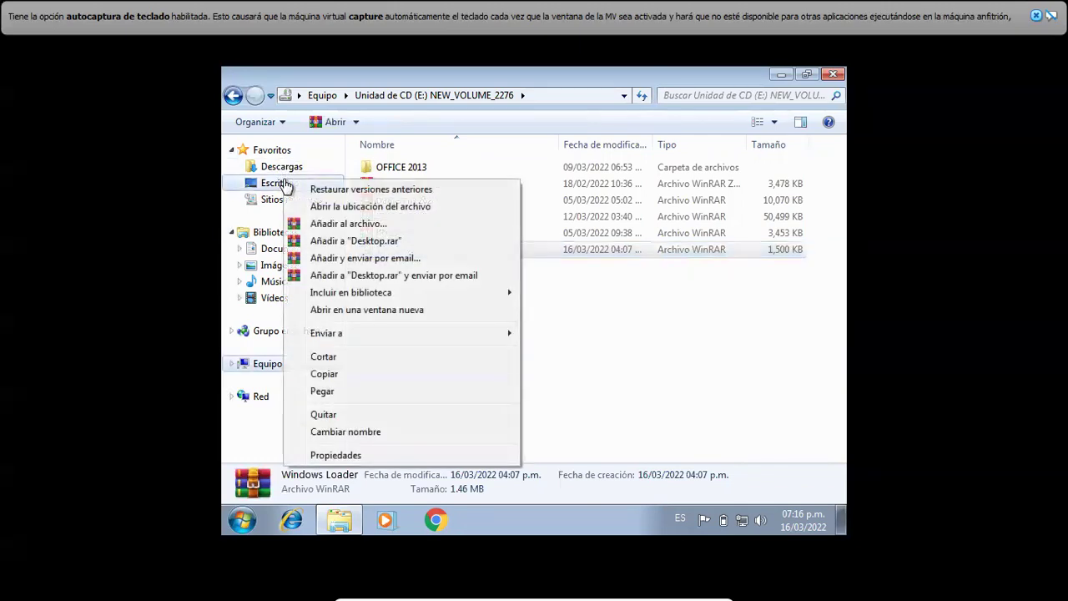
pyautogui.click(272, 190)
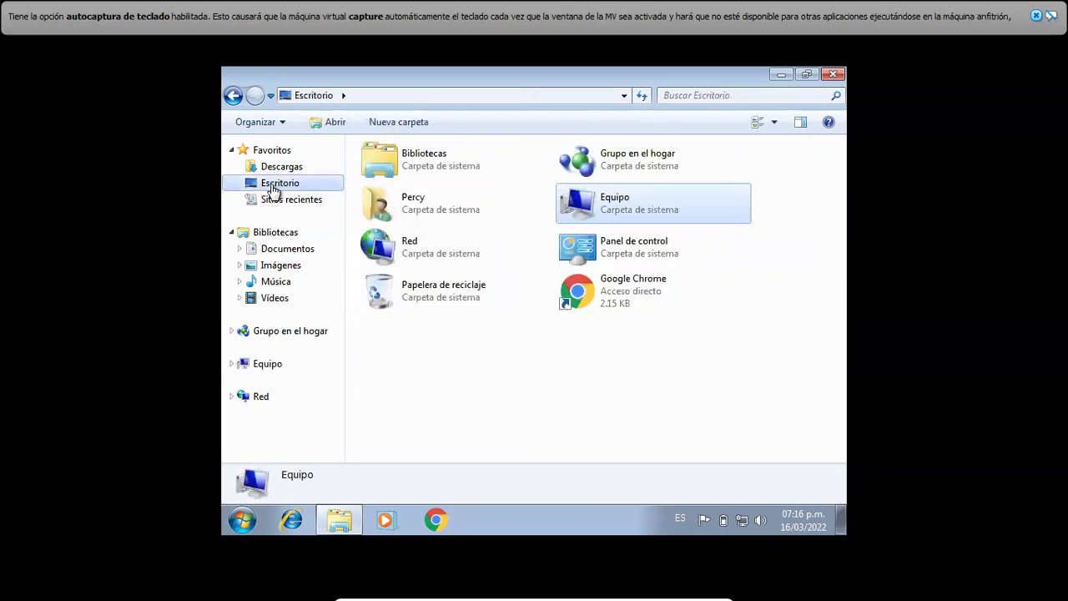
pyautogui.click(835, 76)
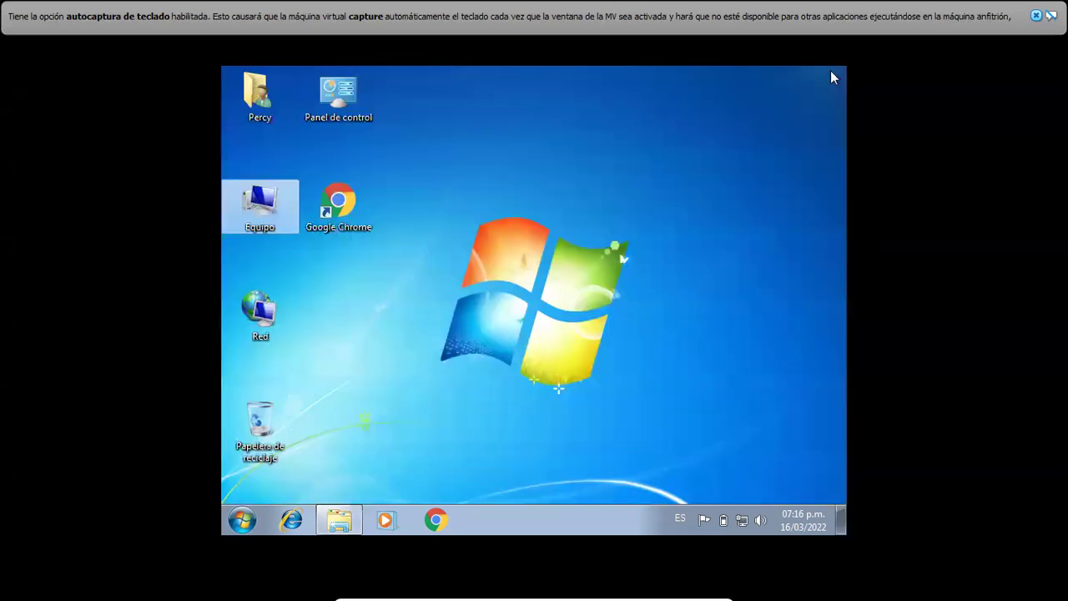
pyautogui.rightClick(591, 202)
# - Paste the Windows Loader archive onto the desktop and check Equipo properties for activation status
pyautogui.click(638, 276)
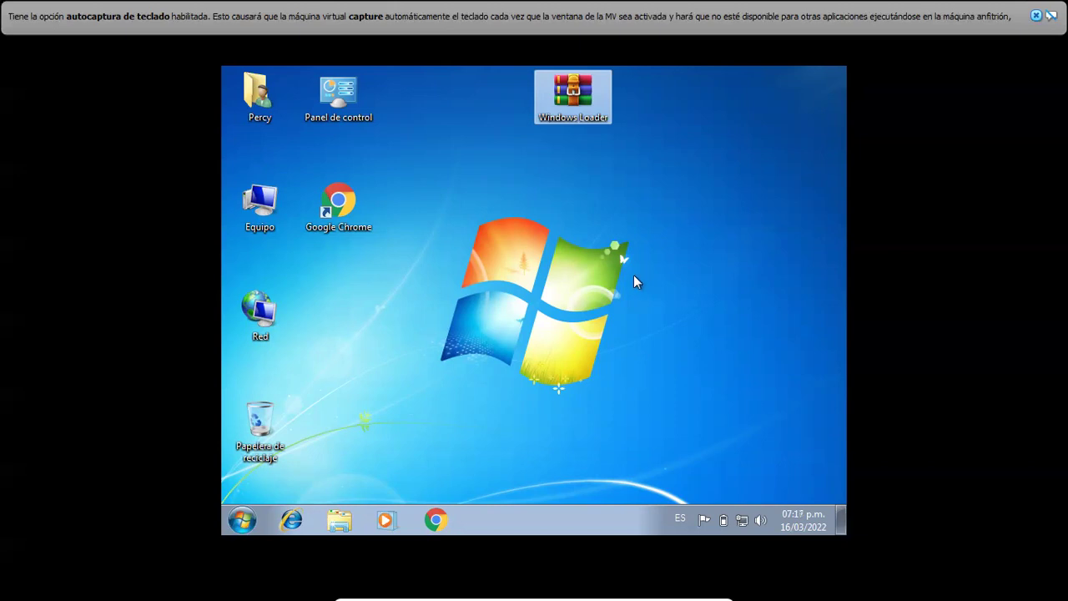
pyautogui.rightClick(266, 227)
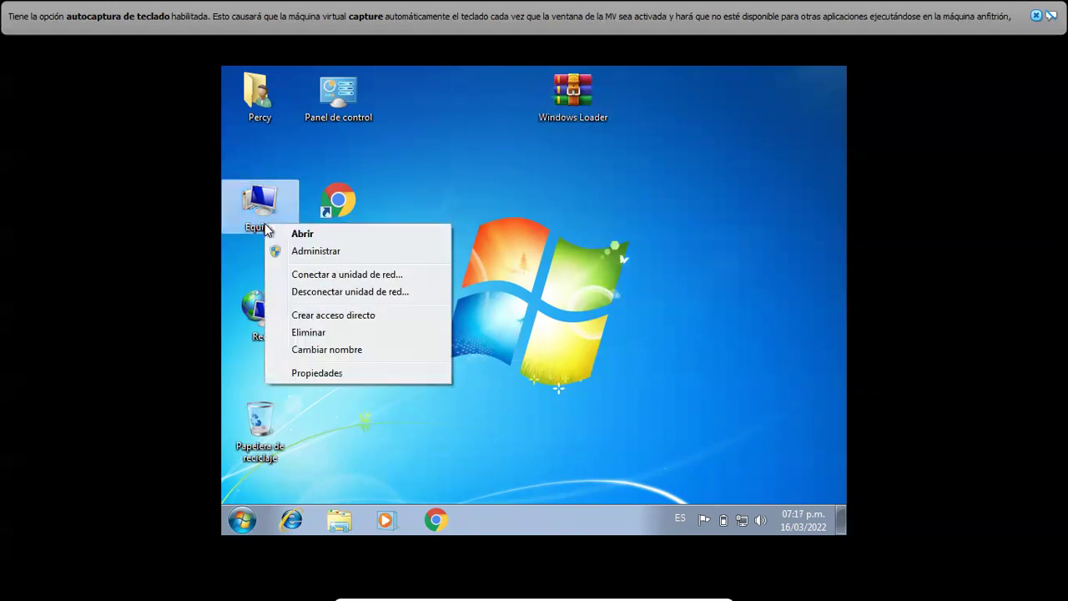
pyautogui.click(332, 380)
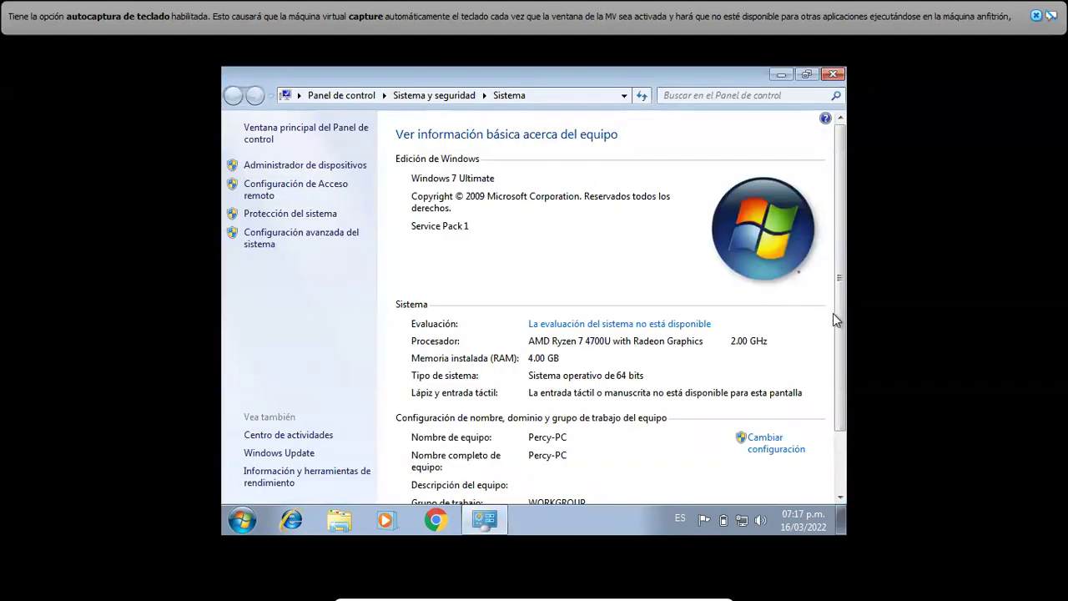
pyautogui.scroll(-2, 837, 323)
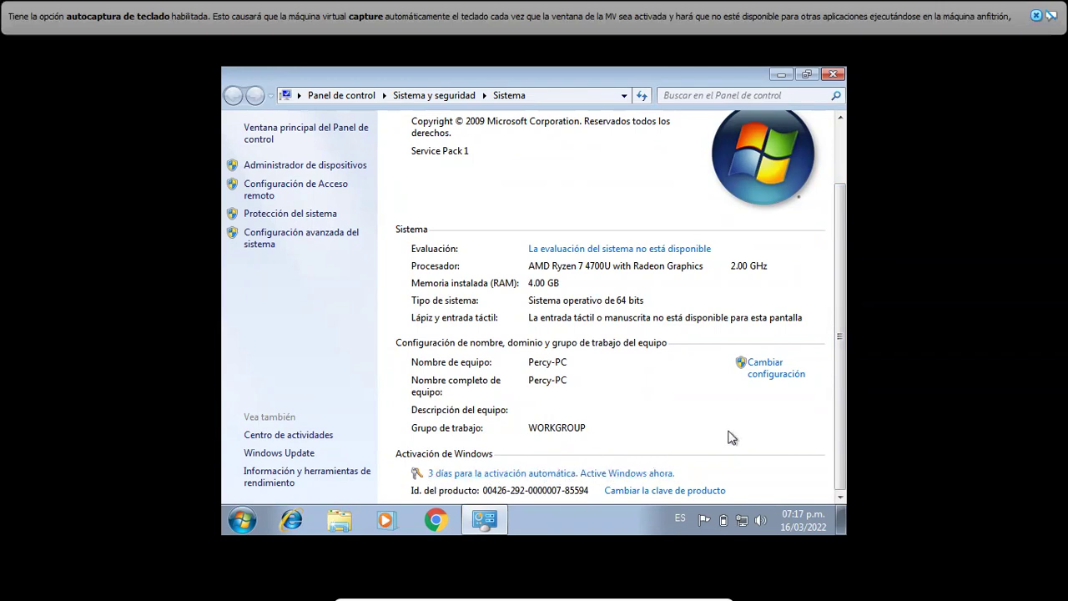
pyautogui.click(826, 77)
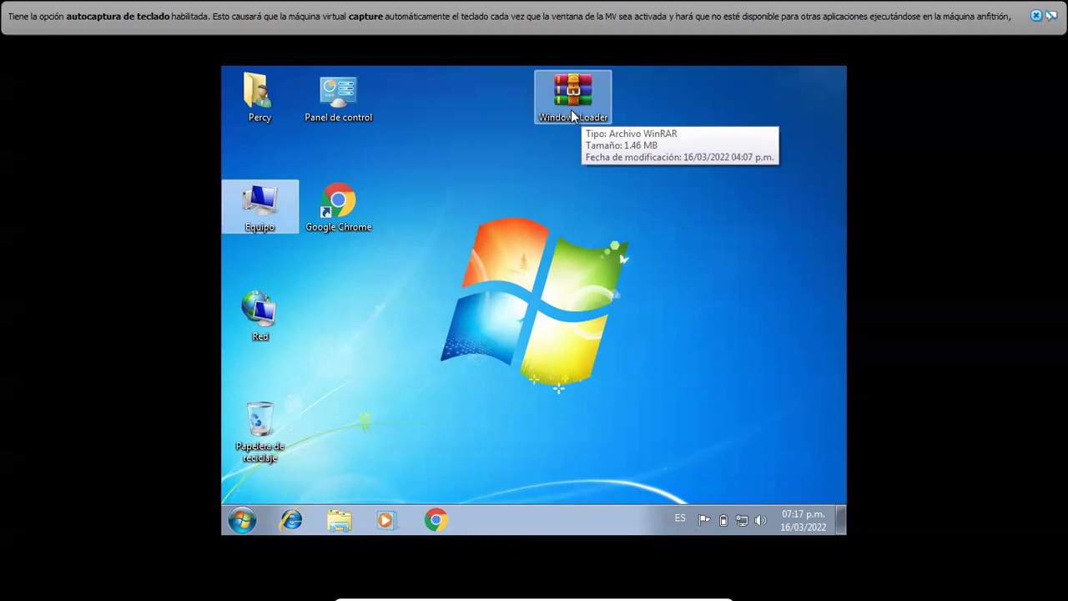
# - Extract the archive to a 'Windows Loader' folder and run Windows Loader.exe with administrator permission
pyautogui.rightClick(572, 115)
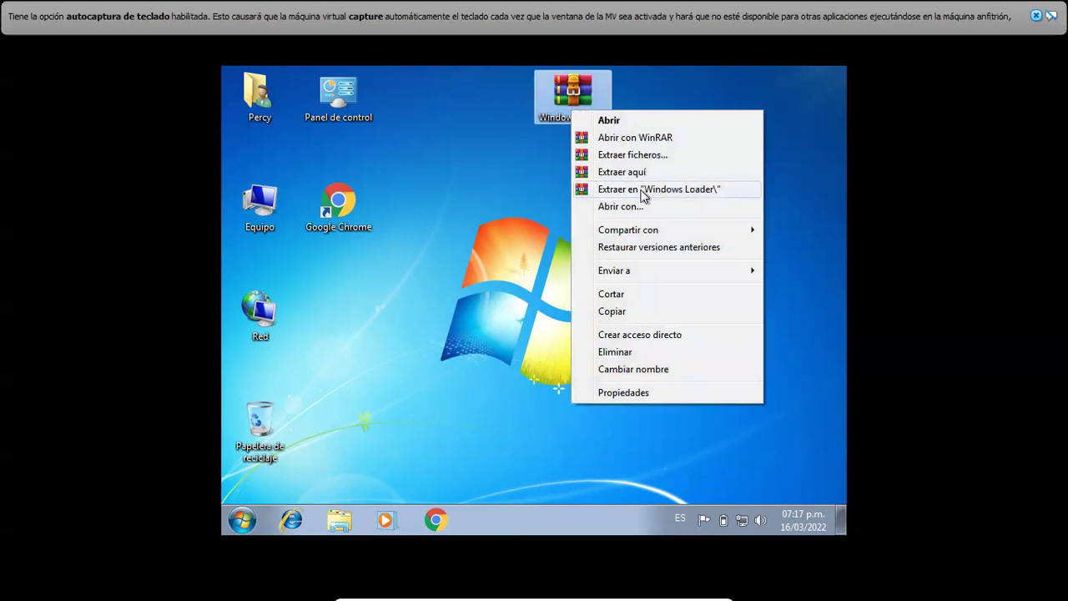
pyautogui.click(643, 192)
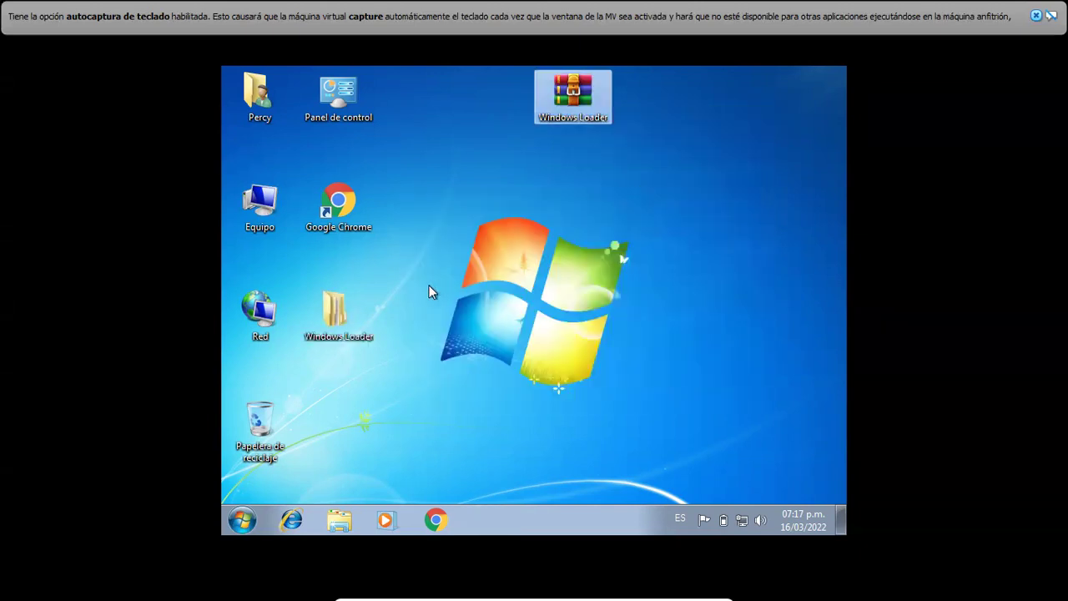
pyautogui.doubleClick(359, 325)
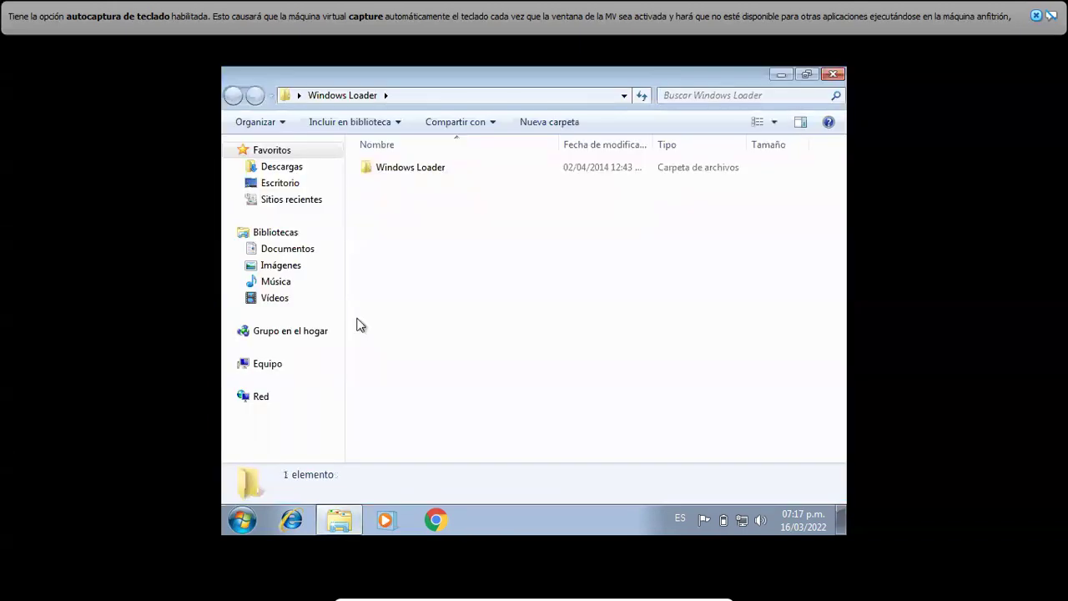
pyautogui.doubleClick(409, 175)
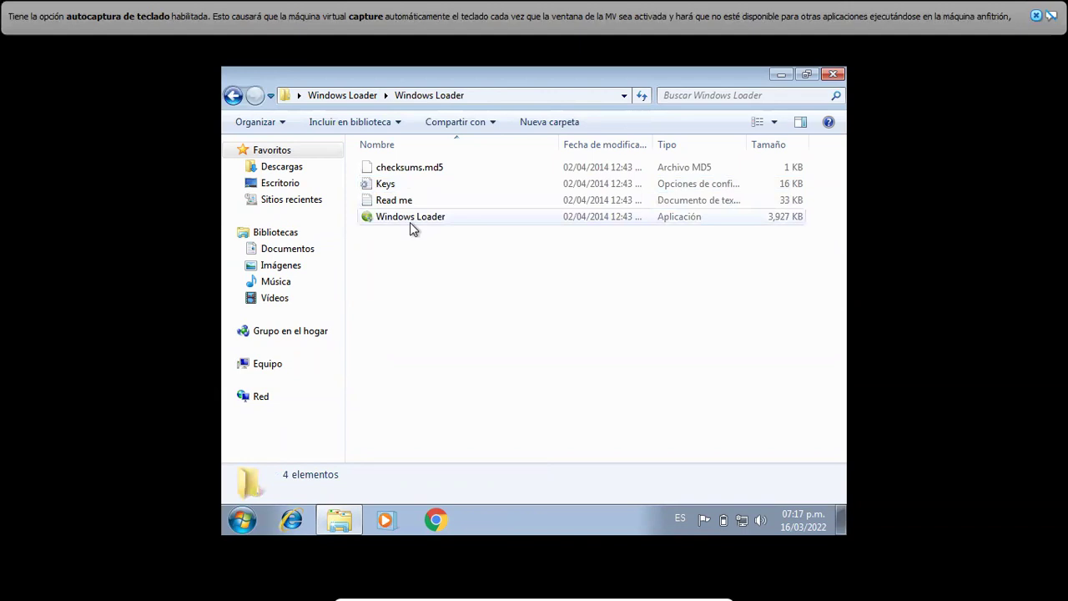
pyautogui.click(409, 217)
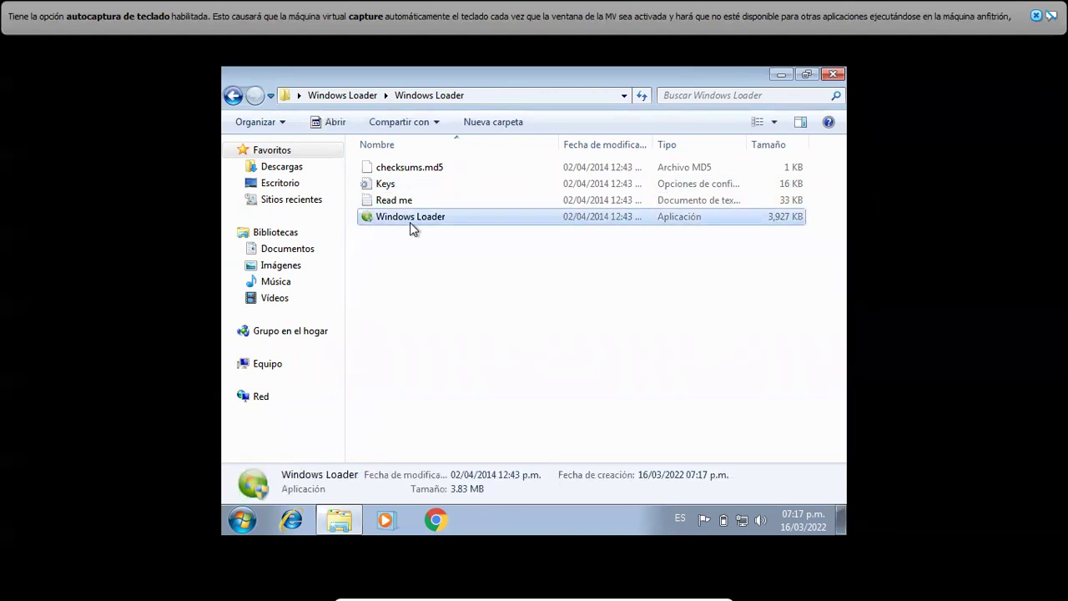
pyautogui.doubleClick(409, 217)
pyautogui.click(603, 332)
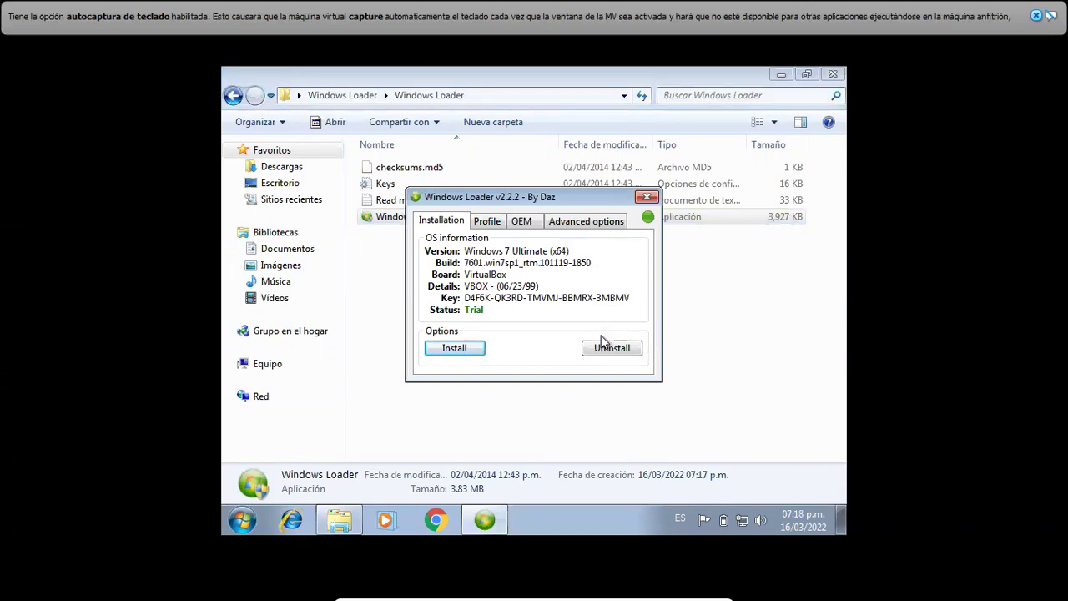
# - Install the Windows Loader on Windows 7 Ultimate and restart the computer
pyautogui.click(476, 353)
pyautogui.click(473, 354)
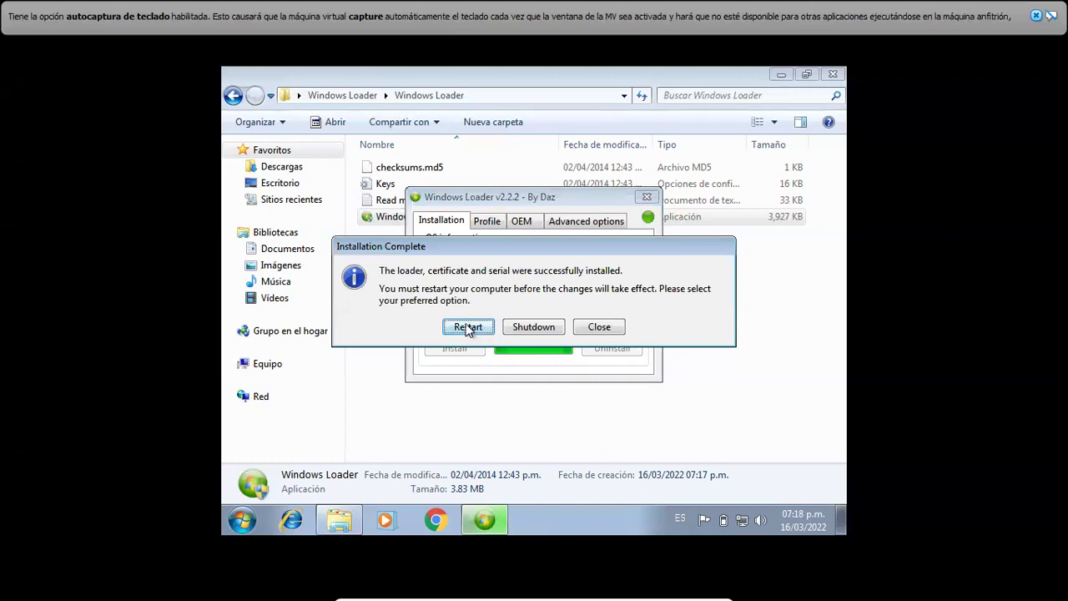
pyautogui.click(468, 327)
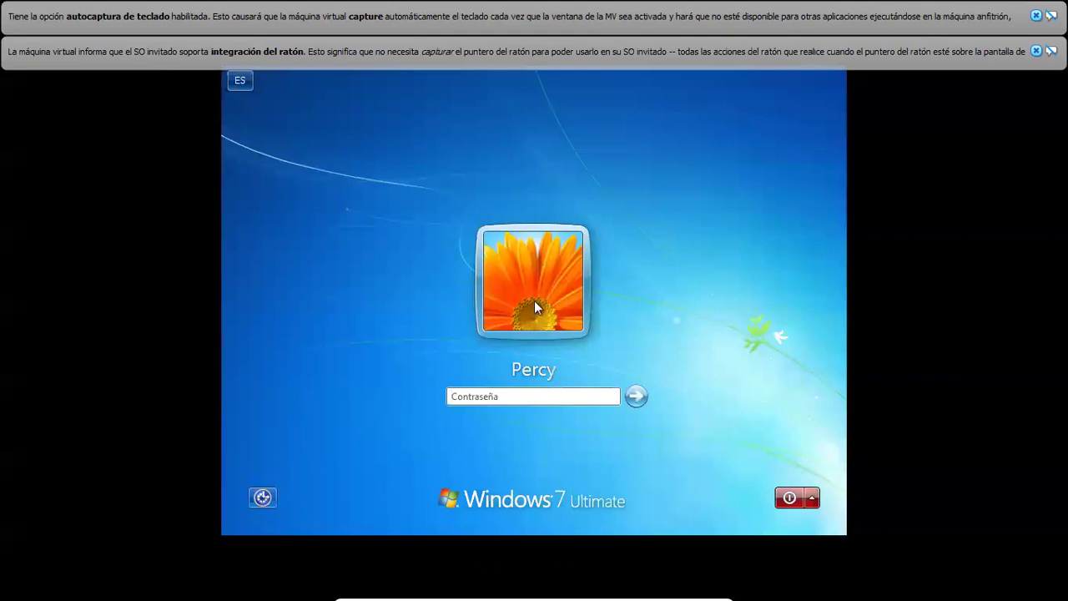
# - Sign back into Windows 7, retyping the account password after the first attempt is rejected
pyautogui.write('*******')
pyautogui.press('Return')
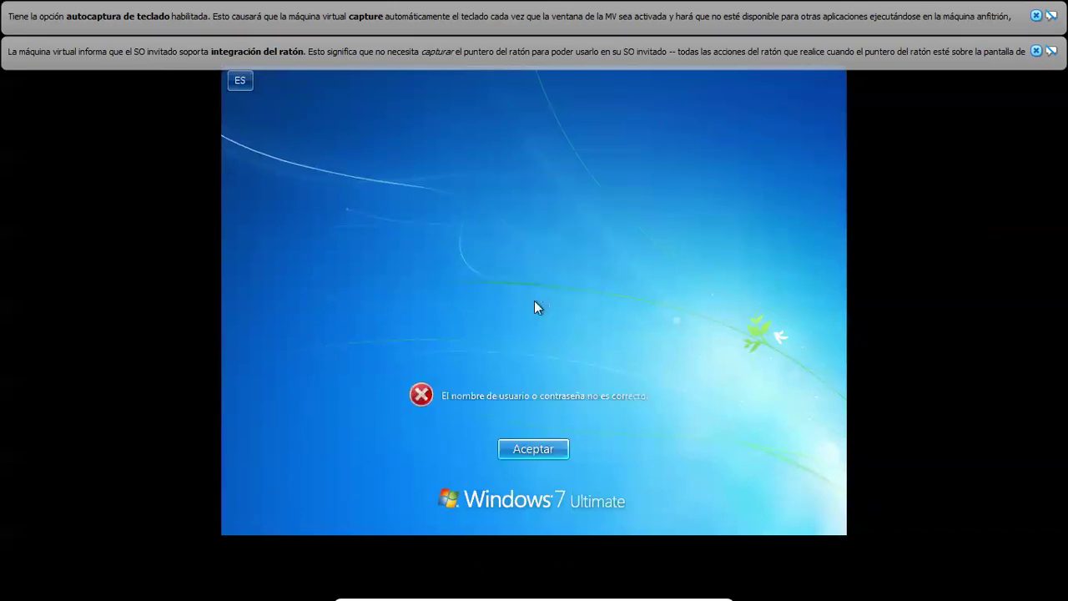
pyautogui.press('Return')
pyautogui.write('*****')
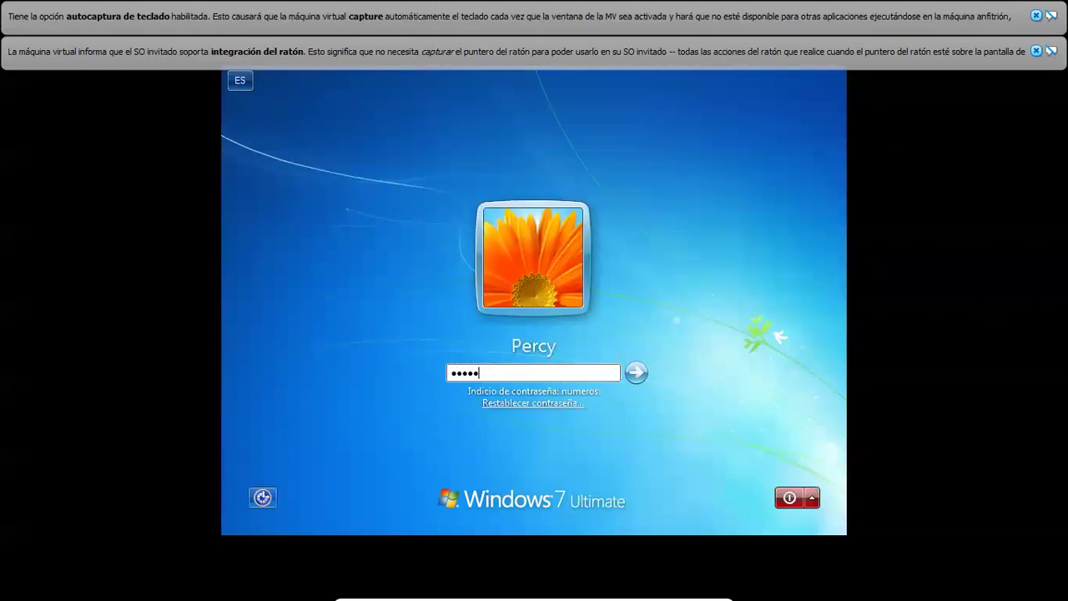
pyautogui.press('Return')
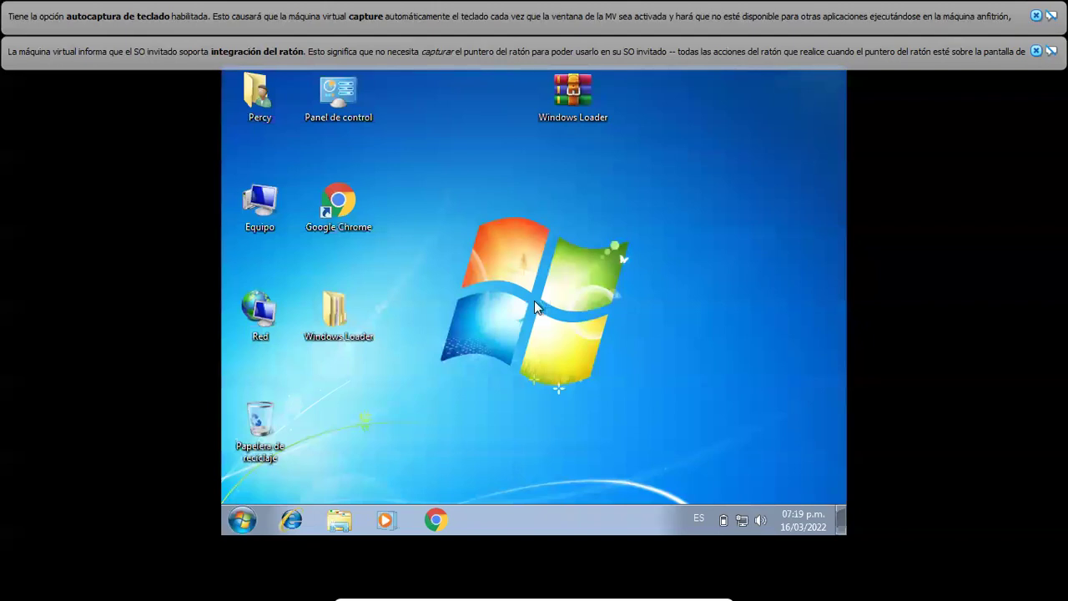
# - Open Equipo's Propiedades page and scroll to Activación de Windows to confirm Windows is activated
pyautogui.rightClick(259, 215)
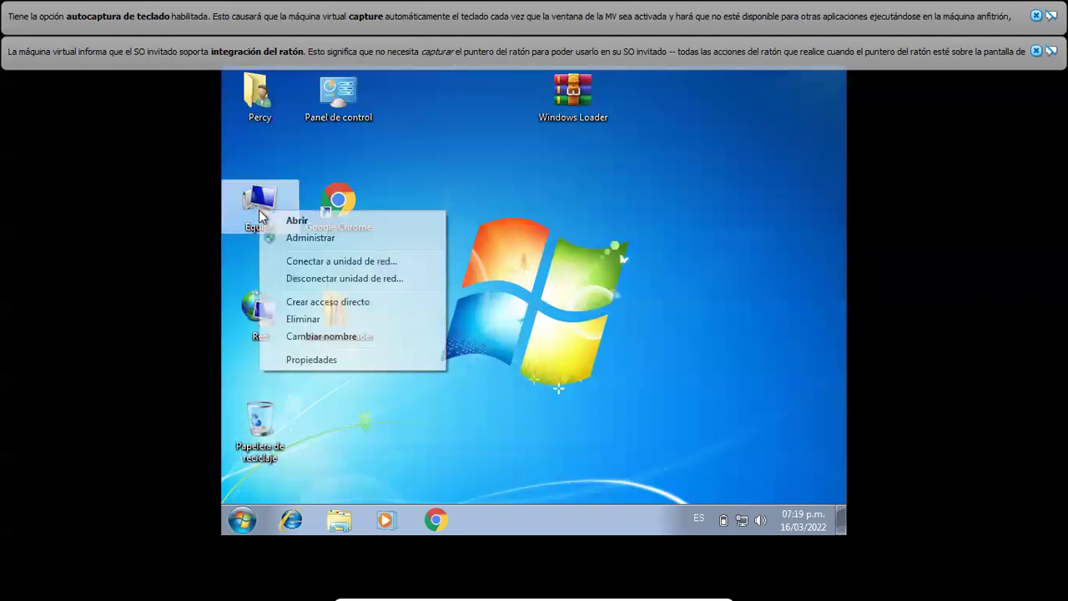
pyautogui.click(332, 368)
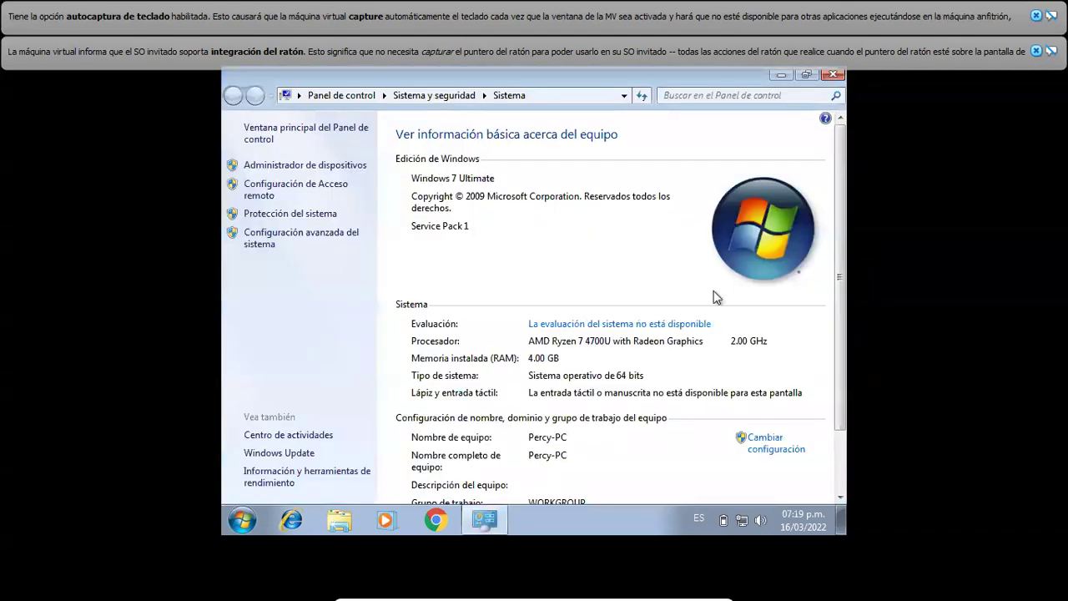
pyautogui.moveTo(840, 313); pyautogui.dragTo(841, 392)
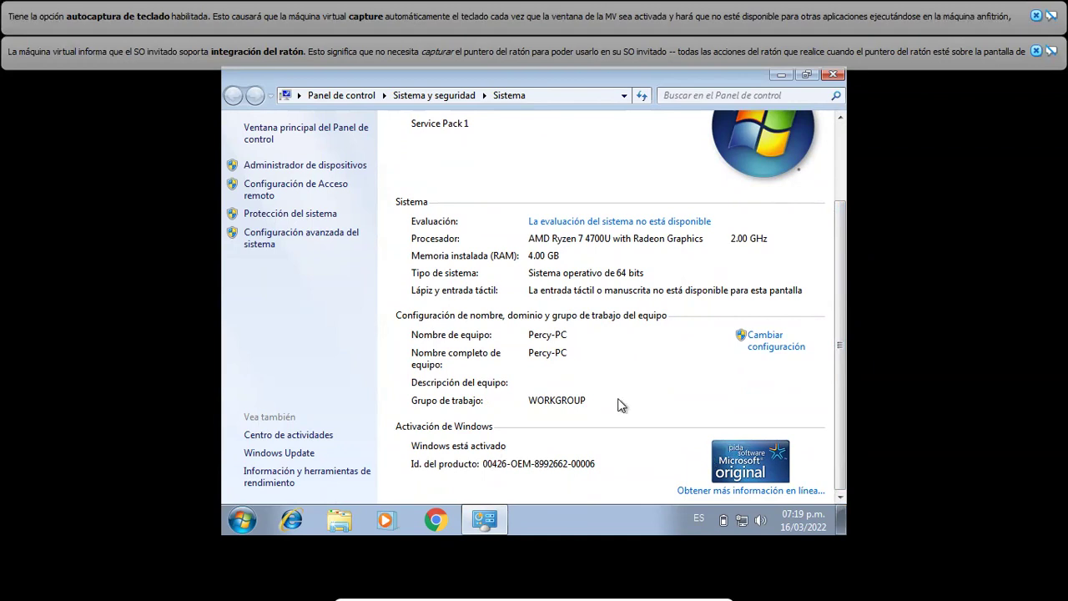
# - Dismiss the VirtualBox notices, close the System window and open the Bibliotecas Explorer window
pyautogui.click(1035, 51)
pyautogui.click(1036, 16)
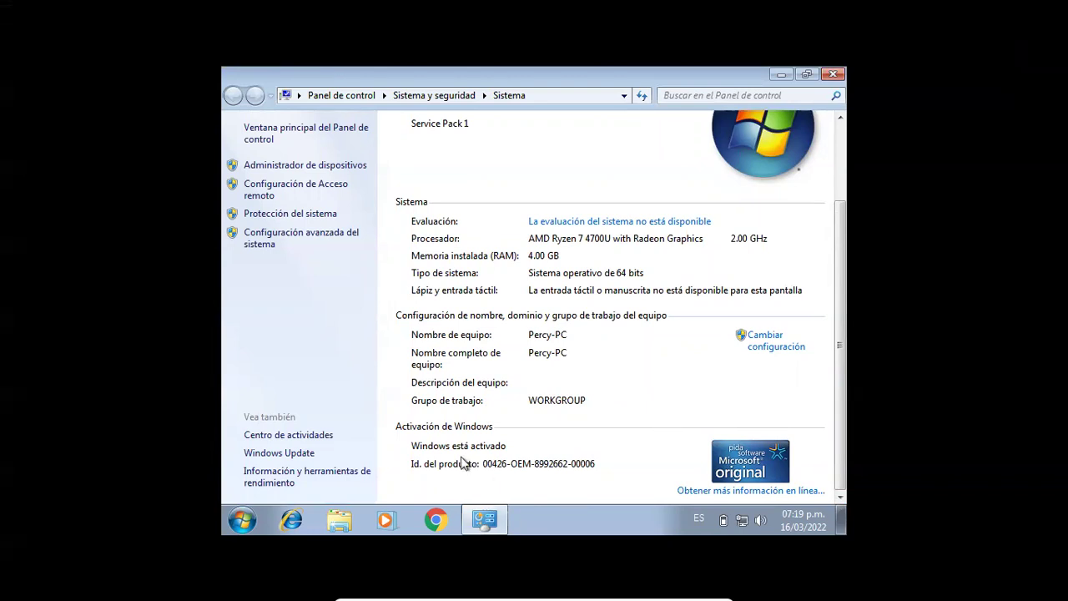
pyautogui.click(830, 75)
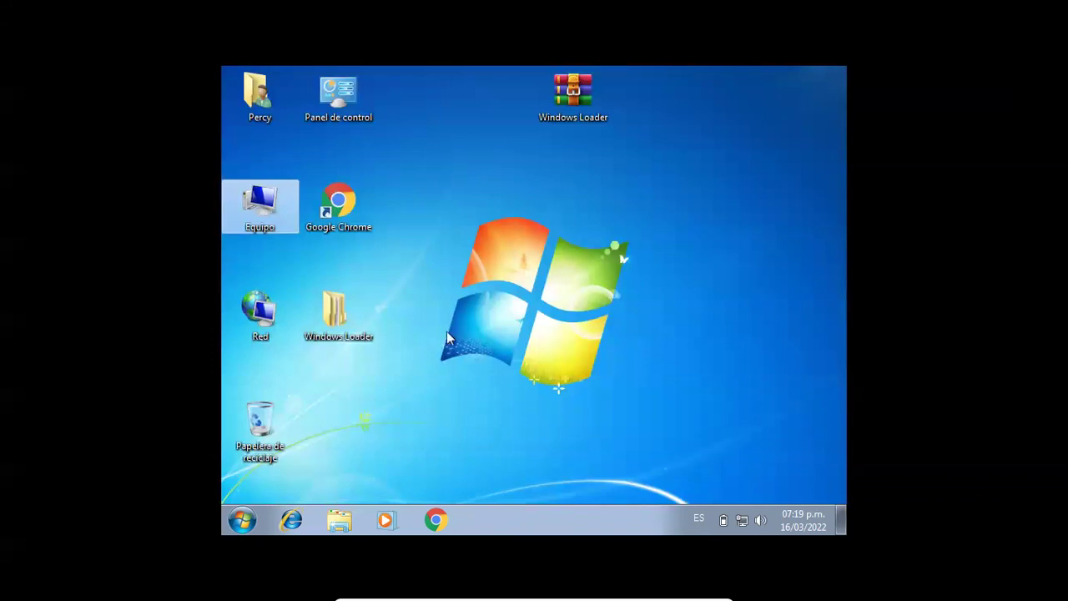
pyautogui.click(327, 532)
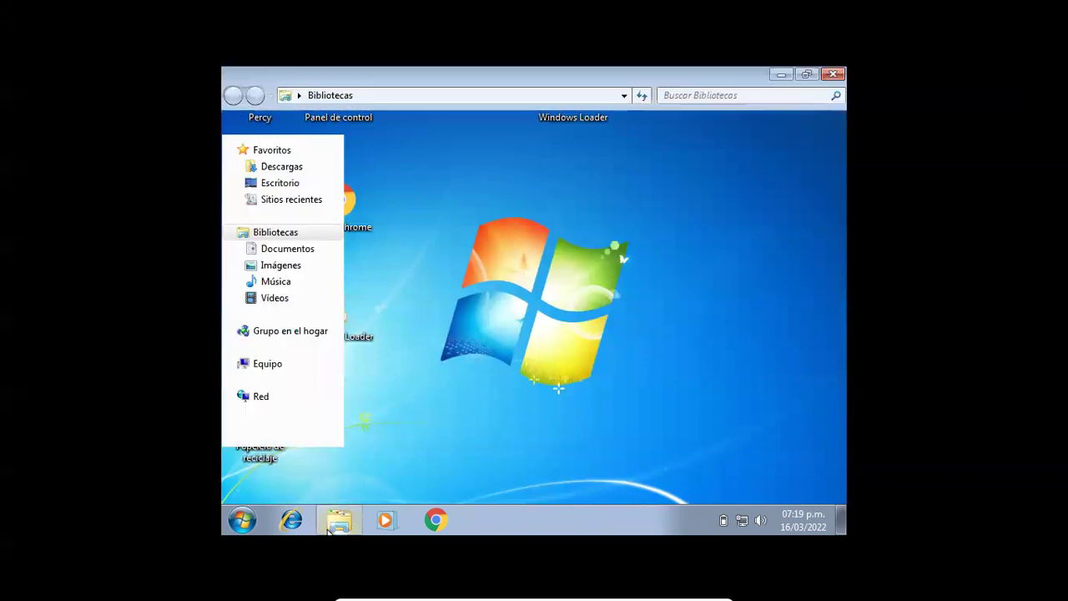
# - Browse Equipo > CD drive E: > OFFICE 2013 > OFFICE 2013 and launch setup
pyautogui.click(298, 367)
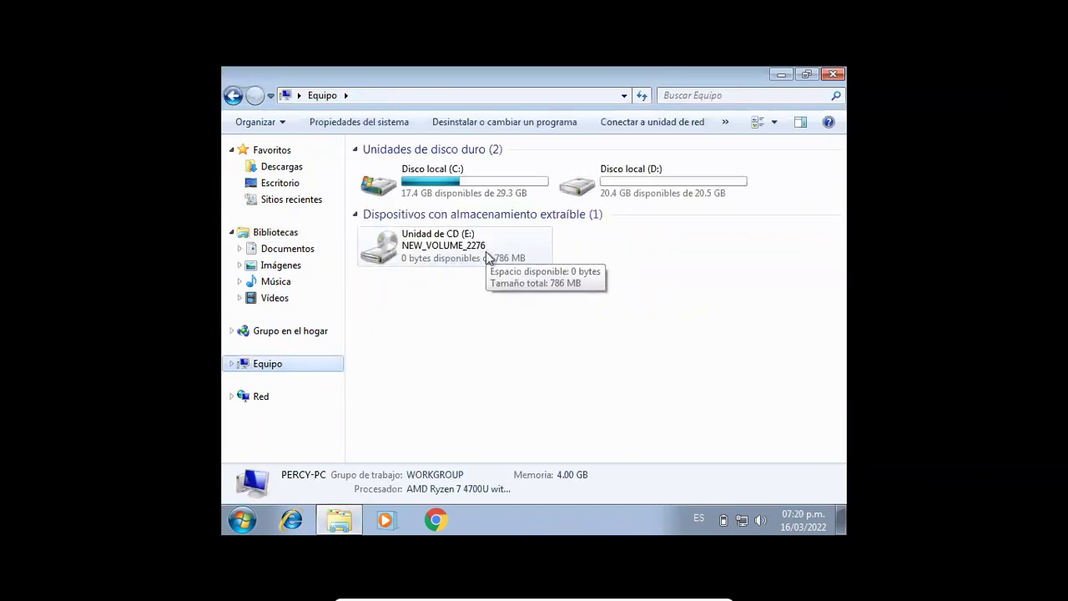
pyautogui.doubleClick(484, 255)
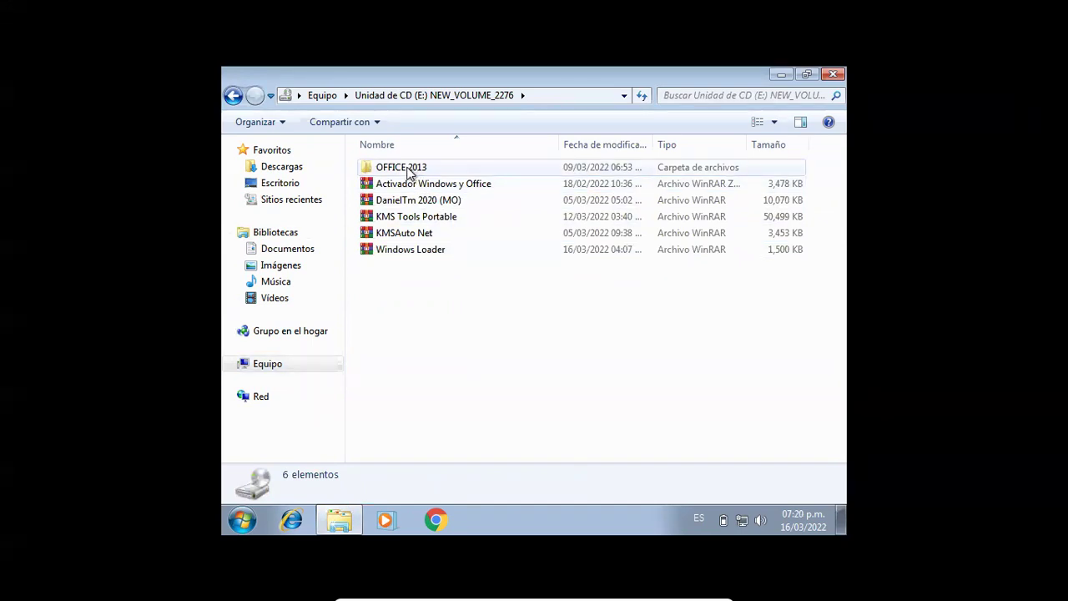
pyautogui.doubleClick(409, 173)
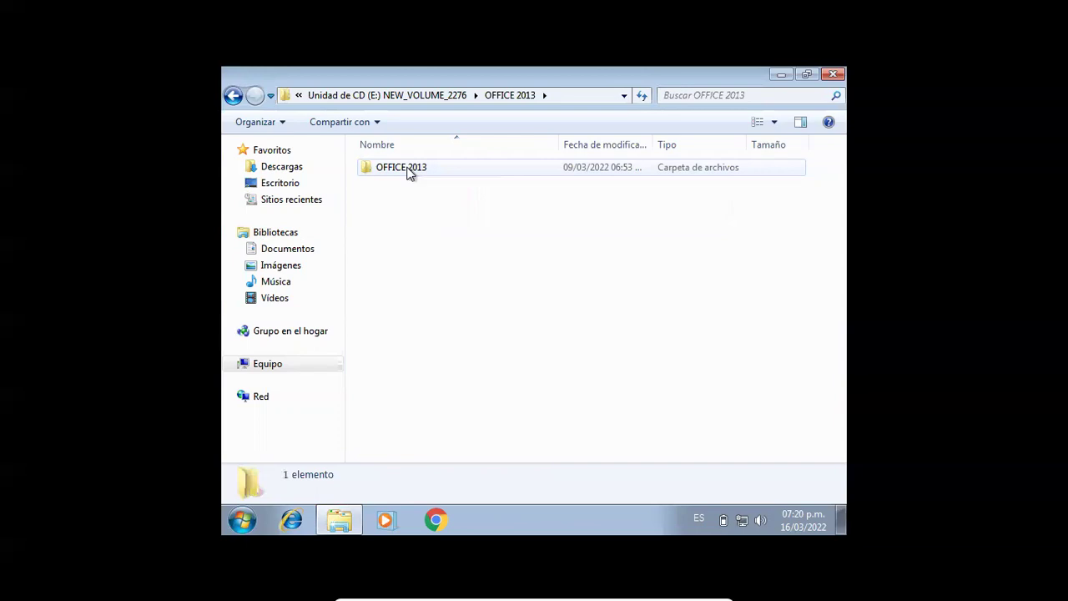
pyautogui.doubleClick(408, 173)
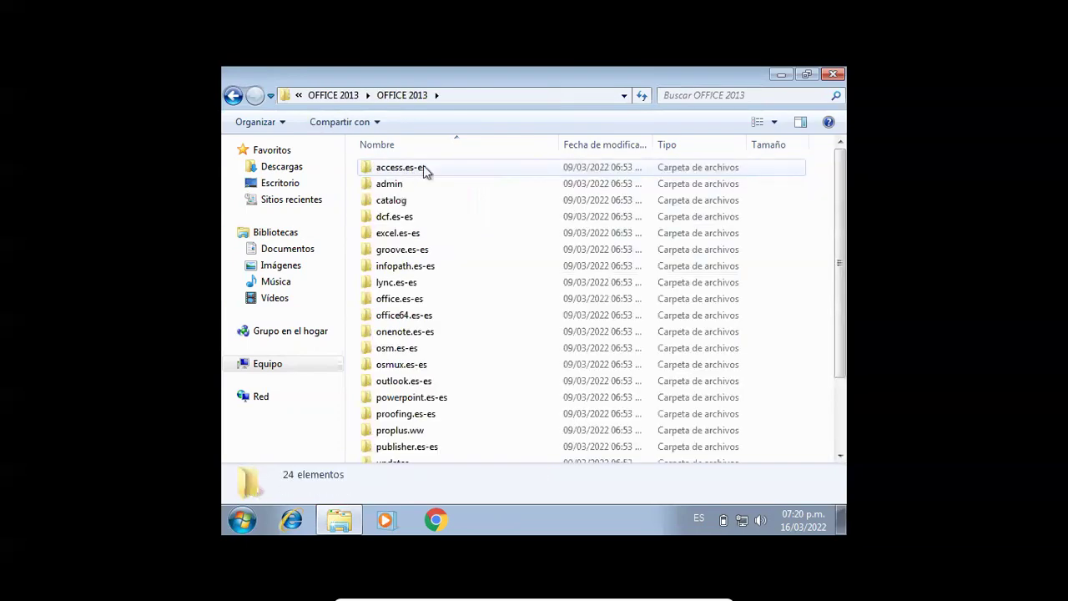
pyautogui.moveTo(841, 287); pyautogui.dragTo(839, 384)
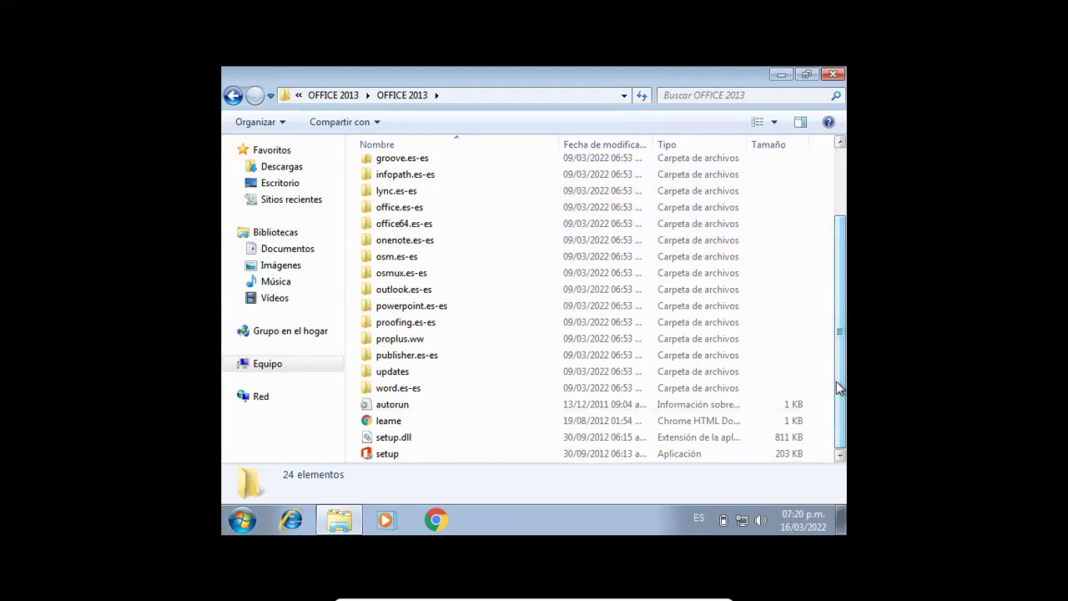
pyautogui.click(455, 457)
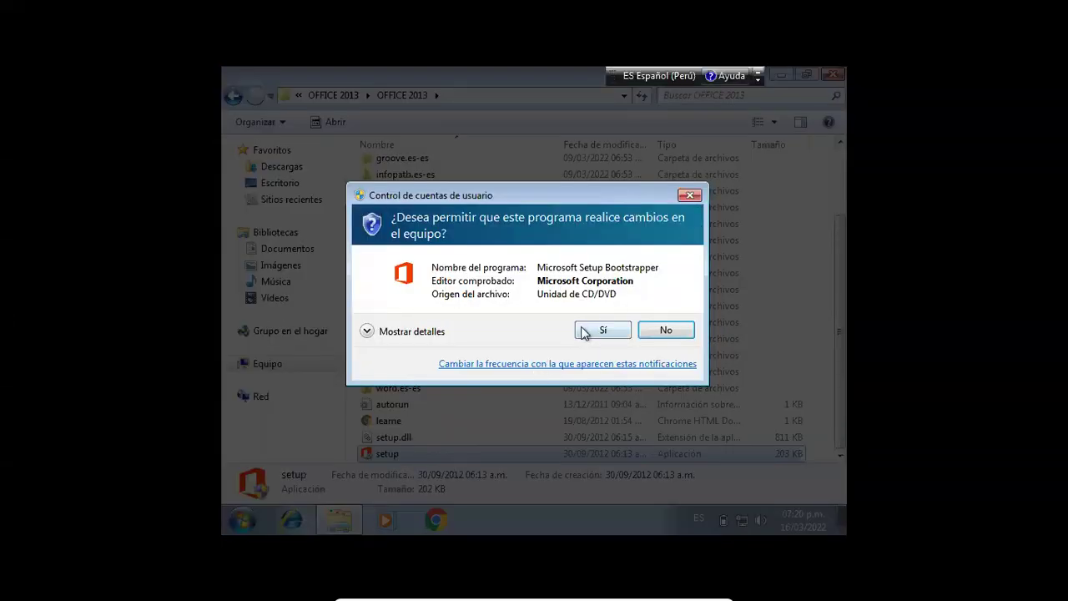
# - Approve the UAC prompt, accept the Office Professional Plus 2013 license and choose Personalizar
pyautogui.click(600, 330)
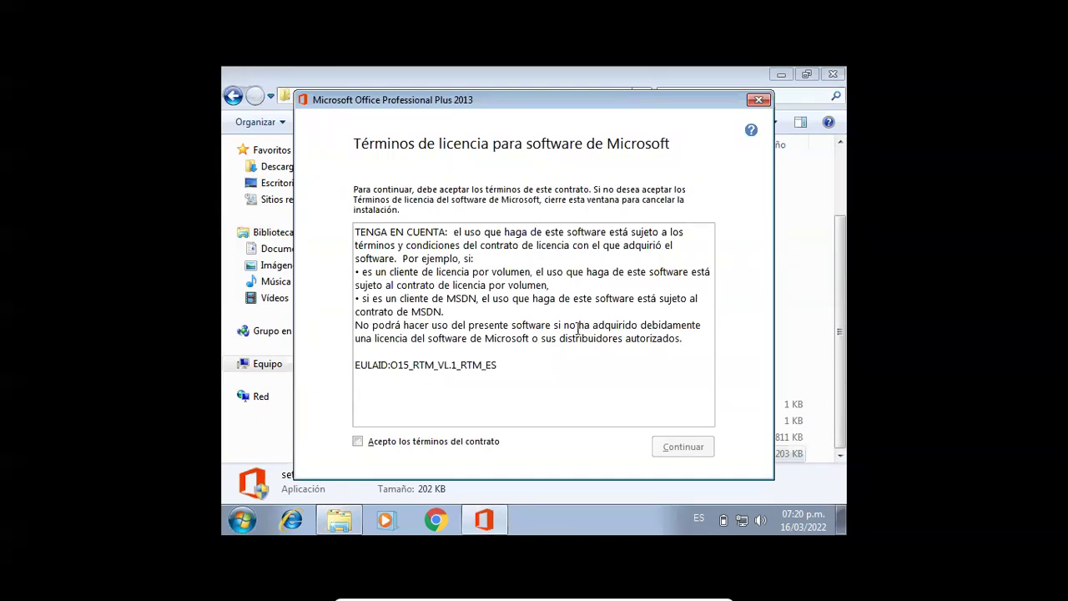
pyautogui.click(359, 442)
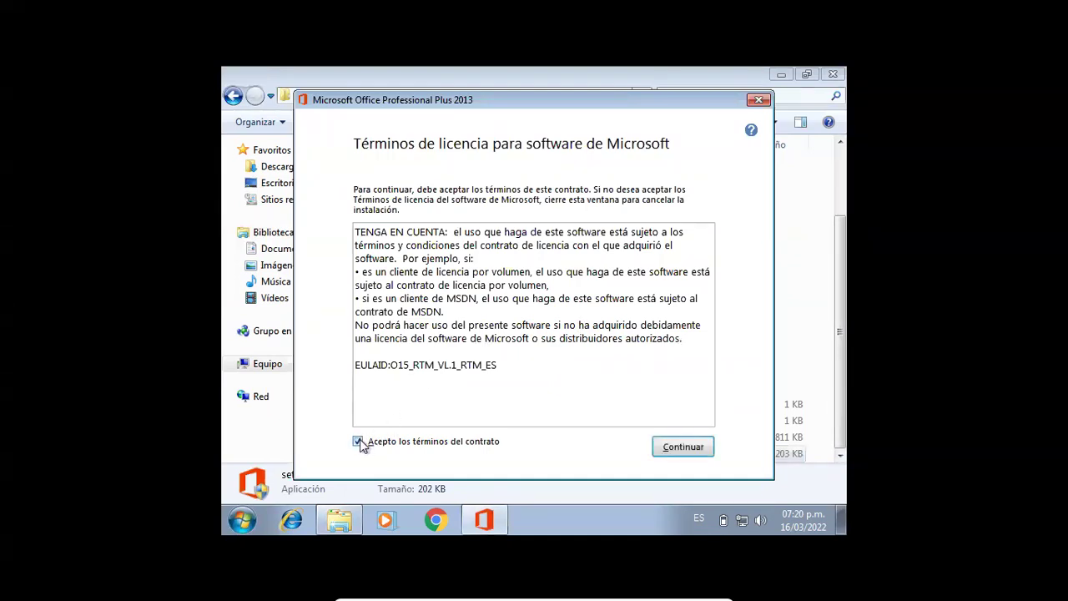
pyautogui.click(671, 455)
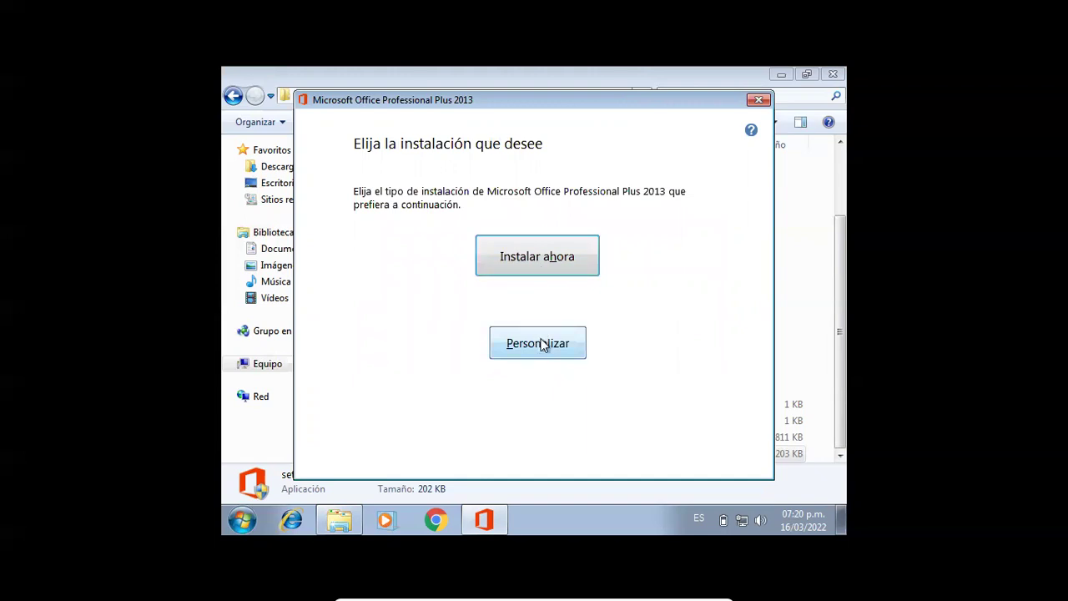
pyautogui.click(542, 345)
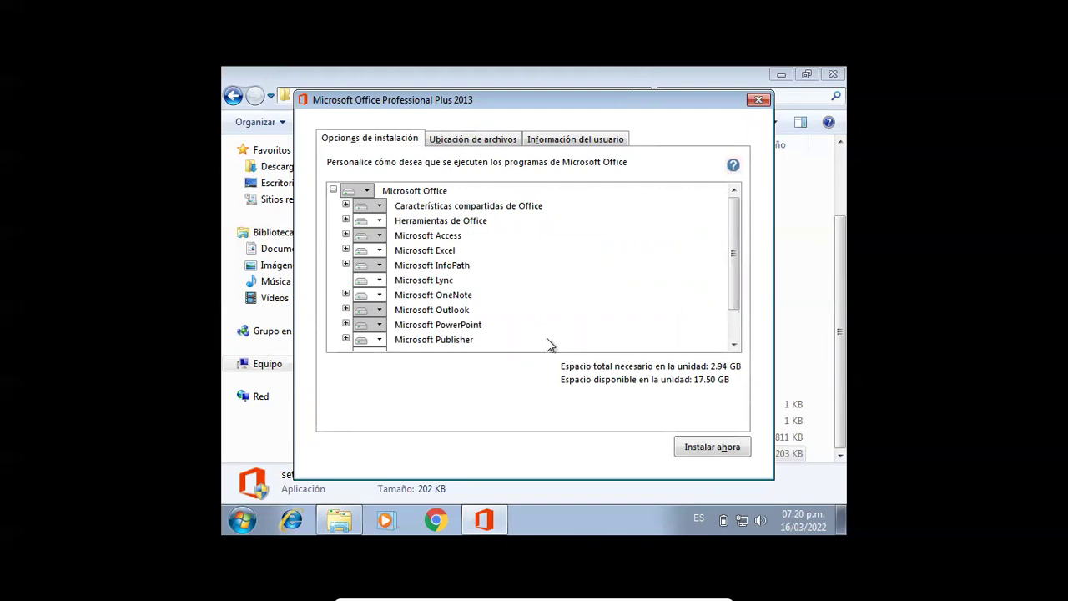
# - Set Outlook, OneNote, Lync and InfoPath to 'No disponible' in the installation options
pyautogui.click(379, 310)
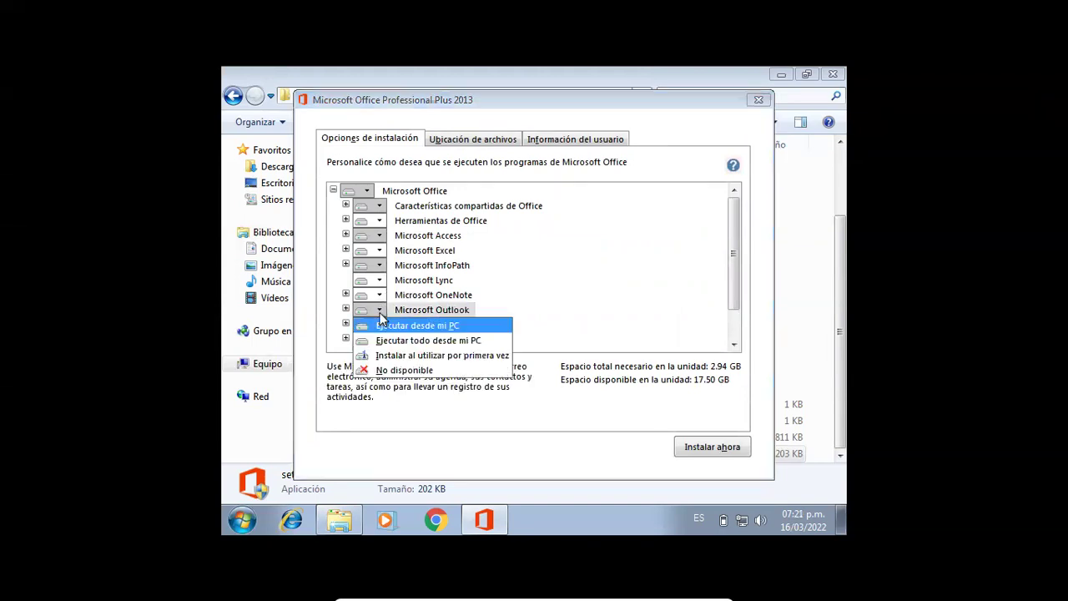
pyautogui.click(397, 370)
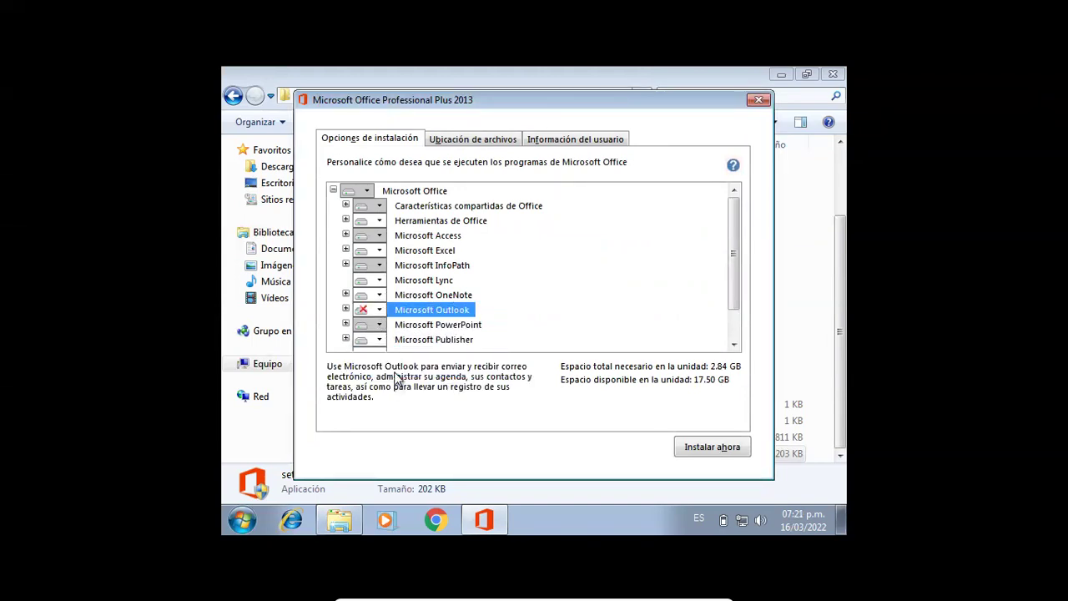
pyautogui.click(380, 296)
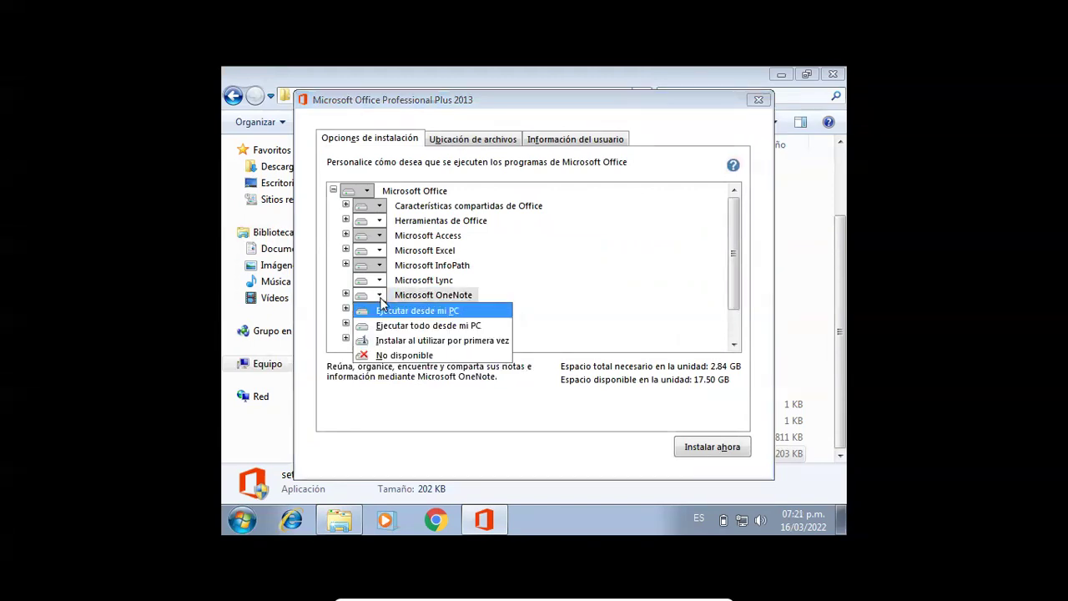
pyautogui.click(388, 357)
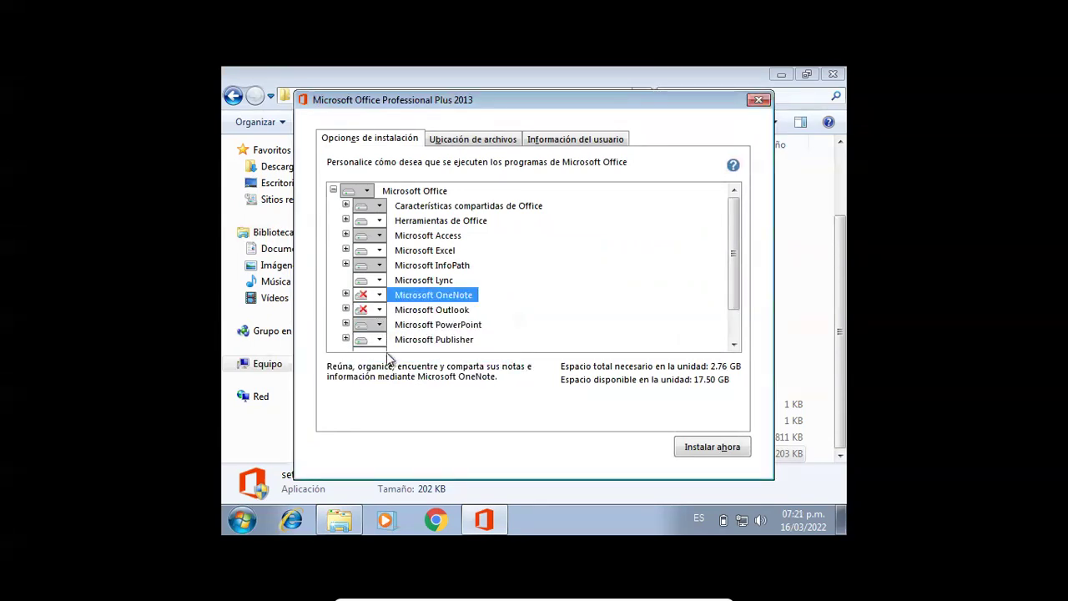
pyautogui.click(380, 282)
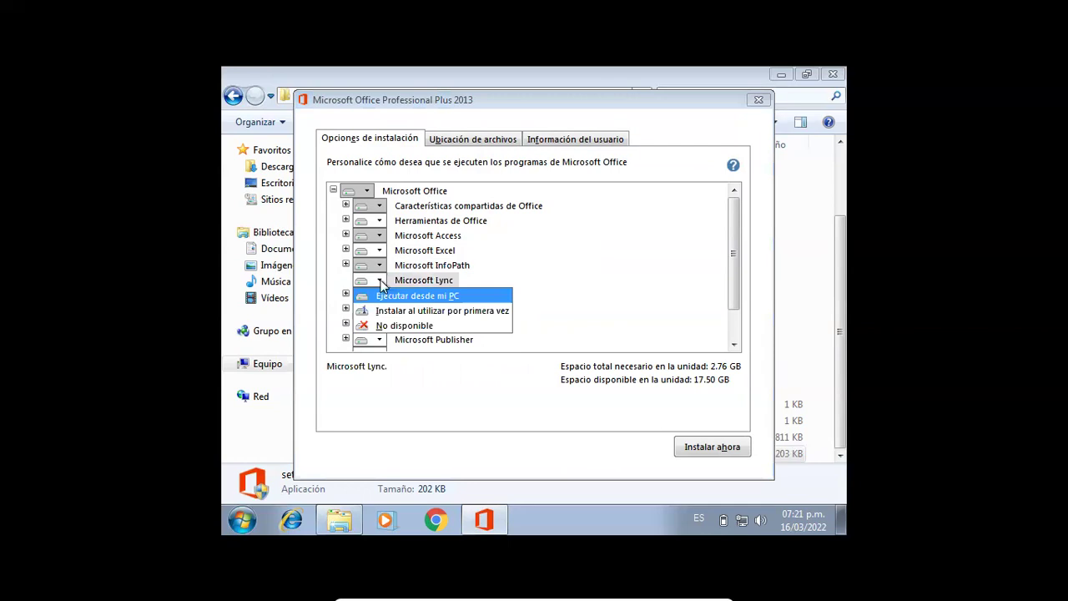
pyautogui.click(386, 325)
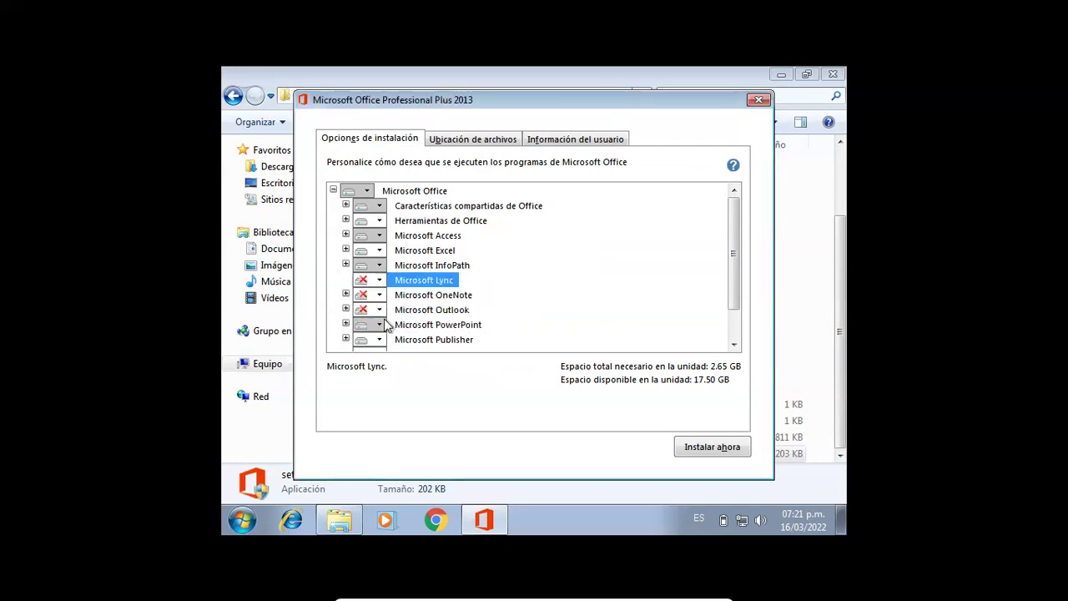
pyautogui.click(379, 266)
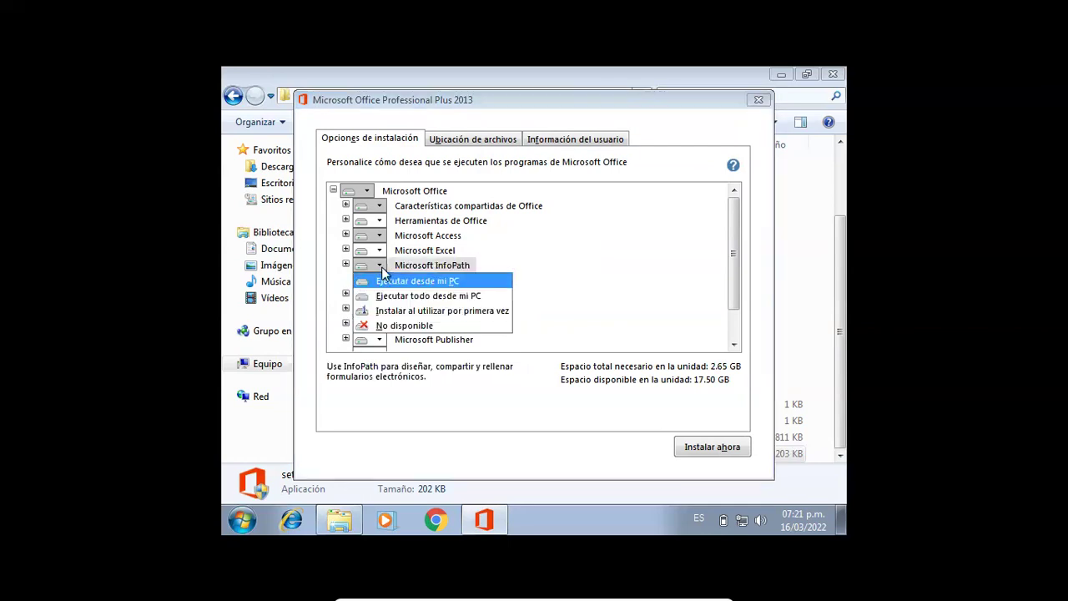
pyautogui.click(398, 326)
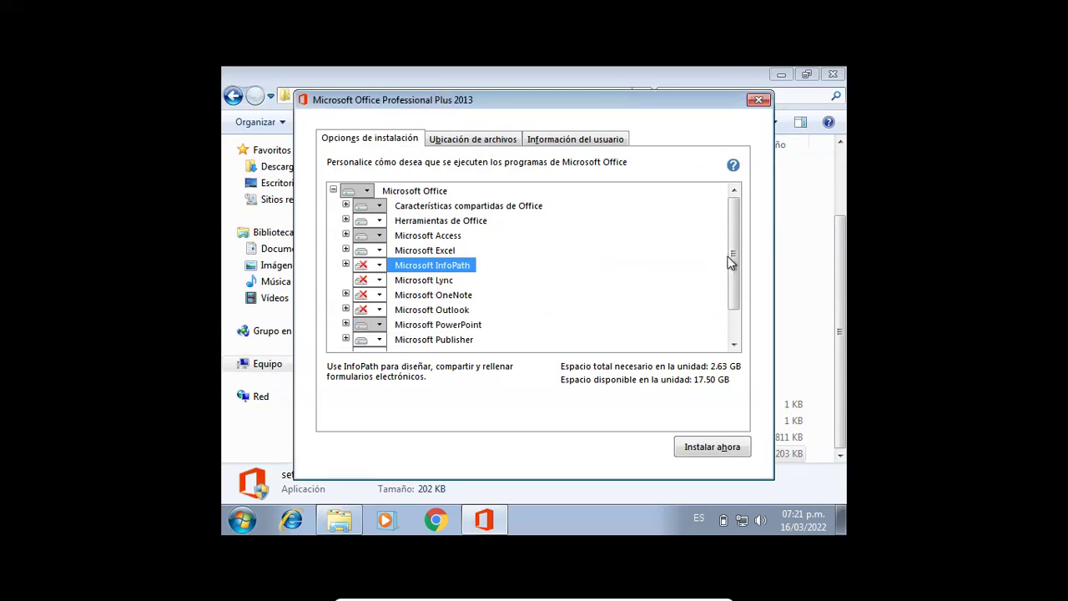
# - Set SkyDrive Pro to 'No disponible' too and start the installation with Instalar ahora
pyautogui.moveTo(733, 259); pyautogui.dragTo(732, 290)
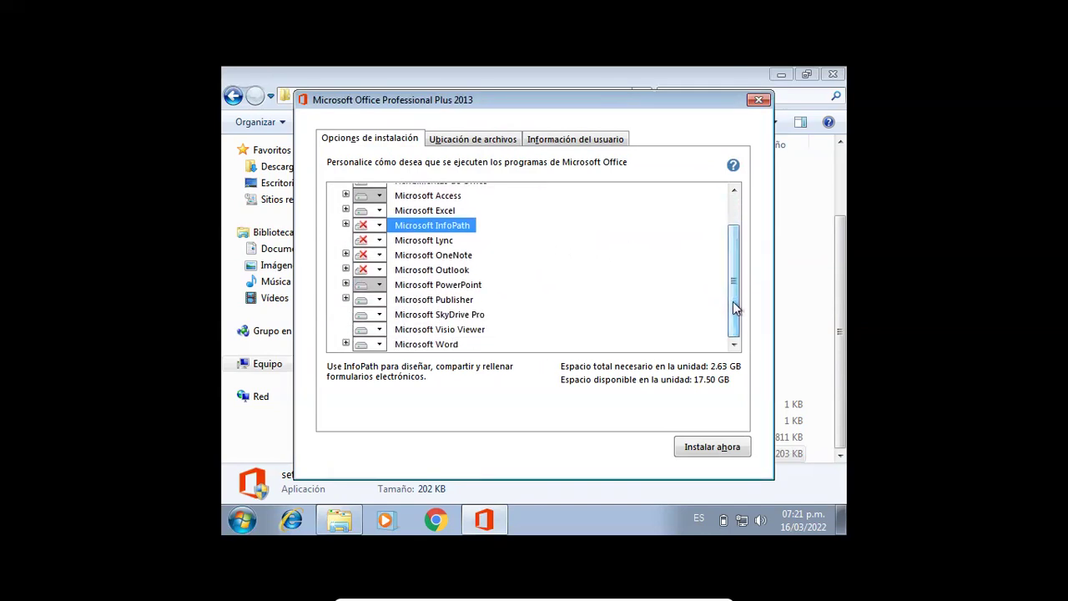
pyautogui.click(380, 315)
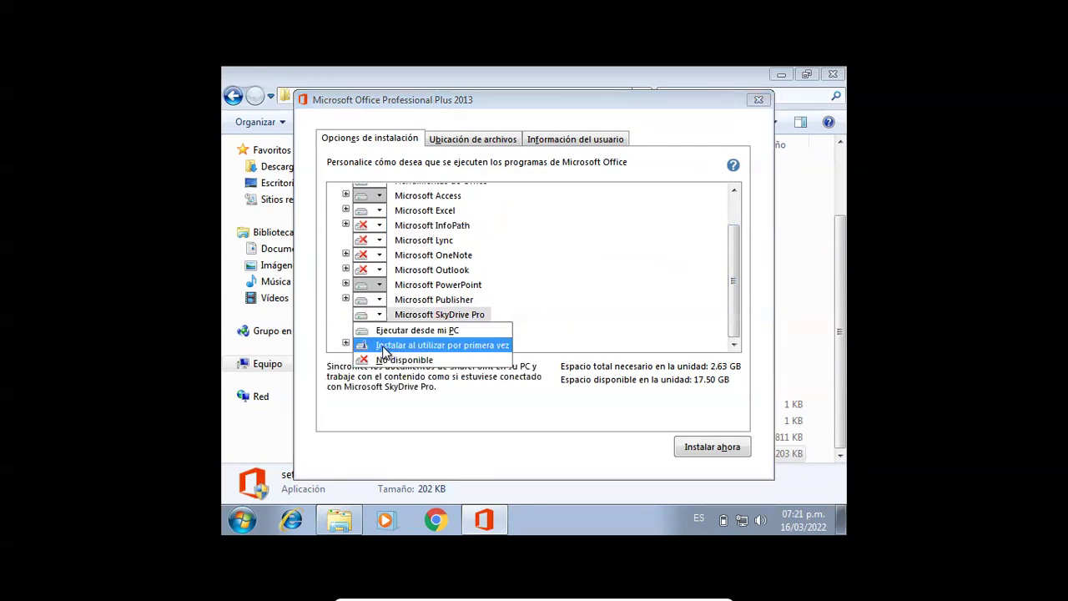
pyautogui.click(385, 360)
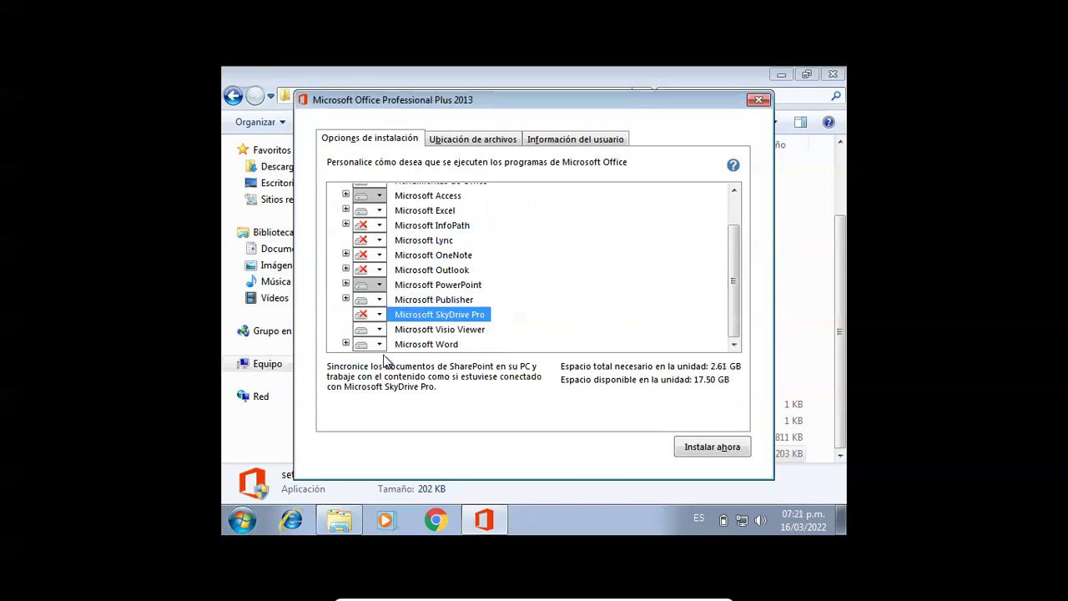
pyautogui.click(712, 447)
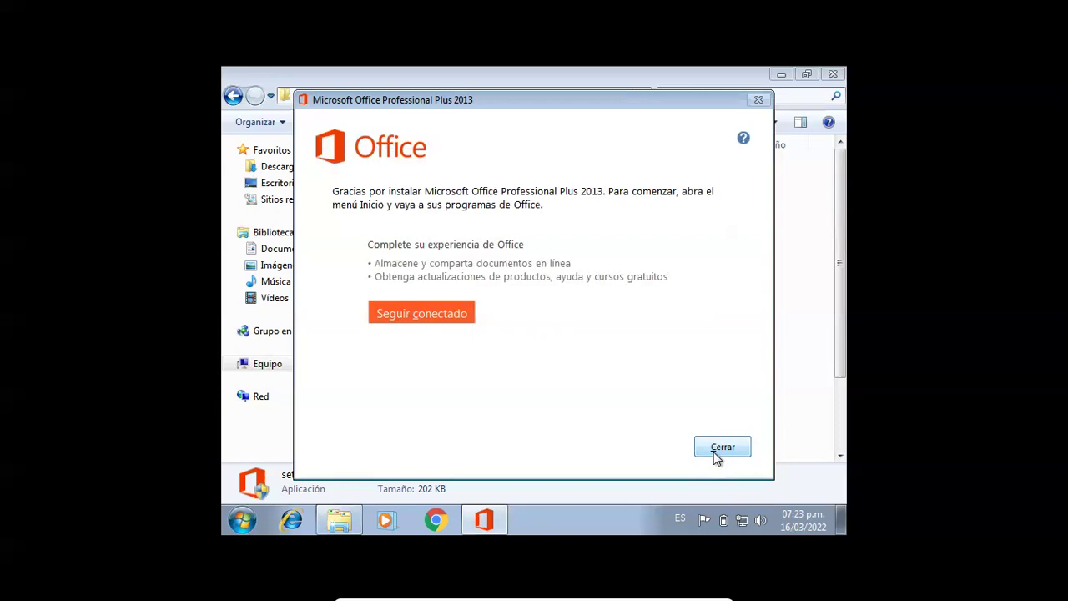
# - Close the Office setup thank-you screen once the installation completes
pyautogui.click(721, 450)
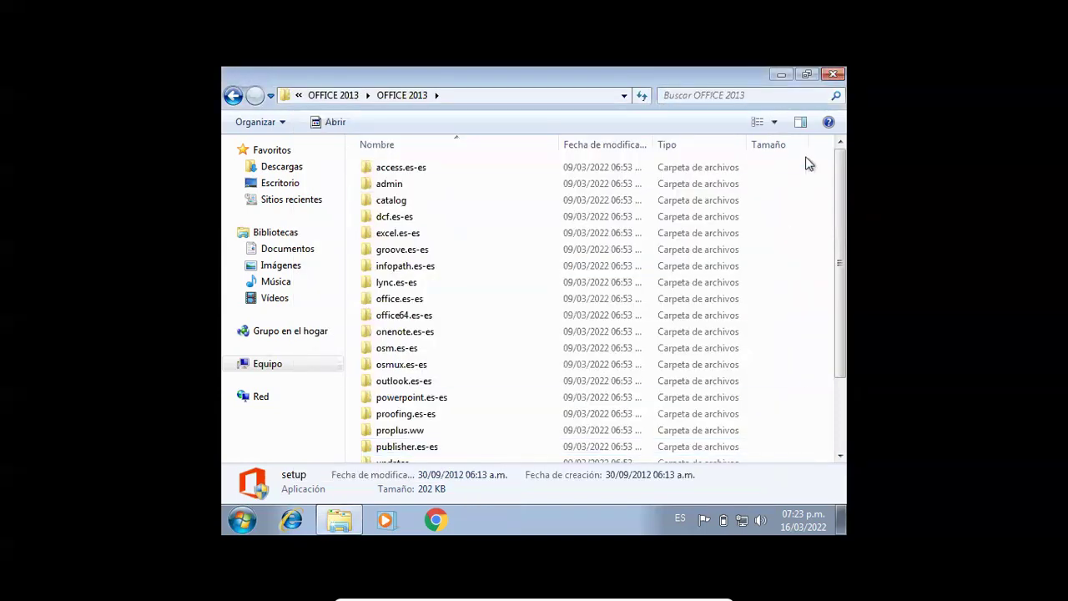
# - Close Explorer and launch Word 2013 from Todos los programas > Microsoft Office 2013
pyautogui.click(833, 75)
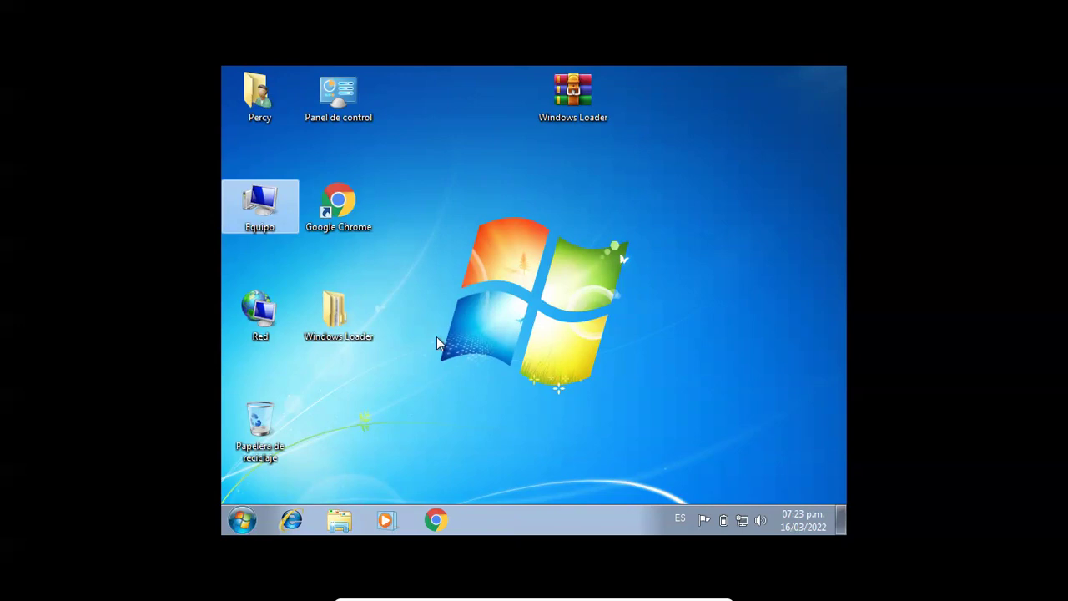
pyautogui.click(243, 520)
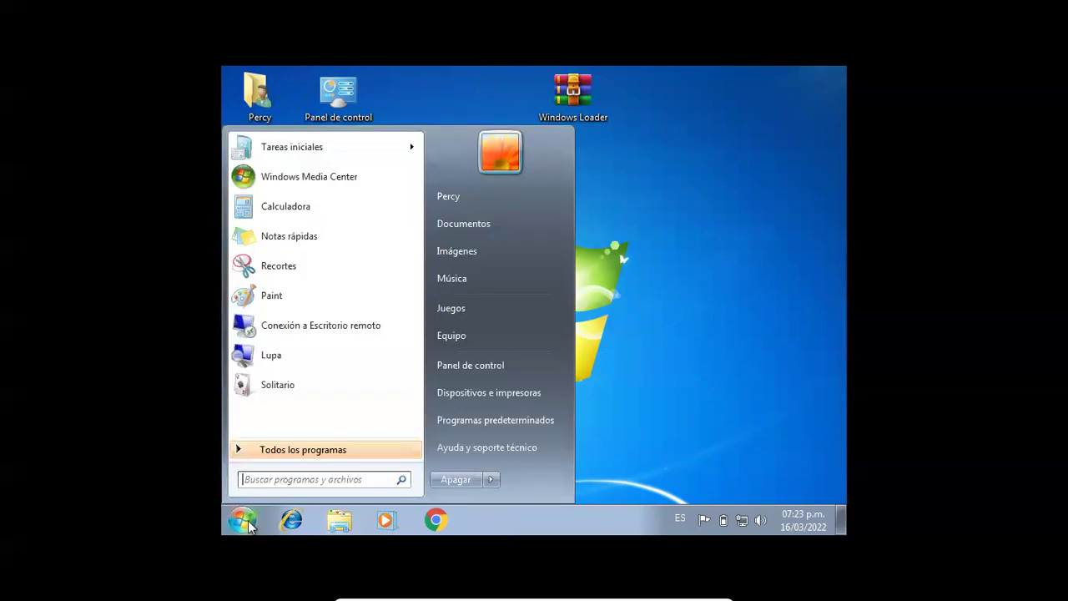
pyautogui.click(310, 449)
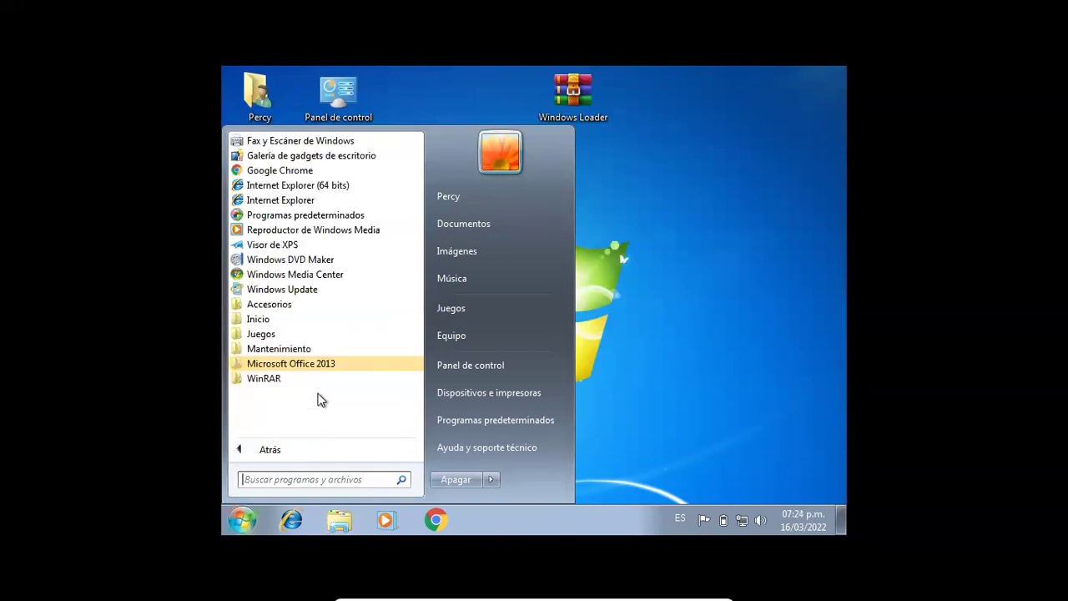
pyautogui.click(325, 364)
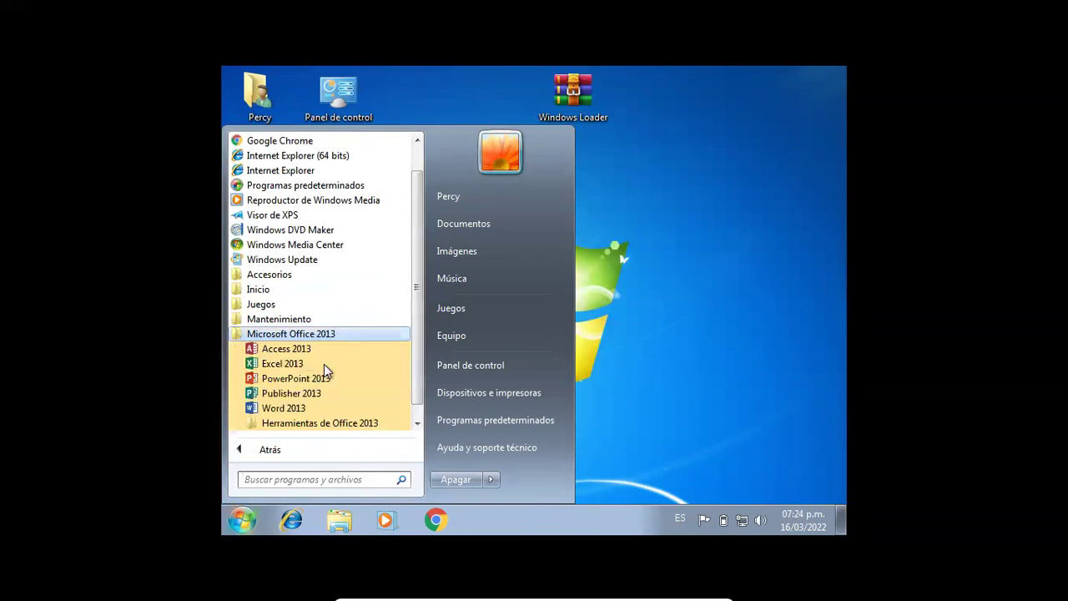
pyautogui.click(284, 408)
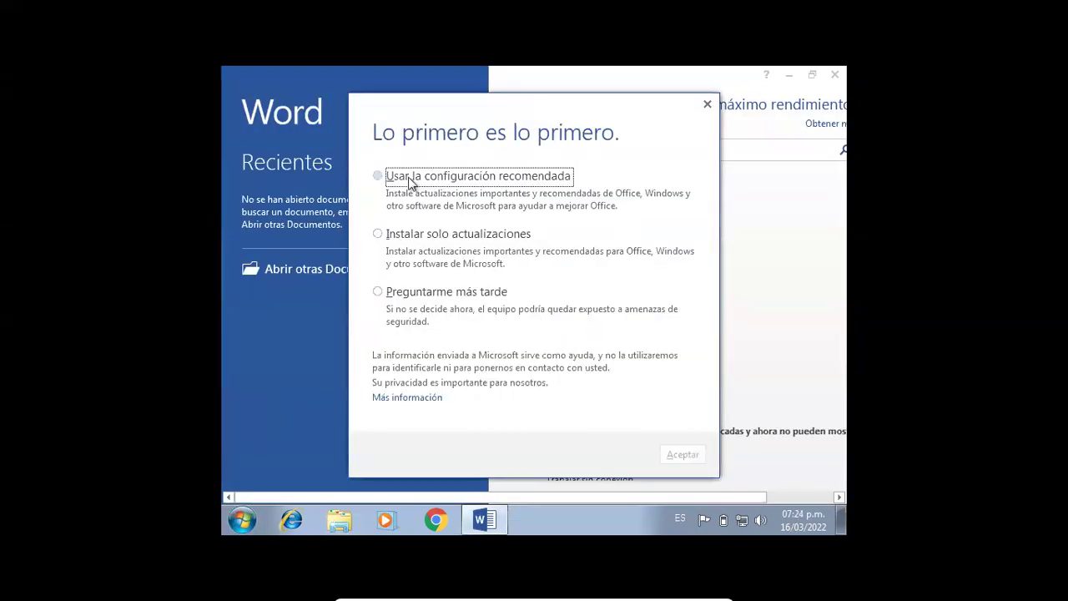
# - Accept the recommended update settings, skip the welcome and sign-in prompts, and open Documento en blanco
pyautogui.click(410, 183)
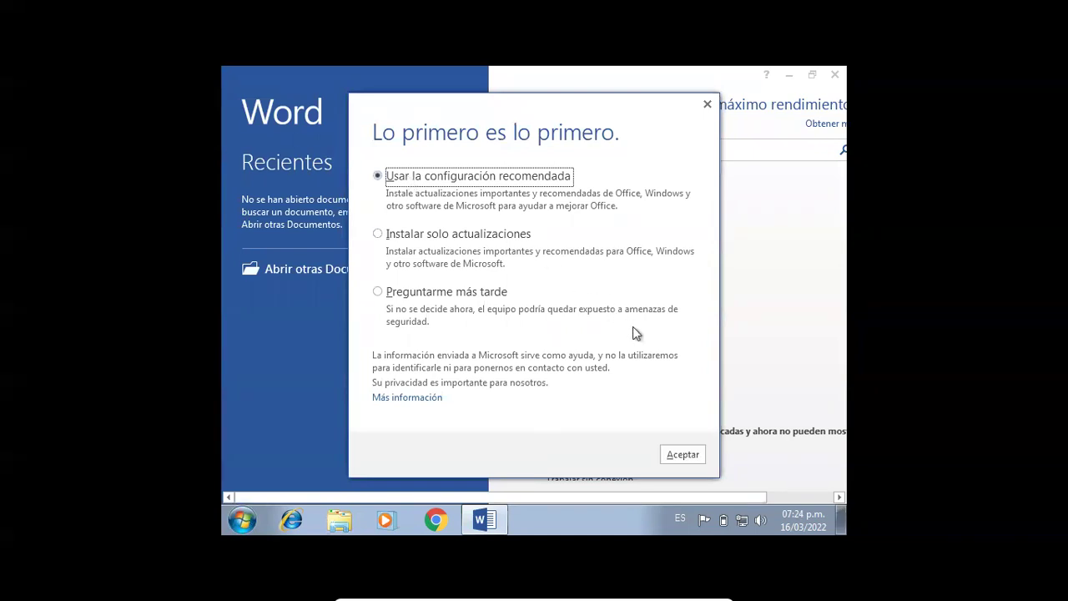
pyautogui.click(679, 445)
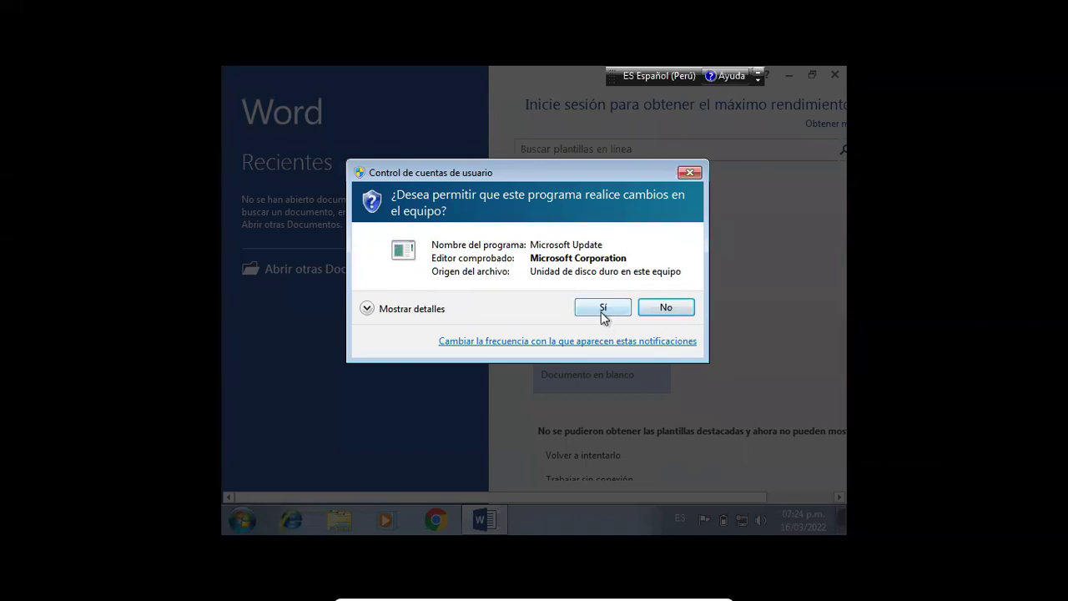
pyautogui.click(603, 308)
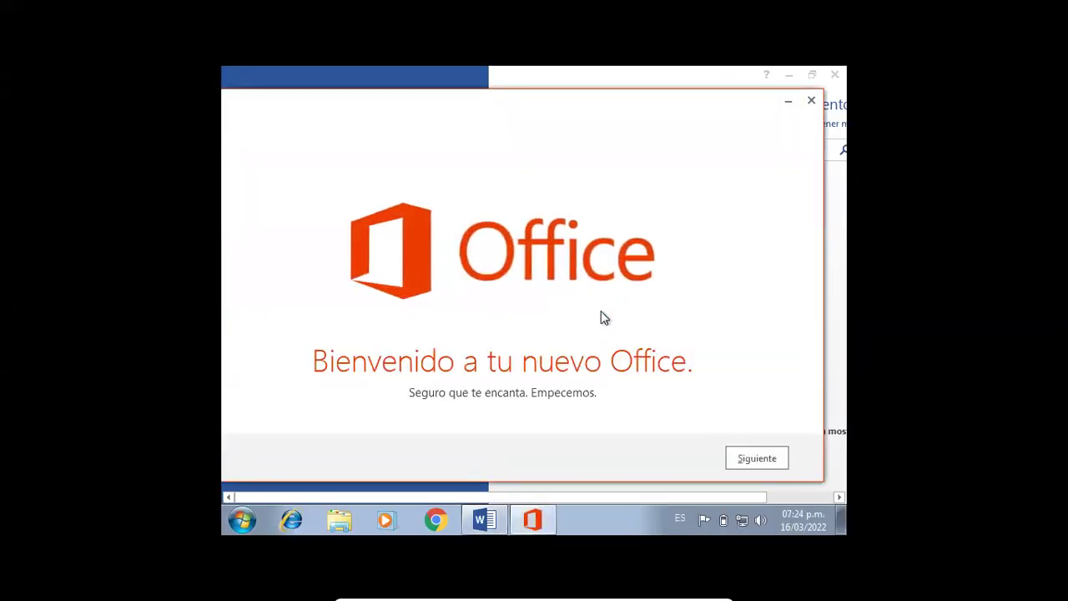
pyautogui.click(752, 462)
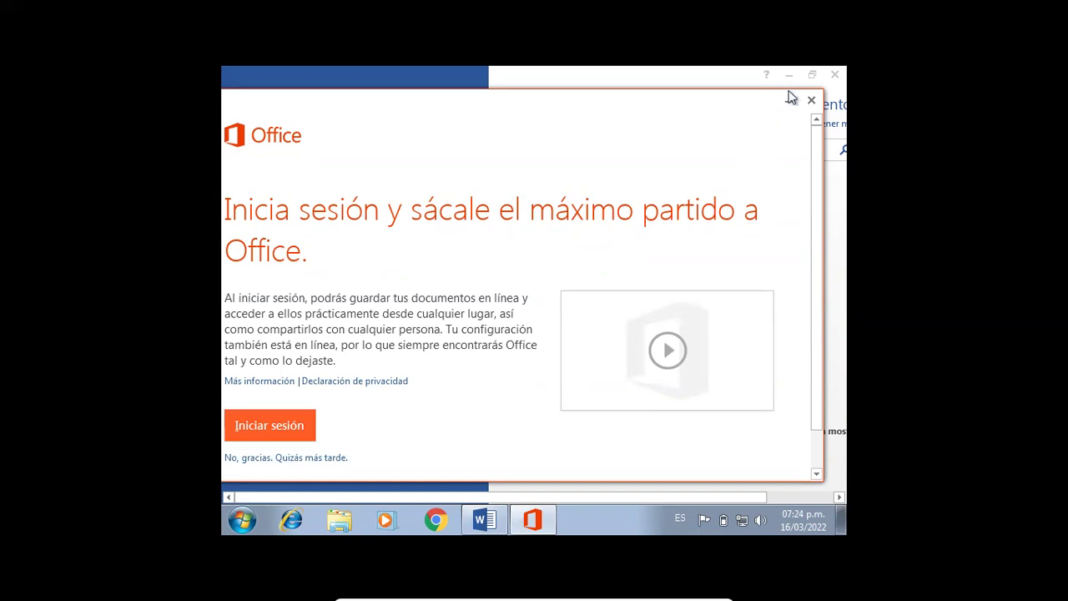
pyautogui.click(810, 101)
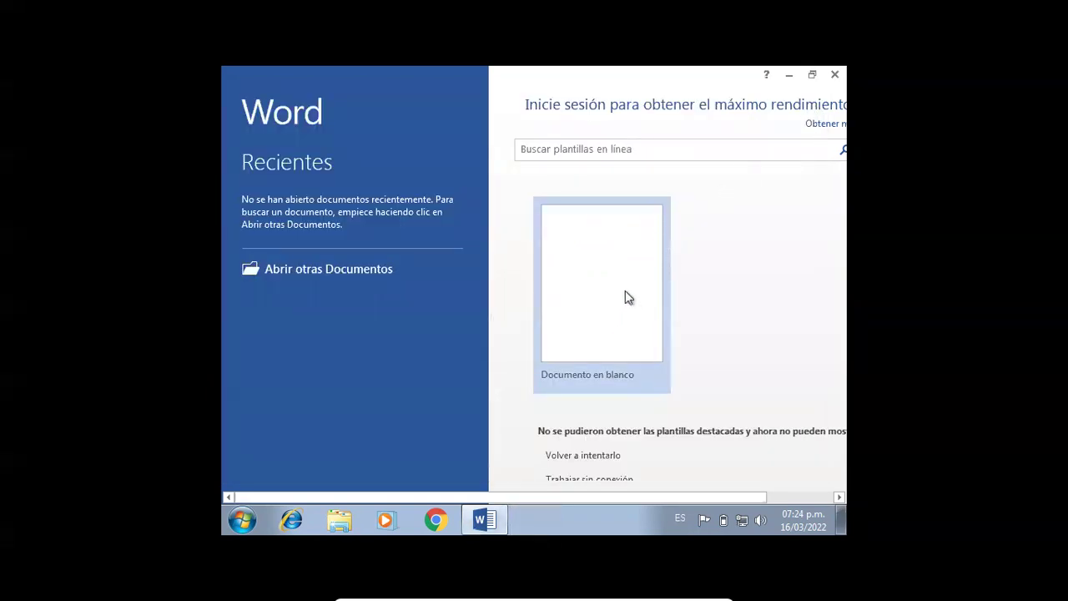
pyautogui.click(606, 325)
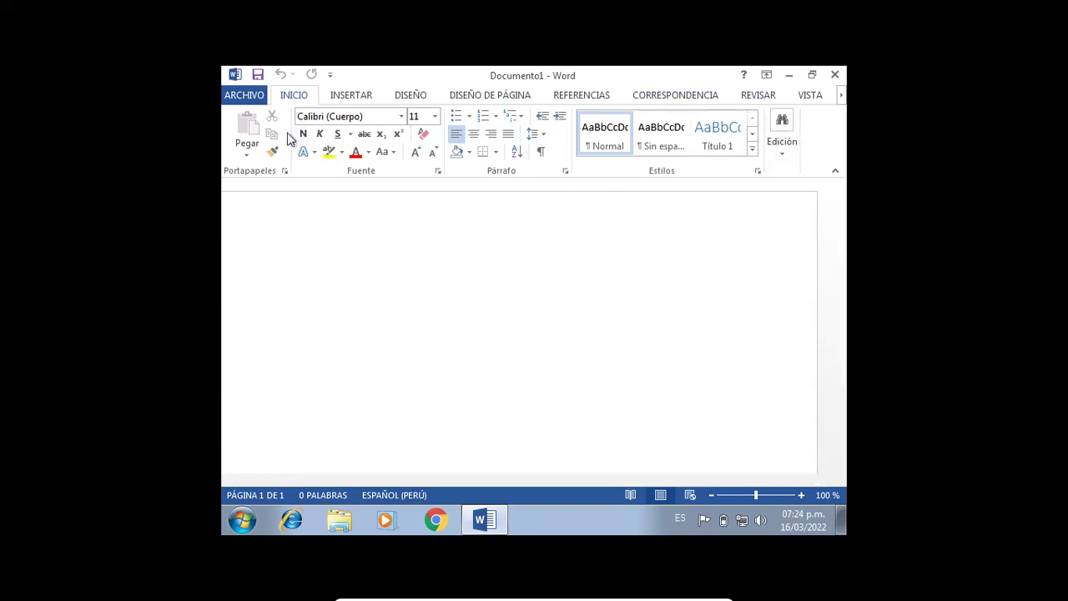
# - View ARCHIVO > Cuenta to confirm Office Professional Plus 2013 still needs activation
pyautogui.click(246, 95)
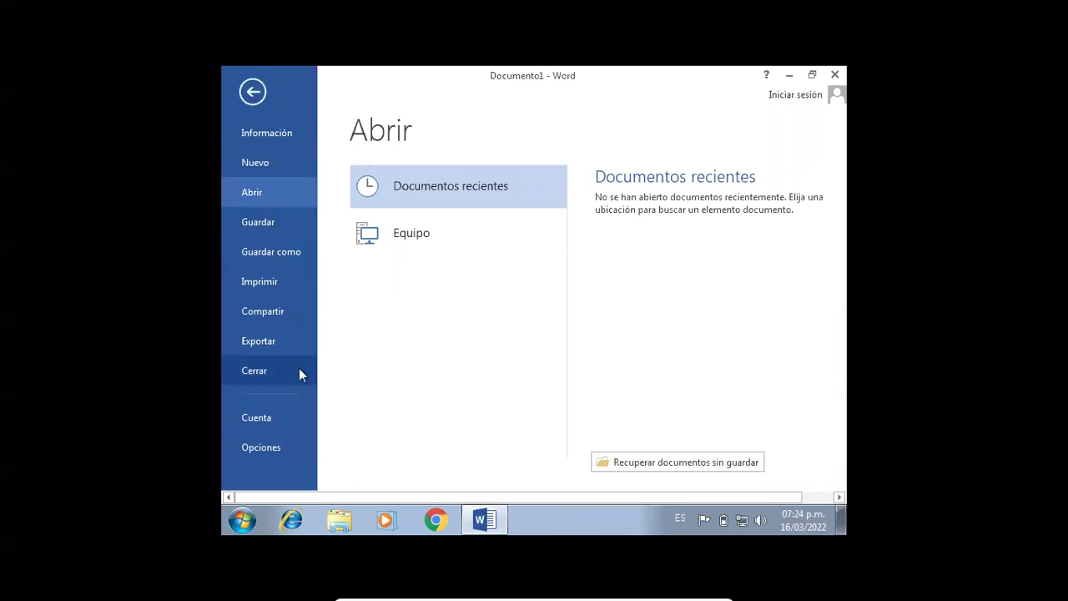
pyautogui.click(289, 412)
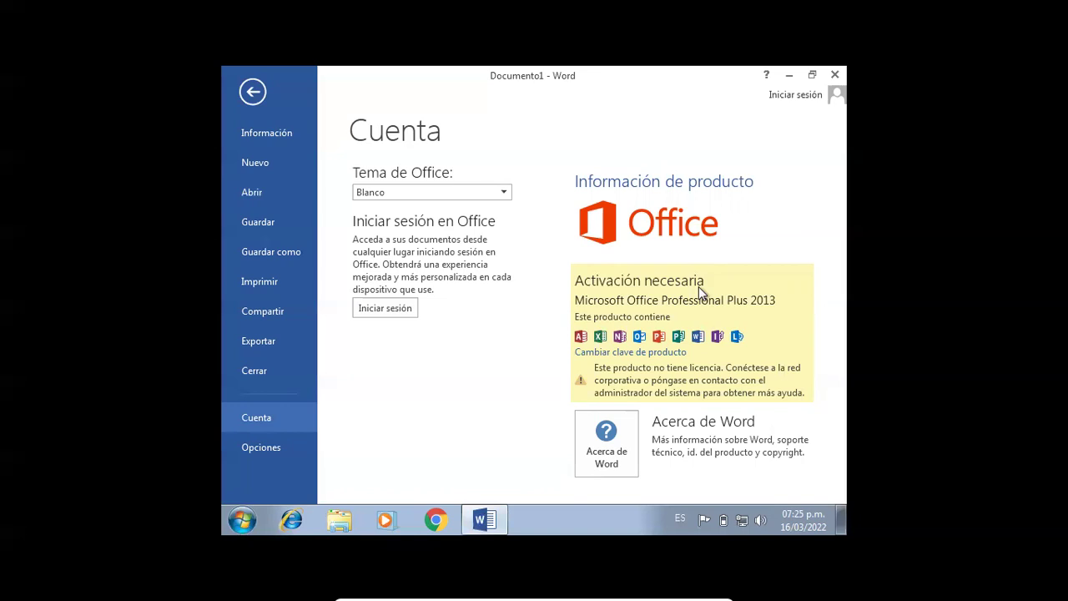
pyautogui.click(265, 104)
# - Return to the blank document and close Word completely
pyautogui.click(266, 100)
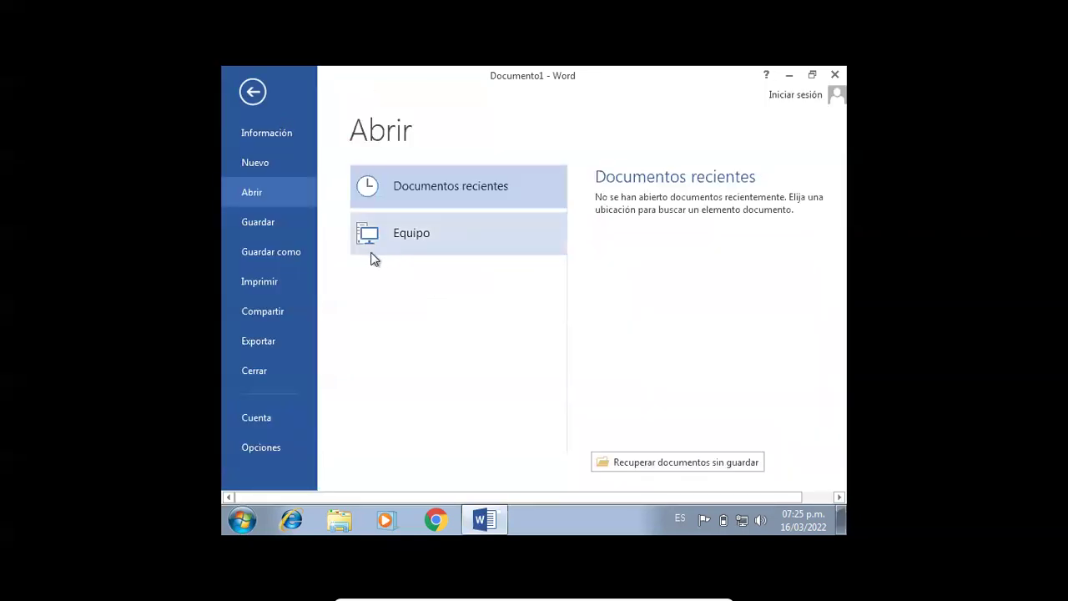
pyautogui.click(254, 94)
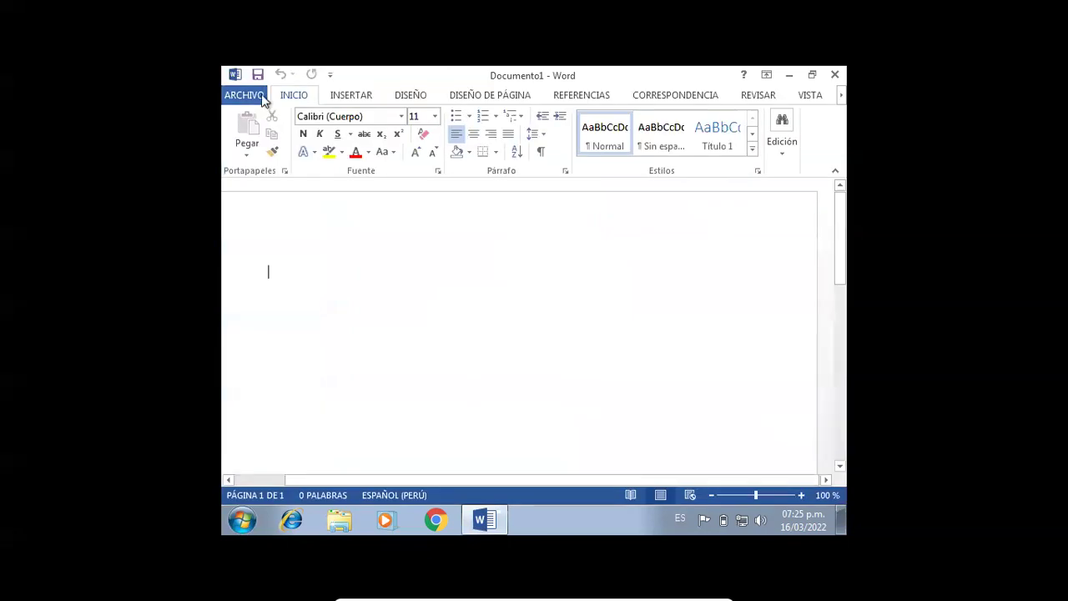
pyautogui.click(835, 75)
pyautogui.click(835, 75)
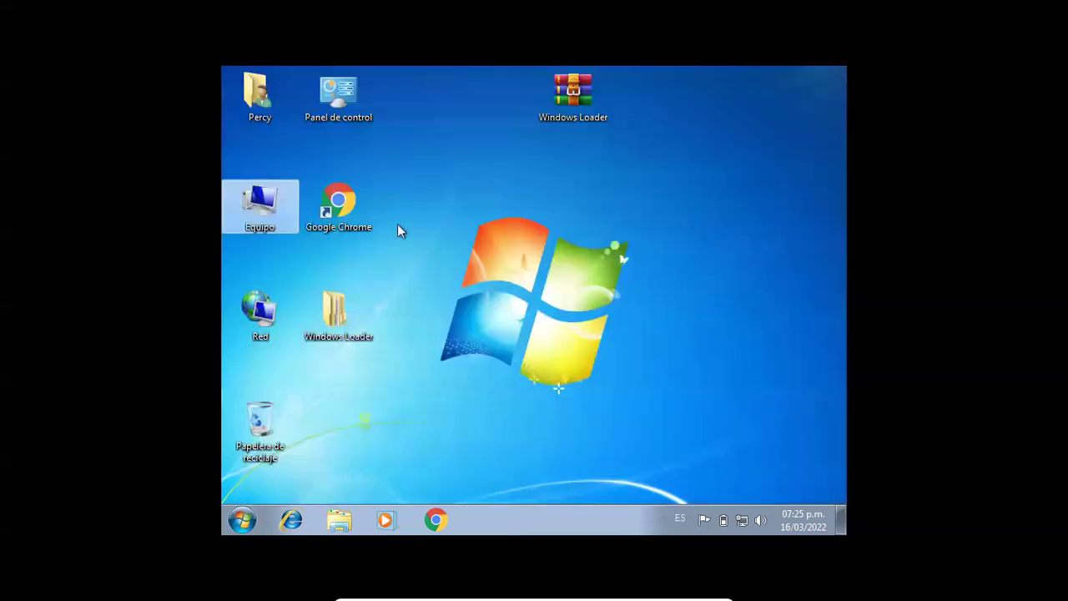
# - Copy the Activador Windows y Office archive from CD drive NEW_VOLUME_2276 onto the Desktop
pyautogui.doubleClick(276, 209)
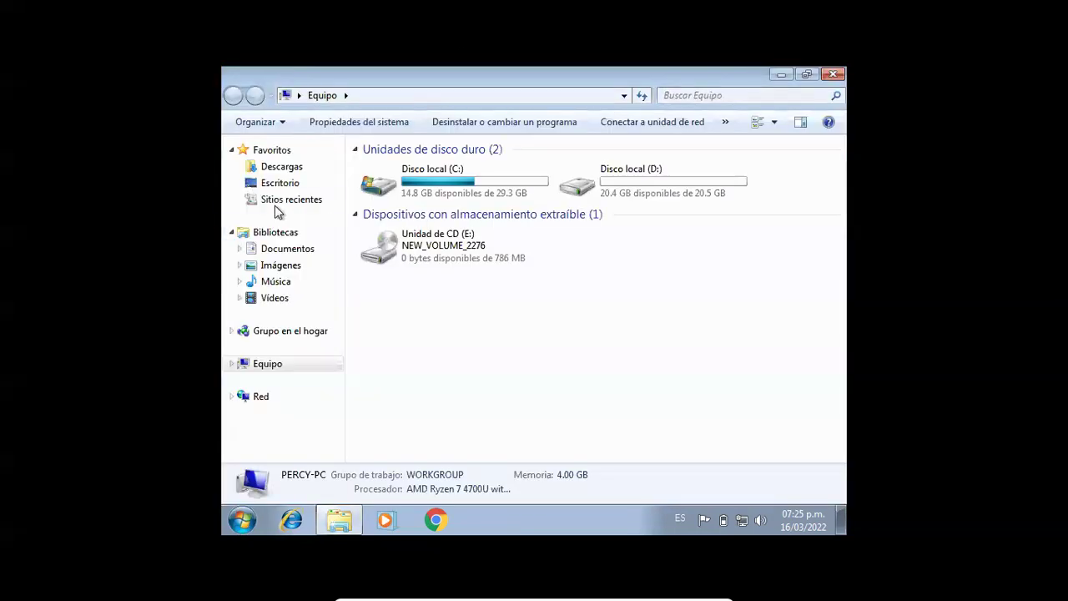
pyautogui.doubleClick(453, 264)
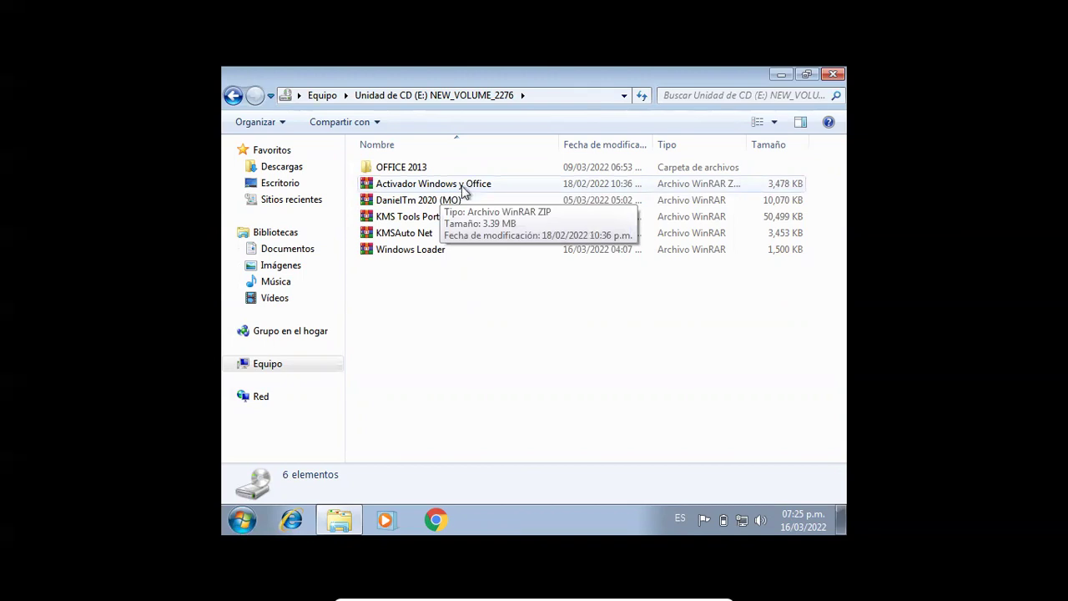
pyautogui.click(464, 191)
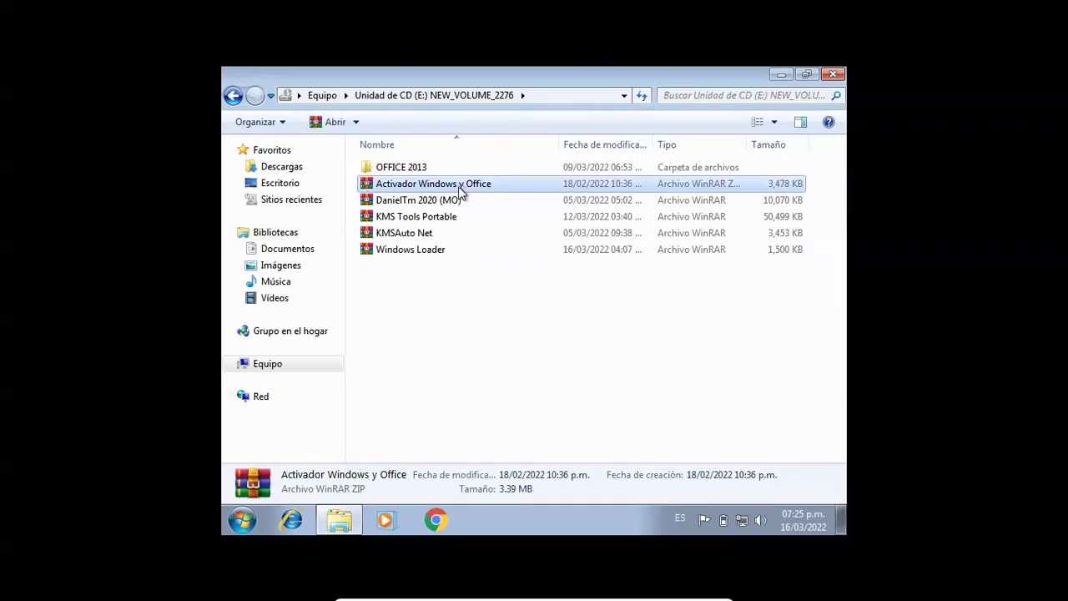
pyautogui.click(298, 183)
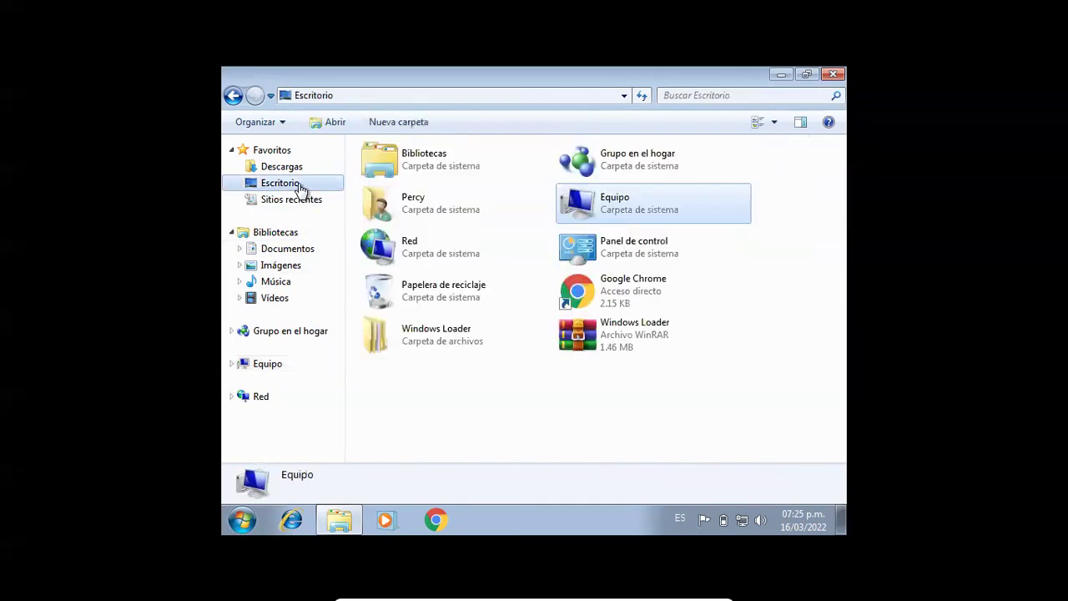
pyautogui.rightClick(426, 388)
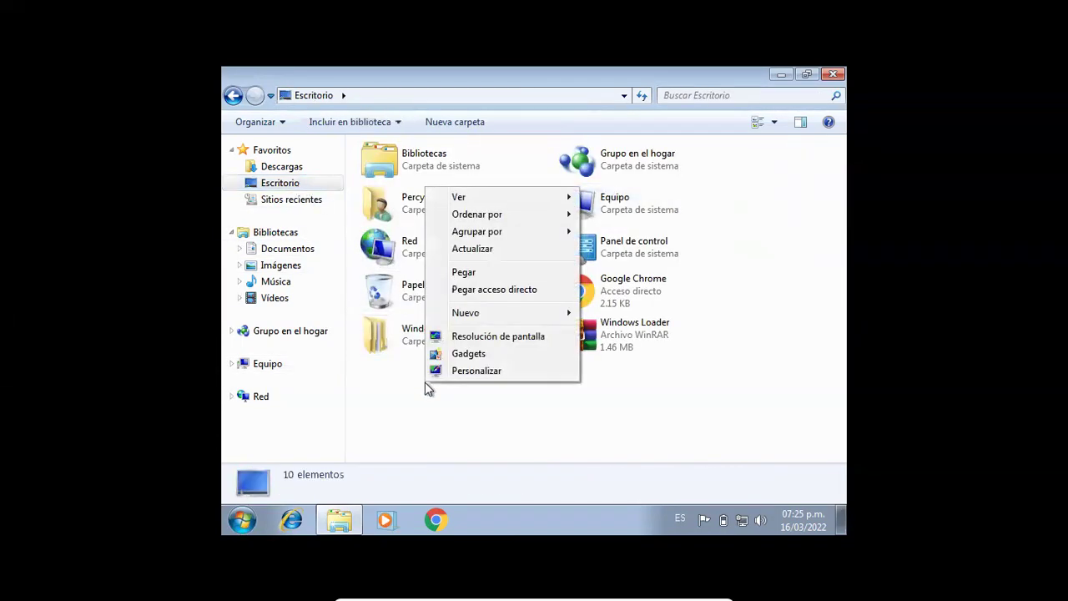
pyautogui.click(469, 274)
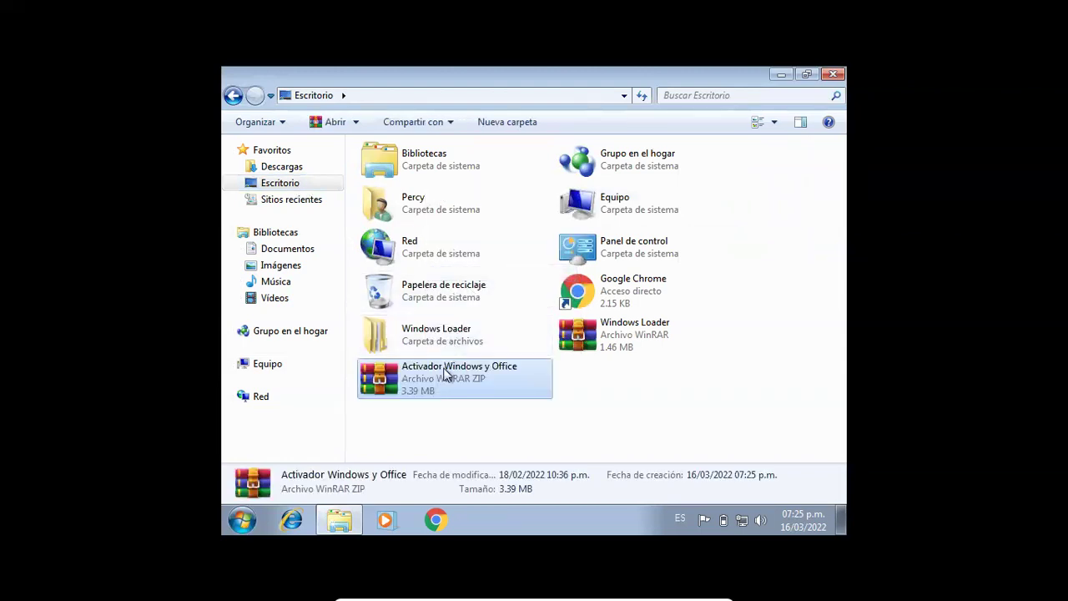
# - Extract the archive into an Activador Windows y Office folder on the Desktop and open it
pyautogui.rightClick(446, 374)
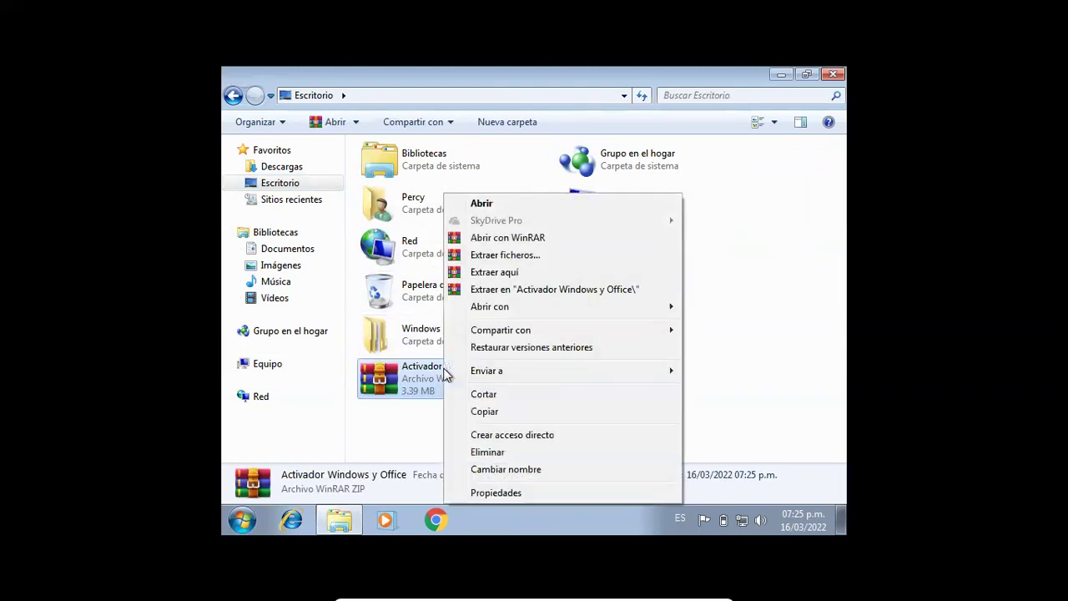
pyautogui.click(532, 289)
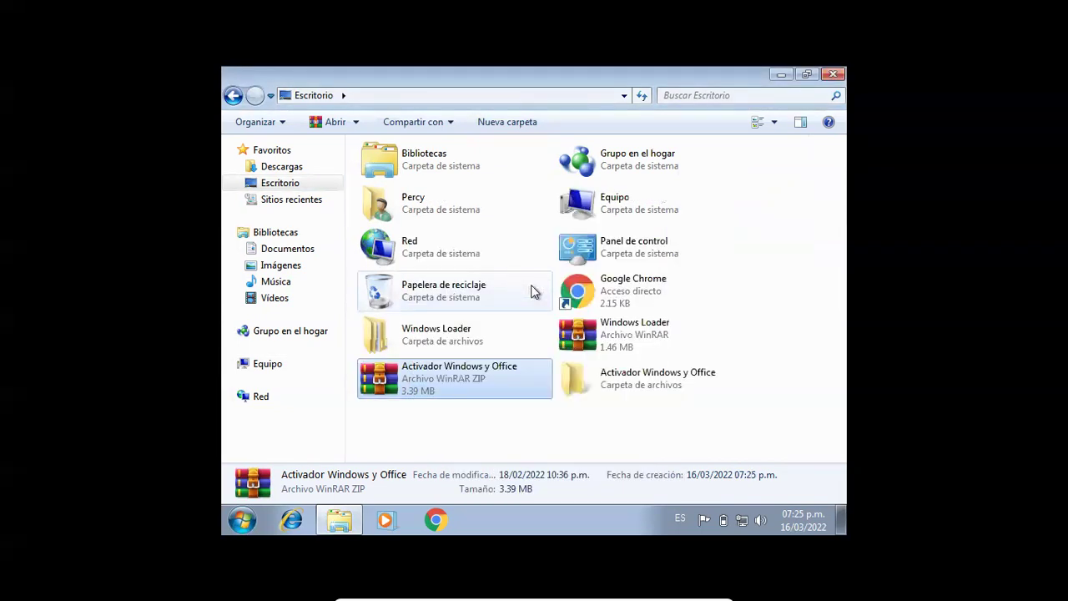
pyautogui.rightClick(584, 371)
pyautogui.click(588, 375)
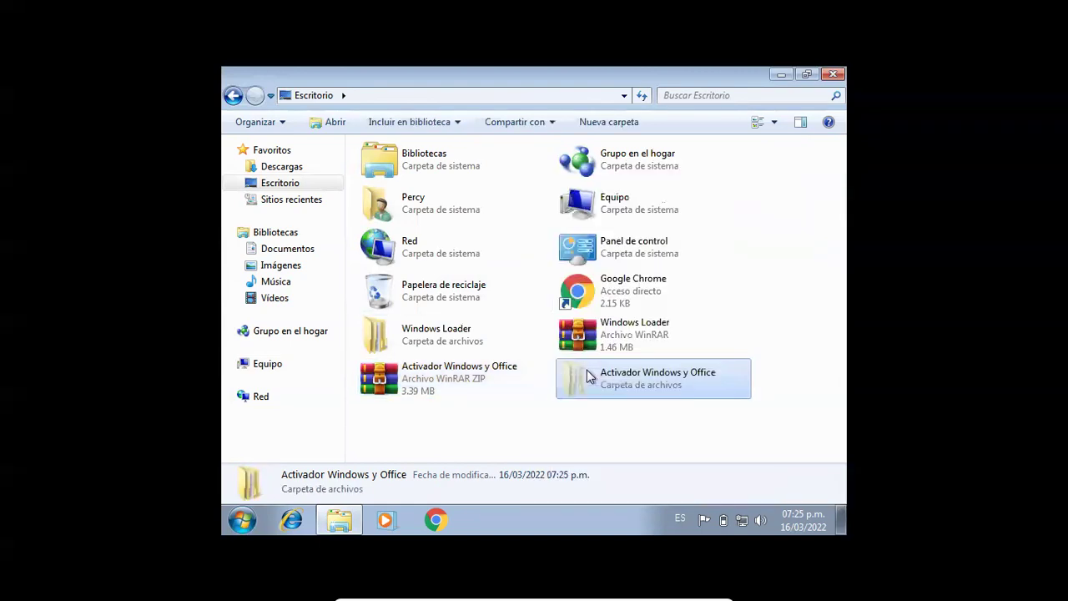
pyautogui.doubleClick(588, 375)
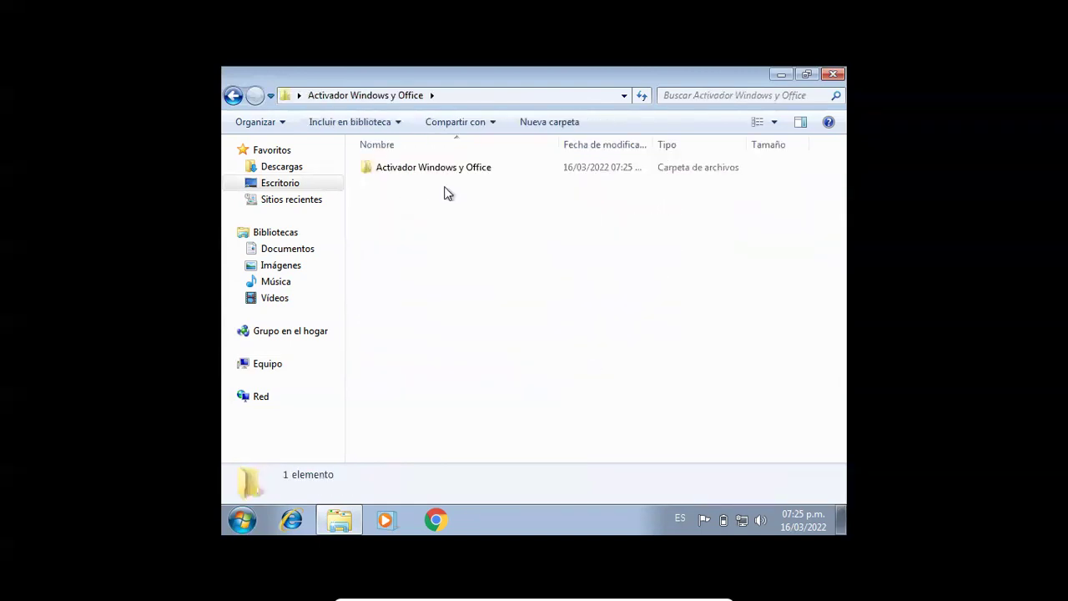
# - Extract the inner 1.5.4-PVP archive using its password, dismissing the checksum error report
pyautogui.doubleClick(430, 168)
pyautogui.click(431, 170)
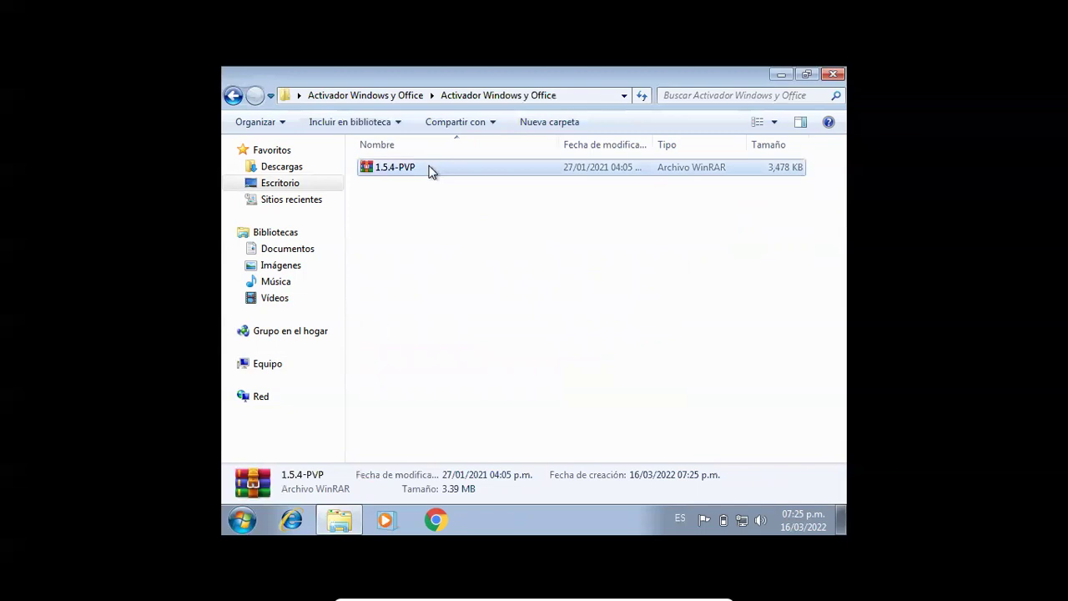
pyautogui.rightClick(430, 171)
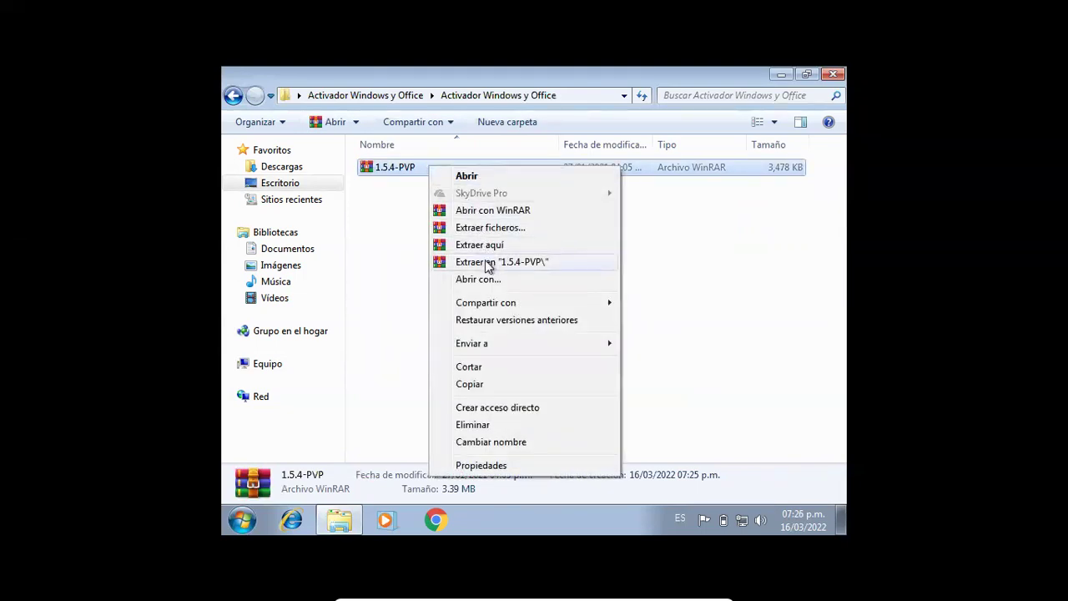
pyautogui.click(488, 264)
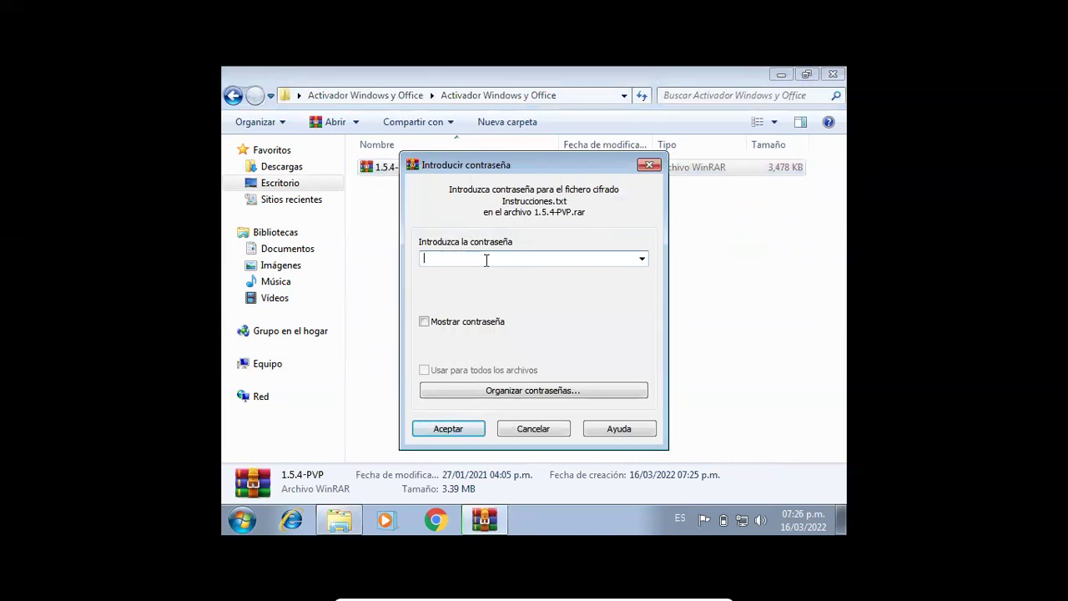
pyautogui.write('*****')
pyautogui.click(455, 430)
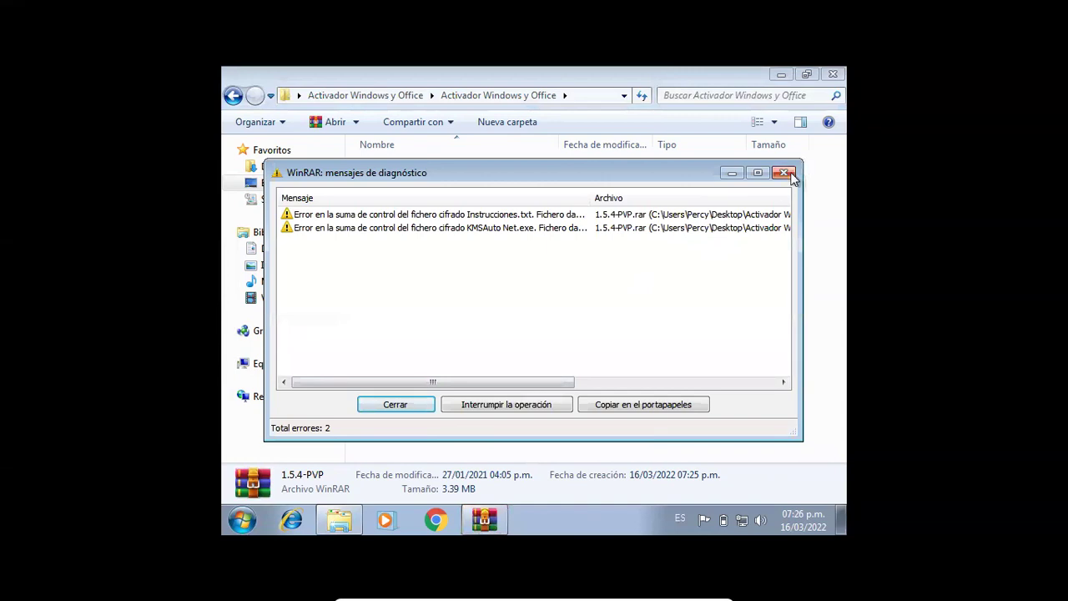
pyautogui.click(784, 173)
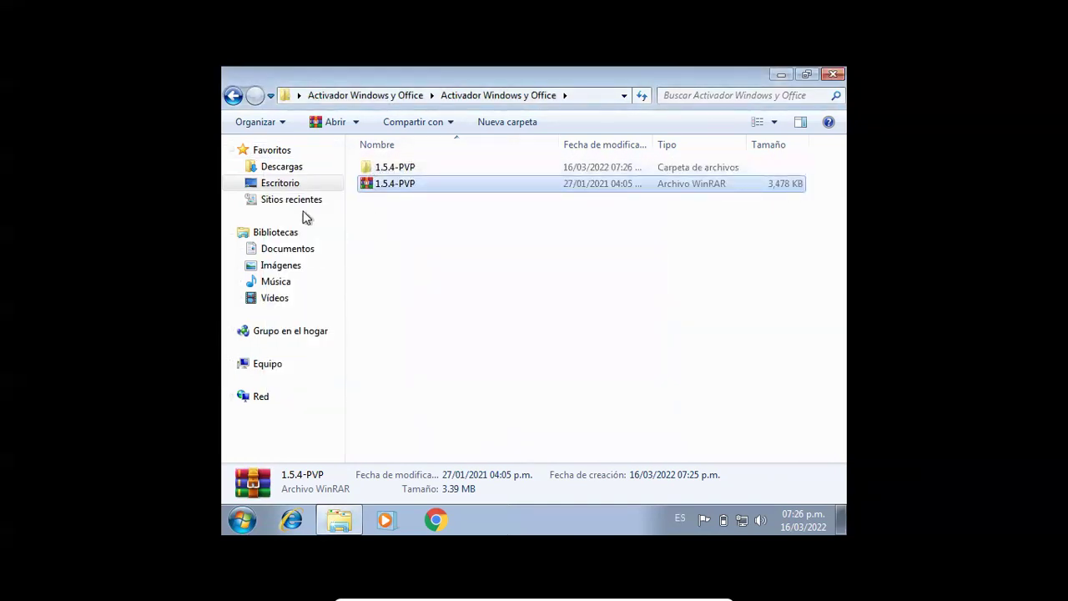
pyautogui.click(269, 363)
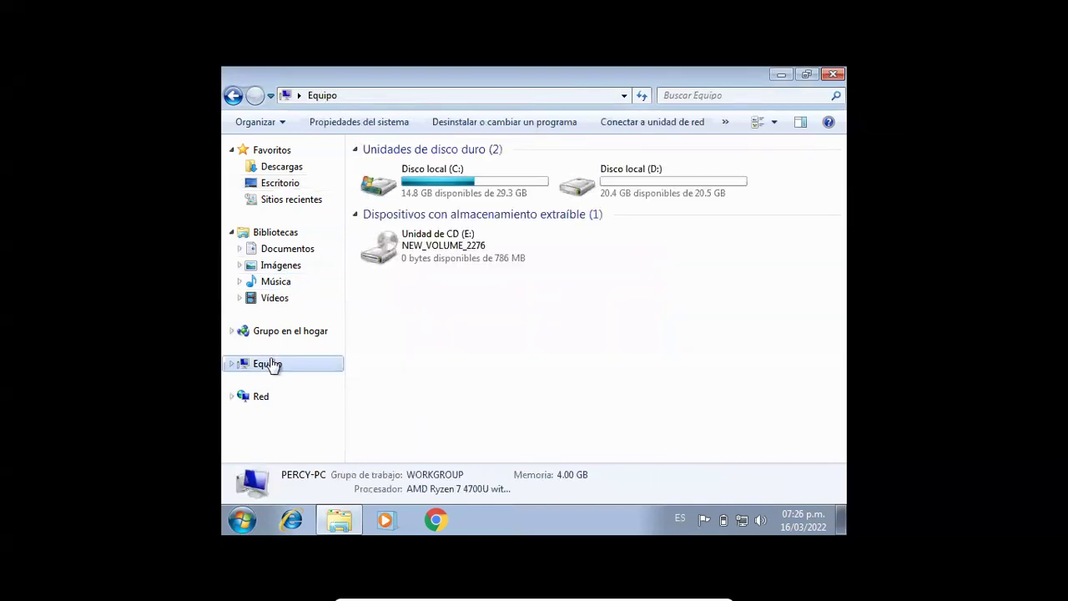
# - Copy the DanielTm 2020 (MO) archive from the NEW_VOLUME_2276 drive to the Desktop
pyautogui.doubleClick(523, 260)
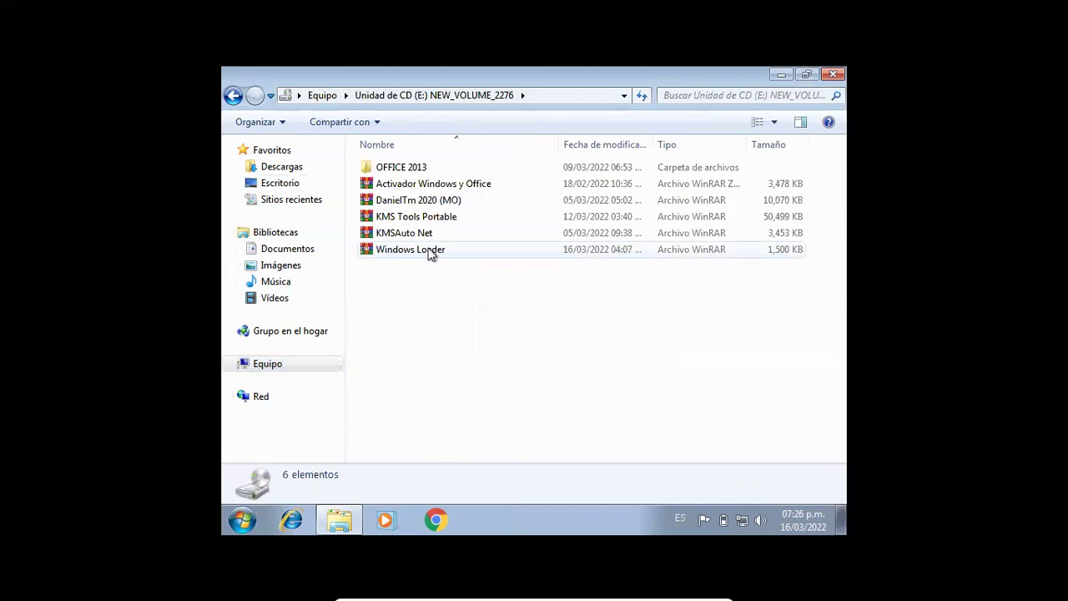
pyautogui.click(419, 206)
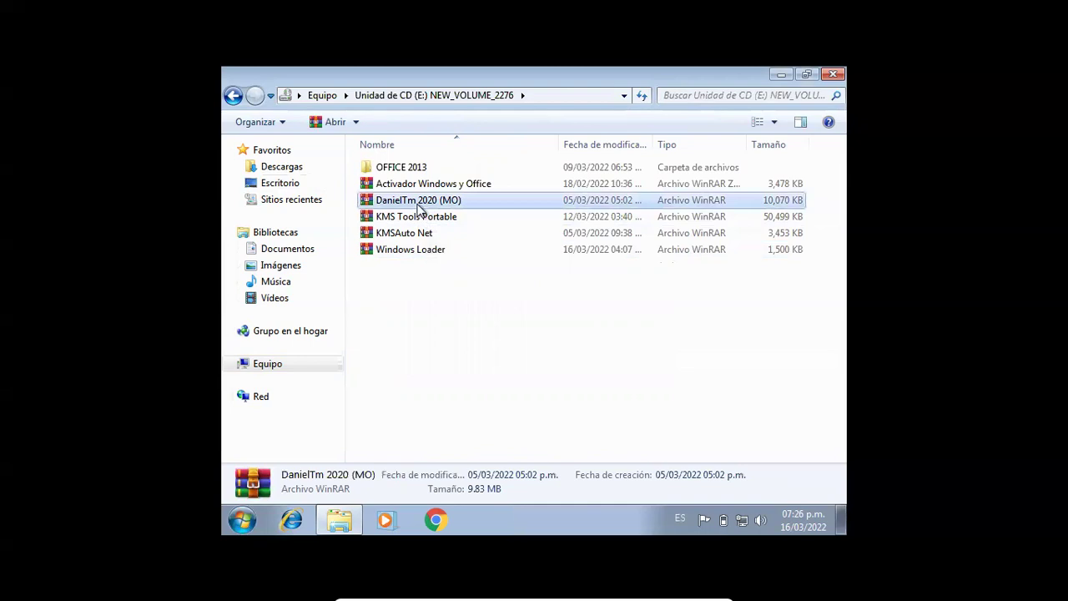
pyautogui.click(308, 184)
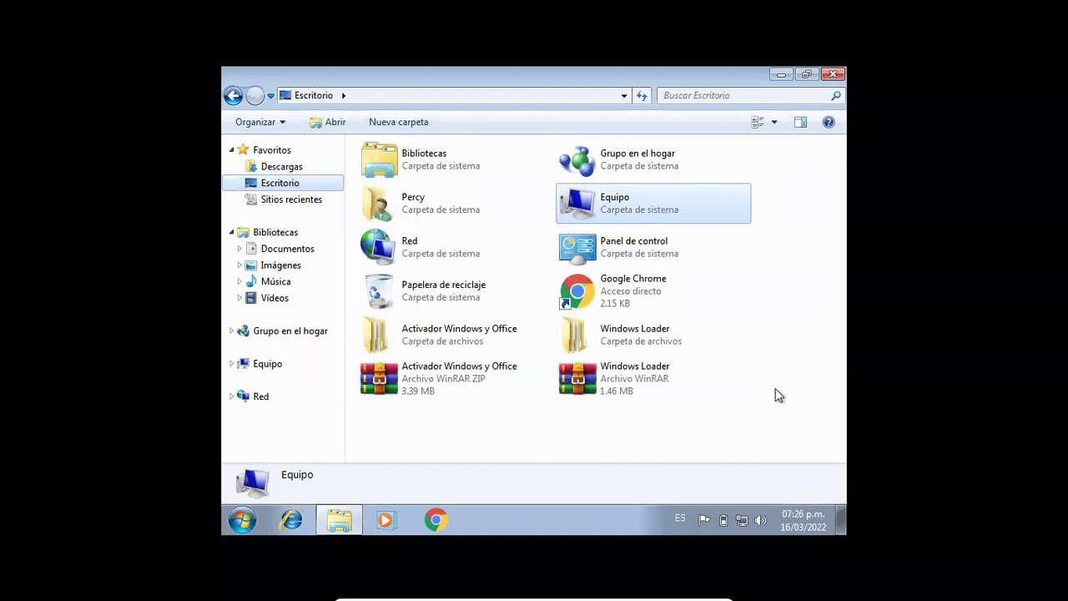
pyautogui.rightClick(777, 389)
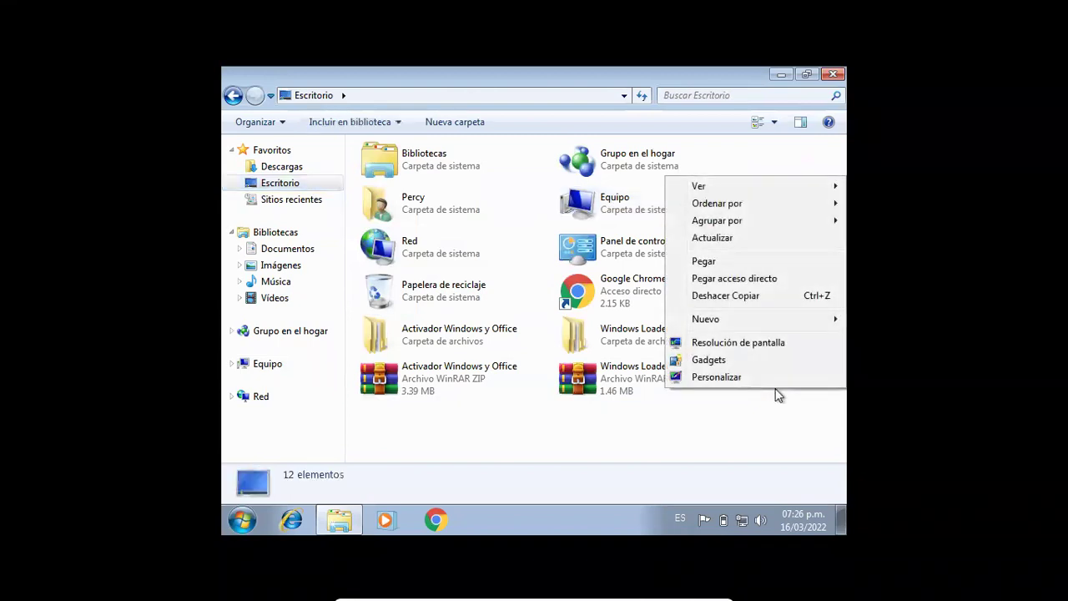
pyautogui.click(705, 262)
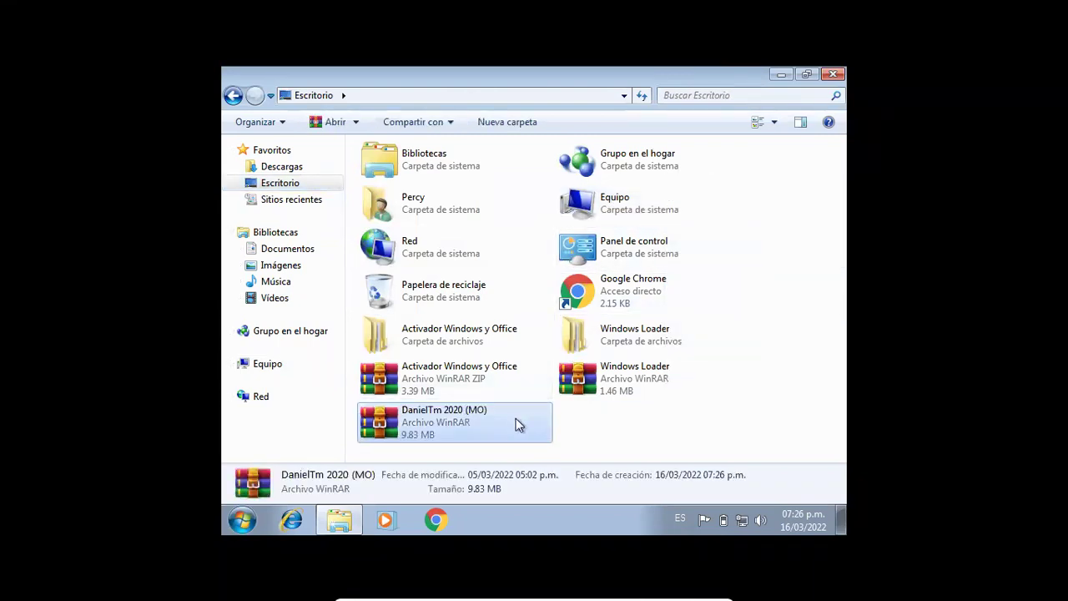
# - Extract the archive and select OInstall inside its Office 2019 + Activador folder
pyautogui.rightClick(515, 418)
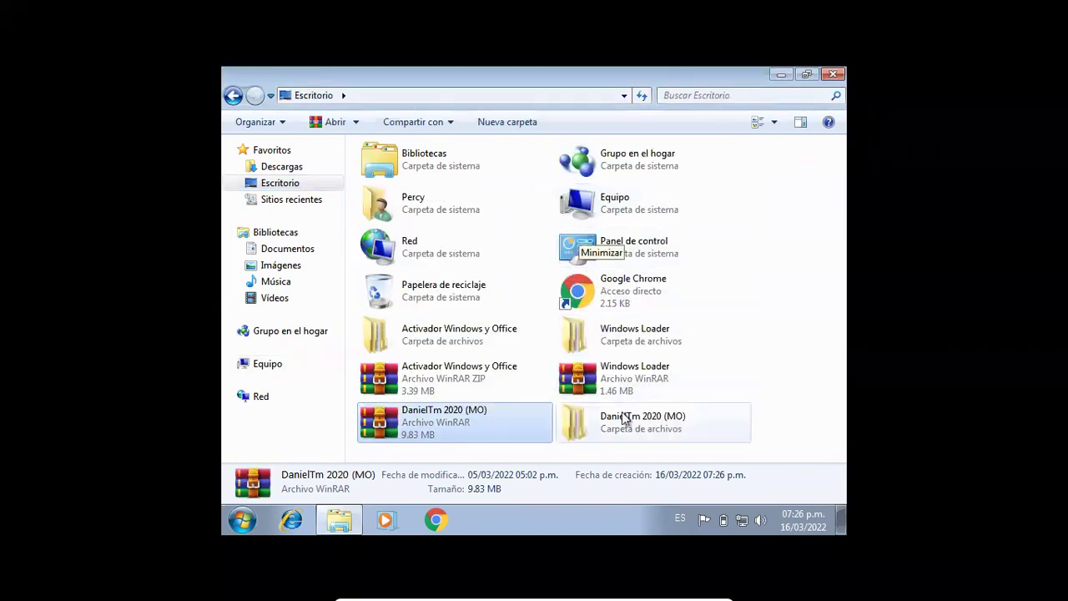
pyautogui.rightClick(621, 414)
pyautogui.press('Return')
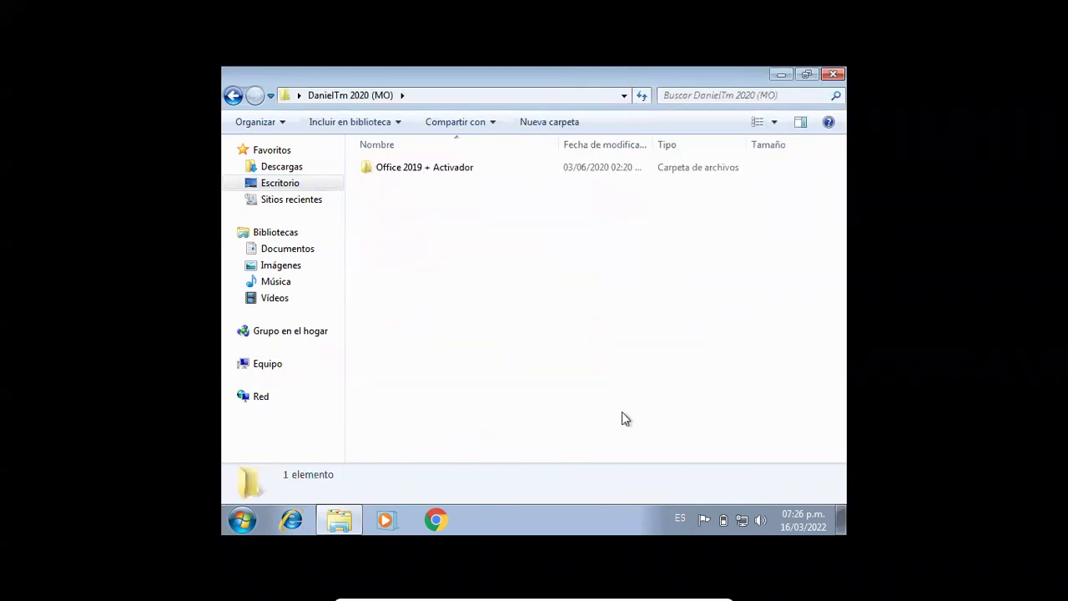
pyautogui.doubleClick(399, 173)
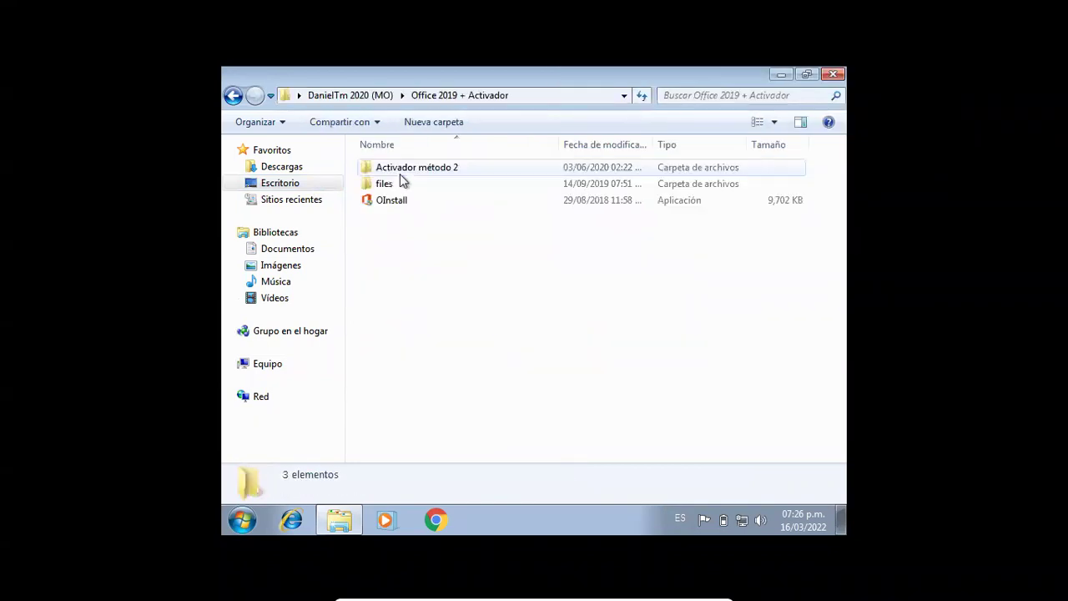
pyautogui.click(400, 202)
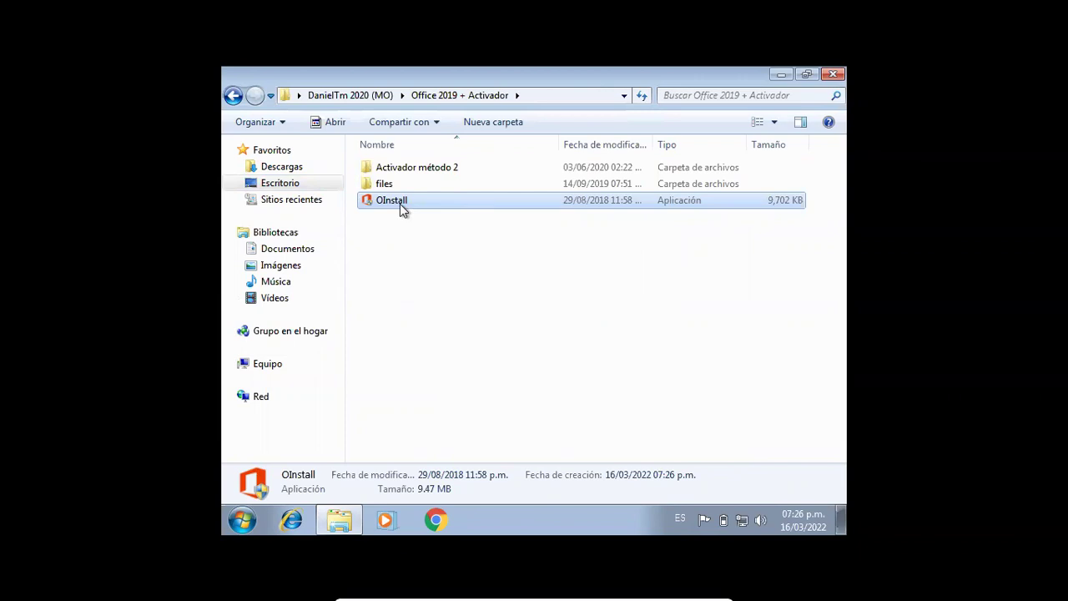
# - Launch OInstall with administrator approval and close the Explorer folder window
pyautogui.doubleClick(400, 203)
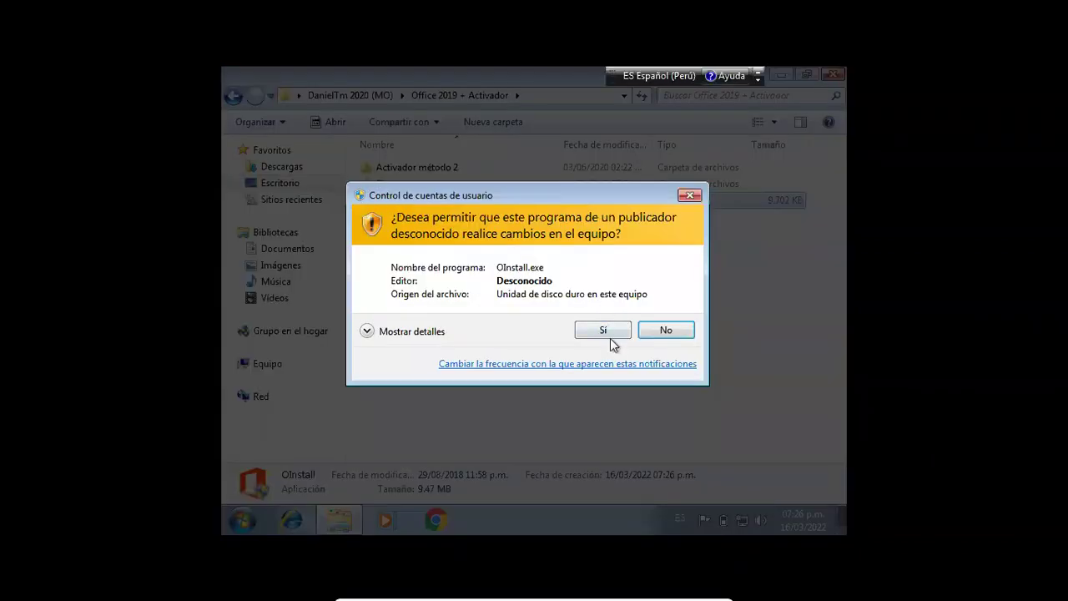
pyautogui.click(608, 335)
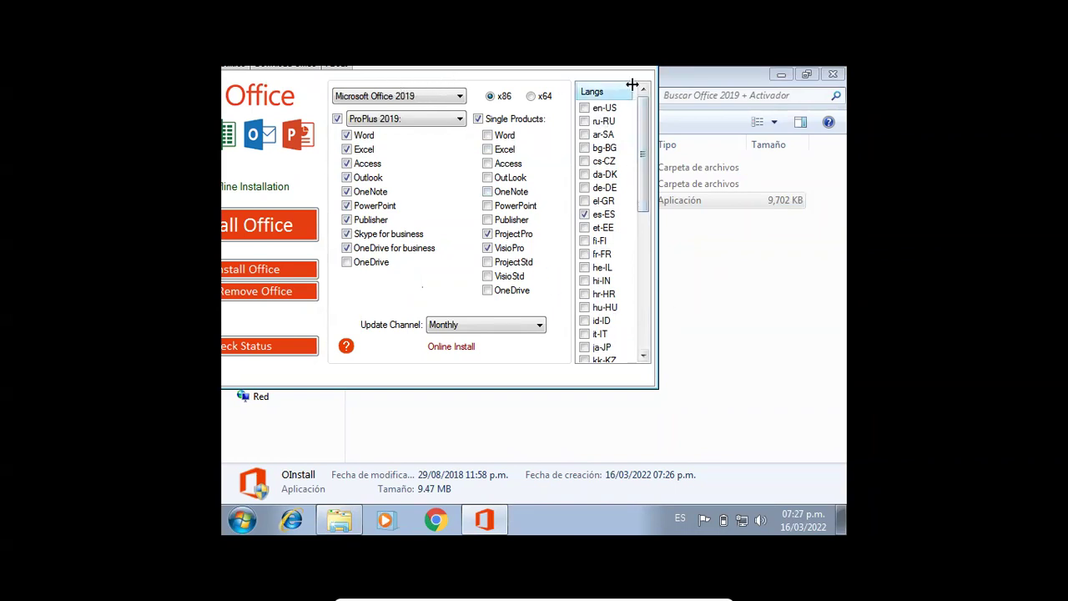
pyautogui.click(797, 72)
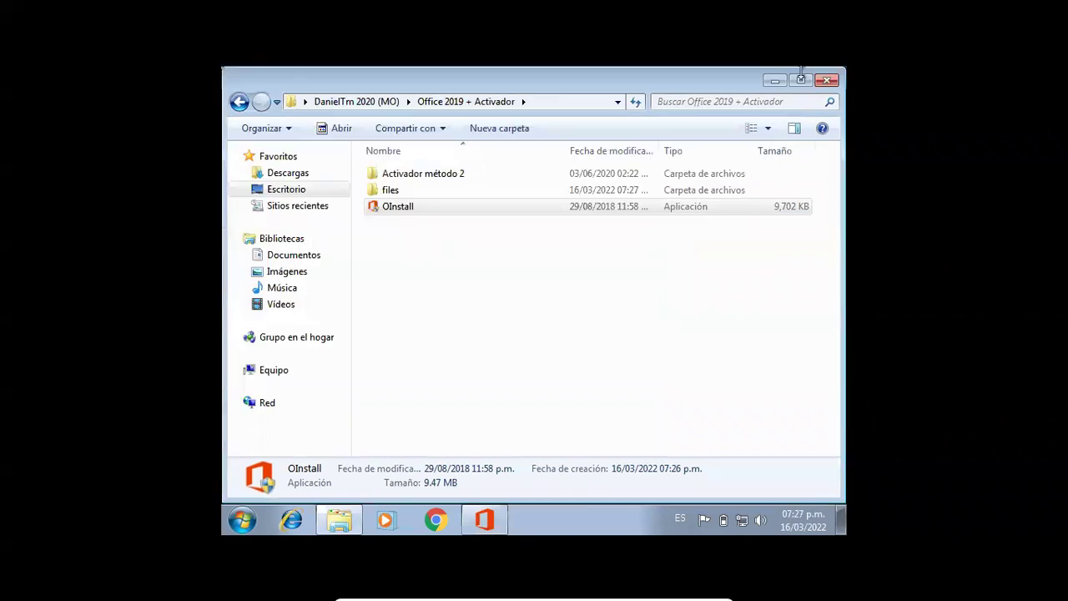
pyautogui.click(827, 81)
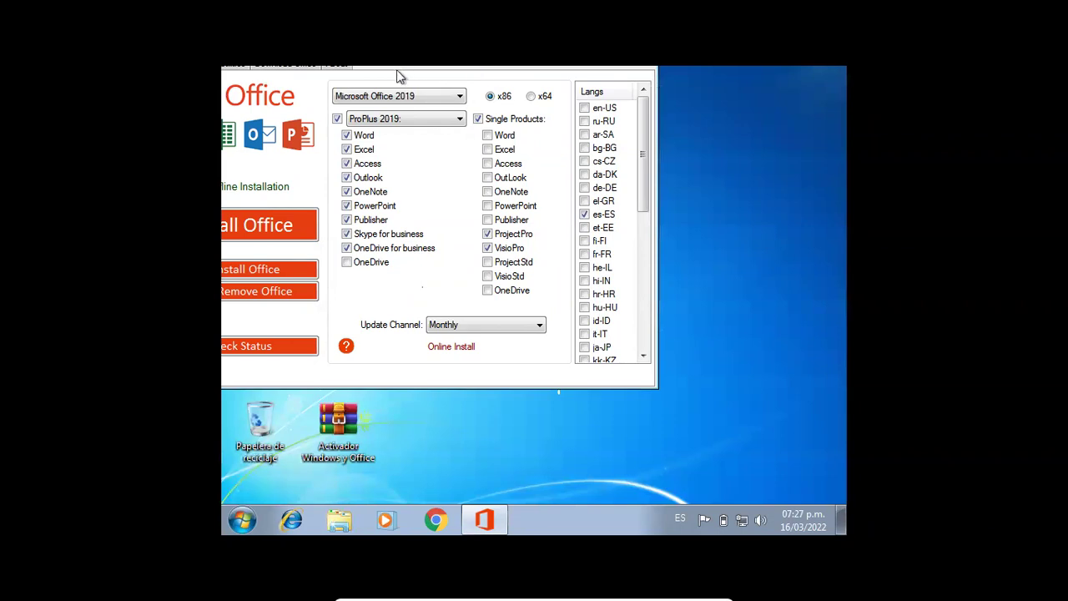
# - Move the Office 2013-2019 C2R Install window fully onto the screen
pyautogui.hotkey('alt', 'space')
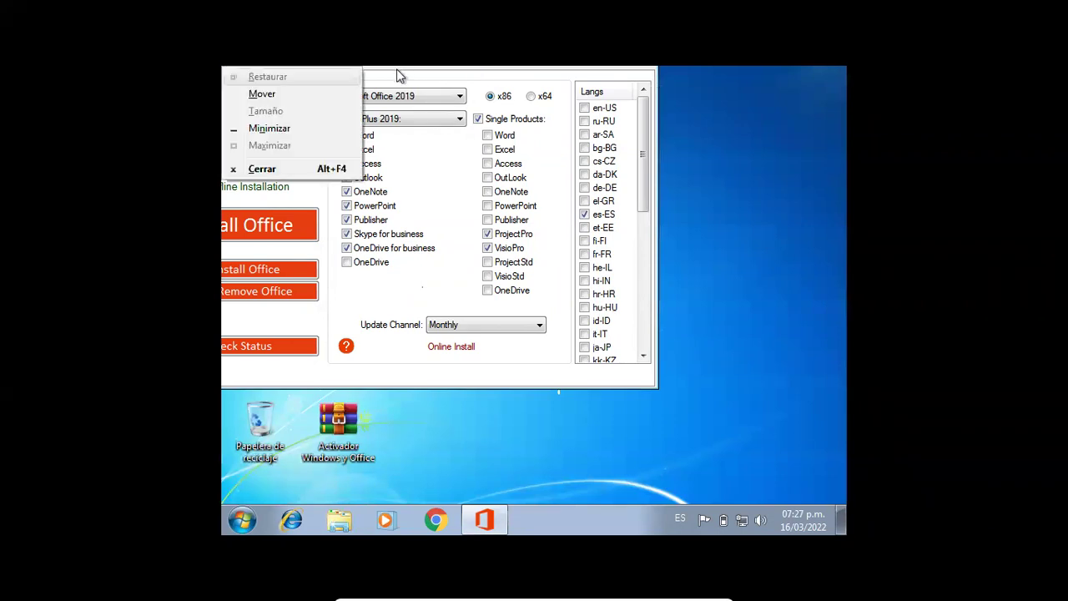
pyautogui.press('m')
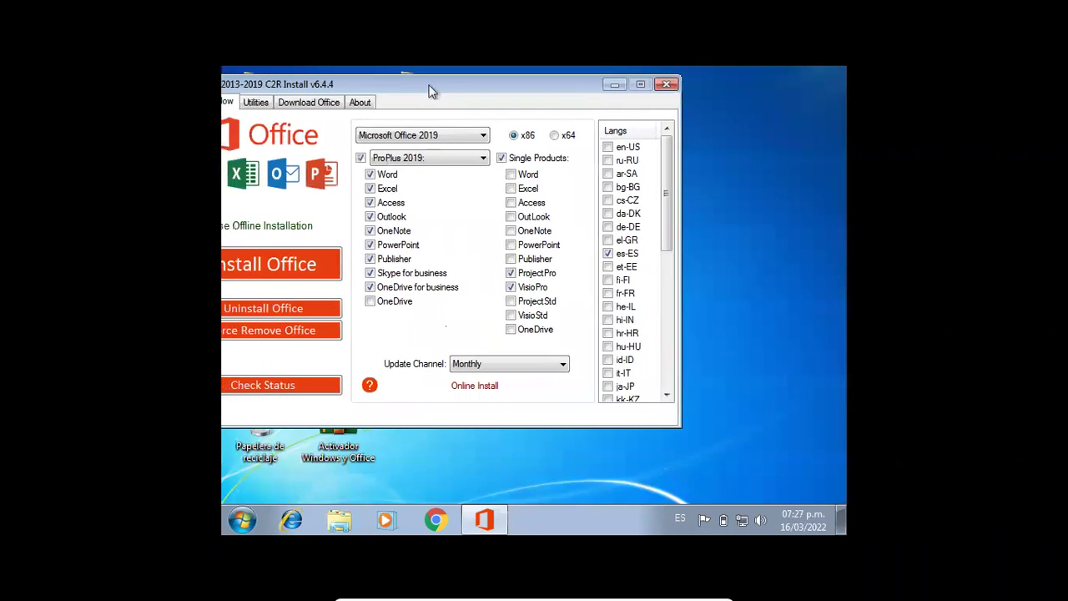
pyautogui.click(454, 92)
pyautogui.moveTo(454, 92); pyautogui.dragTo(515, 106)
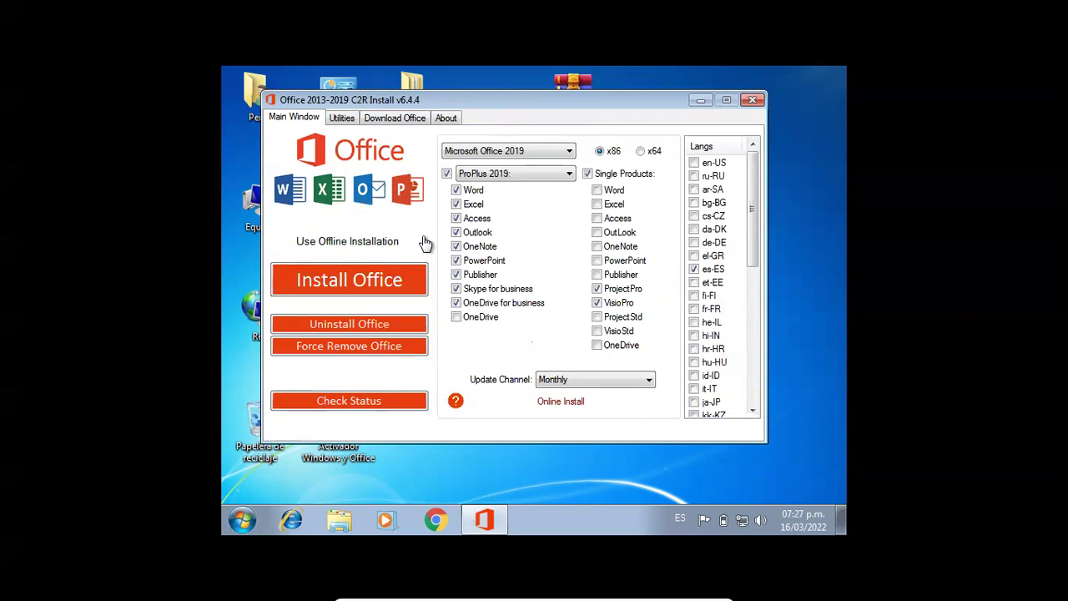
# - Convert Office from retail to volume licensing with Office RETAIL => VL in Utilities
pyautogui.click(339, 119)
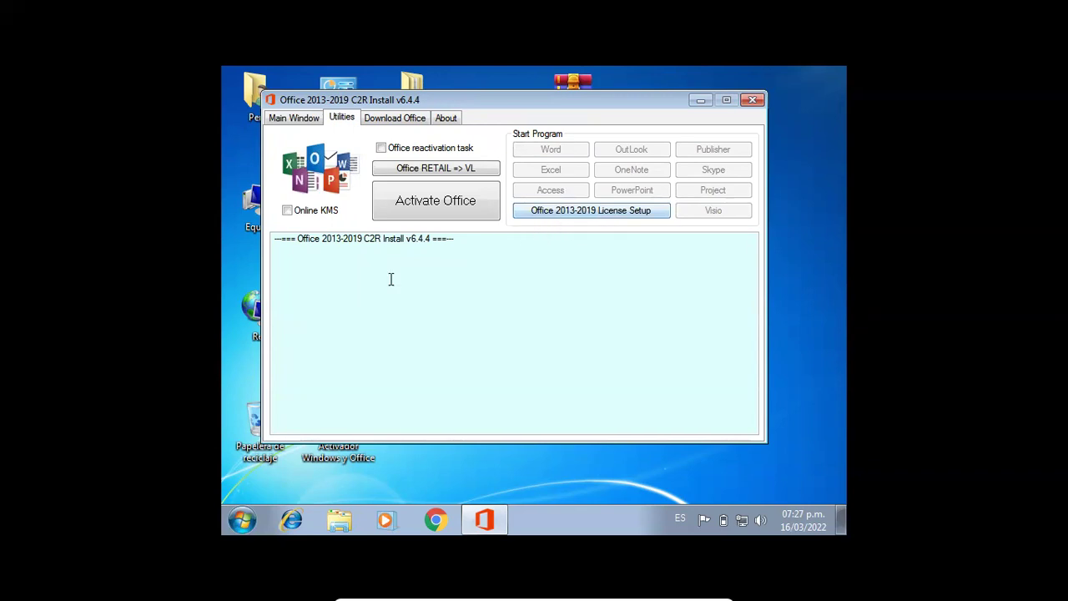
pyautogui.moveTo(294, 238); pyautogui.dragTo(442, 239)
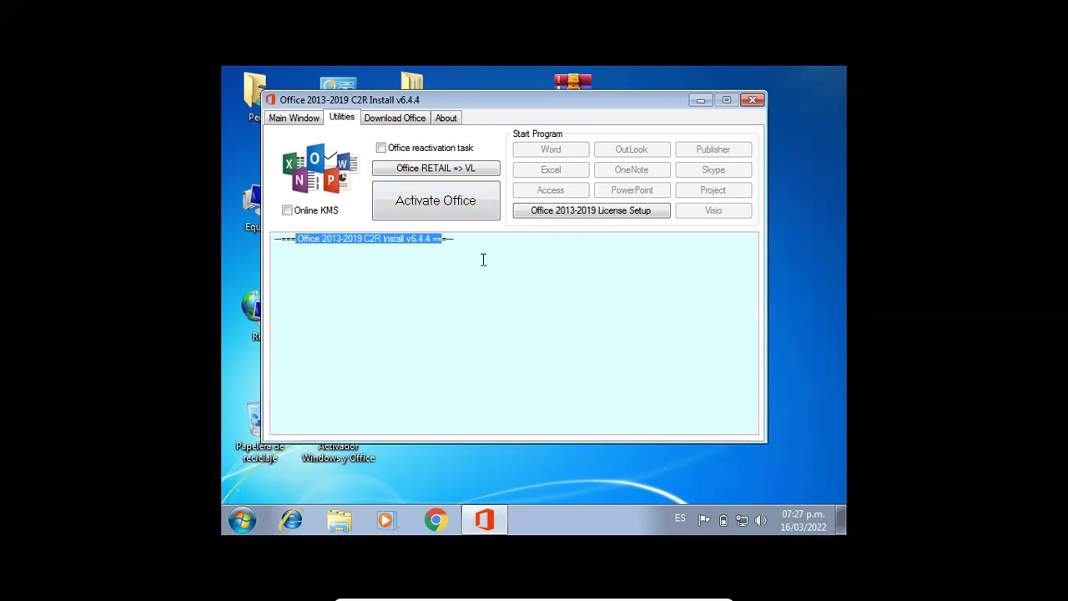
pyautogui.click(413, 176)
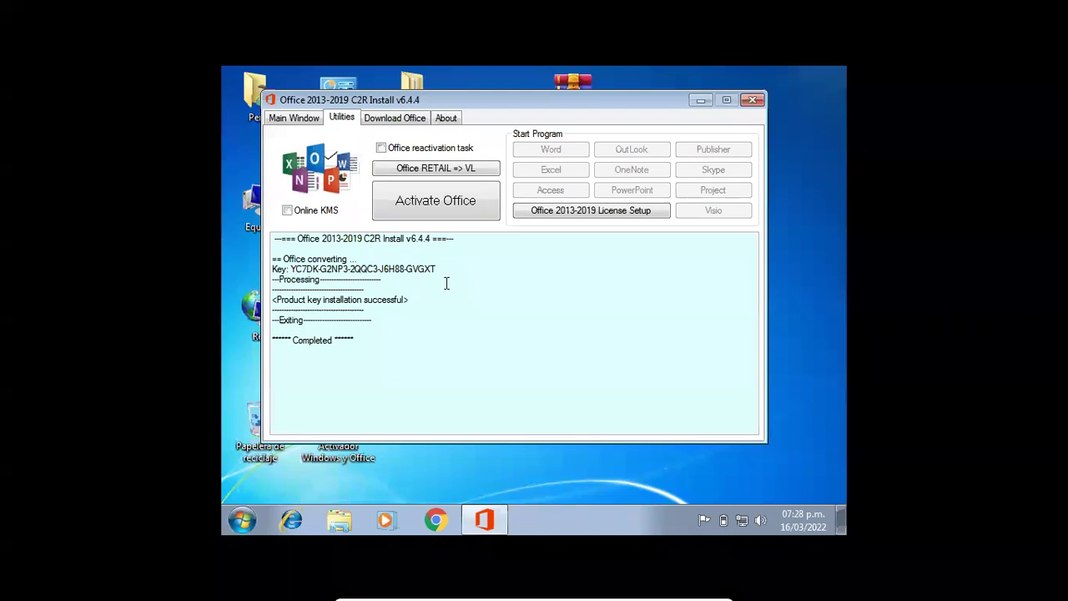
# - Activate Office, allowing the KMS emulator through the firewall, then close the tool
pyautogui.click(440, 213)
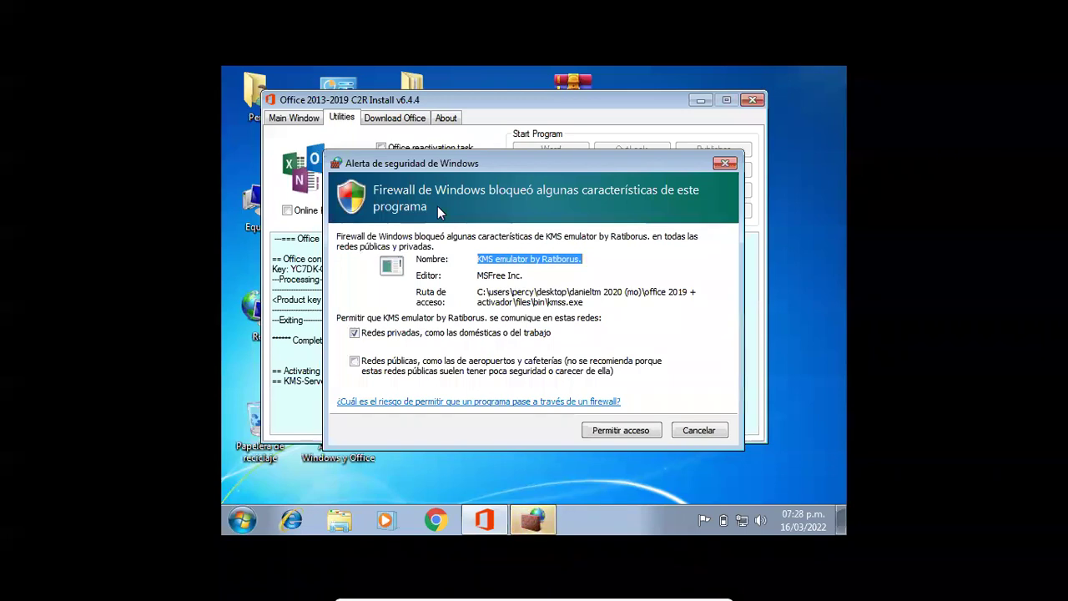
pyautogui.click(617, 432)
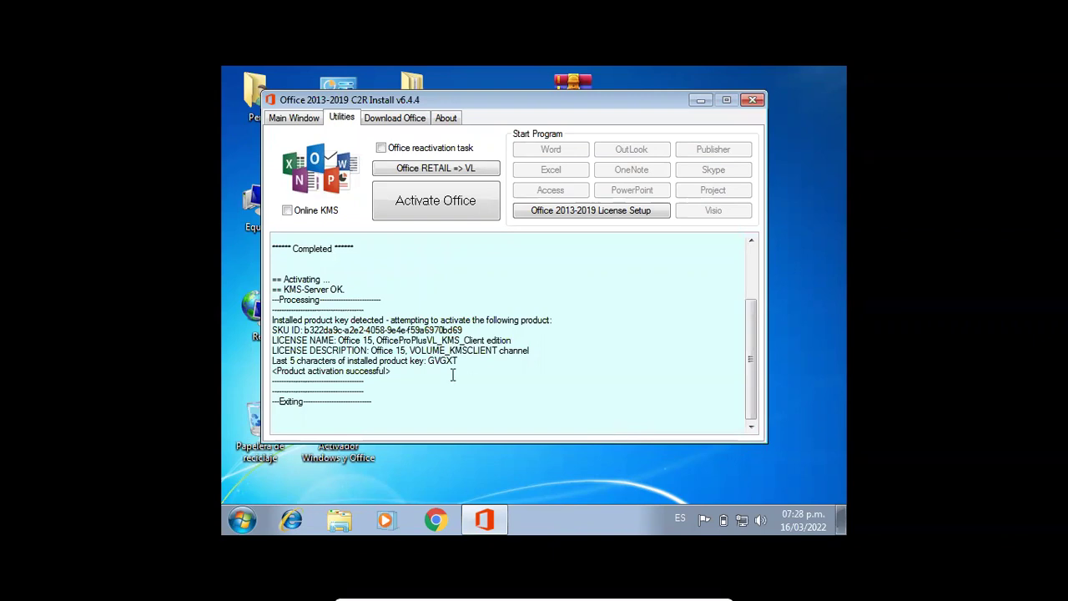
pyautogui.moveTo(391, 372); pyautogui.dragTo(269, 374)
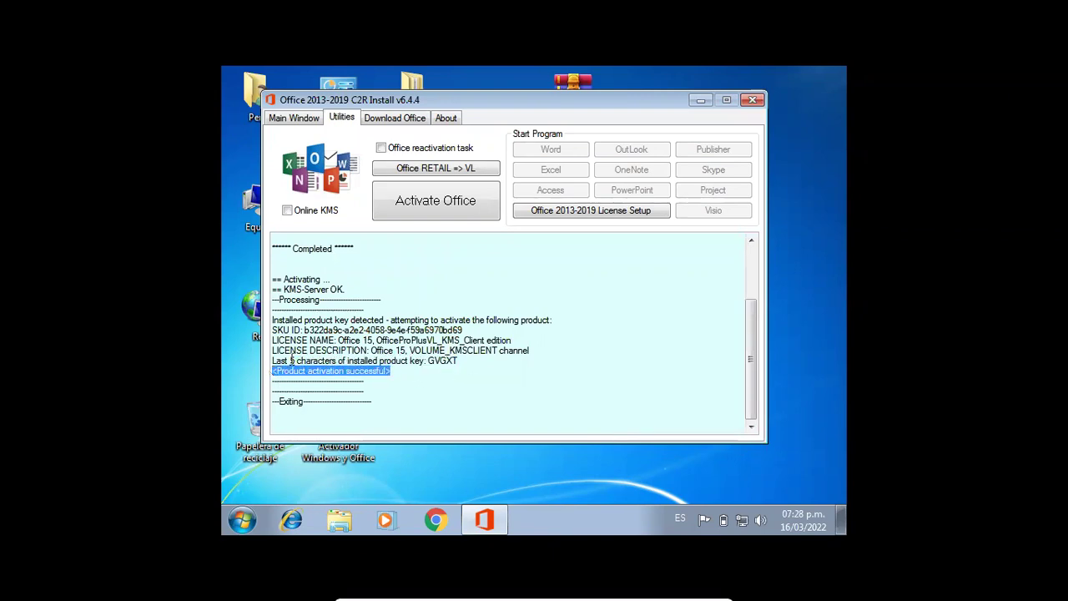
pyautogui.click(752, 100)
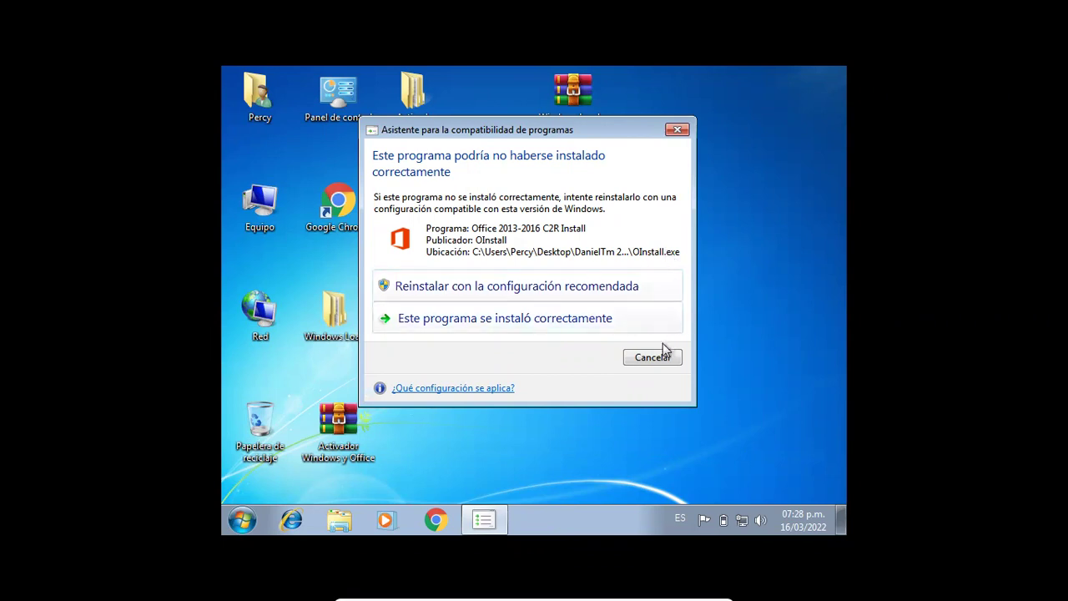
pyautogui.click(645, 332)
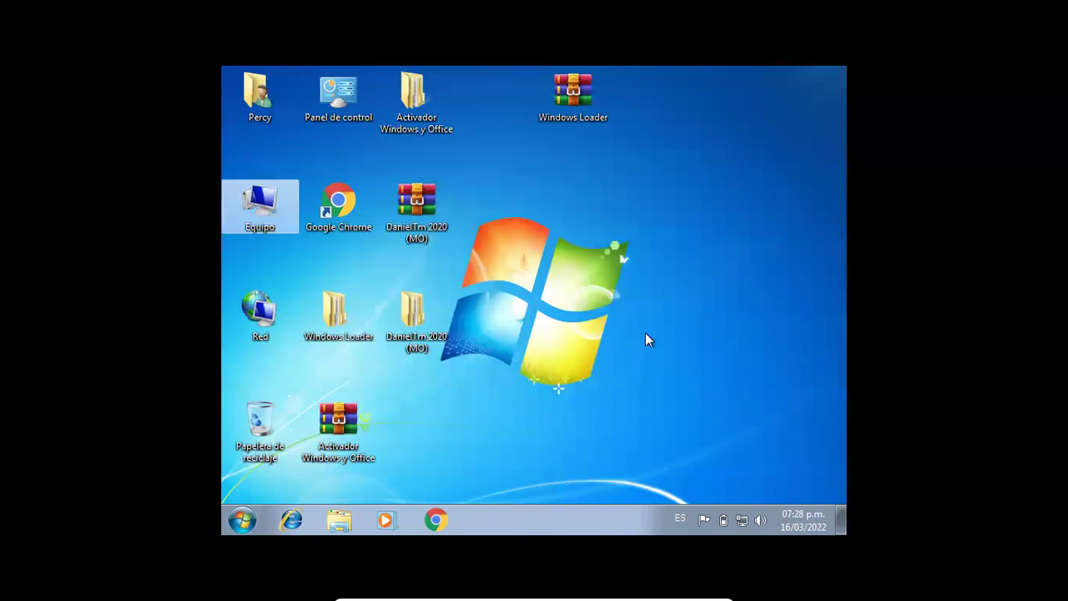
# - Start Word 2013 with a blank document and view ARCHIVO > Cuenta product activation
pyautogui.click(242, 522)
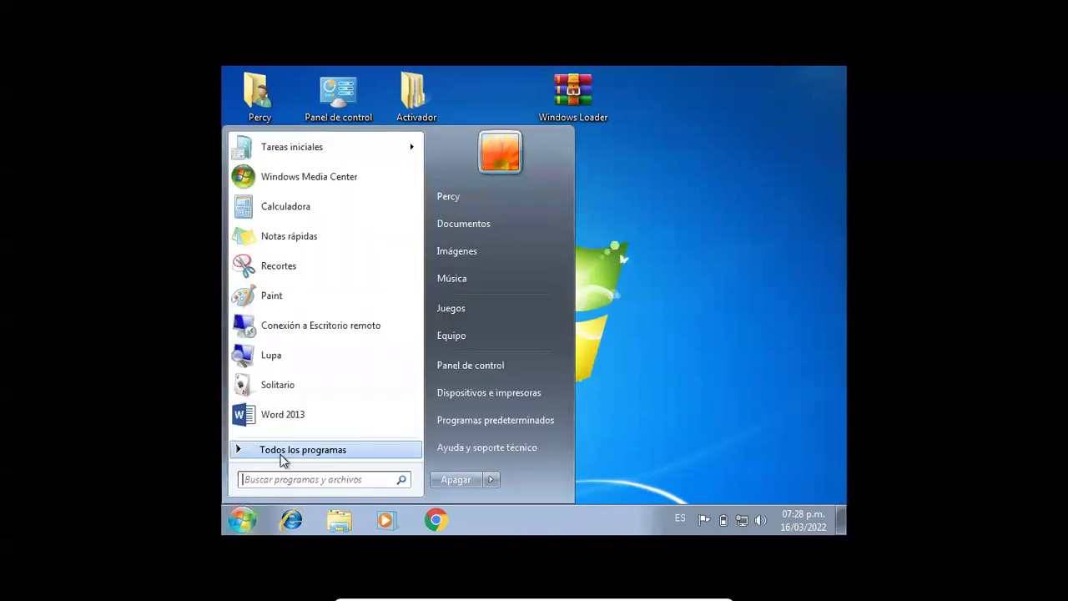
pyautogui.click(319, 423)
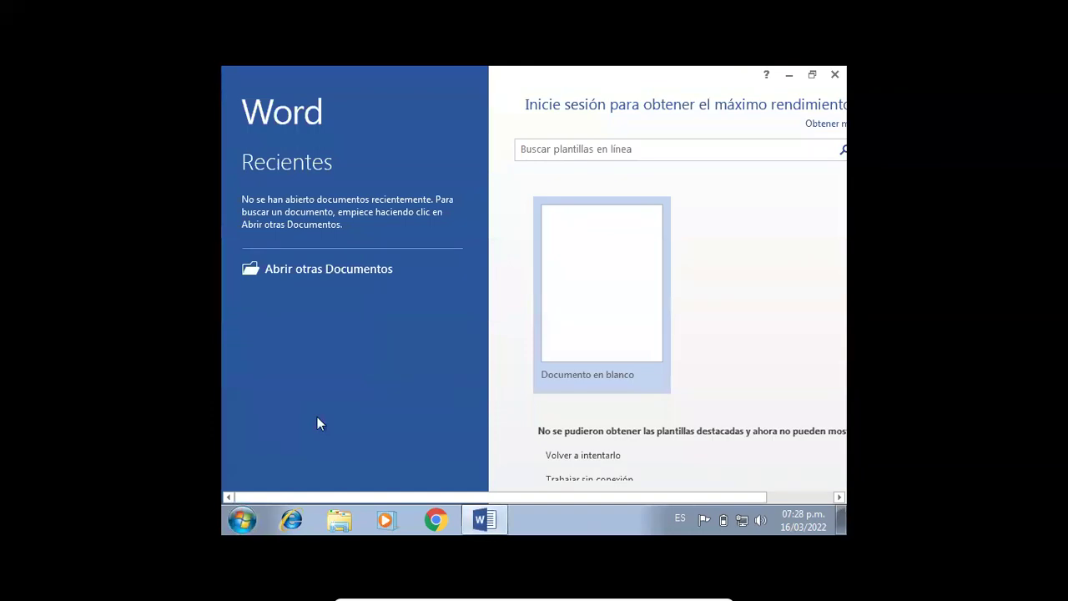
pyautogui.click(559, 331)
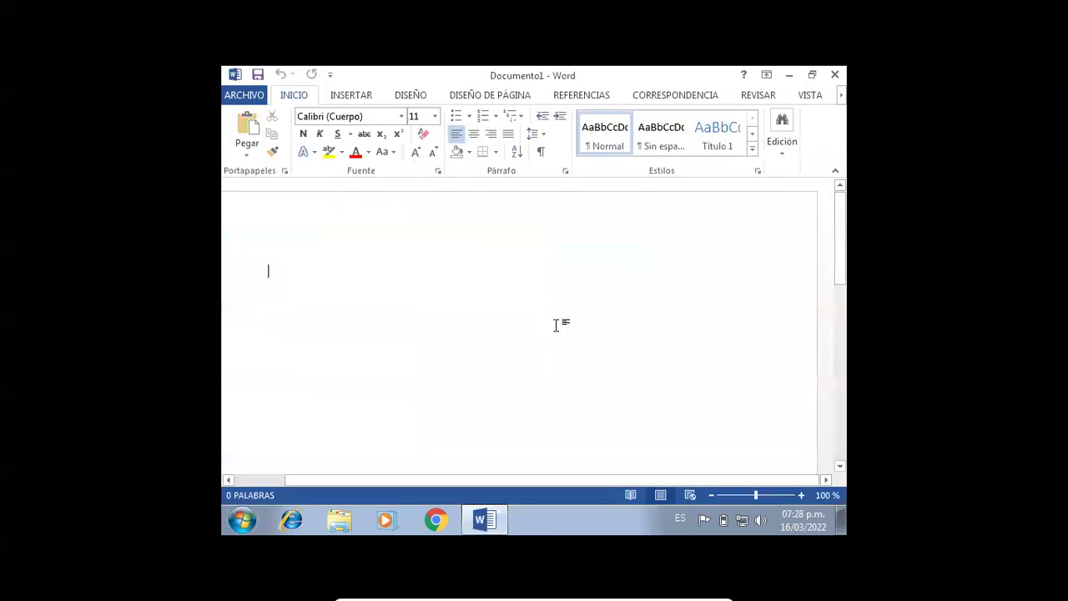
pyautogui.click(252, 97)
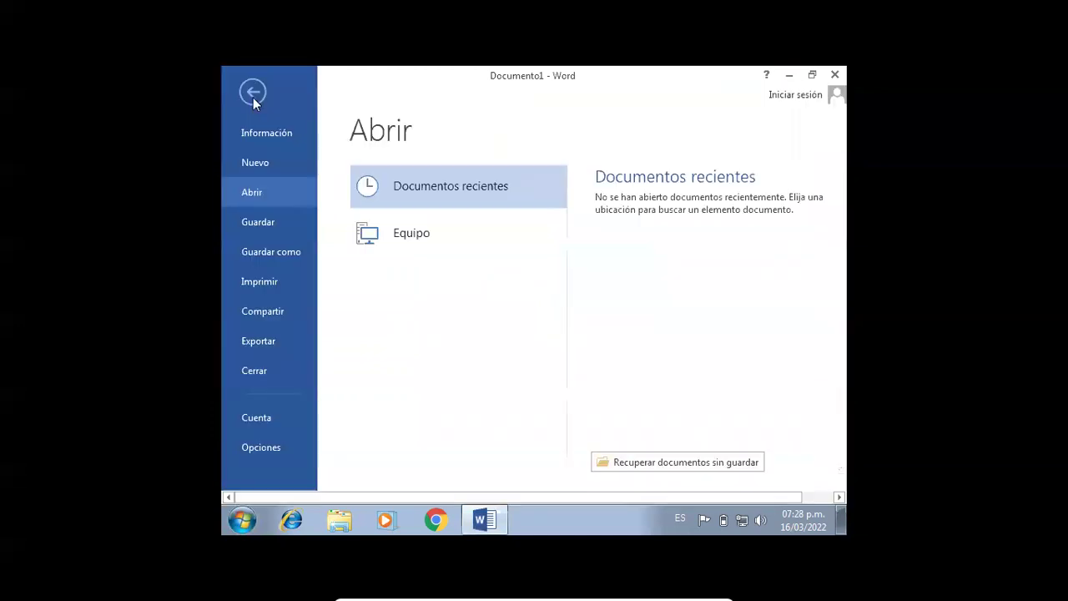
pyautogui.click(276, 413)
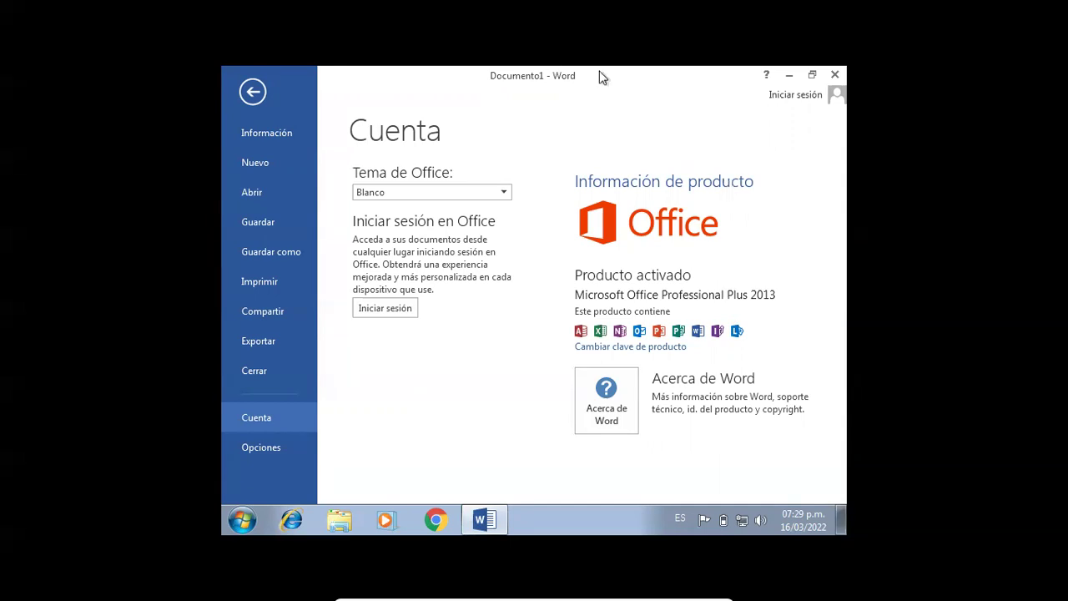
# - Close Word, then start Excel 2013 from Start search with a blank workbook
pyautogui.click(836, 77)
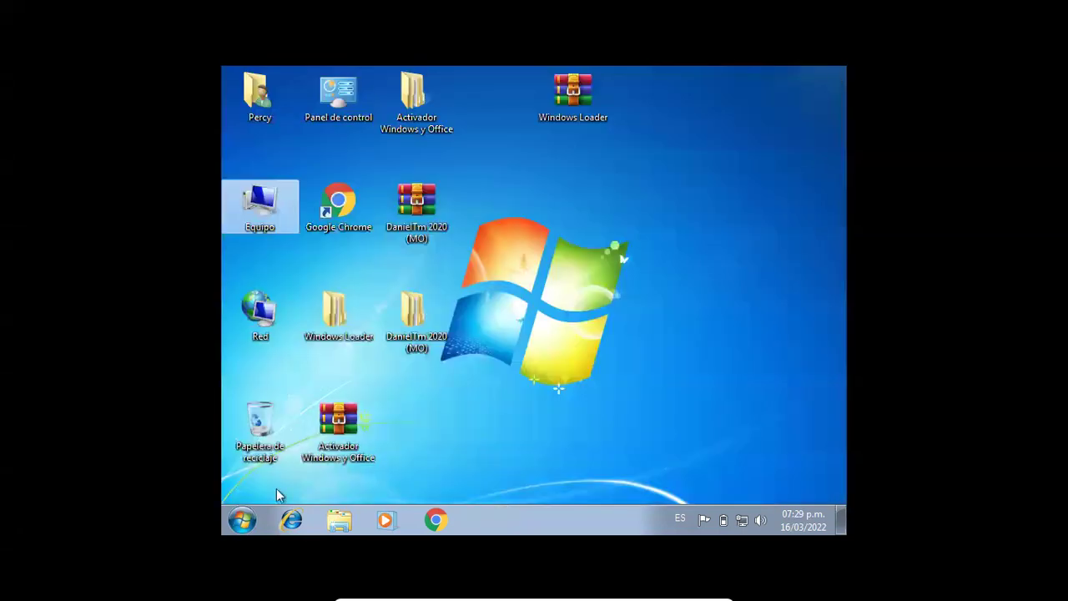
pyautogui.click(242, 519)
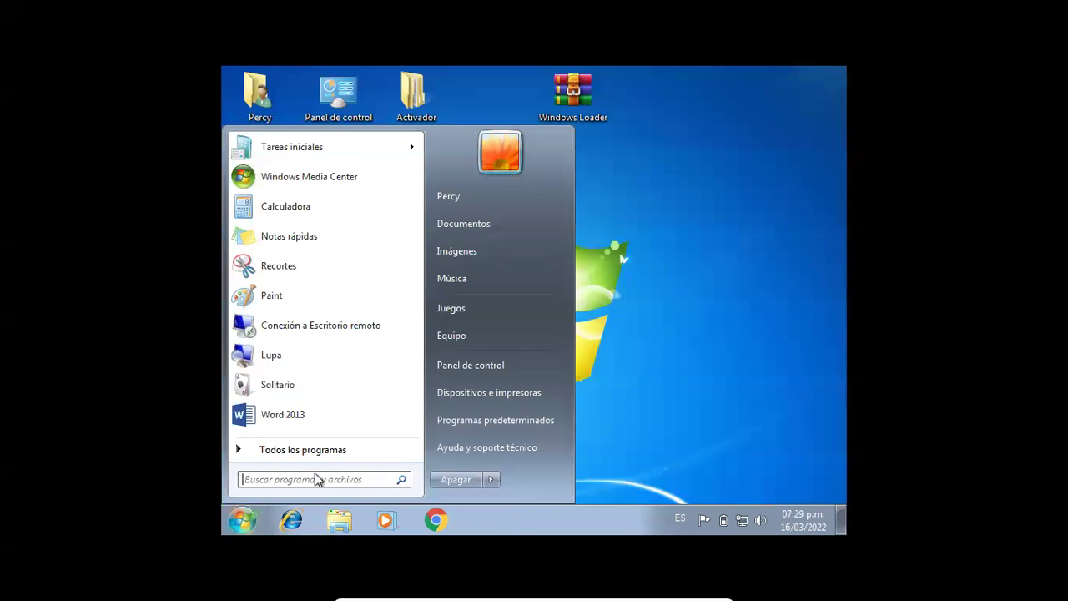
pyautogui.write('e')
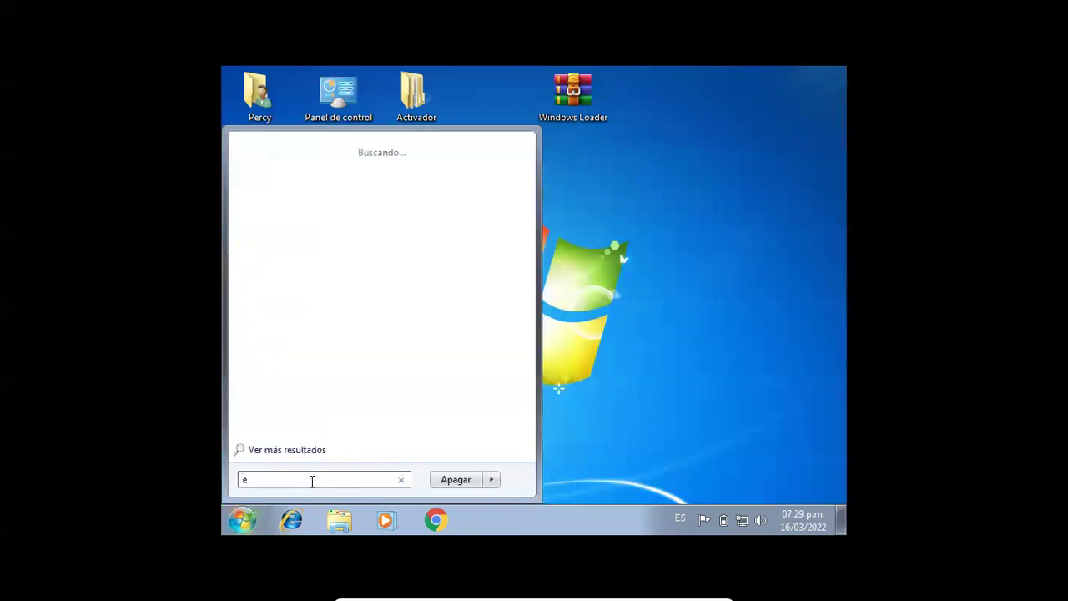
pyautogui.write('xcel')
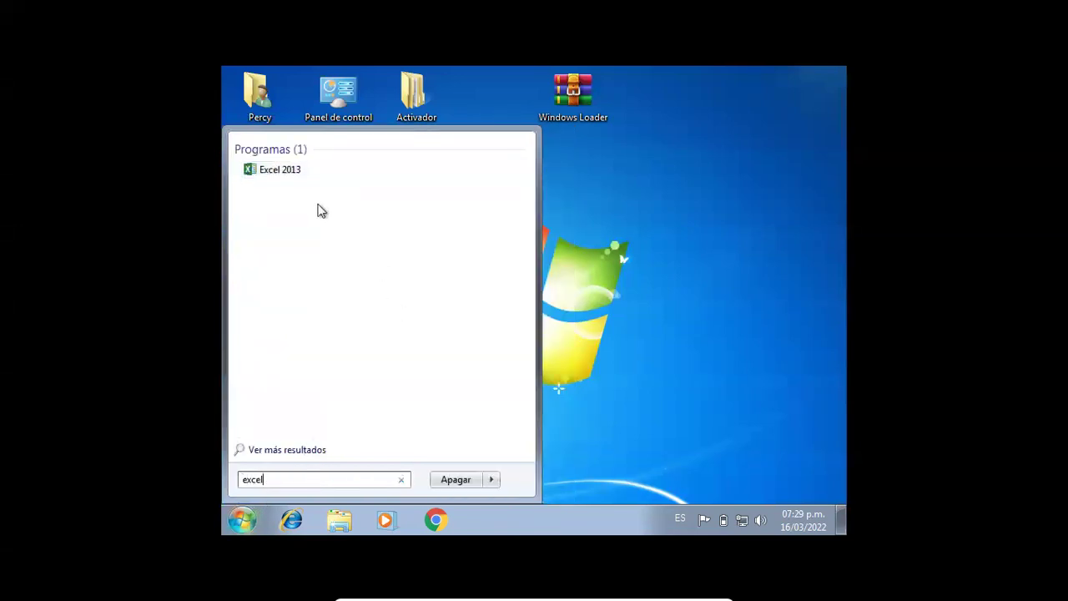
pyautogui.click(304, 177)
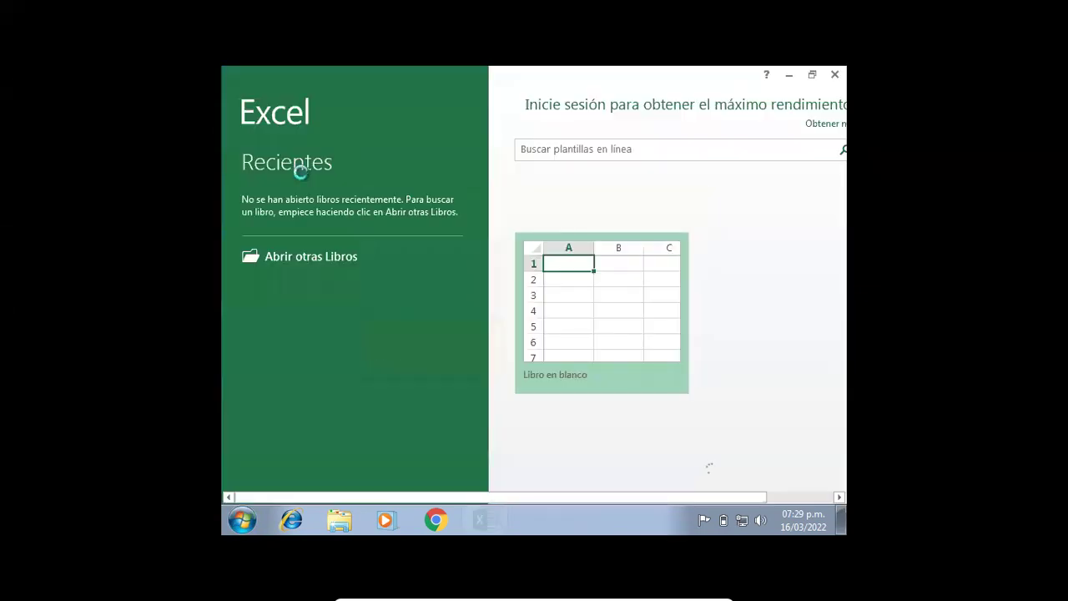
pyautogui.click(576, 344)
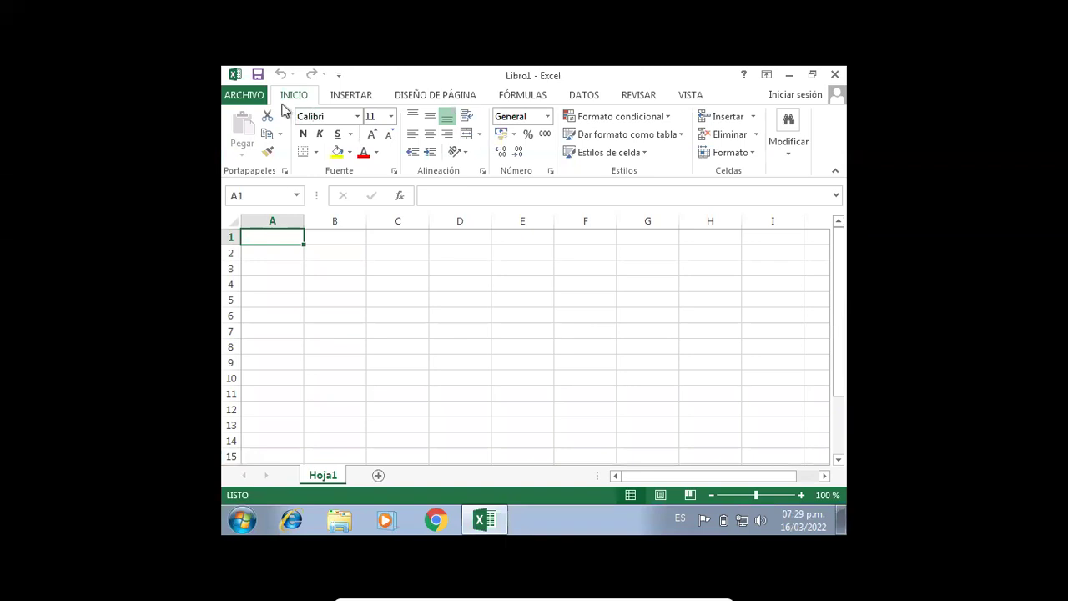
# - Confirm on ARCHIVO > Cuenta that Office Professional Plus 2013 is activated, then close Excel
pyautogui.click(256, 96)
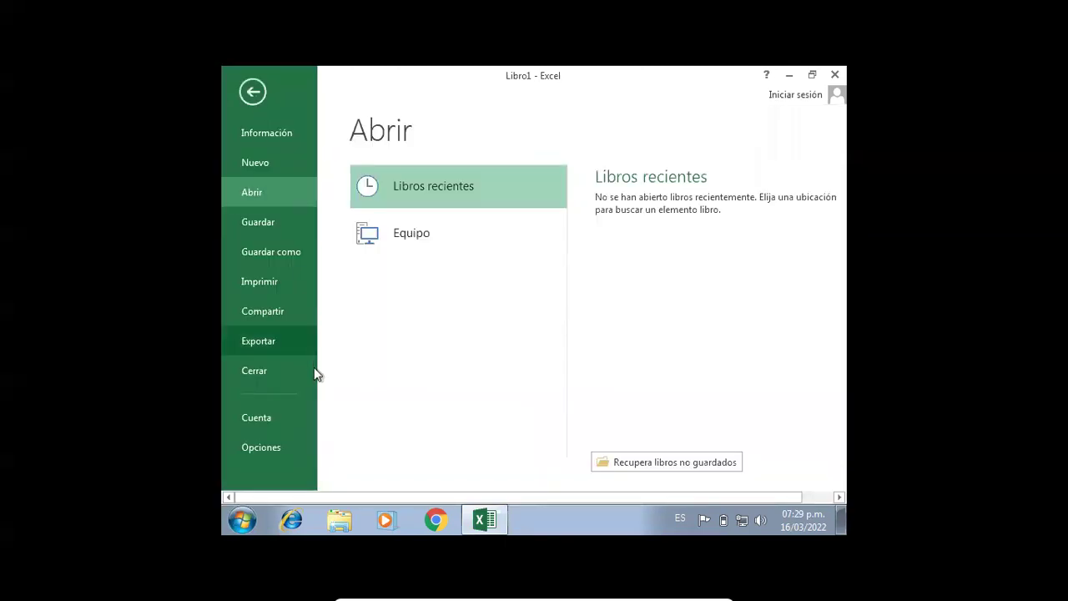
pyautogui.click(297, 418)
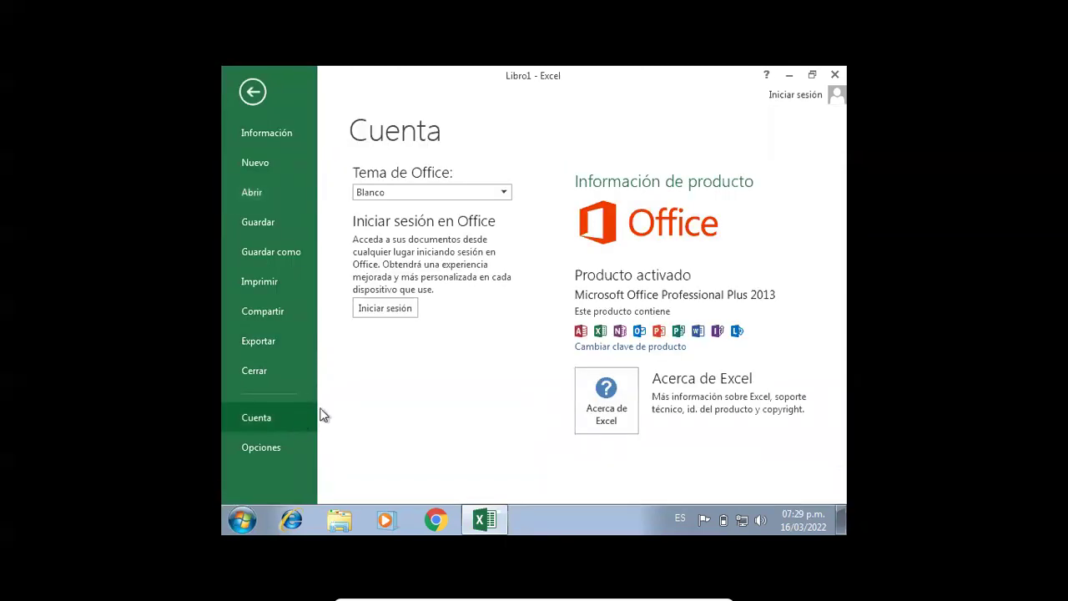
pyautogui.click(253, 93)
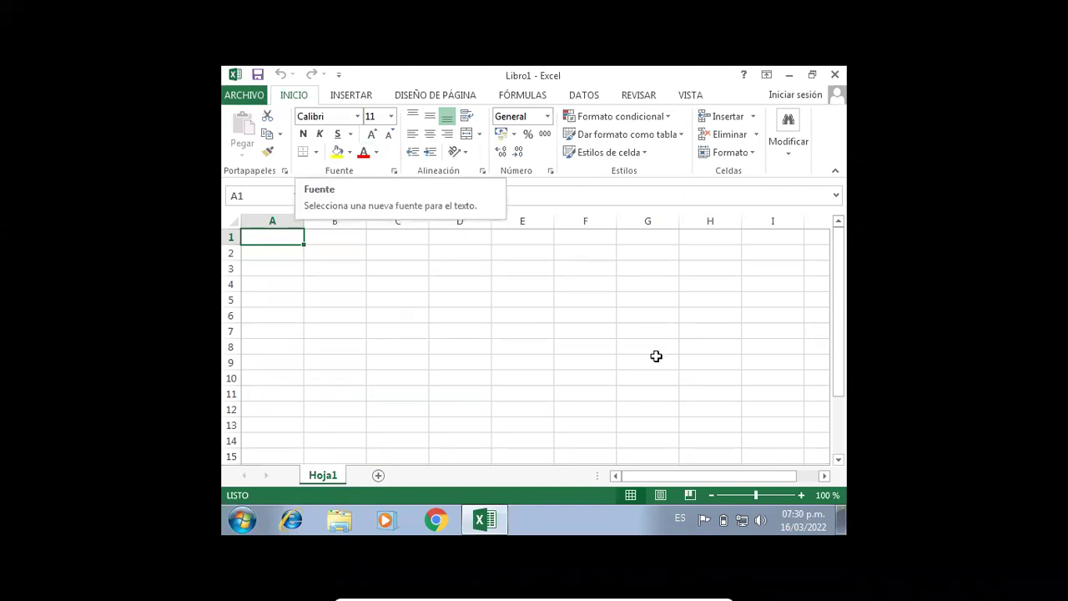
pyautogui.click(609, 336)
pyautogui.click(450, 304)
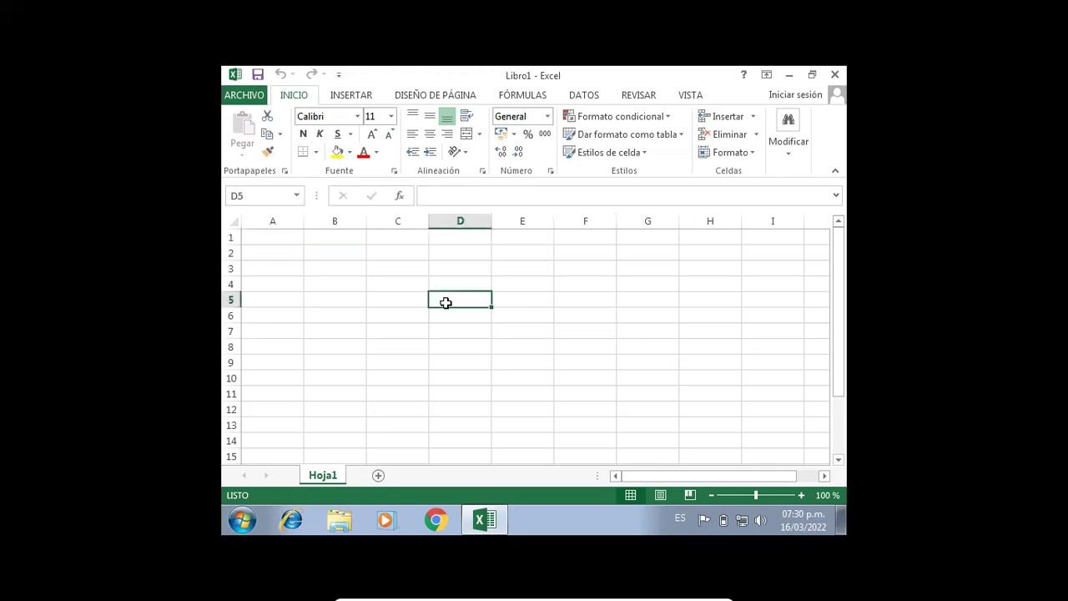
pyautogui.click(835, 75)
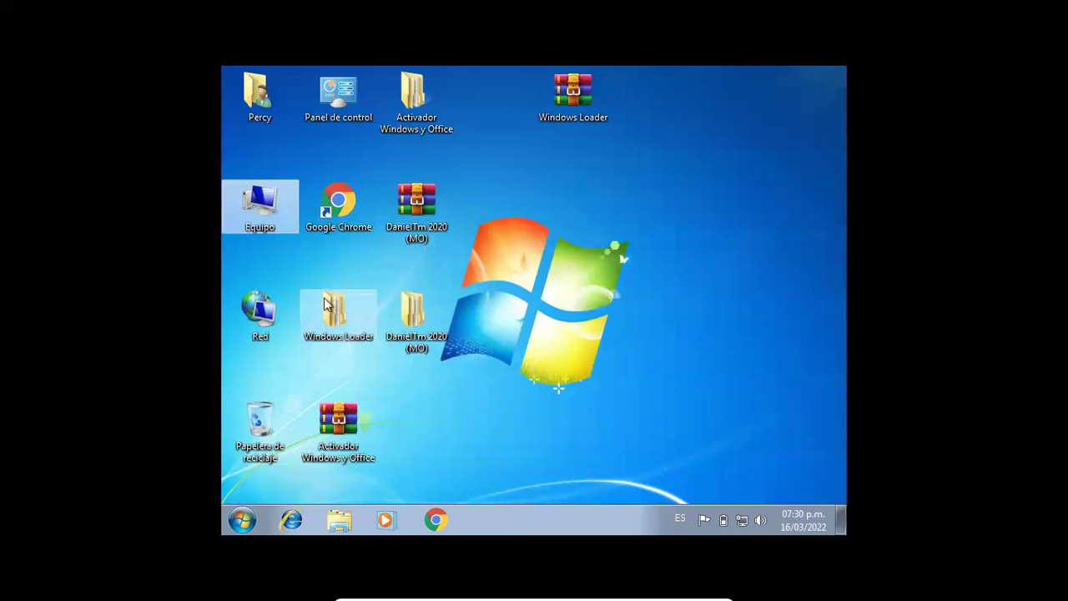
# - Inspect the Windows Loader folder's Properties, then close them
pyautogui.moveTo(310, 275); pyautogui.dragTo(353, 361)
pyautogui.rightClick(309, 332)
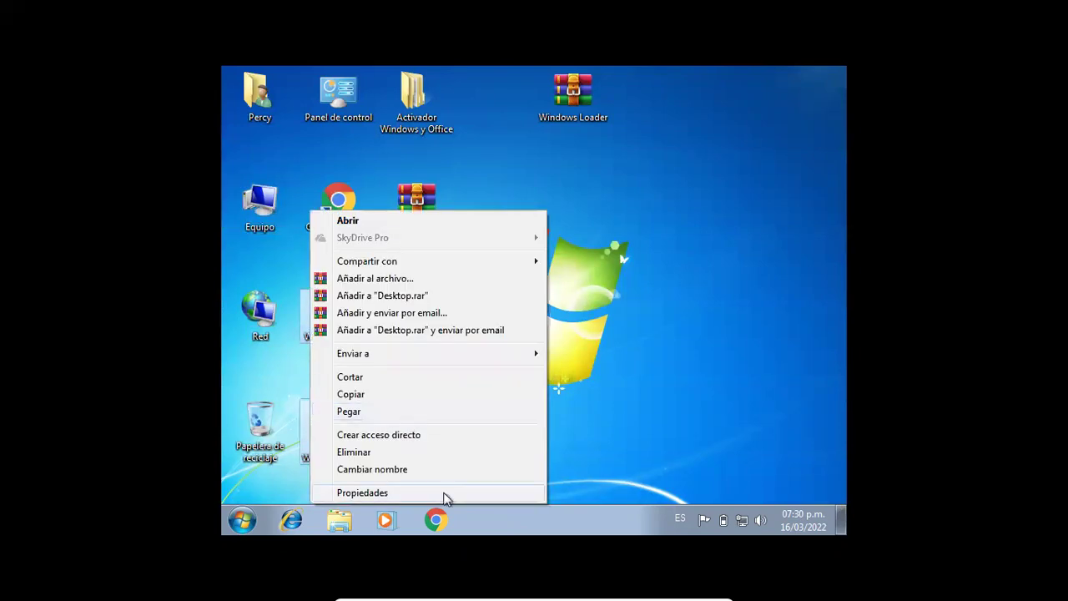
pyautogui.click(443, 496)
pyautogui.rightClick(681, 341)
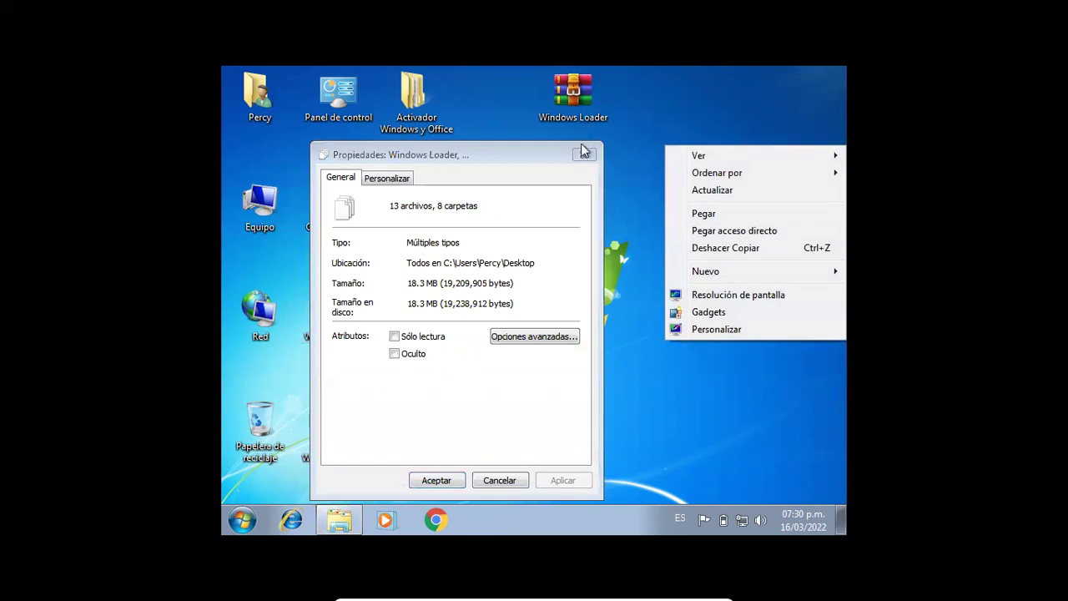
pyautogui.click(584, 154)
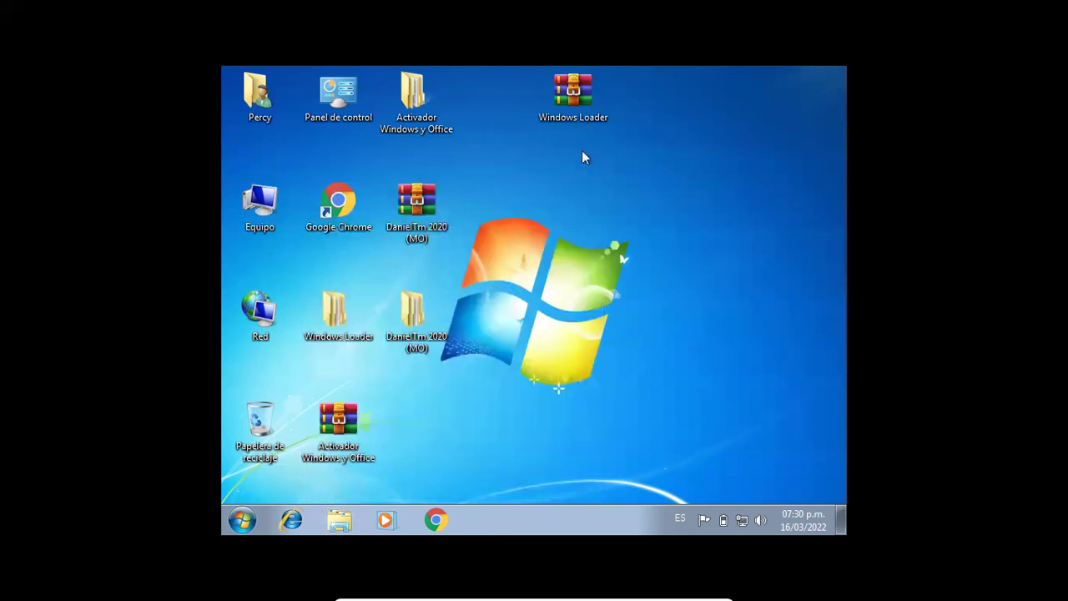
# - Drag the activator folders, DanielTm 2020 (MO) and Windows Loader archives to the Recycle Bin, then refresh the desktop
pyautogui.moveTo(301, 287); pyautogui.dragTo(438, 441)
pyautogui.moveTo(354, 428); pyautogui.dragTo(269, 430)
pyautogui.moveTo(437, 207); pyautogui.dragTo(280, 428)
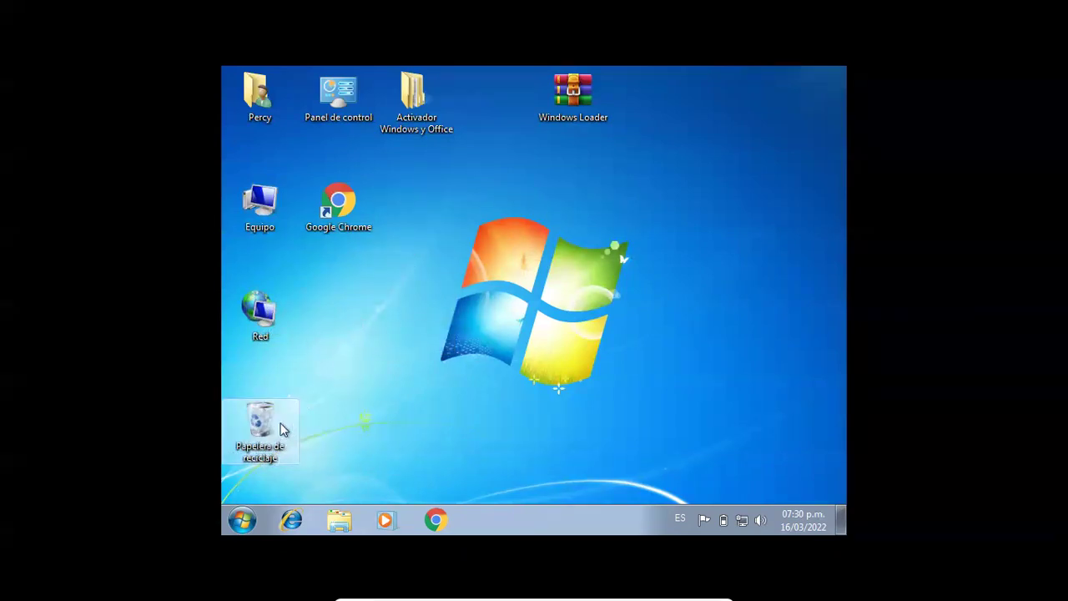
pyautogui.moveTo(580, 120); pyautogui.dragTo(281, 443)
pyautogui.rightClick(499, 244)
pyautogui.click(543, 288)
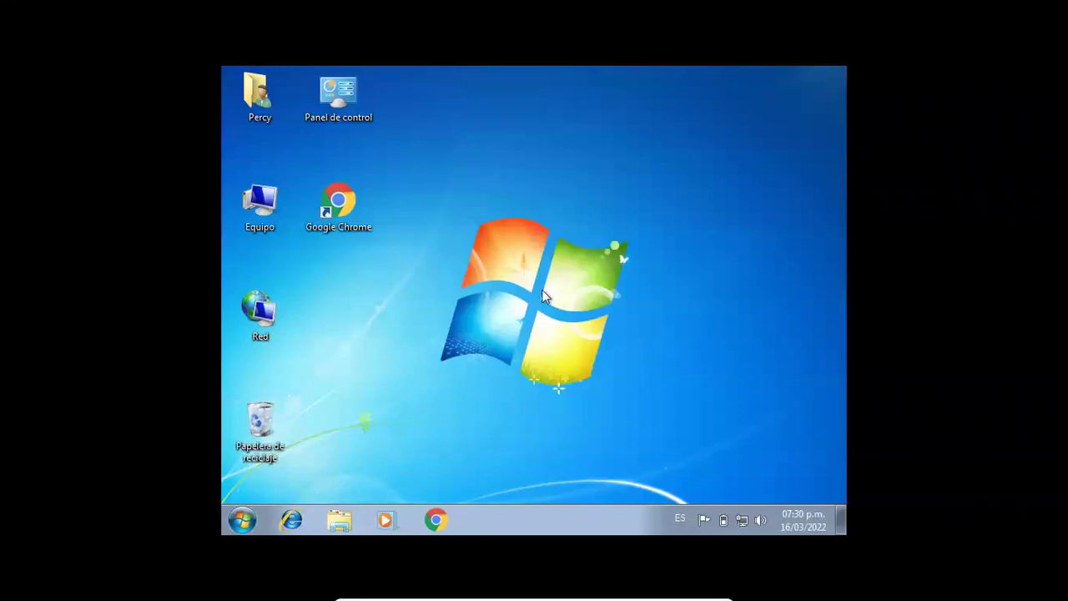
pyautogui.click(235, 525)
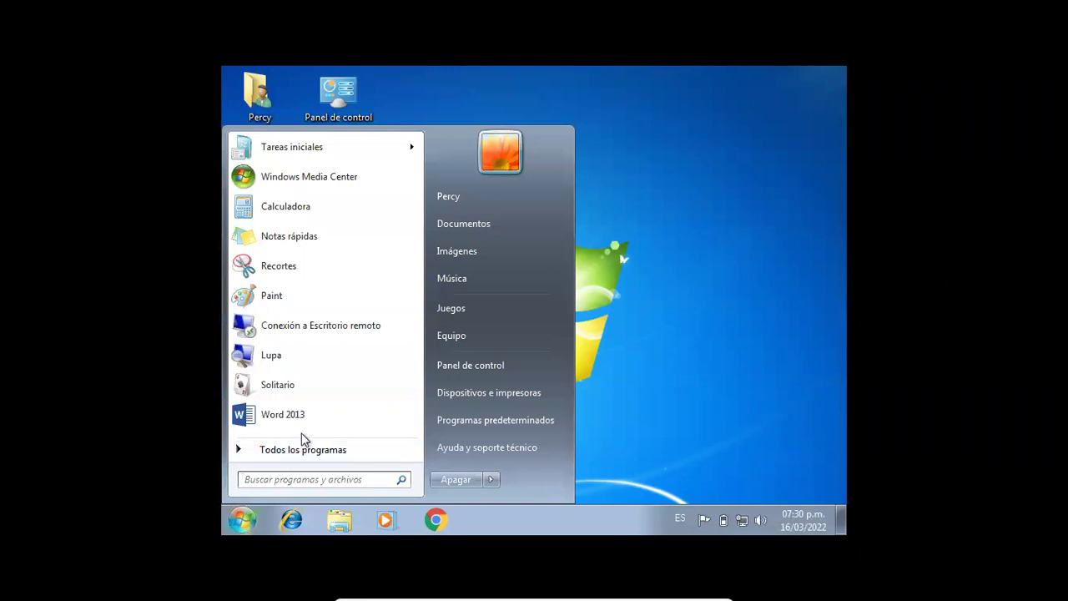
pyautogui.click(307, 414)
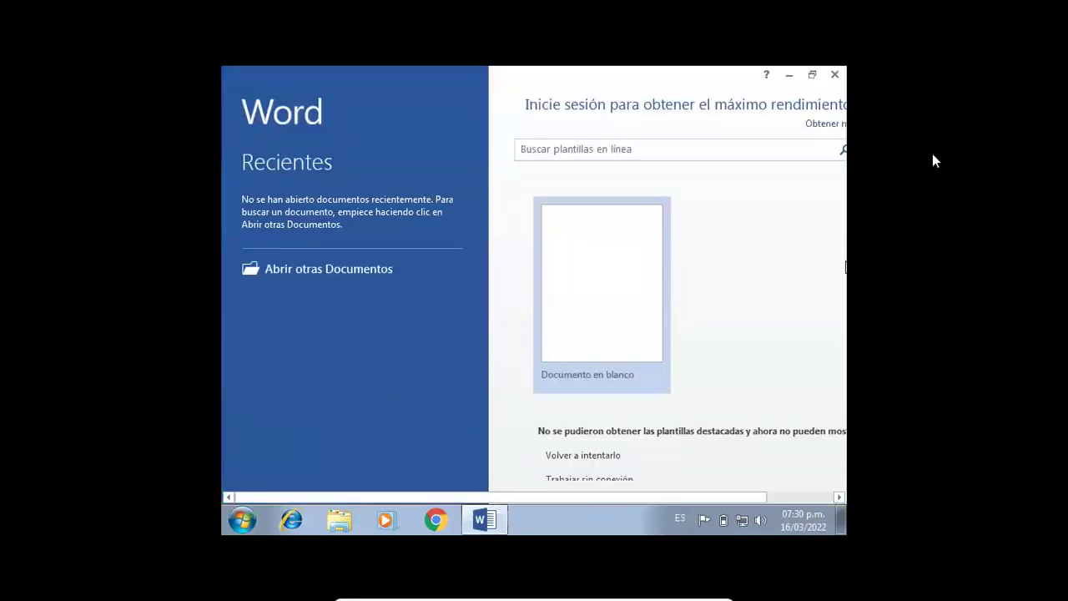
pyautogui.click(835, 75)
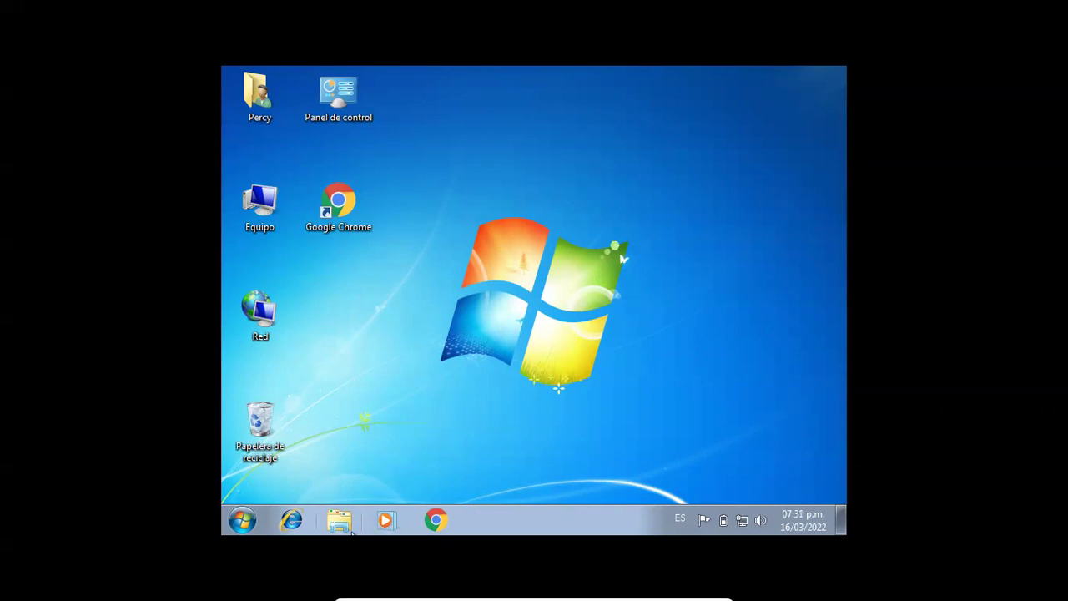
# - Restore the DanielTm 2020 (MO) folder from the Recycle Bin
pyautogui.doubleClick(277, 428)
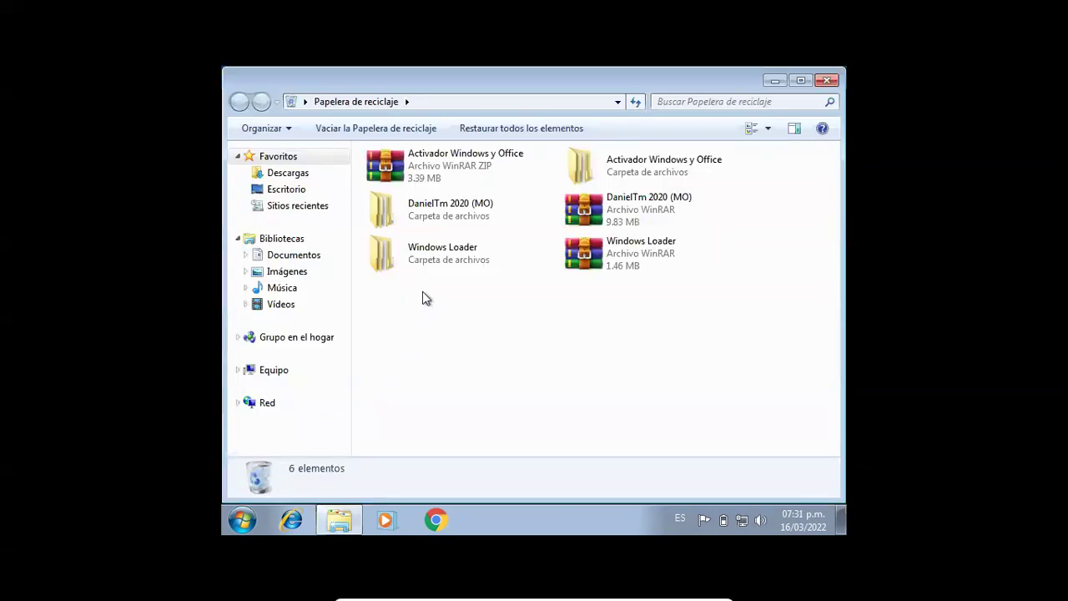
pyautogui.click(469, 218)
pyautogui.rightClick(470, 218)
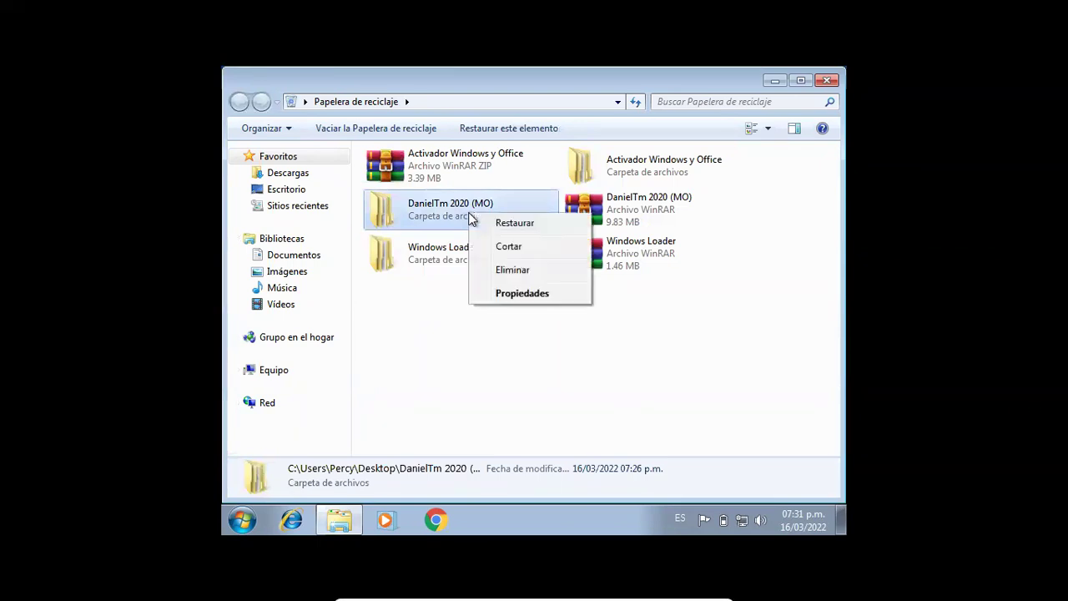
pyautogui.click(506, 223)
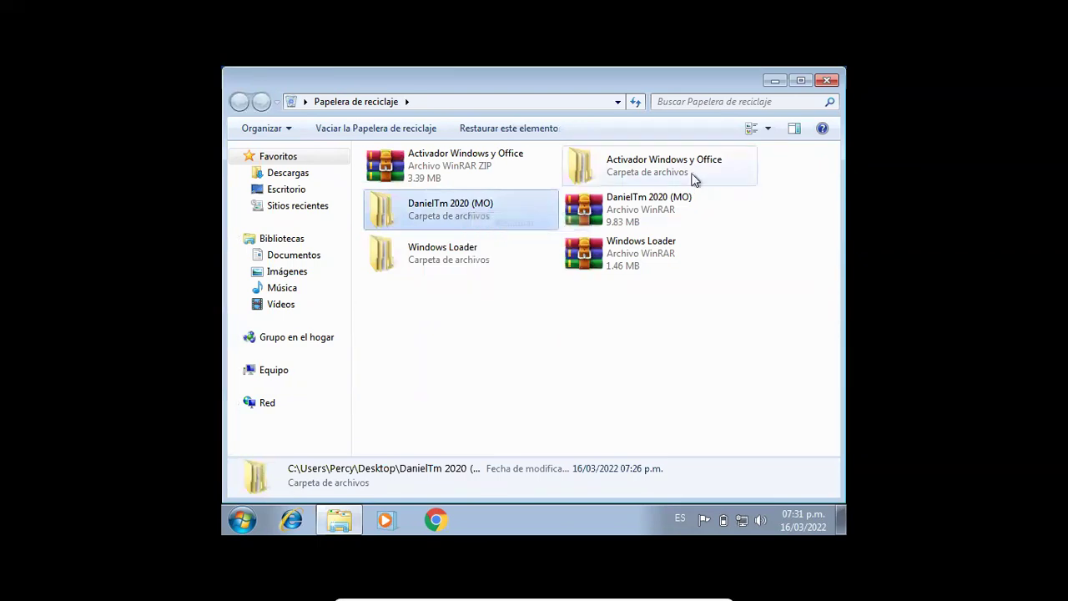
pyautogui.click(826, 80)
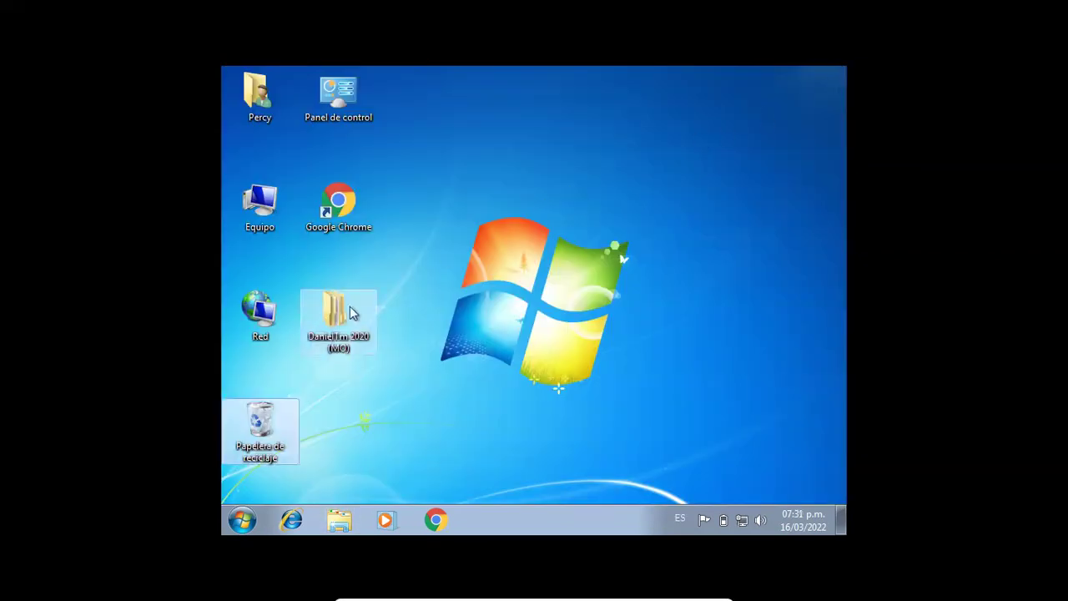
# - Open DanielTm 2020 (MO) and its Office 2019 + Activador folder, selecting OInstall
pyautogui.doubleClick(337, 315)
pyautogui.click(419, 175)
pyautogui.doubleClick(419, 175)
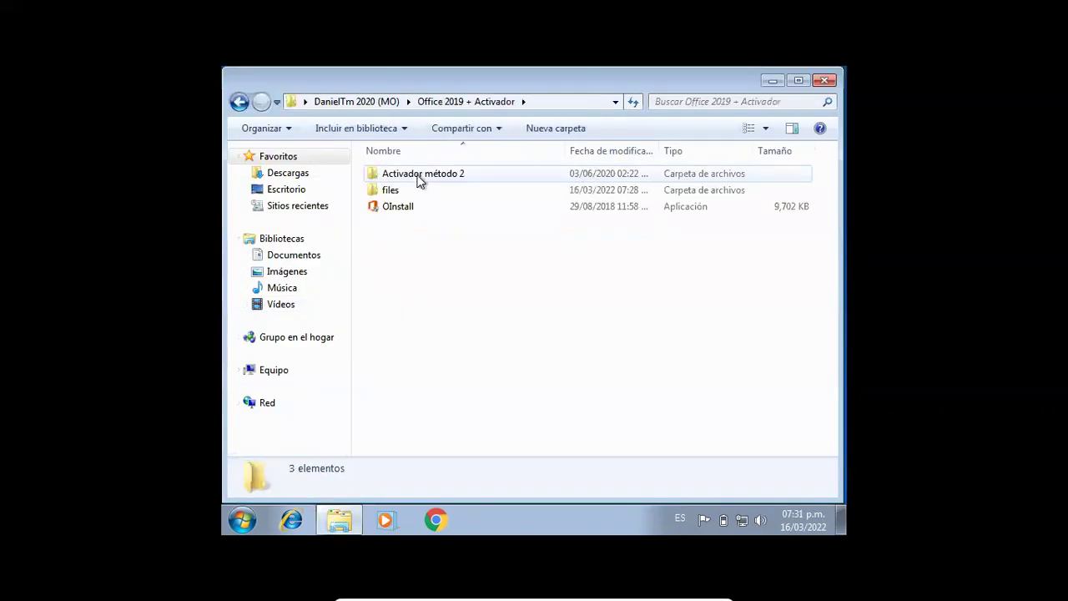
pyautogui.click(403, 208)
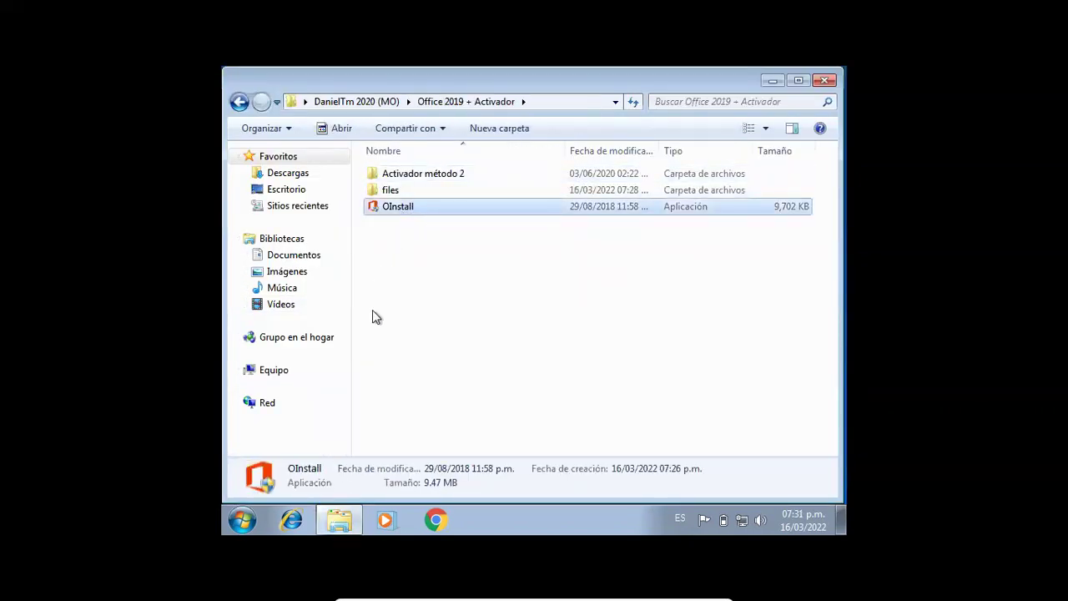
# - Dismiss the Start menu search and launch OInstall
pyautogui.click(237, 522)
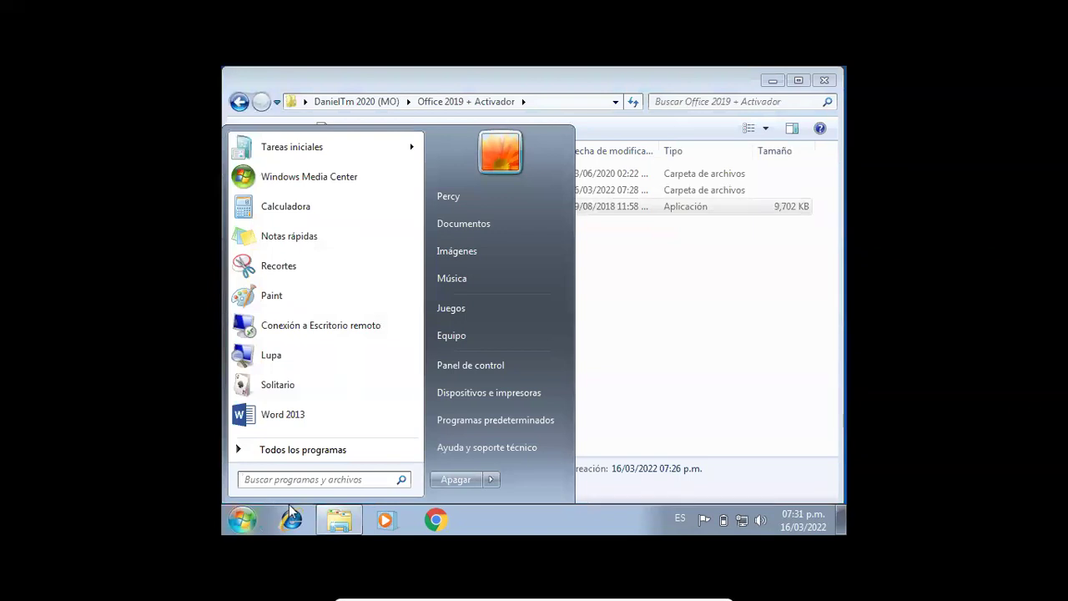
pyautogui.write('vi')
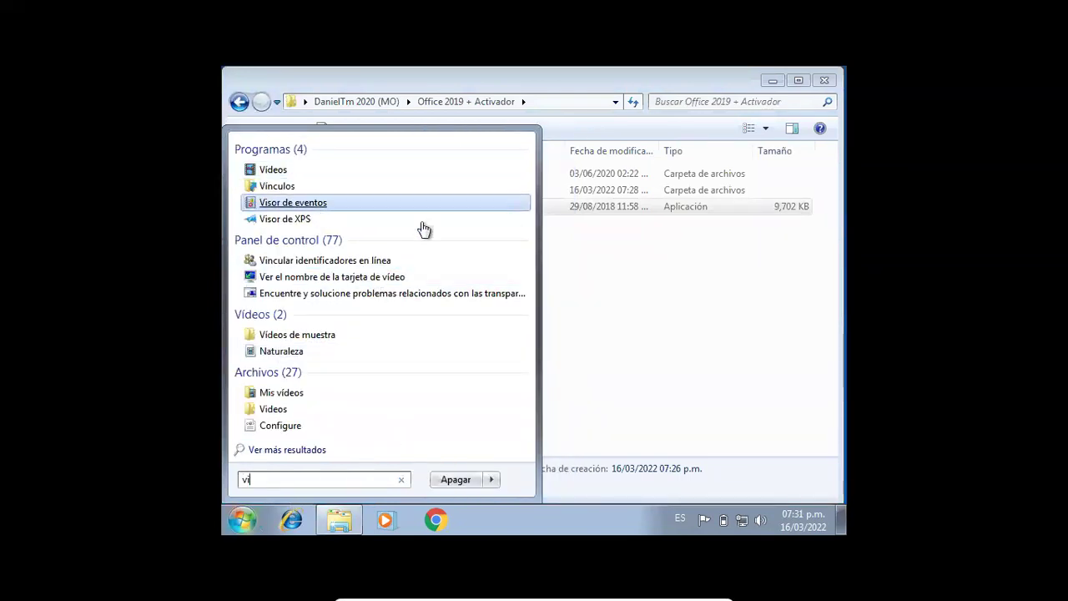
pyautogui.click(710, 322)
pyautogui.click(710, 322)
pyautogui.doubleClick(381, 208)
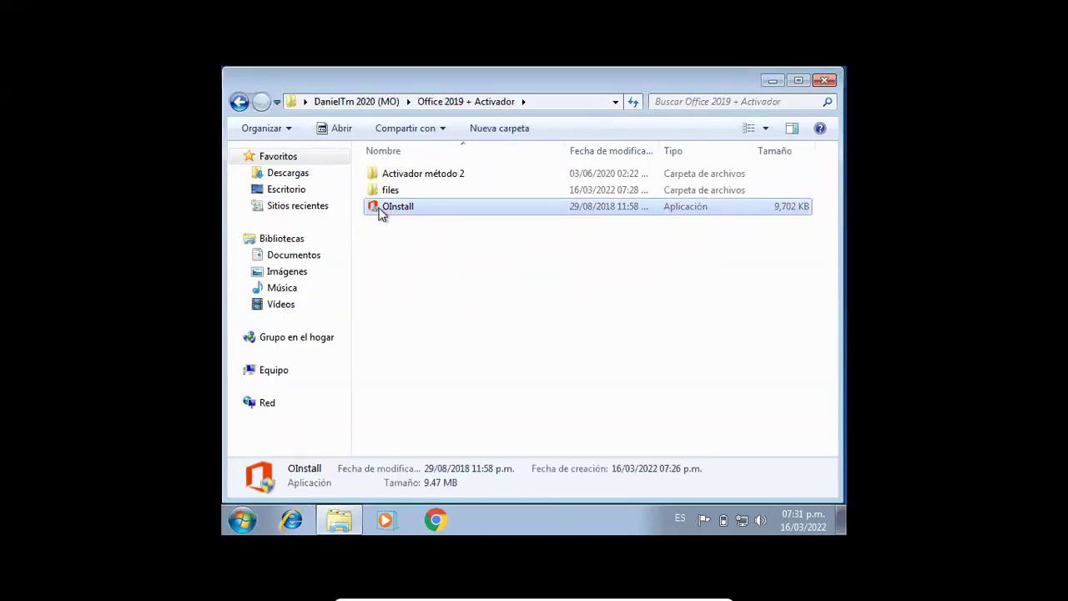
# - Allow OInstall to run as administrator and move its window fully into view
pyautogui.click(581, 335)
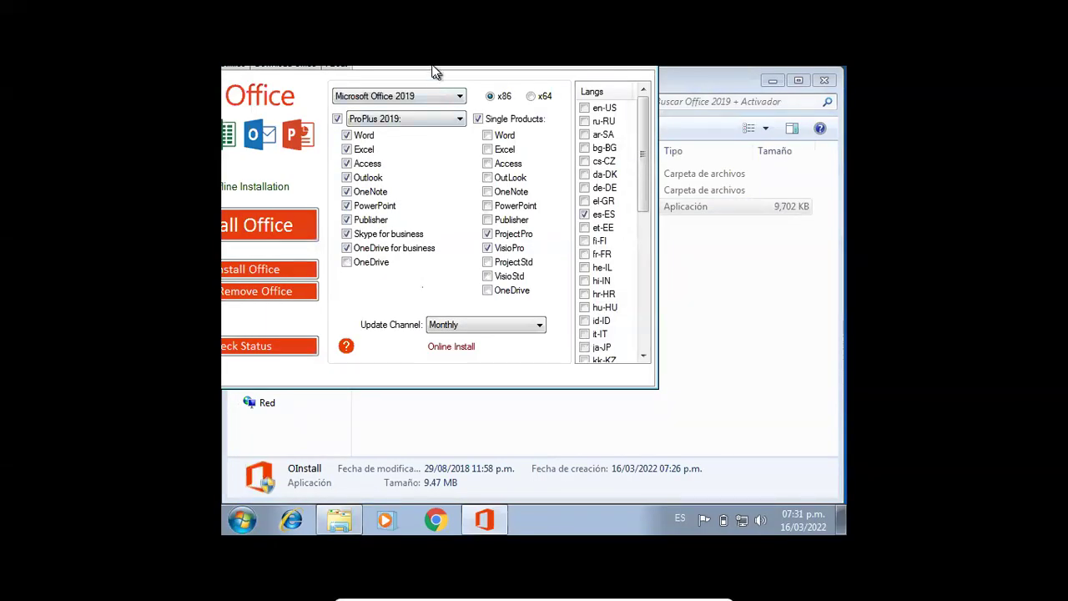
pyautogui.hotkey('alt', 'space')
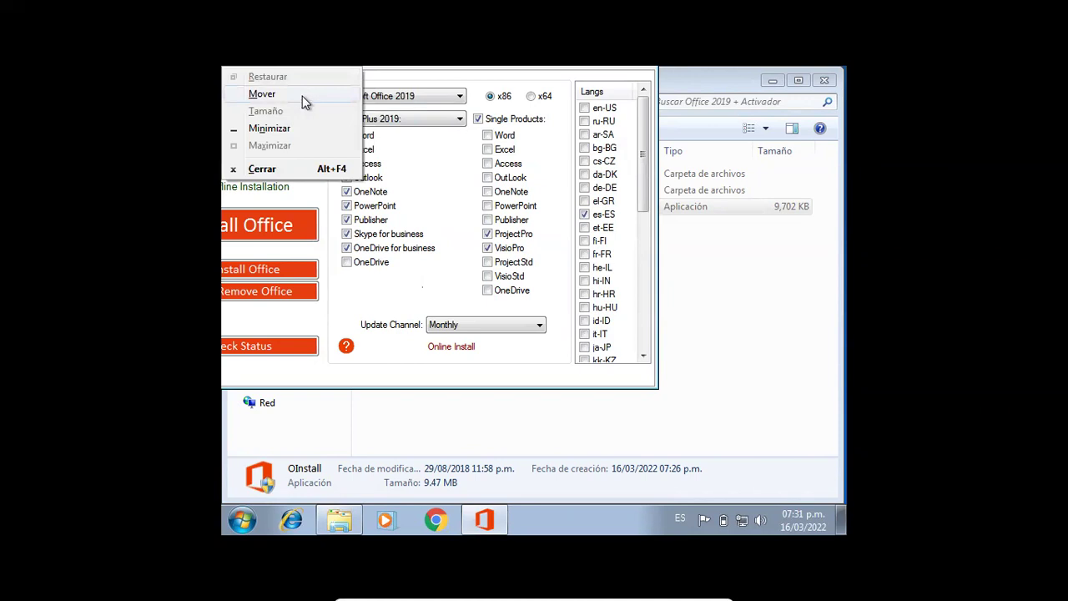
pyautogui.click(347, 101)
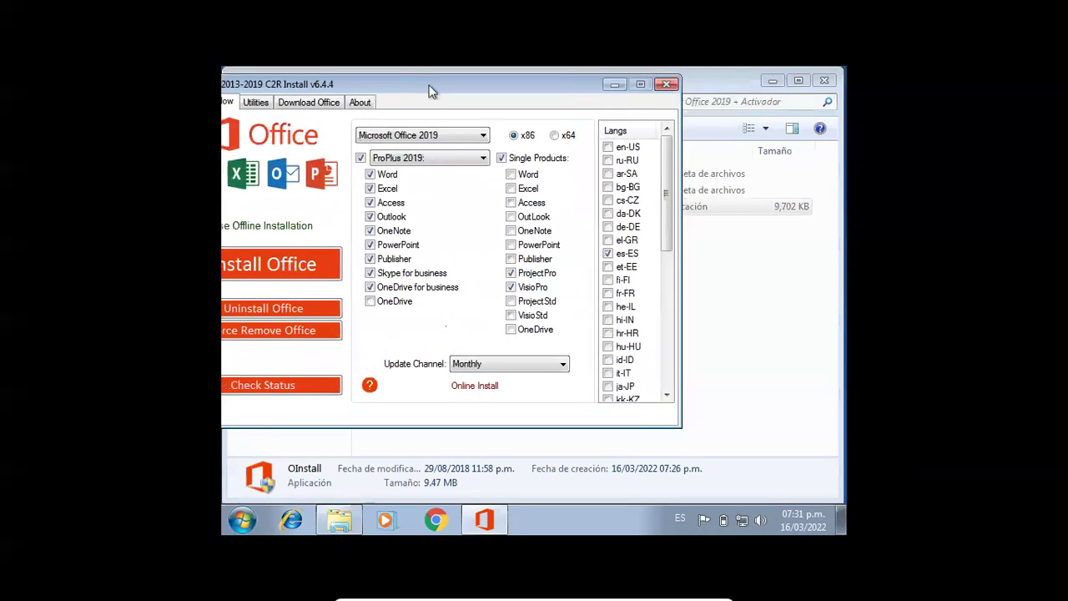
pyautogui.click(499, 85)
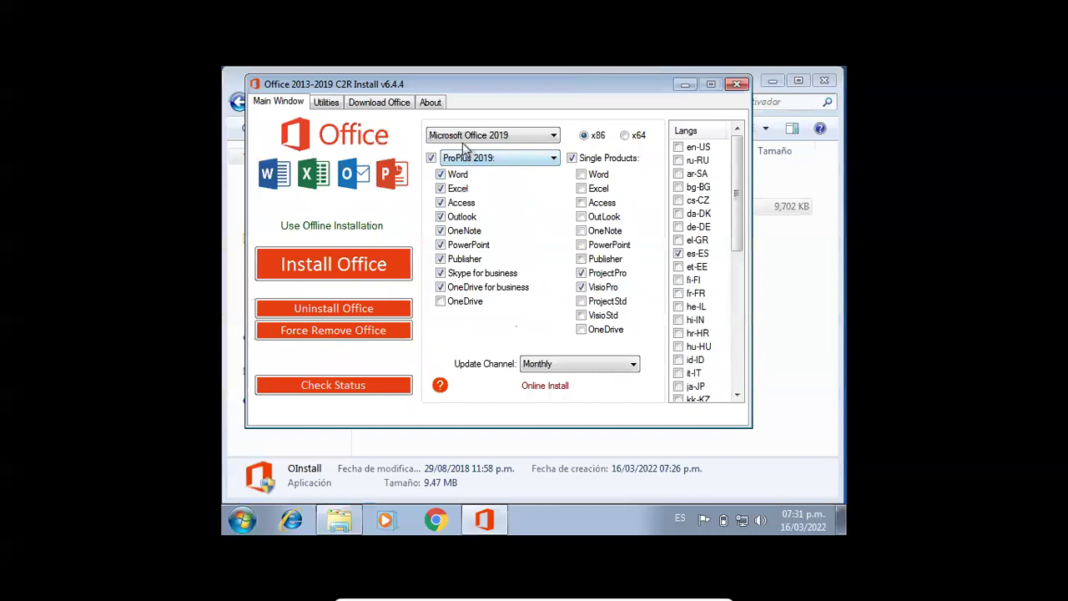
# - Install Office 2013 with only VisioPro, es-ES, 64-bit, excluding ProPlus and ProjectPro
pyautogui.click(518, 138)
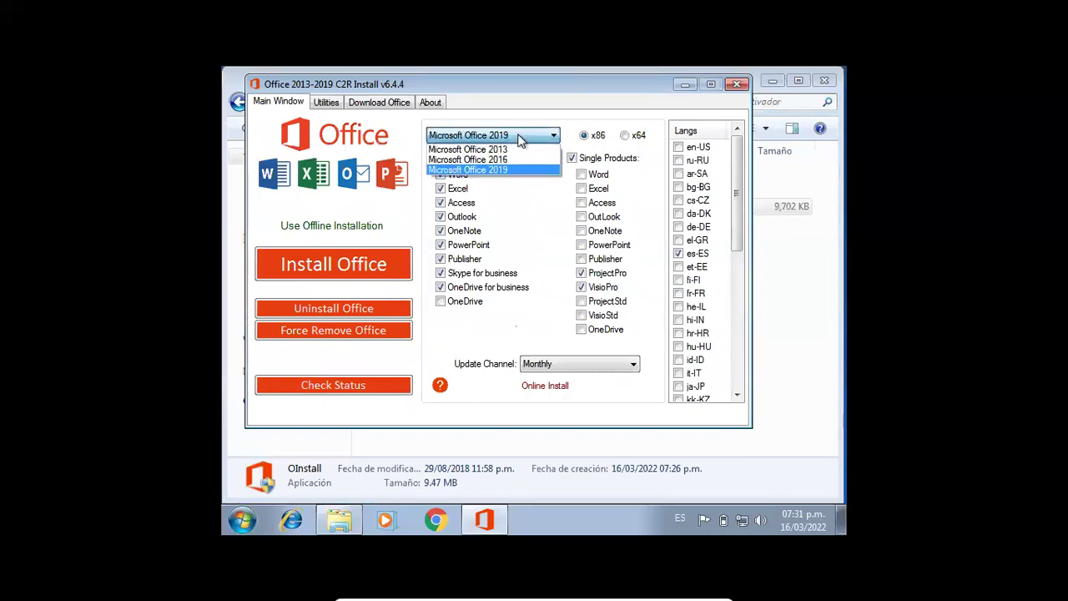
pyautogui.click(518, 150)
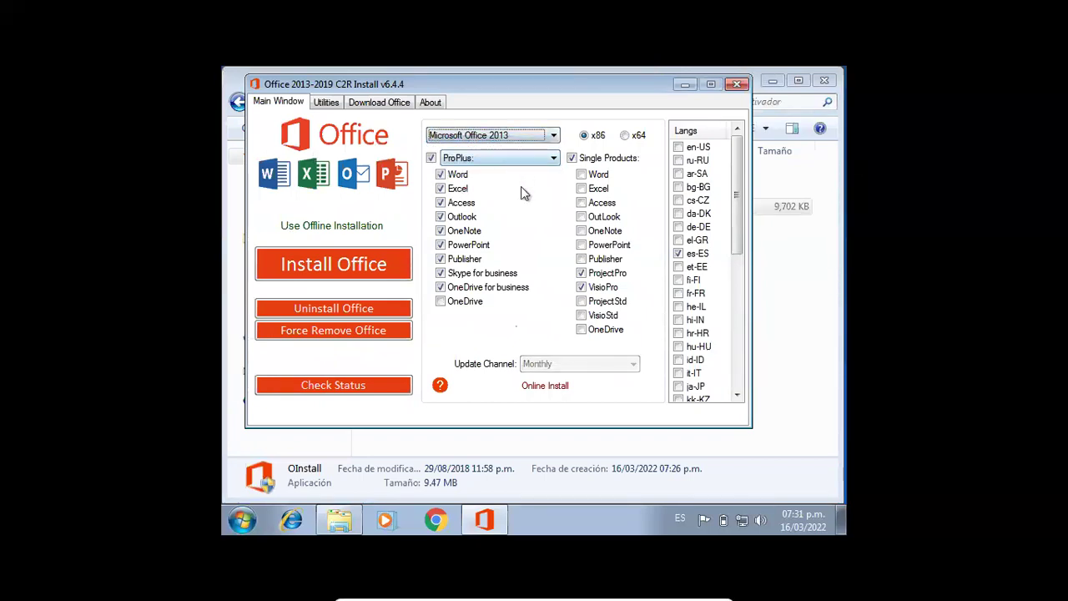
pyautogui.click(430, 158)
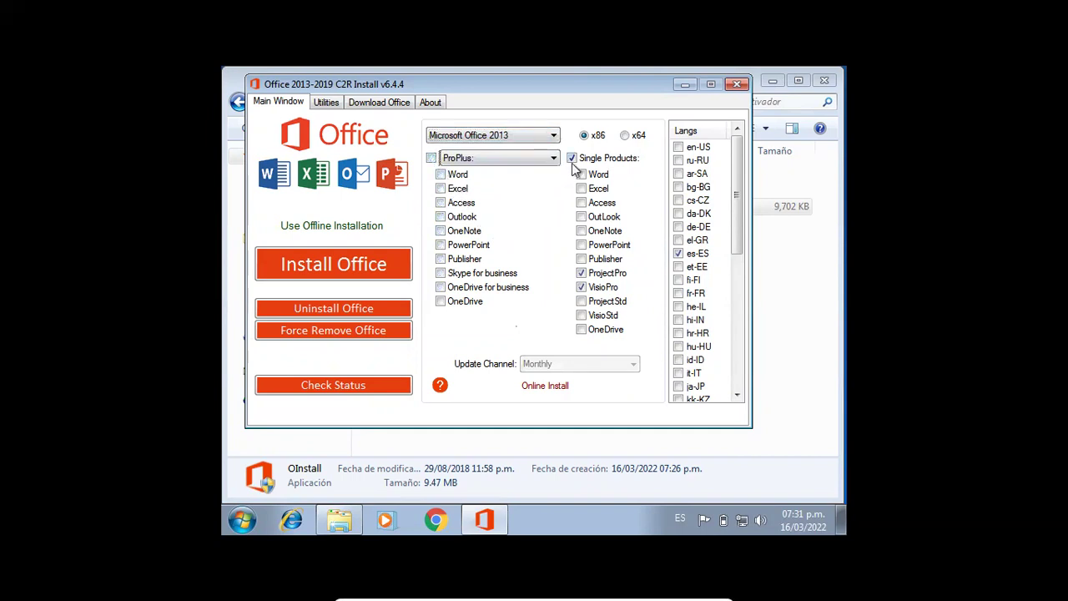
pyautogui.click(582, 287)
pyautogui.click(582, 287)
pyautogui.click(581, 275)
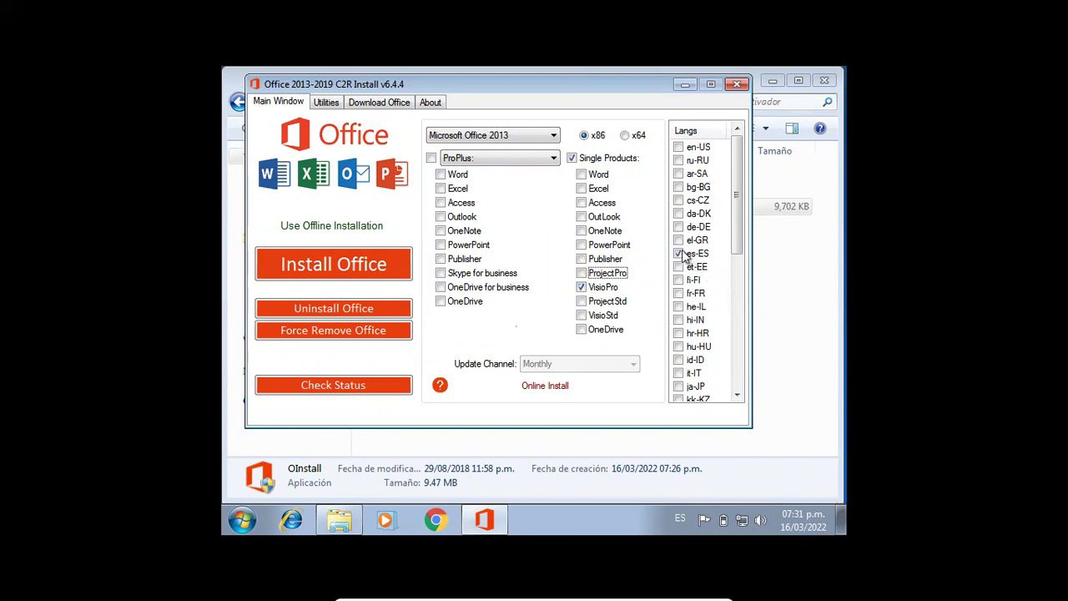
pyautogui.click(629, 137)
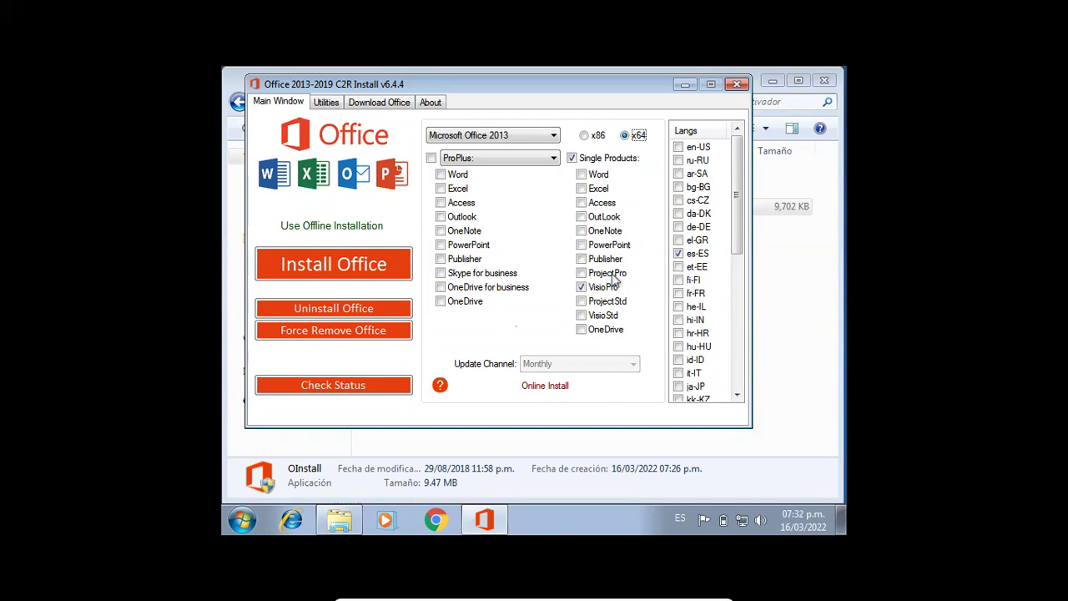
pyautogui.click(368, 277)
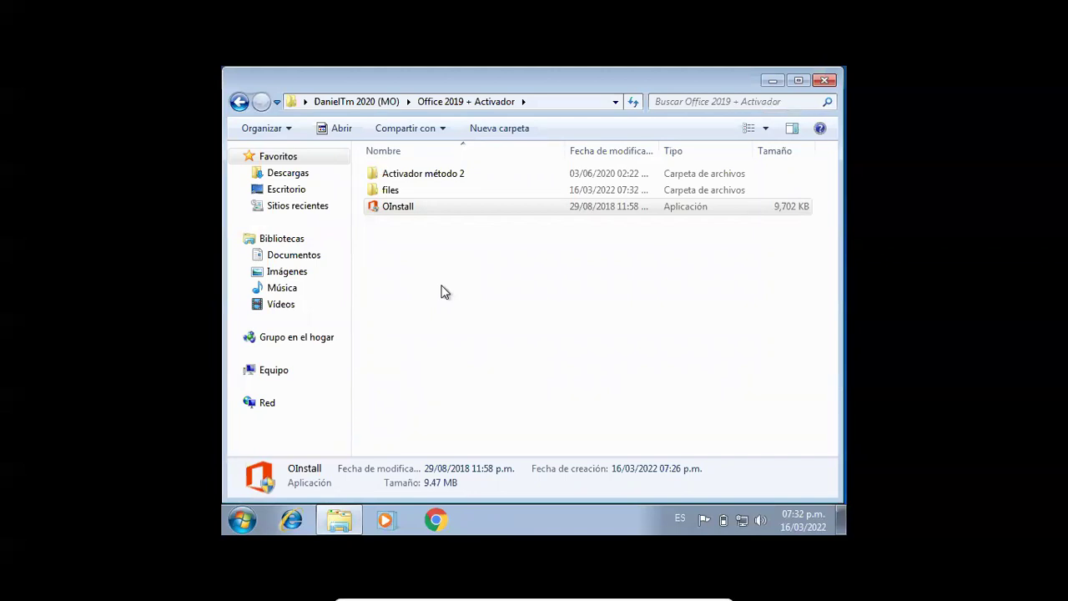
# - Close the Office 2019 + Activador window and clear the desktop selection
pyautogui.click(824, 80)
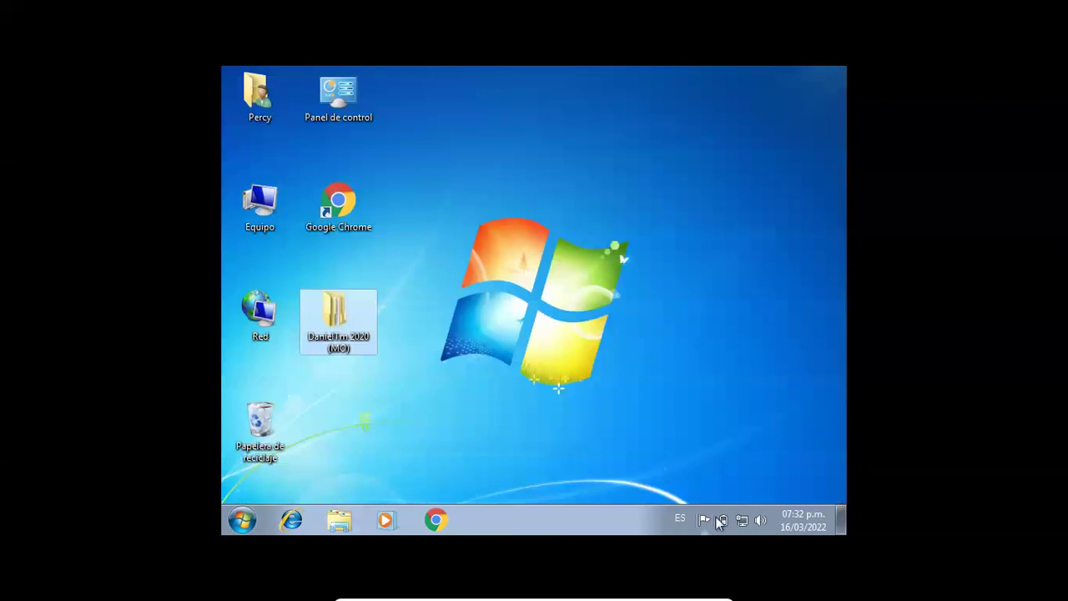
pyautogui.click(608, 360)
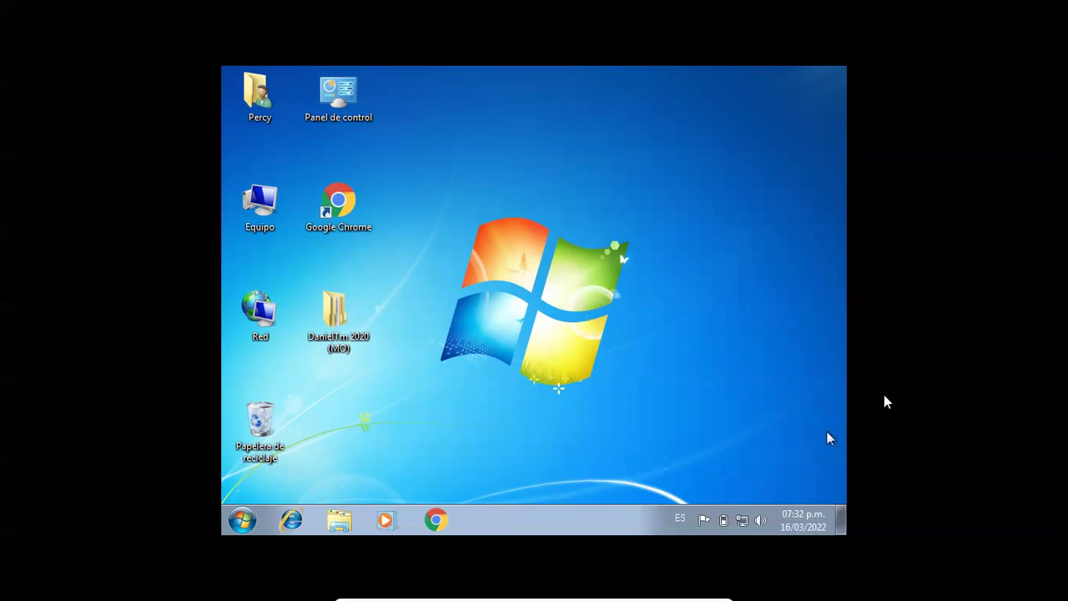
pyautogui.click(840, 518)
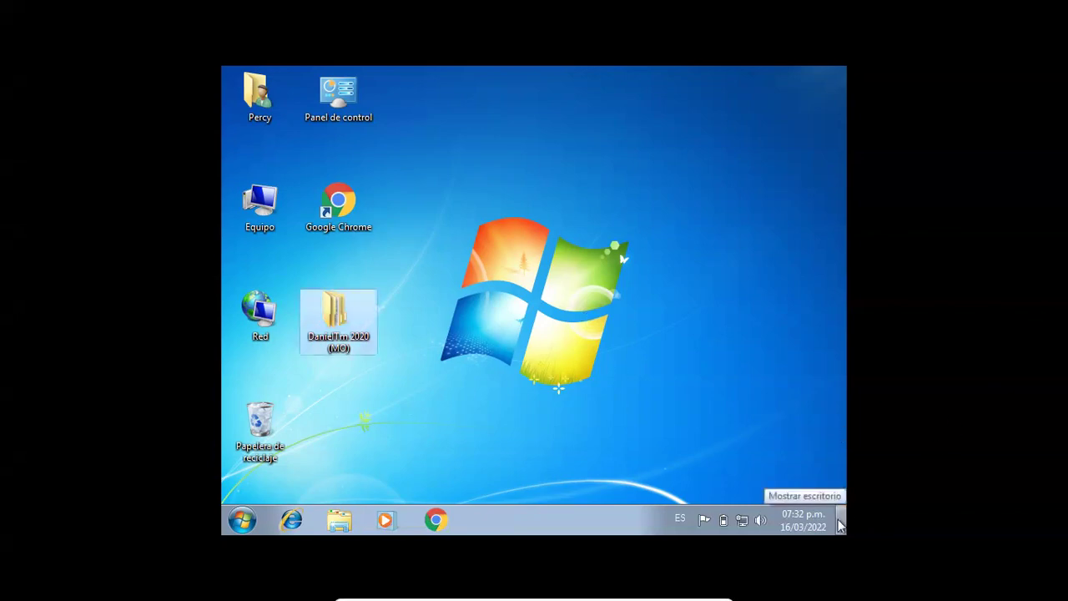
pyautogui.rightClick(582, 227)
pyautogui.click(622, 270)
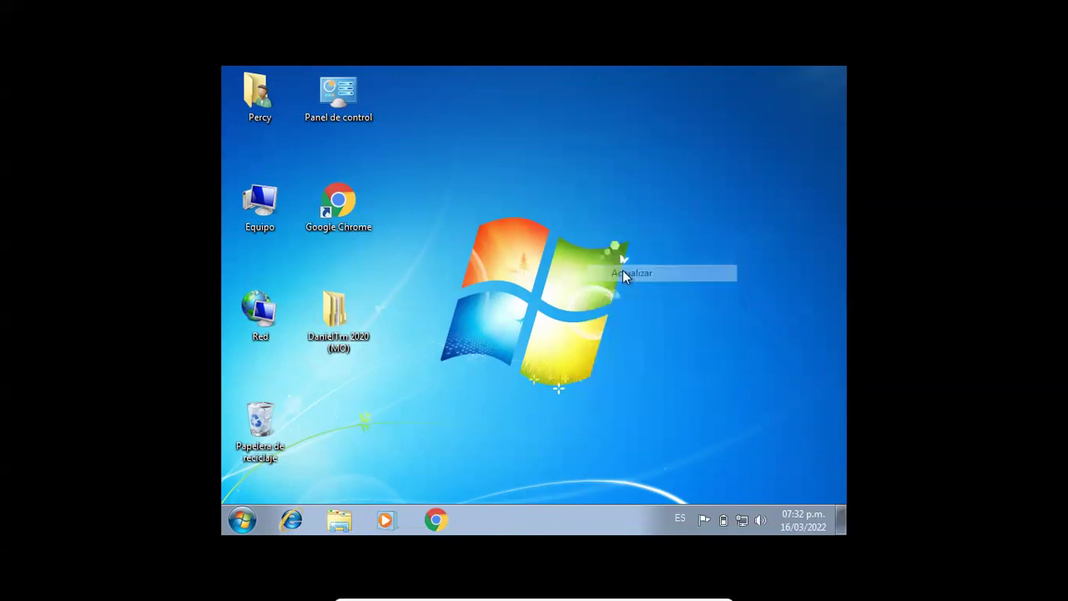
pyautogui.doubleClick(320, 335)
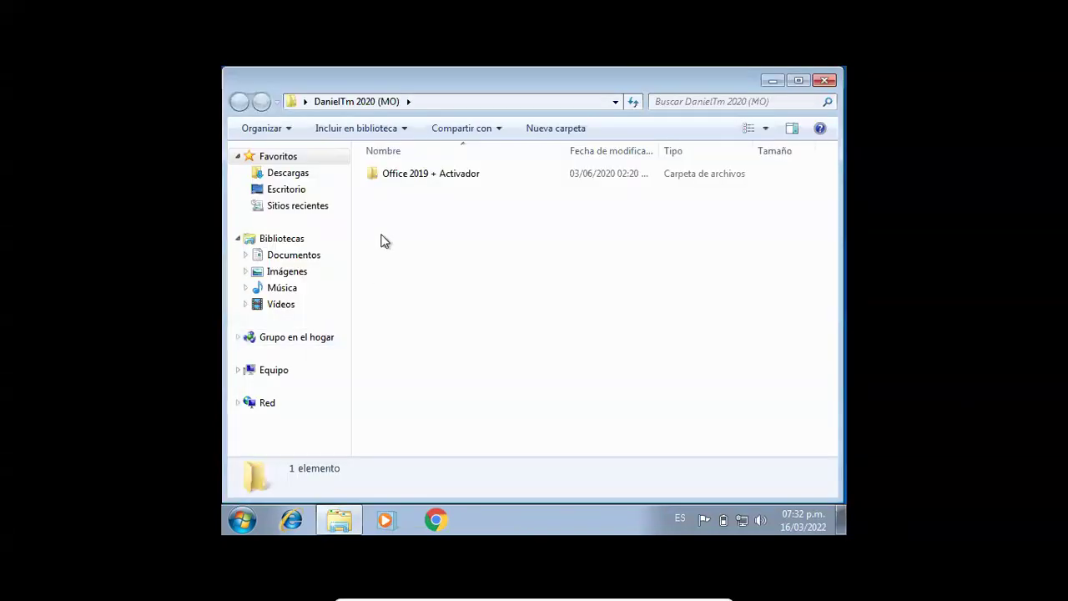
pyautogui.doubleClick(417, 175)
pyautogui.doubleClick(397, 206)
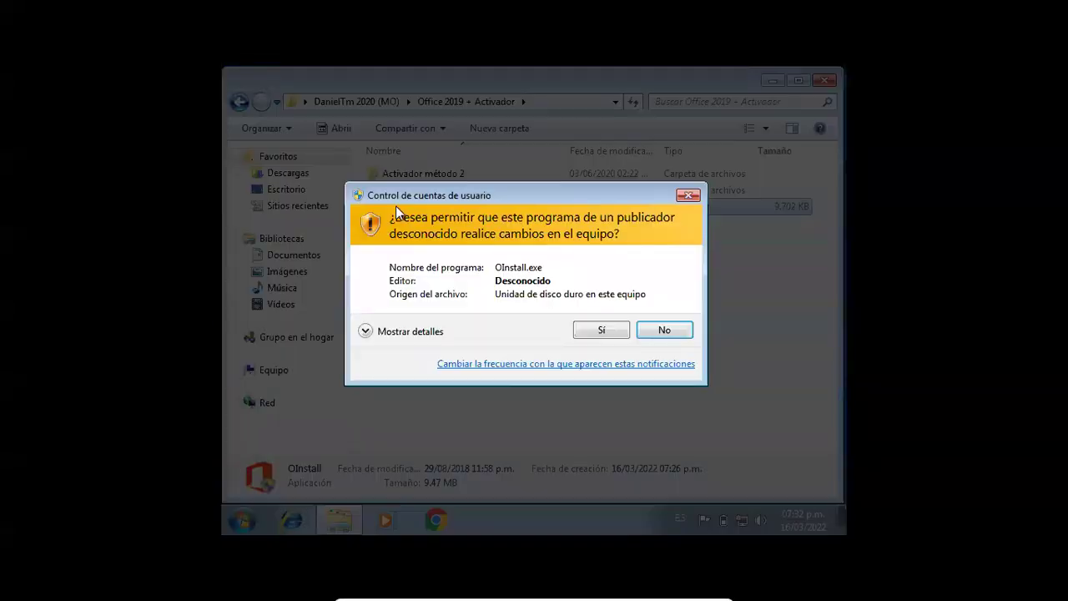
pyautogui.click(589, 332)
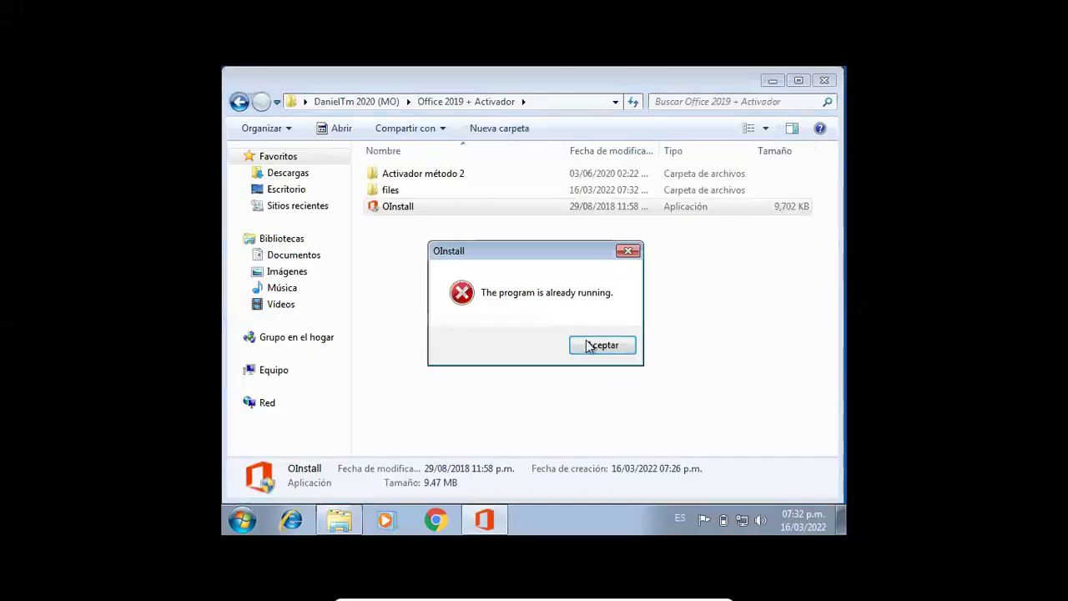
pyautogui.click(589, 344)
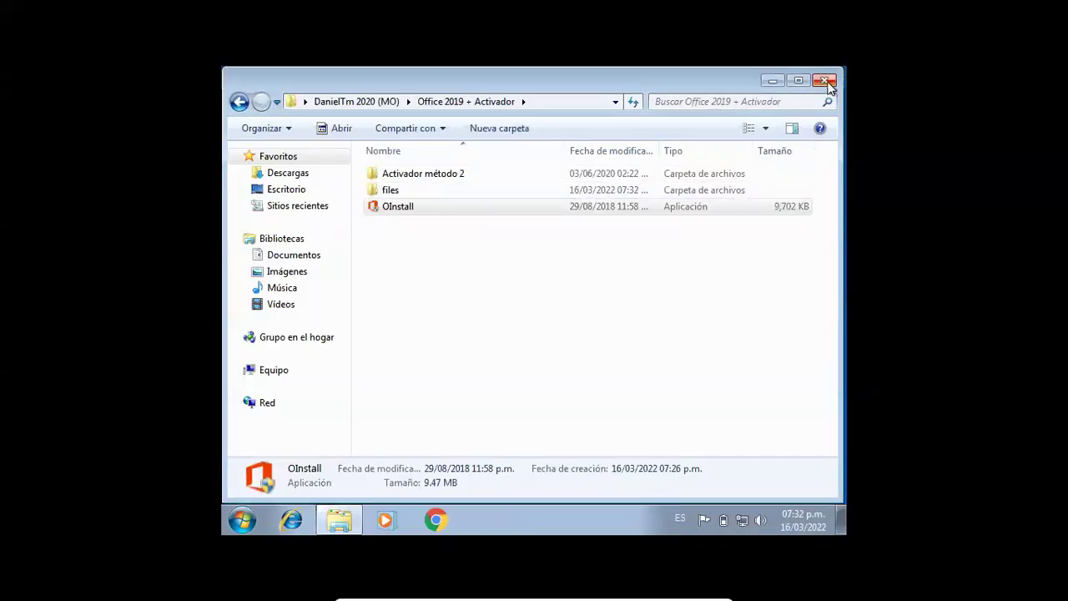
pyautogui.click(824, 80)
pyautogui.rightClick(545, 211)
pyautogui.click(588, 254)
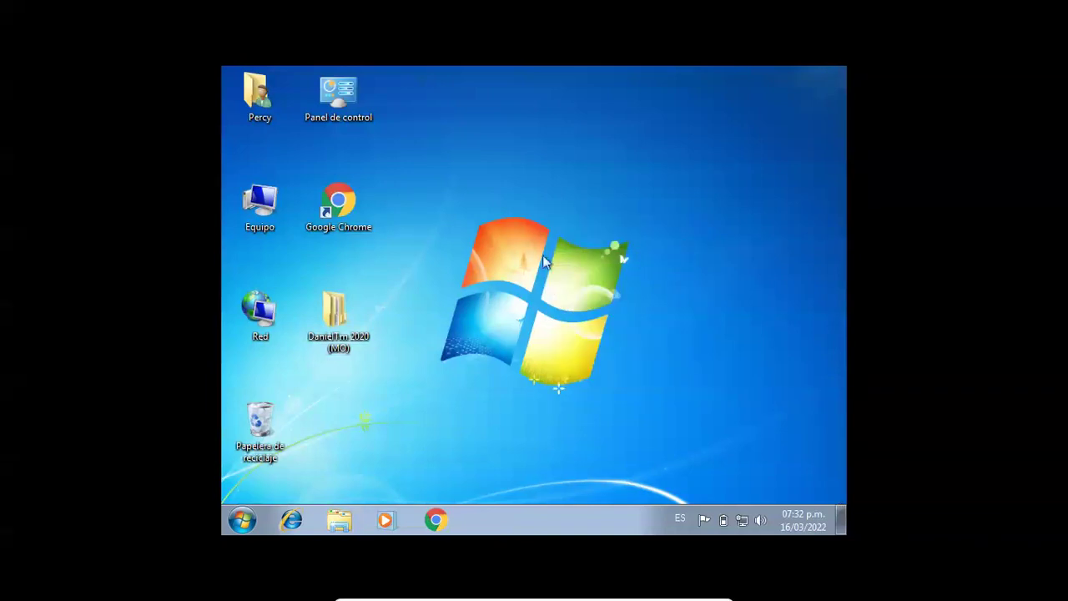
pyautogui.doubleClick(312, 314)
pyautogui.doubleClick(450, 178)
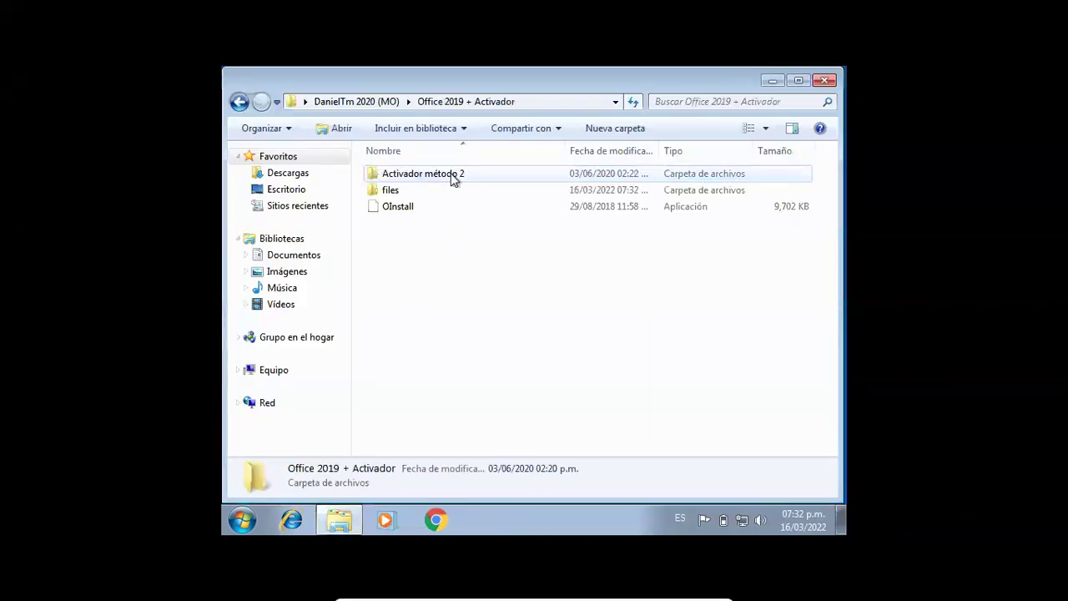
pyautogui.doubleClick(403, 206)
pyautogui.click(601, 332)
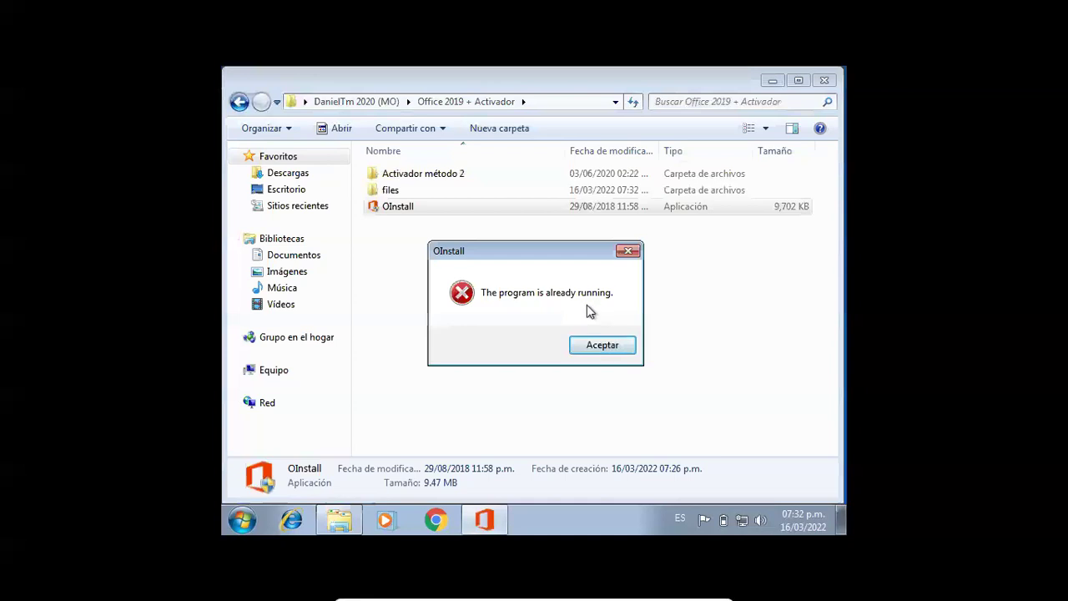
pyautogui.click(593, 344)
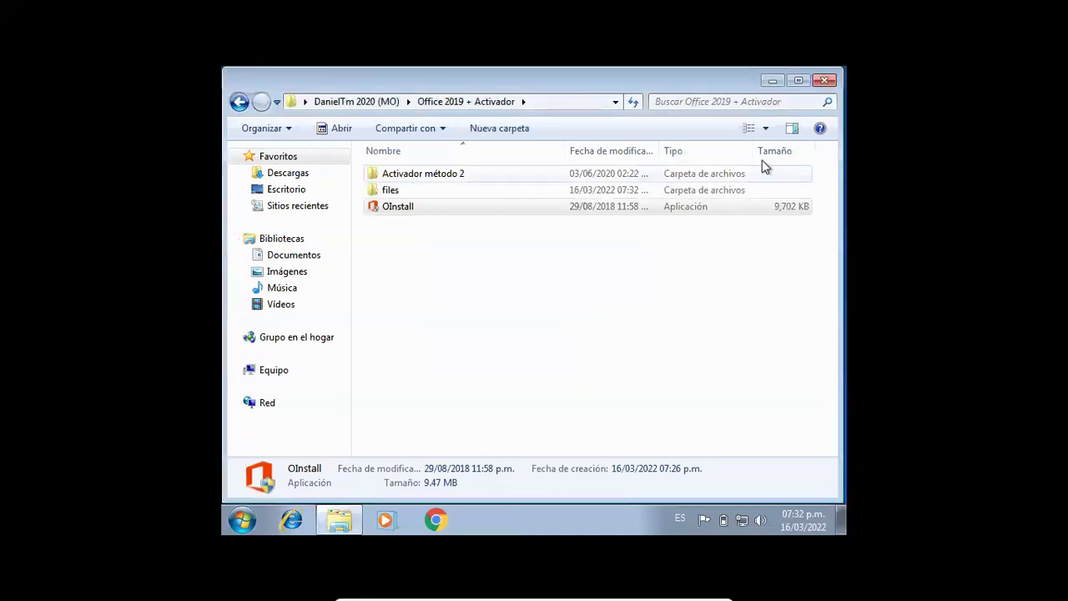
pyautogui.click(824, 80)
pyautogui.rightClick(620, 159)
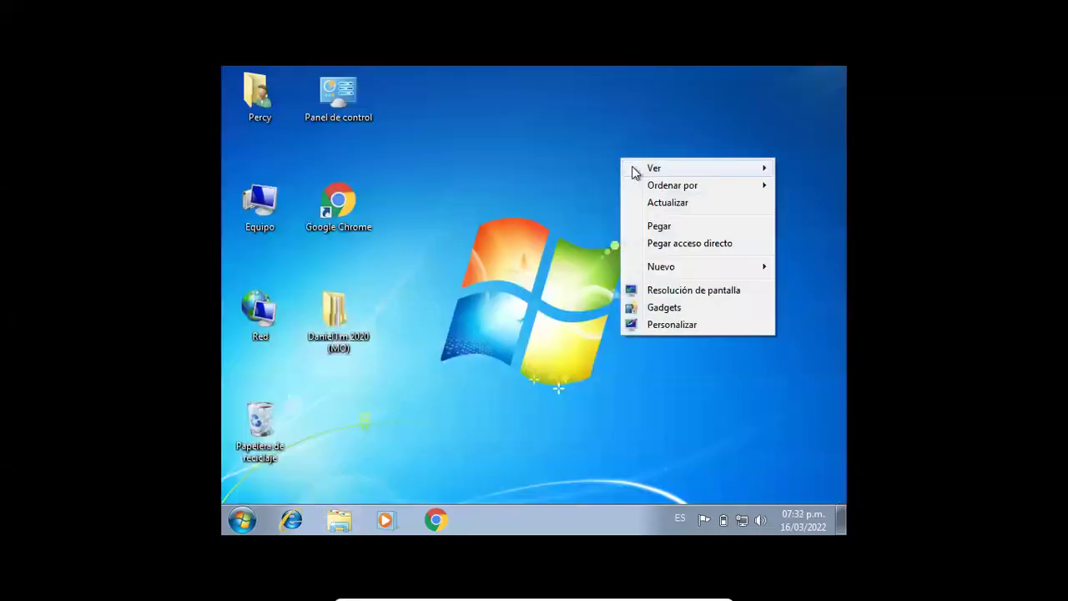
pyautogui.click(655, 200)
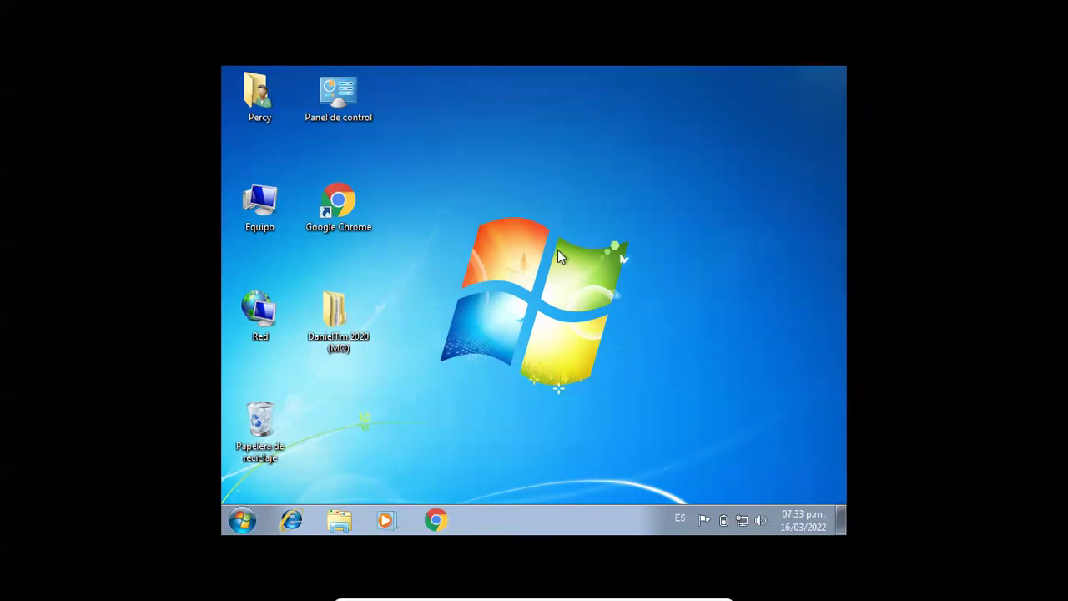
pyautogui.press('super+l')
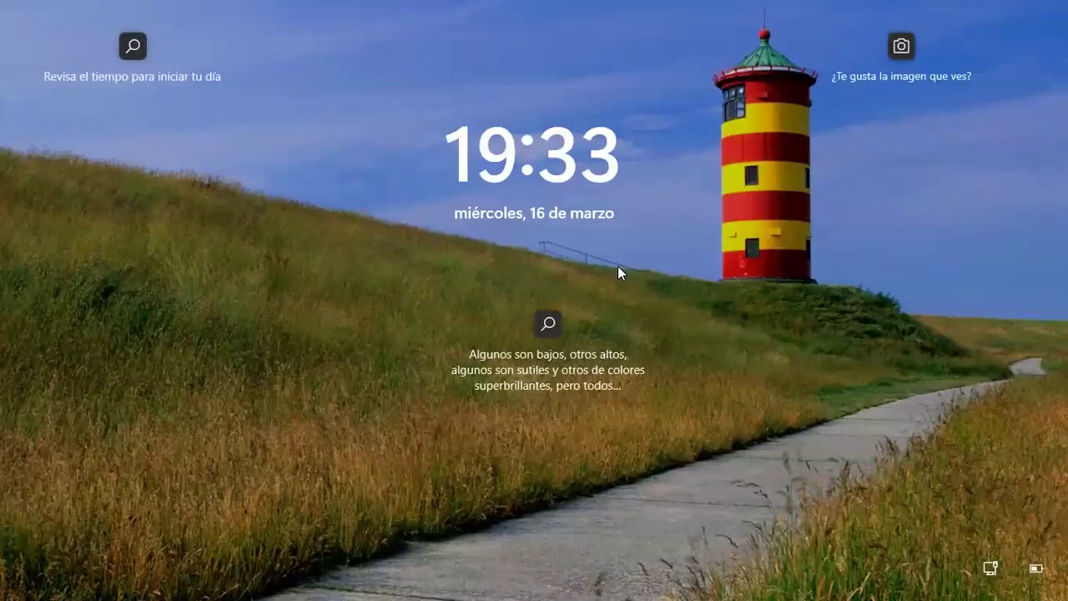
pyautogui.click(588, 401)
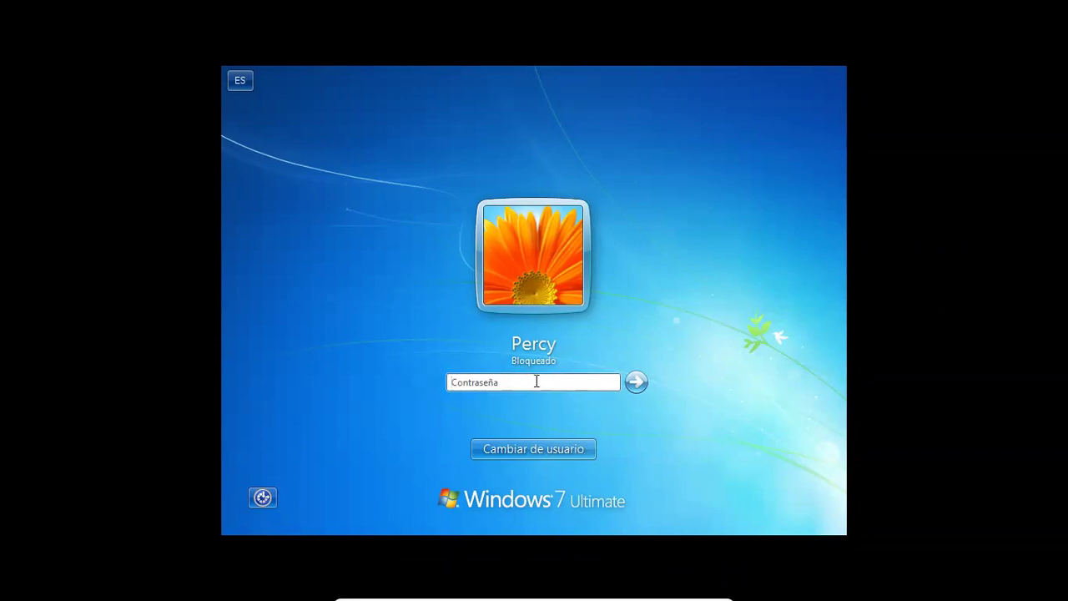
pyautogui.write('••')
pyautogui.press('Return')
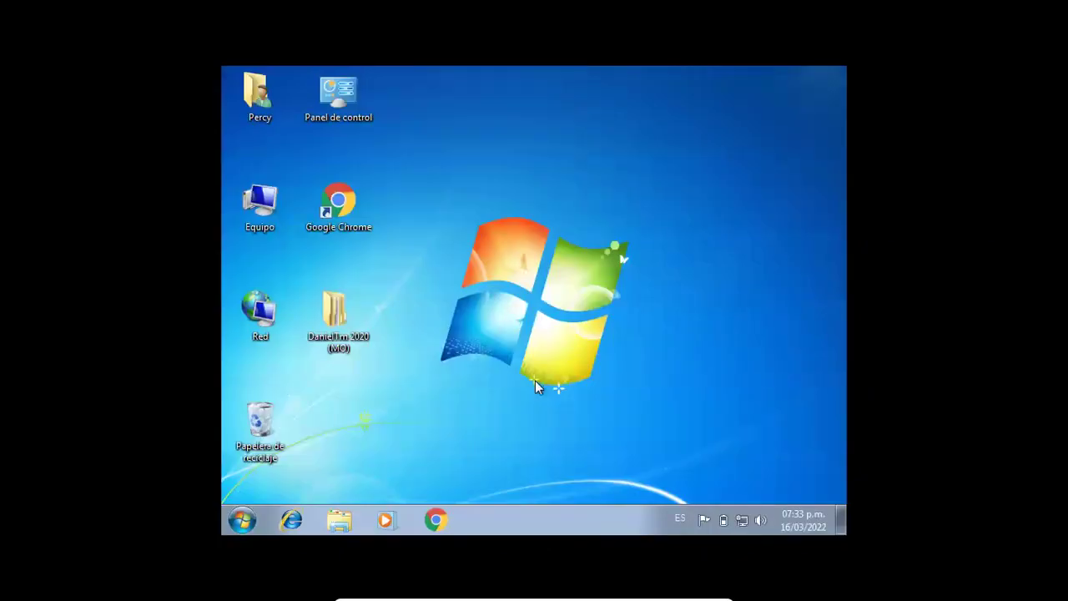
# - Refresh the desktop several times with right-click > Actualizar
pyautogui.rightClick(567, 279)
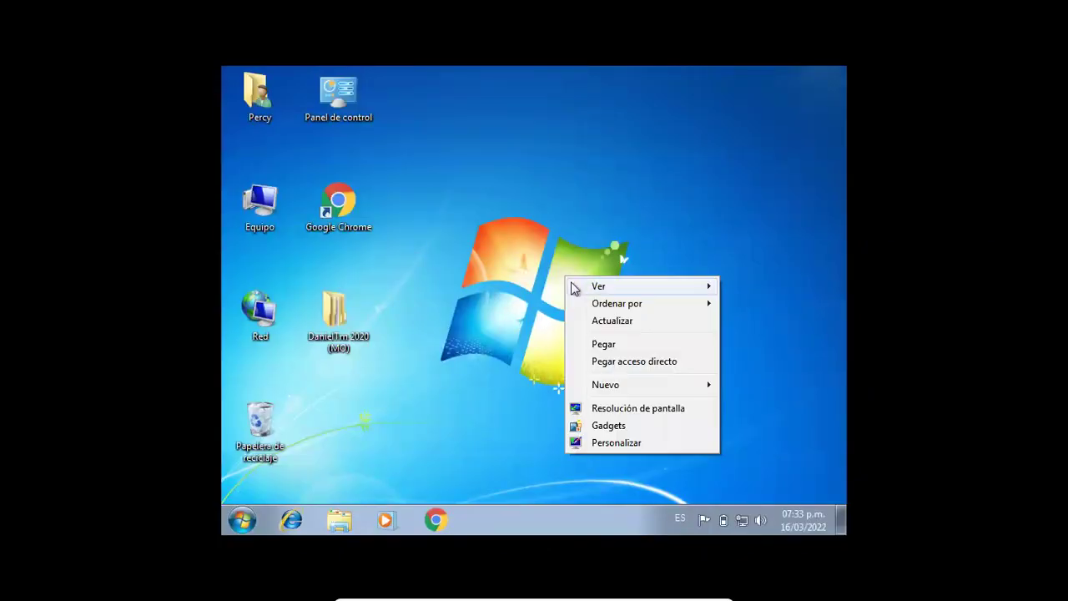
pyautogui.click(604, 322)
pyautogui.rightClick(565, 280)
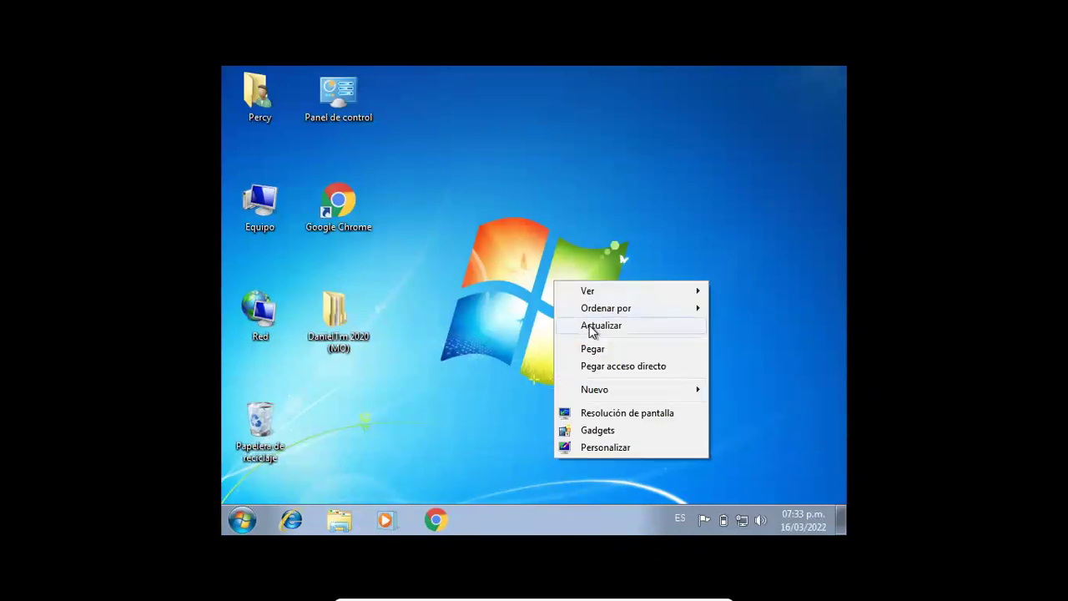
pyautogui.click(588, 323)
pyautogui.rightClick(498, 267)
pyautogui.click(549, 313)
pyautogui.rightClick(499, 283)
pyautogui.click(547, 322)
# - Try running OInstall as administrator, dismiss the already-running error, and close the folder window
pyautogui.doubleClick(338, 315)
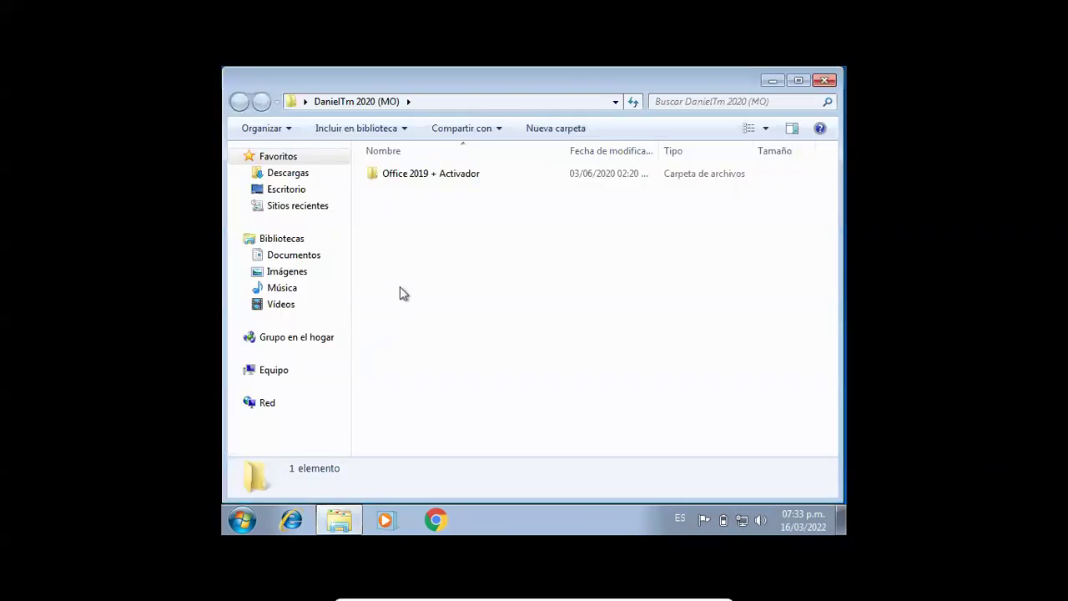
pyautogui.doubleClick(419, 178)
pyautogui.click(395, 208)
pyautogui.rightClick(394, 208)
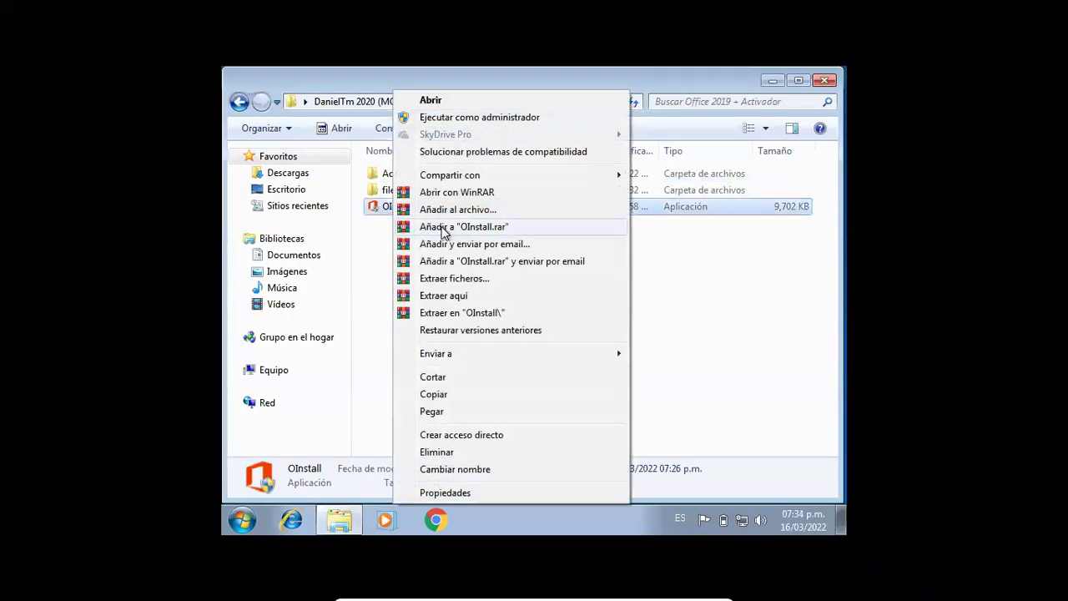
pyautogui.click(465, 118)
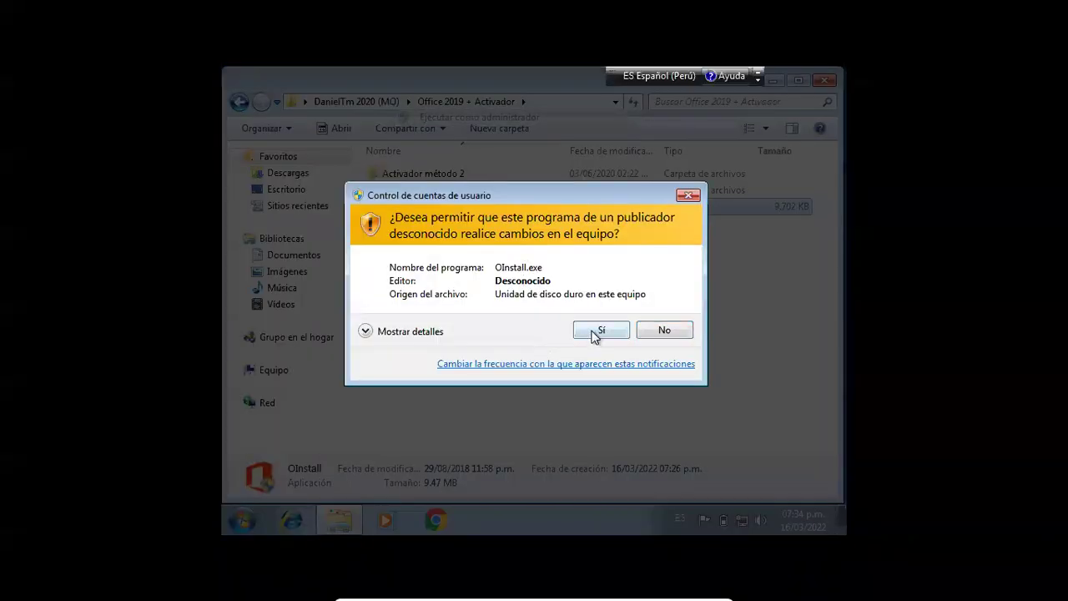
pyautogui.click(596, 332)
pyautogui.click(594, 345)
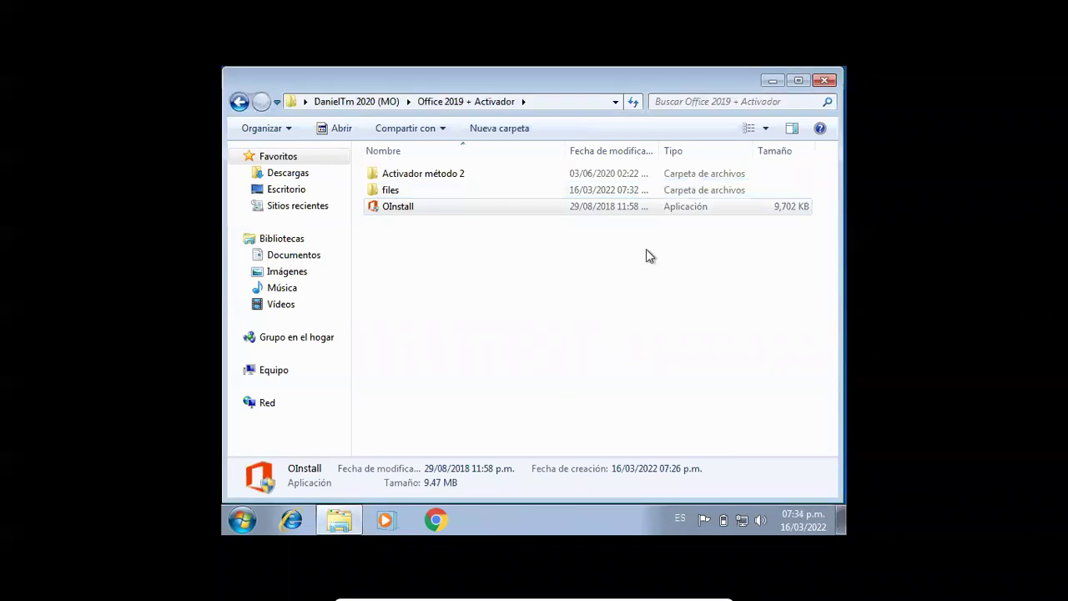
pyautogui.click(825, 80)
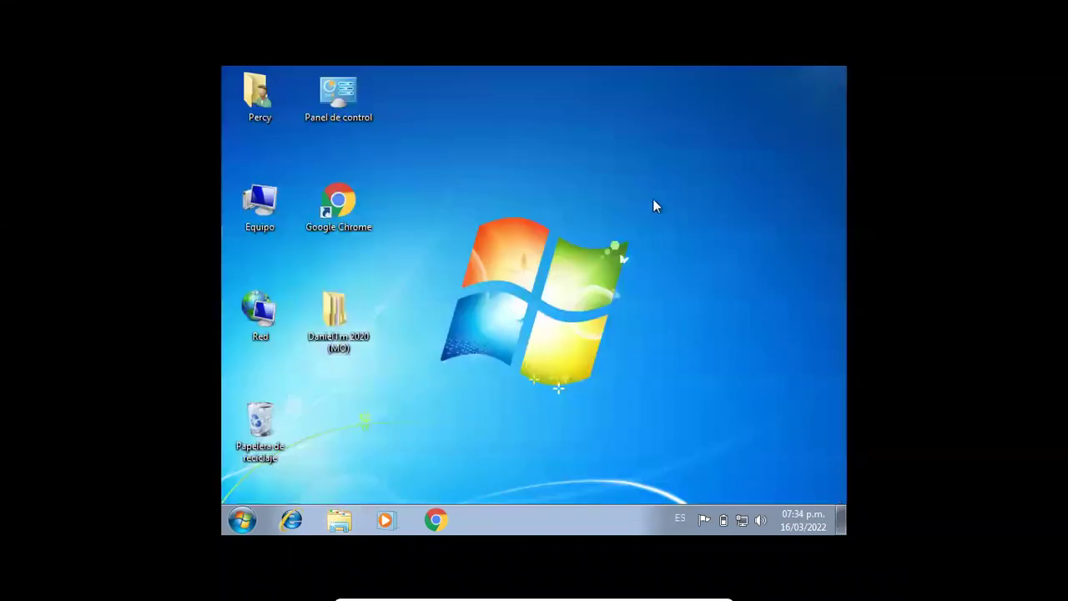
# - Refresh the desktop and view the taskbar and Start menu Propiedades without changes
pyautogui.rightClick(580, 232)
pyautogui.click(617, 274)
pyautogui.rightClick(237, 518)
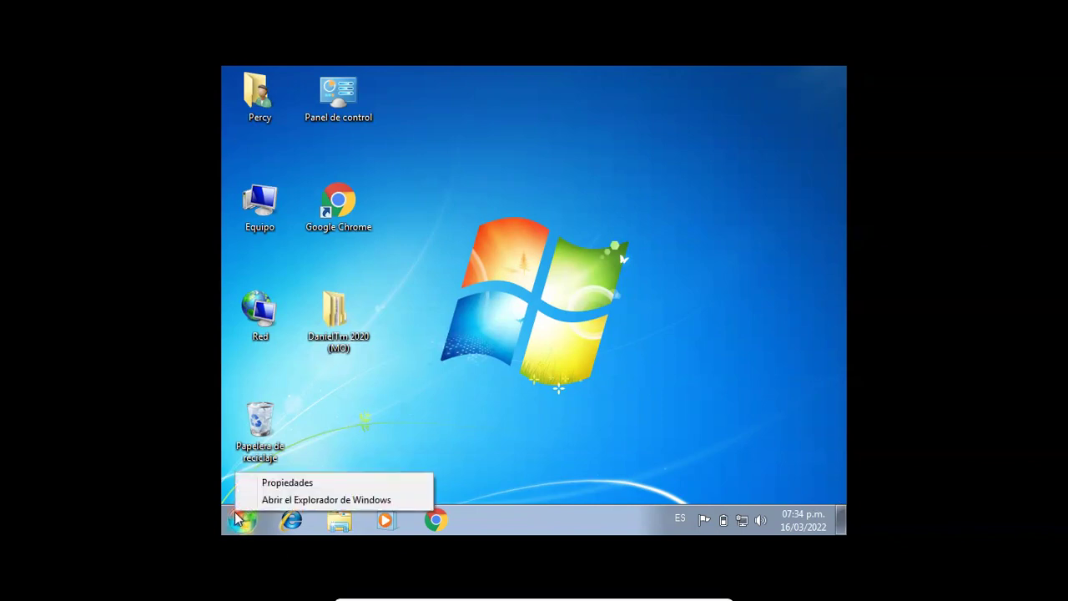
pyautogui.rightClick(241, 521)
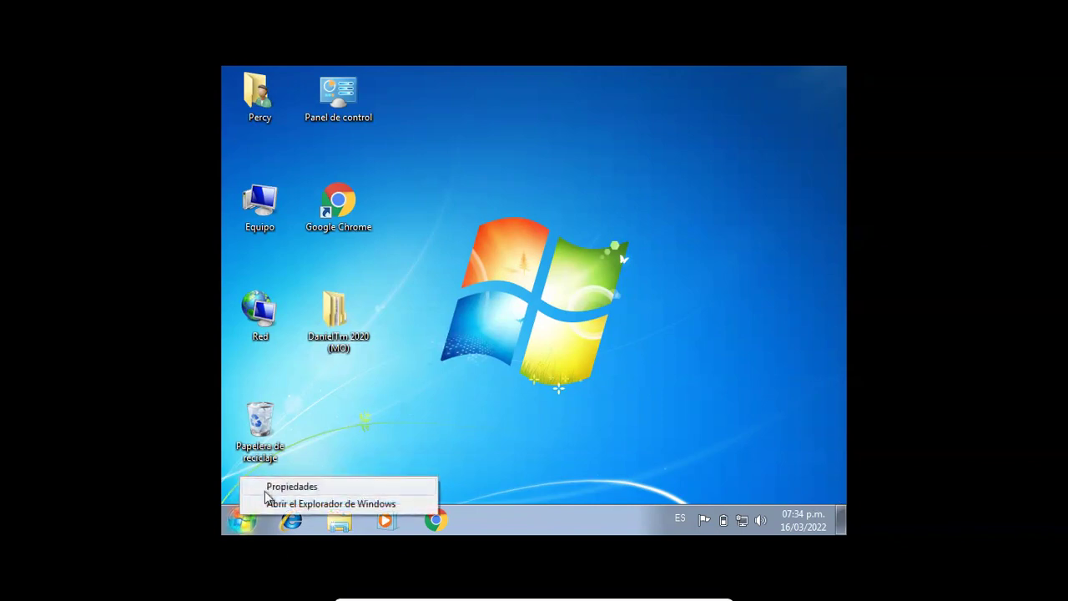
pyautogui.click(275, 486)
pyautogui.click(524, 155)
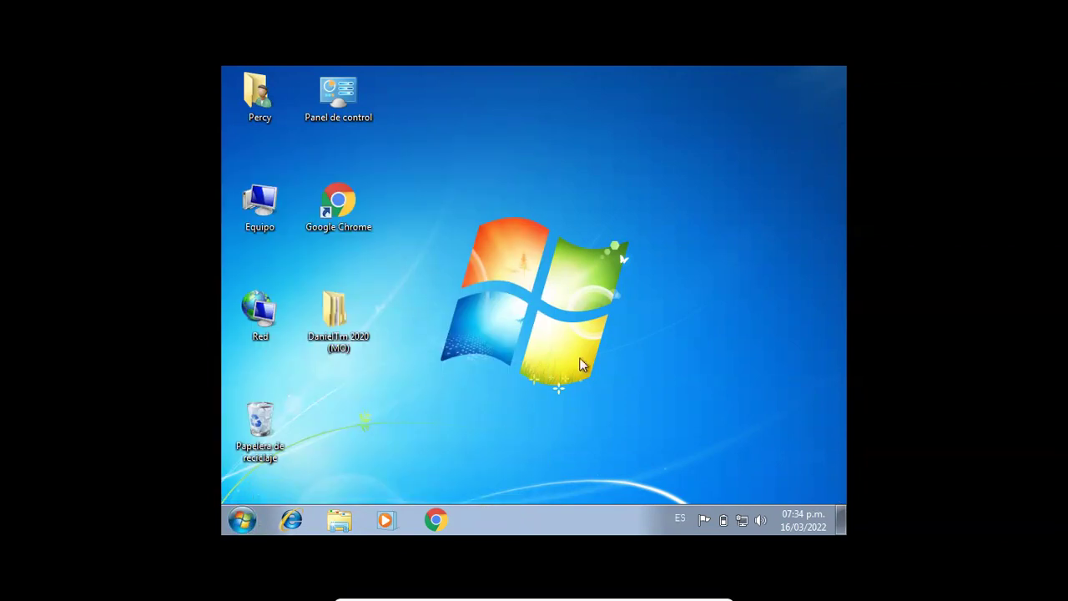
# - Launch System Configuration by running msconfig
pyautogui.press('super+r')
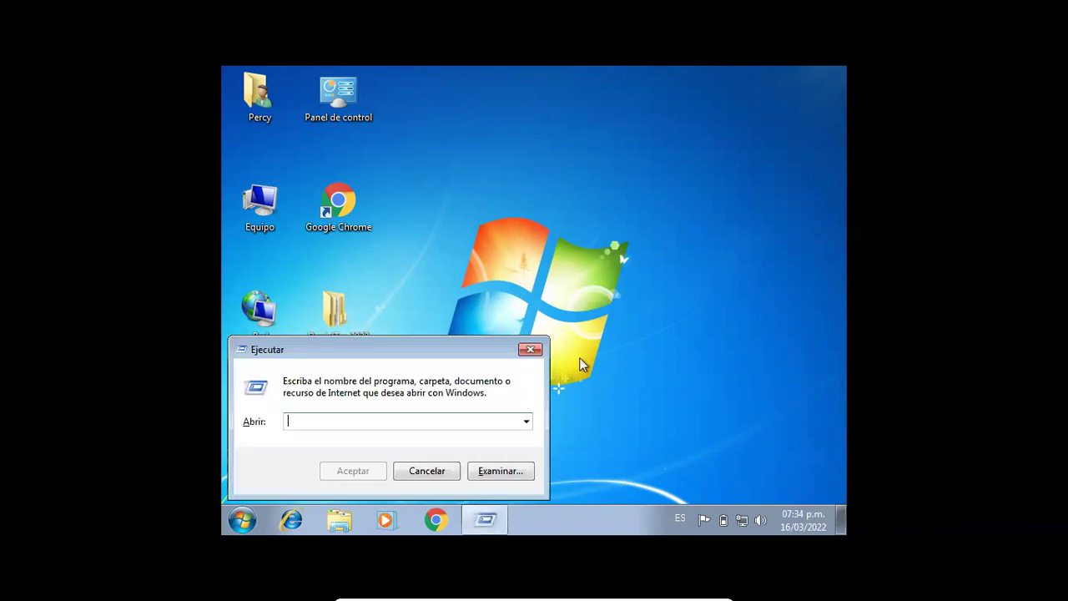
pyautogui.write('msconfig')
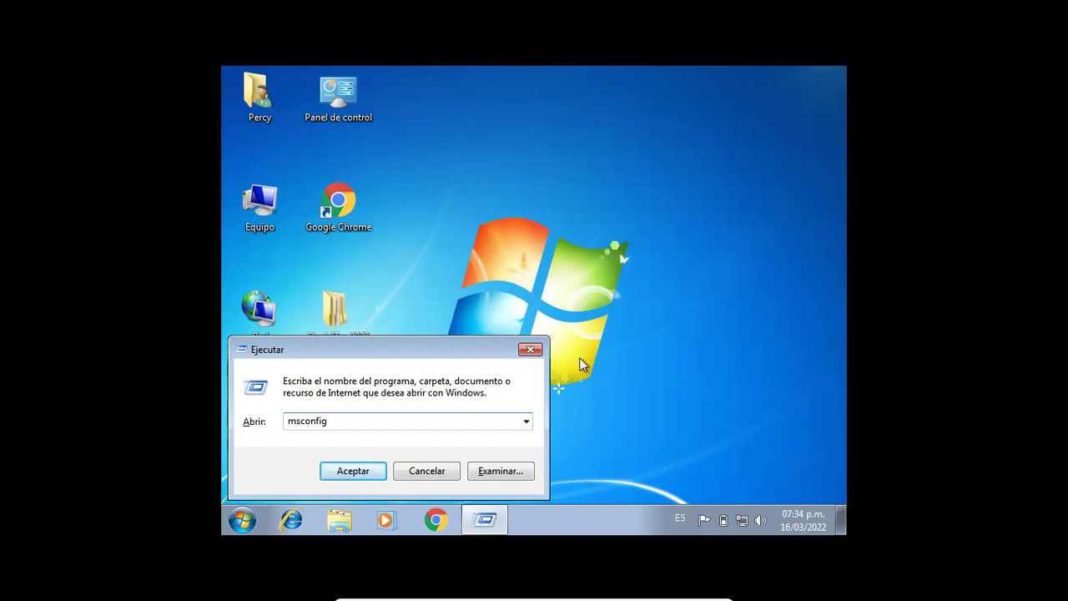
pyautogui.press('Return')
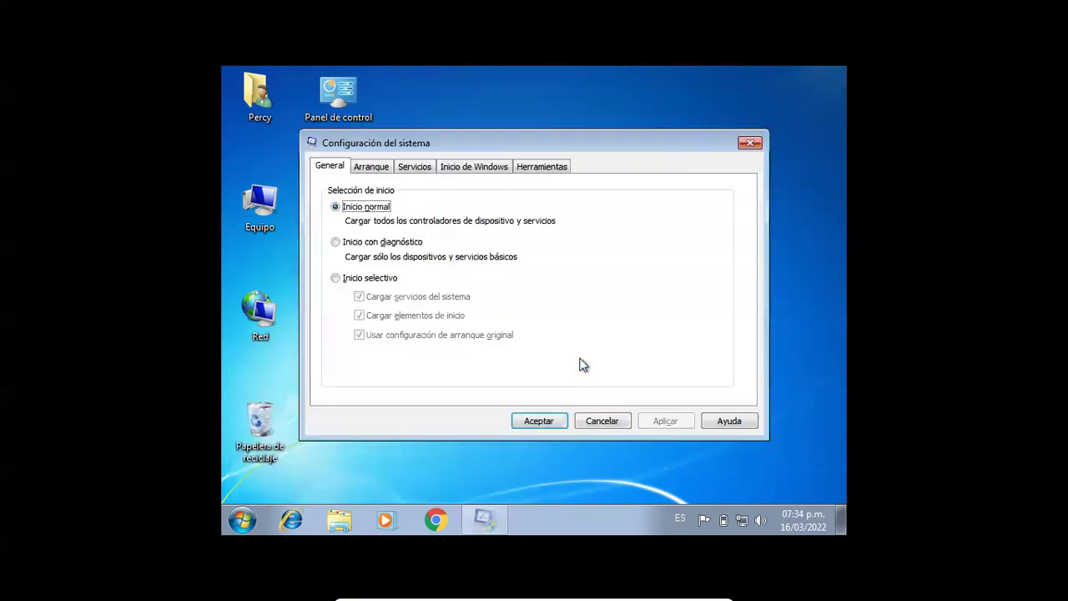
# - Look through the Inicio de Windows, Herramientas, Servicios and Arranque tabs
pyautogui.click(474, 170)
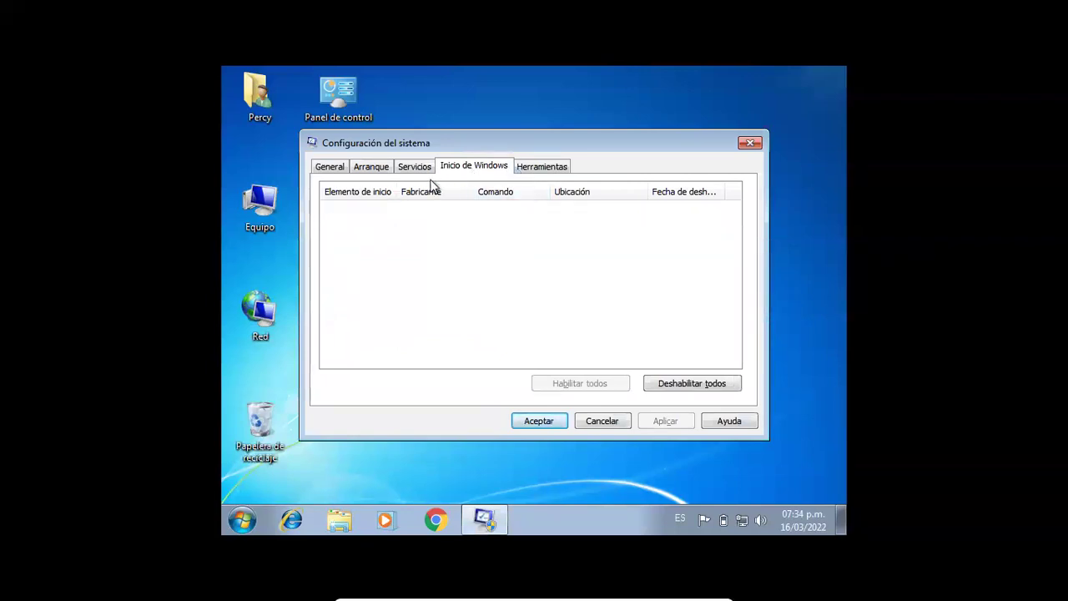
pyautogui.click(535, 171)
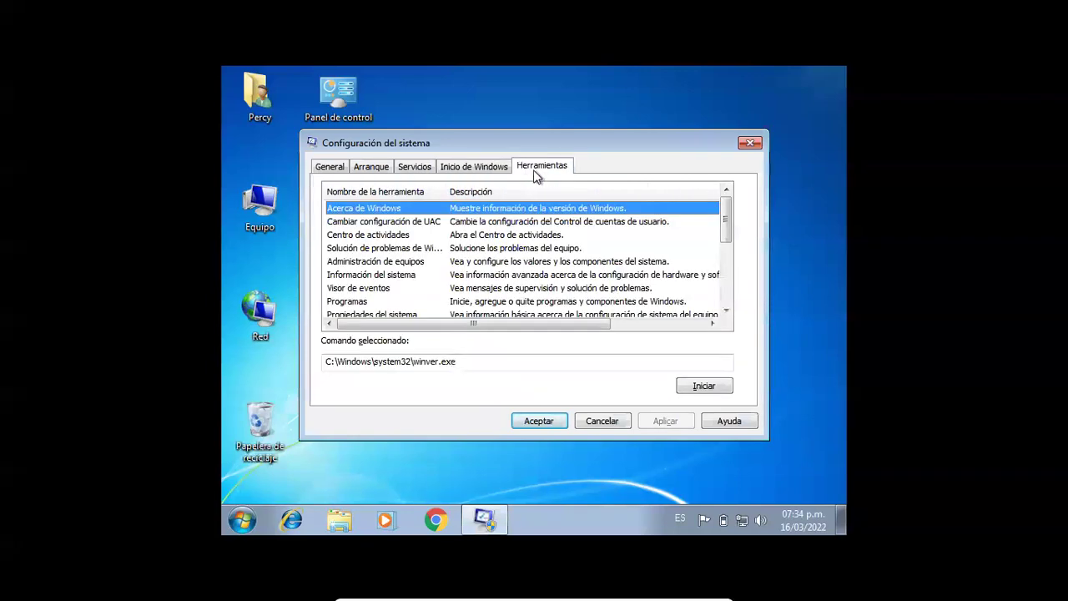
pyautogui.click(485, 170)
pyautogui.click(422, 171)
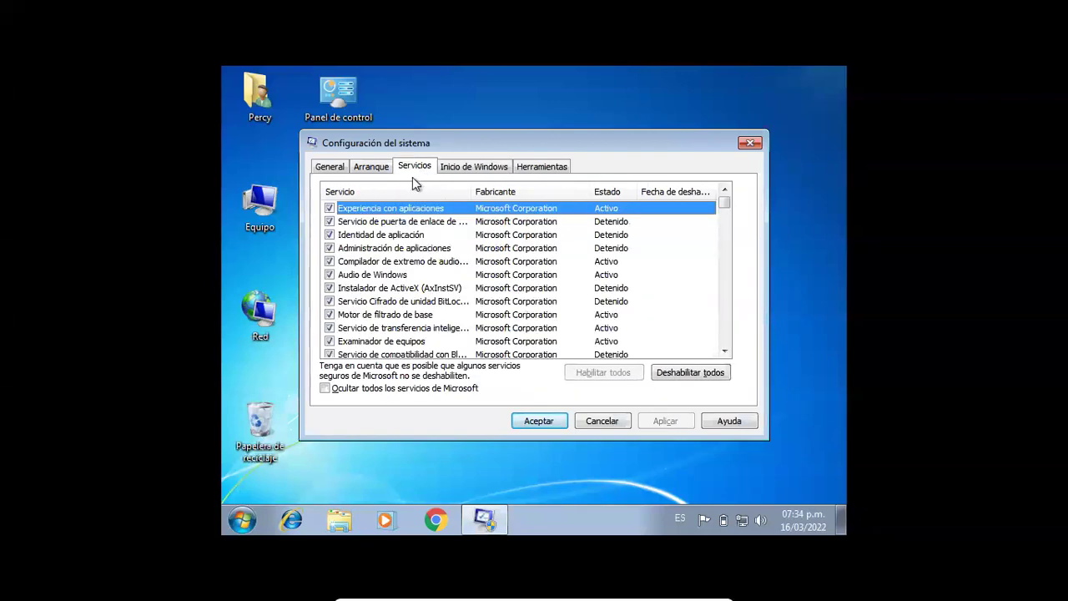
pyautogui.click(389, 171)
pyautogui.click(419, 169)
pyautogui.click(460, 168)
pyautogui.click(532, 168)
pyautogui.click(496, 168)
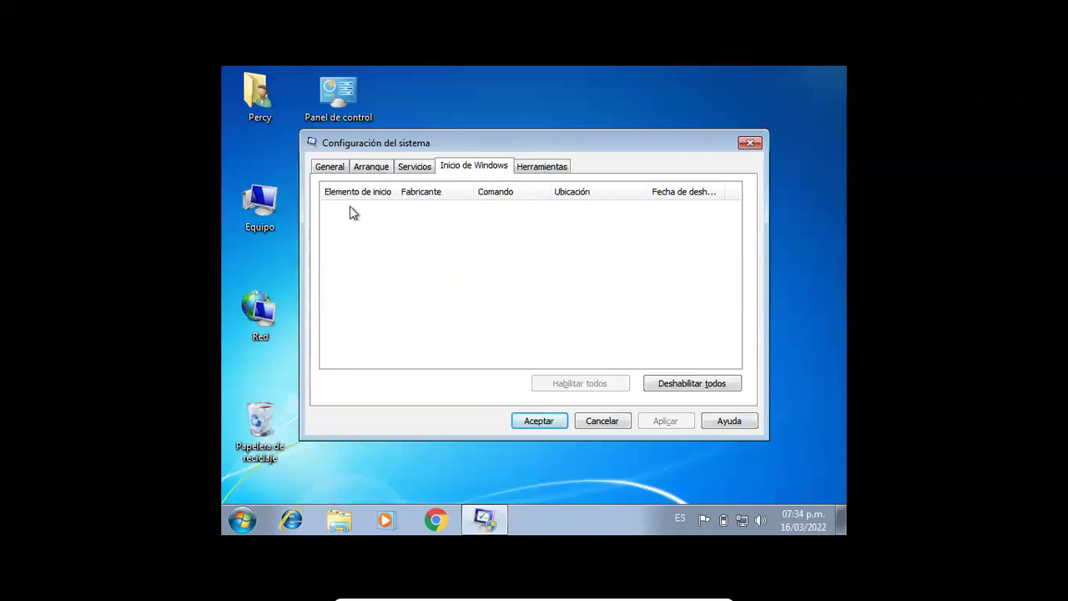
# - Review General, Arranque, Servicios, startup and tools pages again, then close System Configuration
pyautogui.click(332, 167)
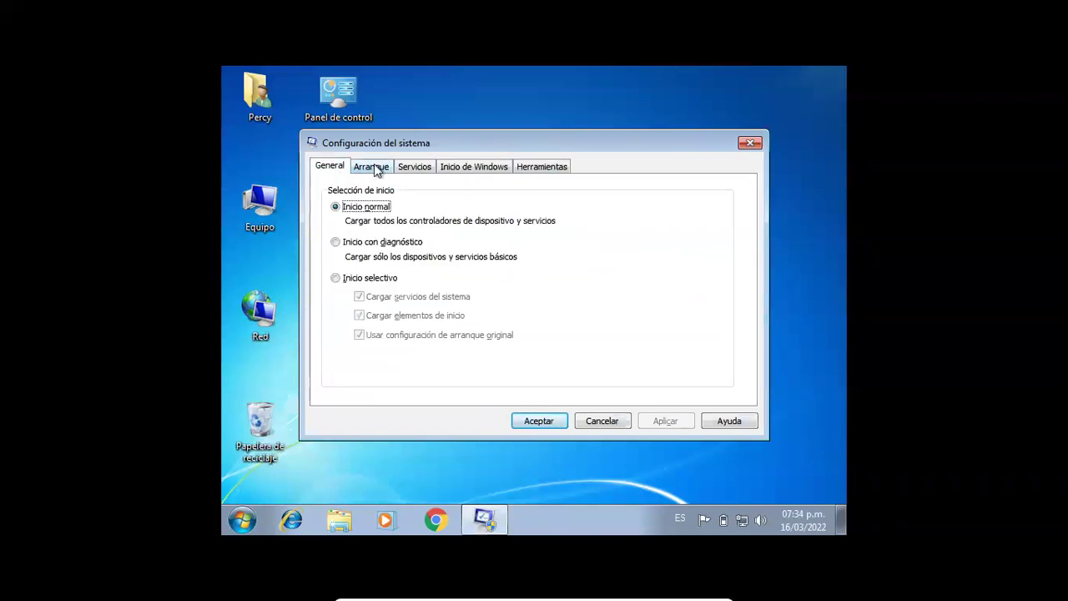
pyautogui.click(372, 164)
pyautogui.click(419, 170)
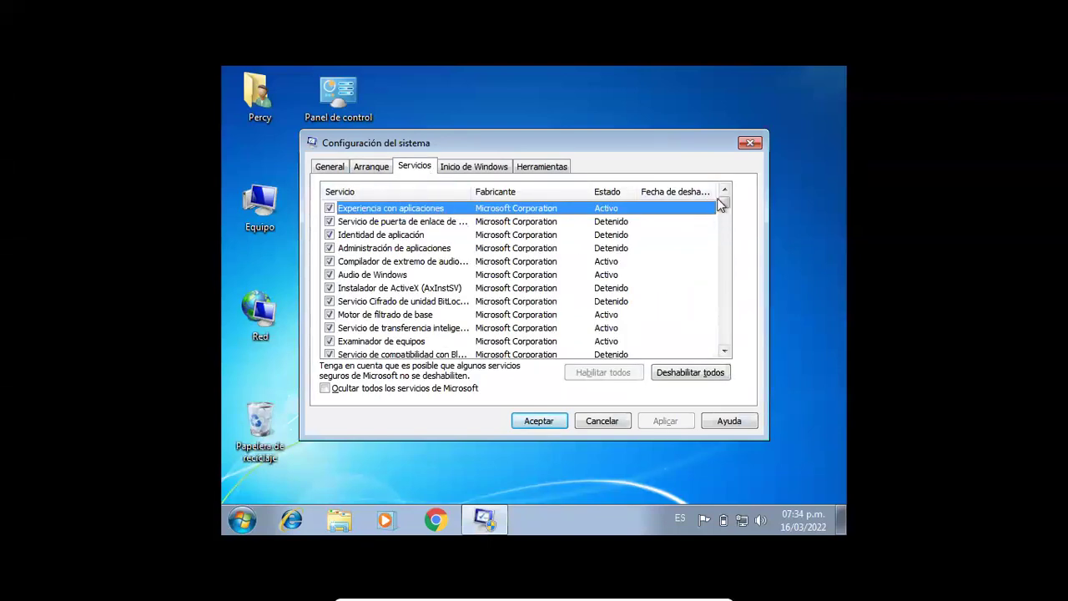
pyautogui.moveTo(724, 211); pyautogui.dragTo(725, 205)
pyautogui.click(493, 168)
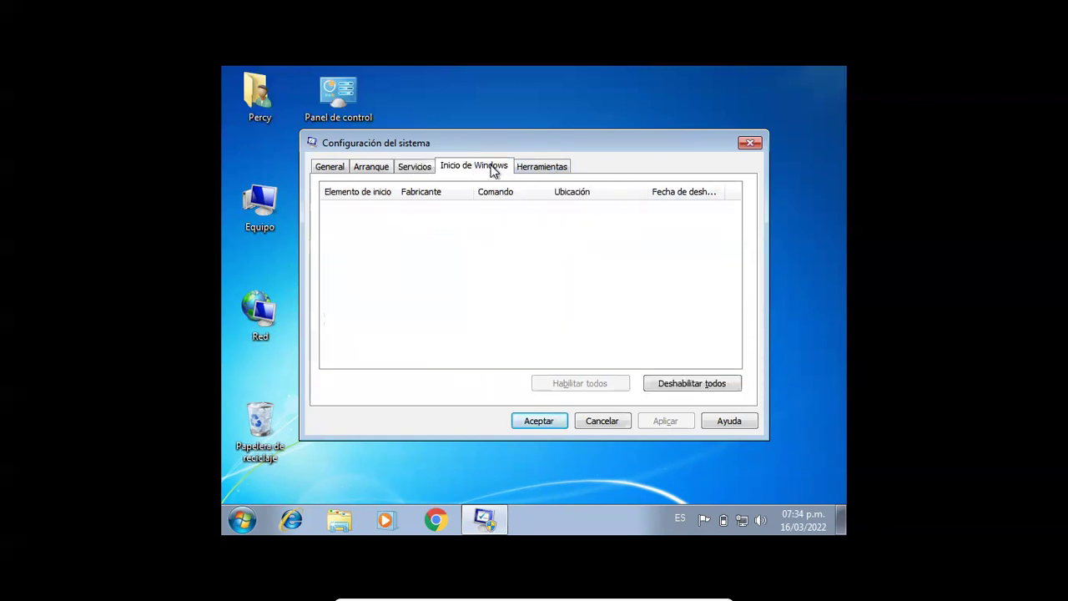
pyautogui.click(550, 166)
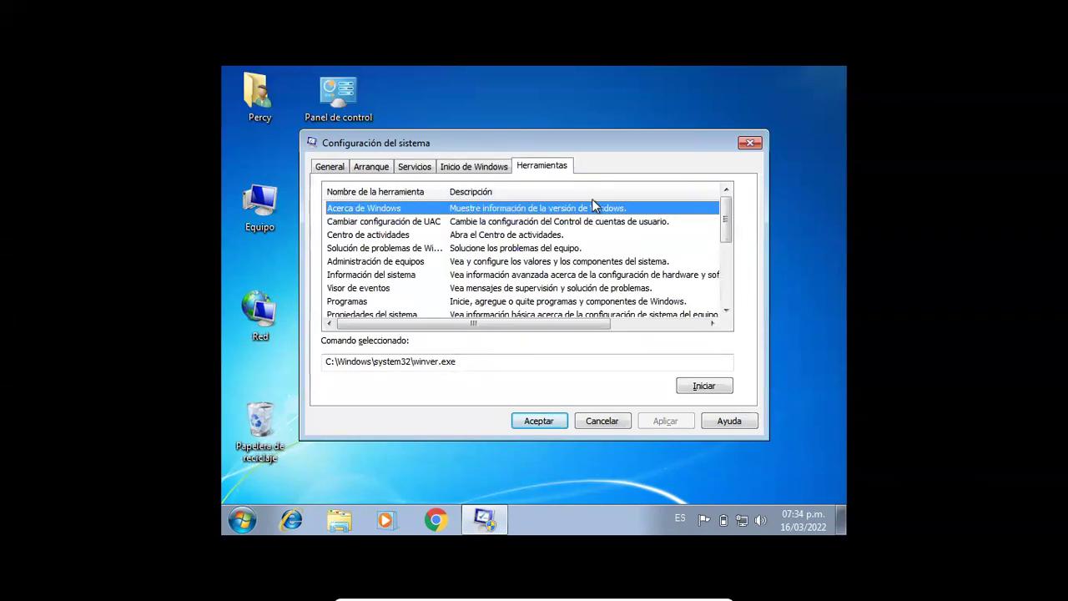
pyautogui.click(476, 171)
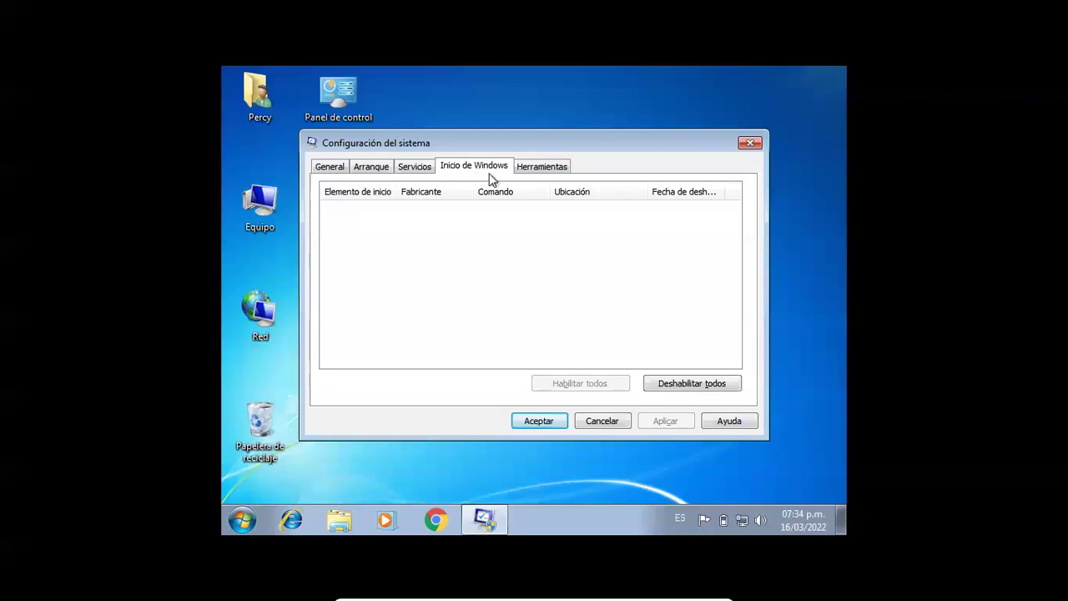
pyautogui.moveTo(350, 213); pyautogui.dragTo(490, 277)
pyautogui.moveTo(699, 298); pyautogui.dragTo(454, 310)
pyautogui.click(750, 142)
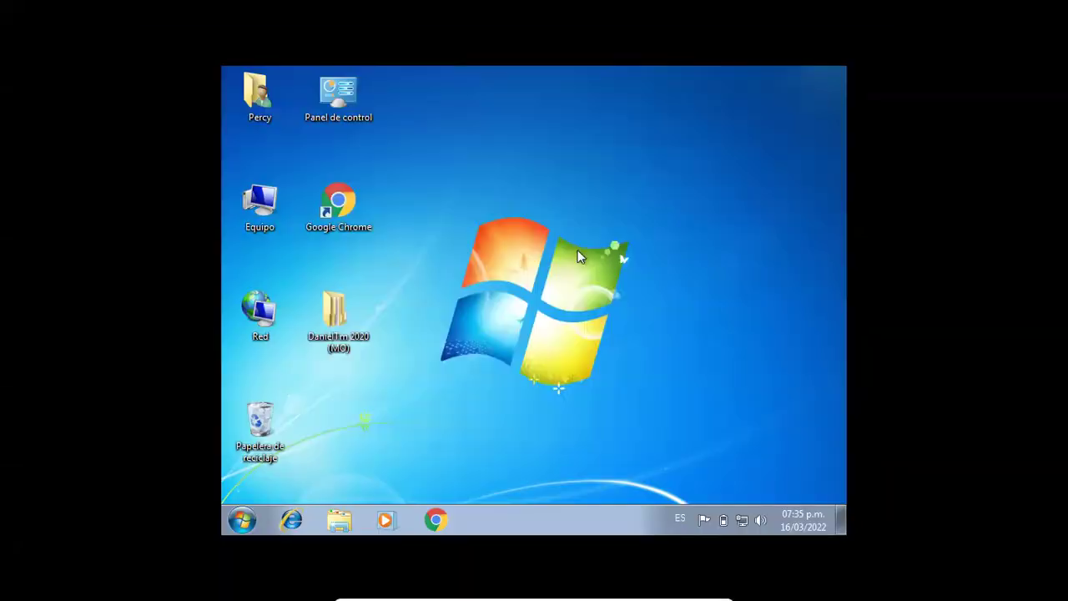
# - Run msconfig again from the Win+R box, accepting with Aceptar
pyautogui.click(238, 521)
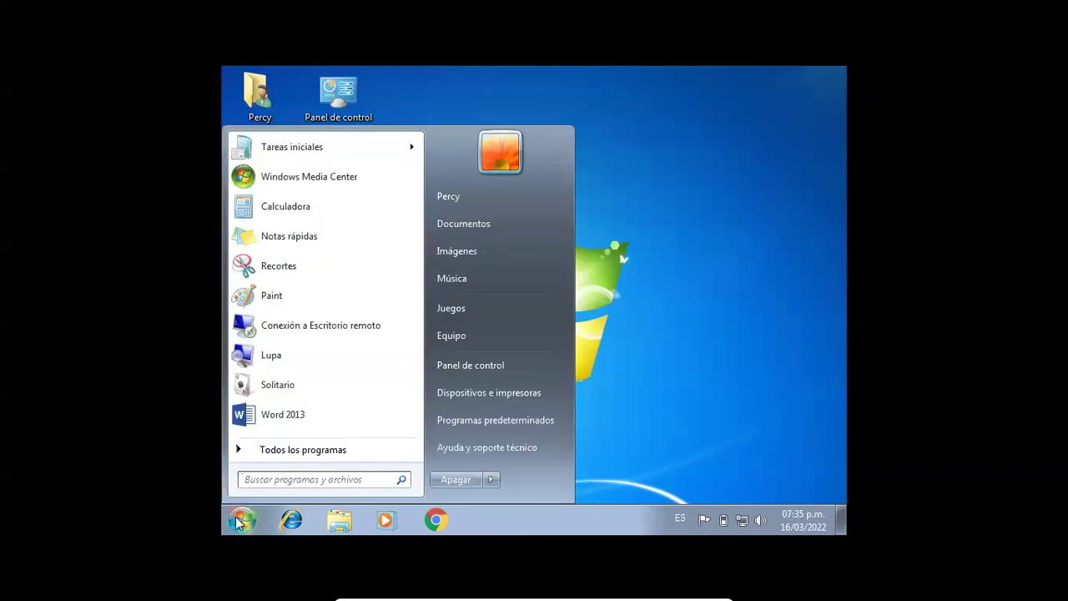
pyautogui.click(238, 520)
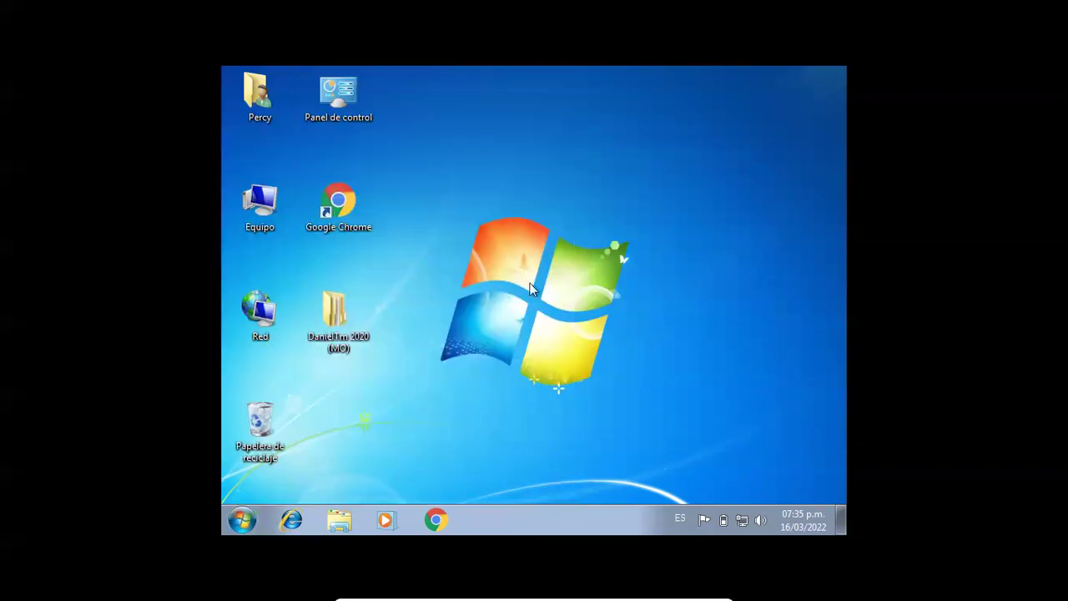
pyautogui.press('super+r')
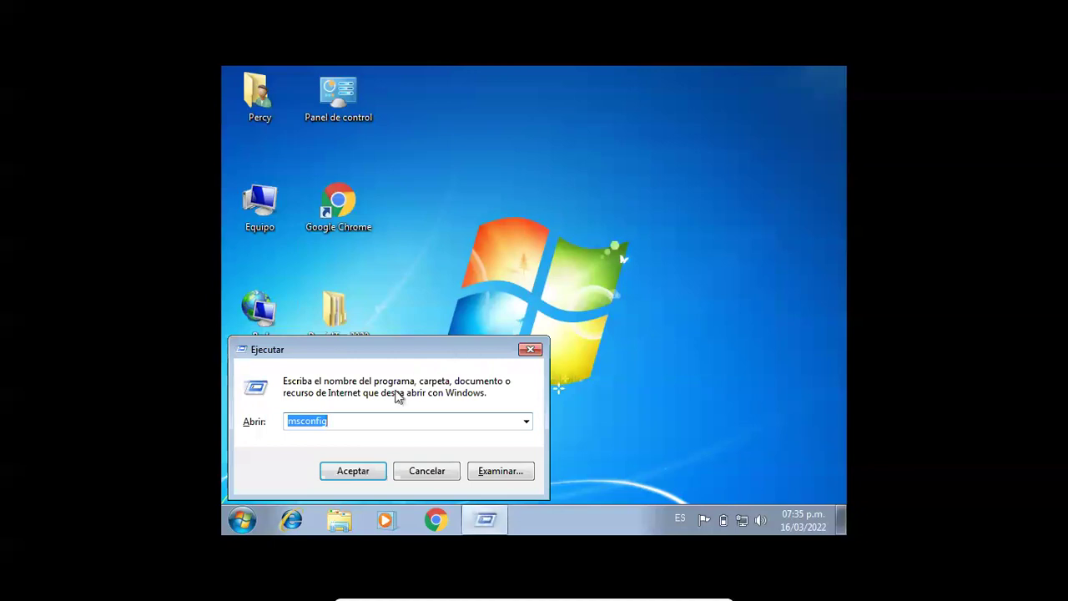
pyautogui.click(367, 474)
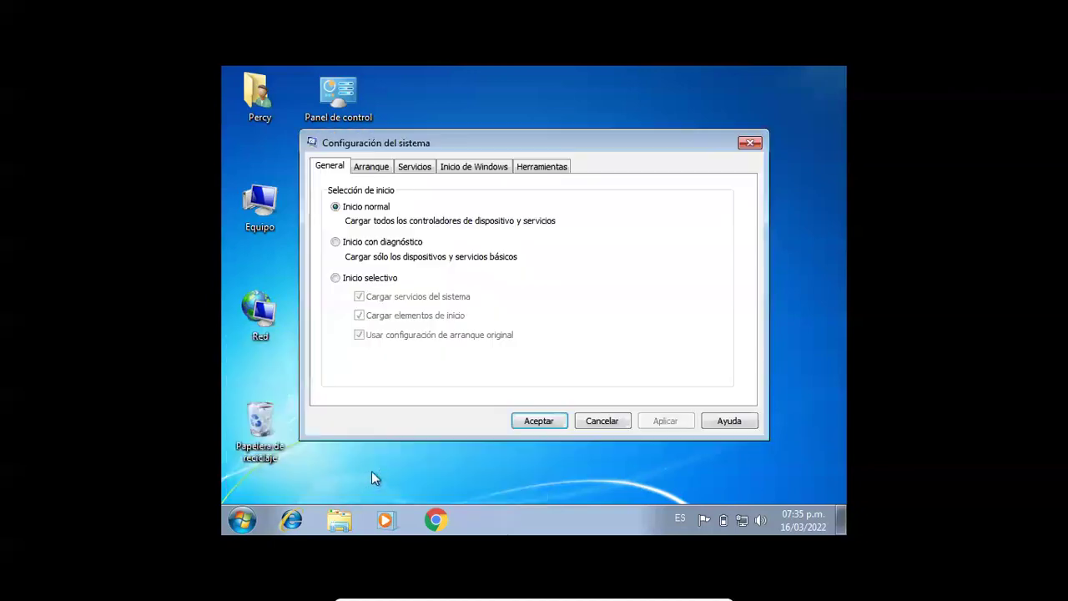
# - Scroll the Servicios list to the Office Source Engine and Office protection platform services and widen the Servicio column
pyautogui.click(377, 169)
pyautogui.click(413, 167)
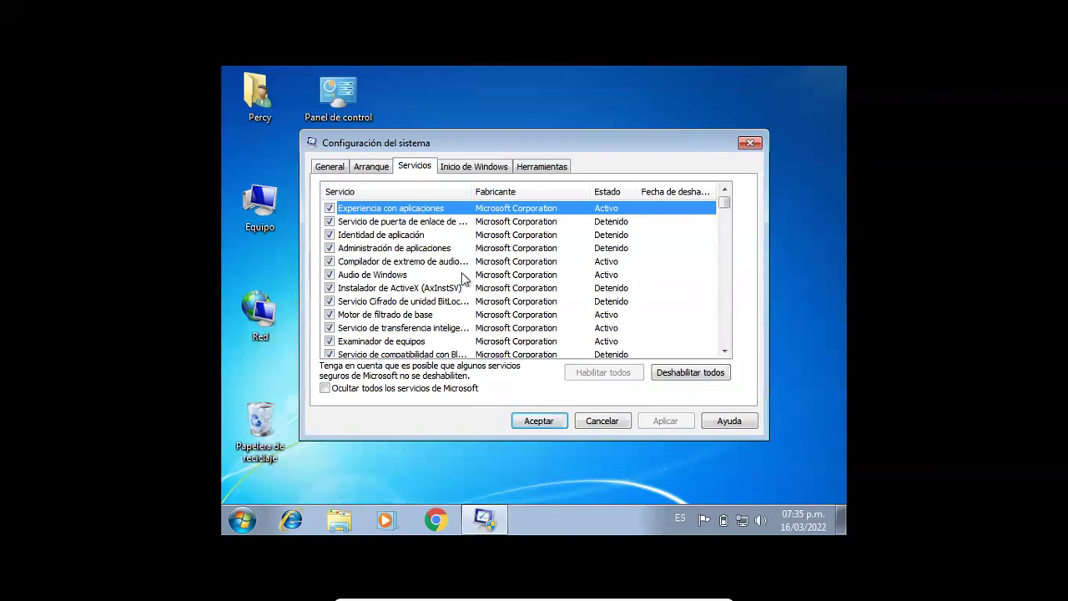
pyautogui.moveTo(722, 208); pyautogui.dragTo(715, 352)
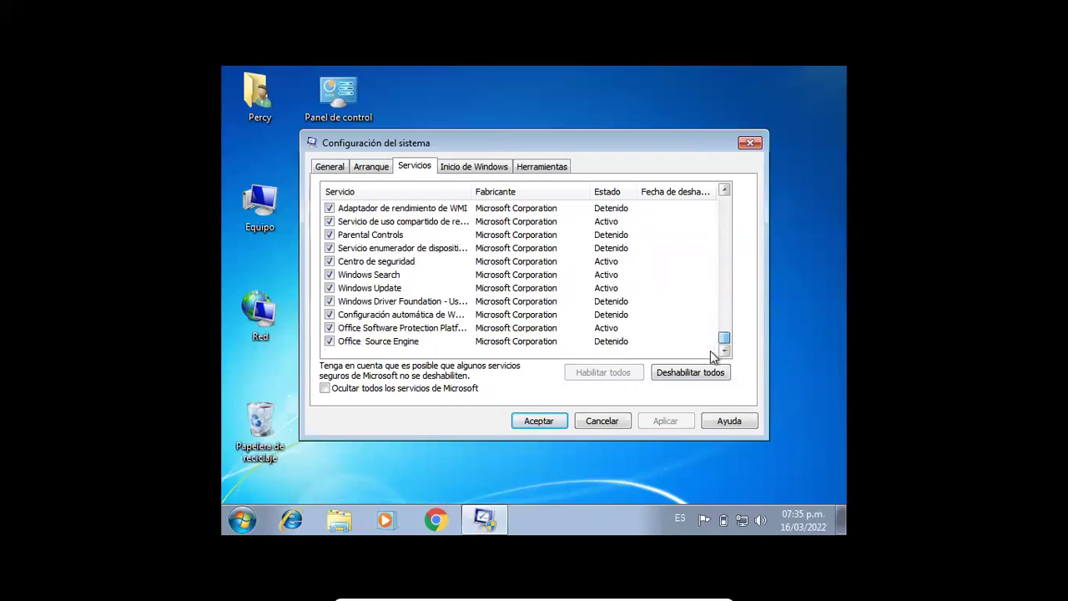
pyautogui.click(375, 343)
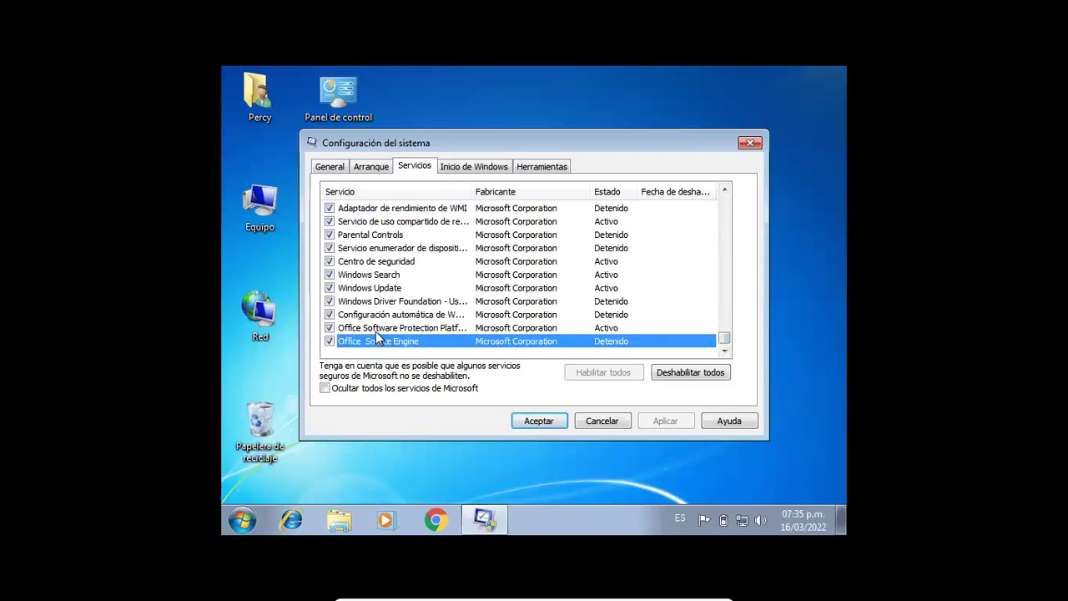
pyautogui.click(375, 331)
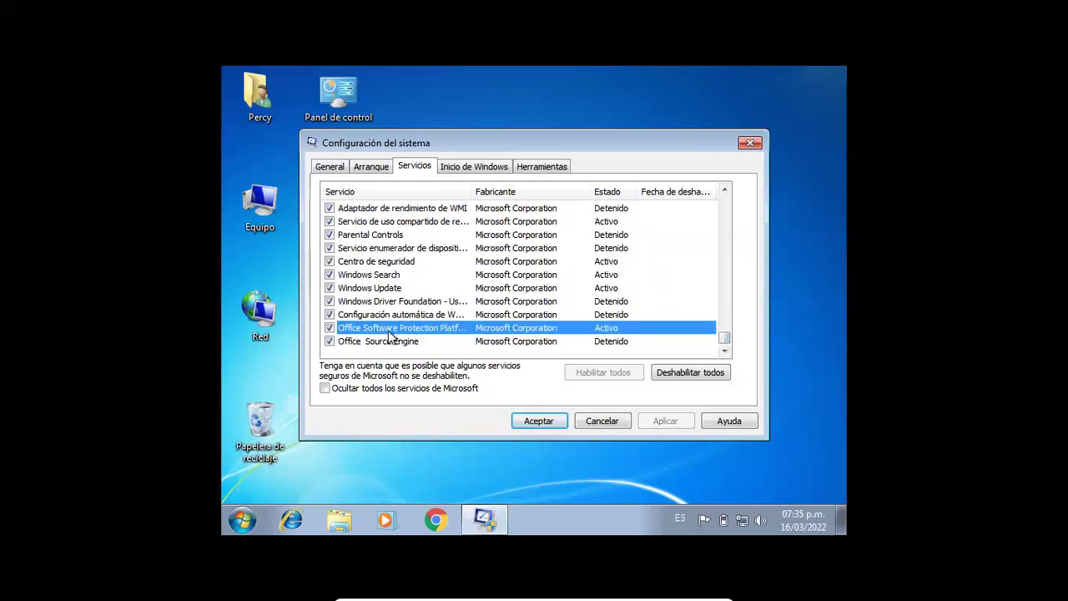
pyautogui.moveTo(472, 191); pyautogui.dragTo(503, 191)
# - Check the Inicio de Windows and Herramientas tabs, then close System Configuration
pyautogui.click(503, 169)
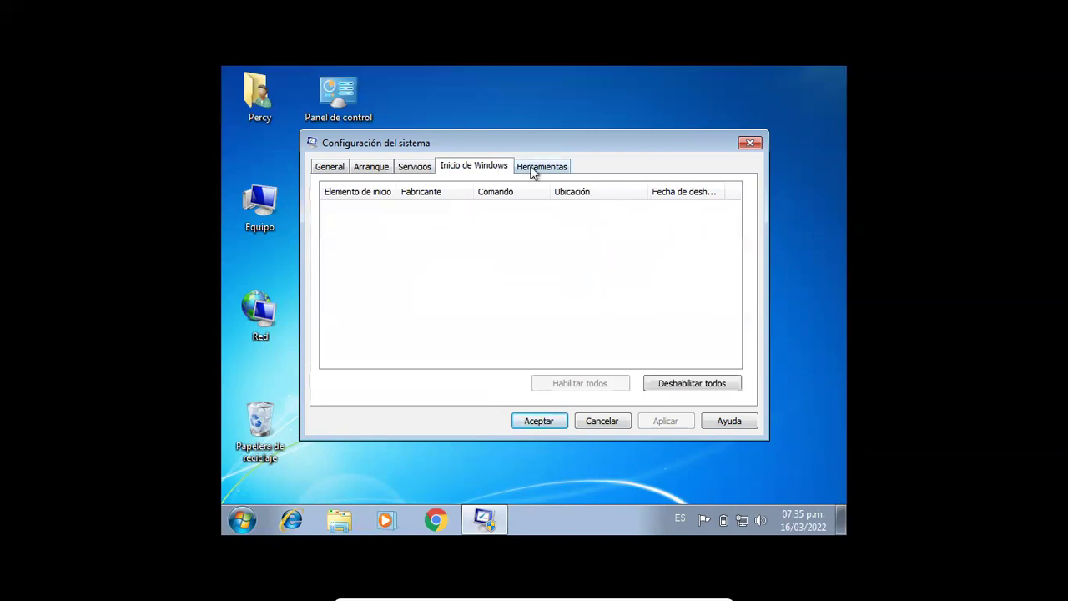
pyautogui.click(542, 166)
pyautogui.moveTo(725, 222); pyautogui.dragTo(729, 200)
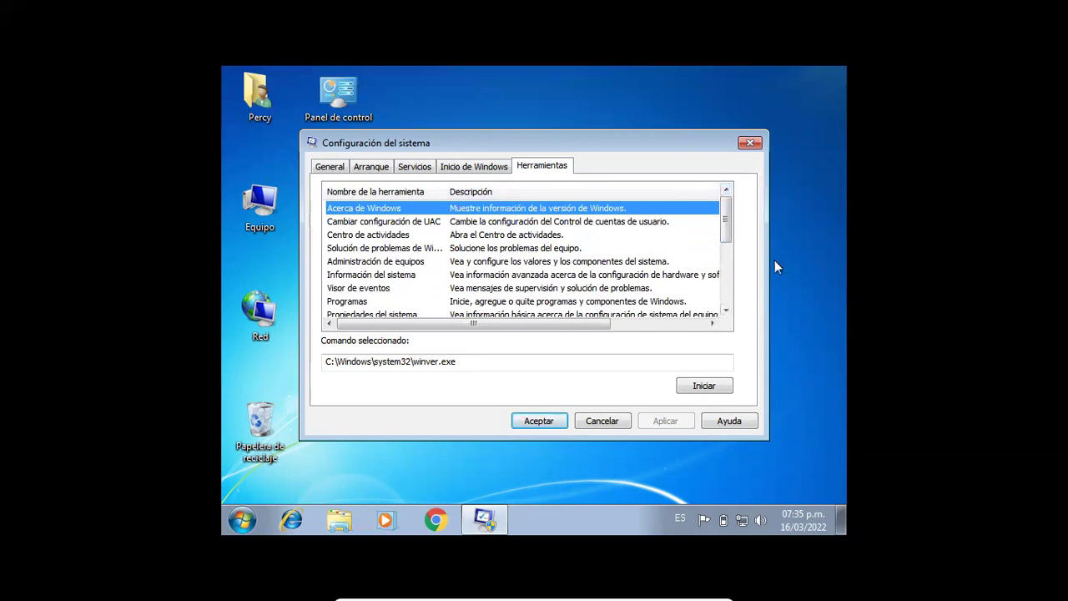
pyautogui.click(749, 143)
# - Refresh the desktop and enter netplwiz in the Win+R box
pyautogui.rightClick(583, 152)
pyautogui.click(642, 196)
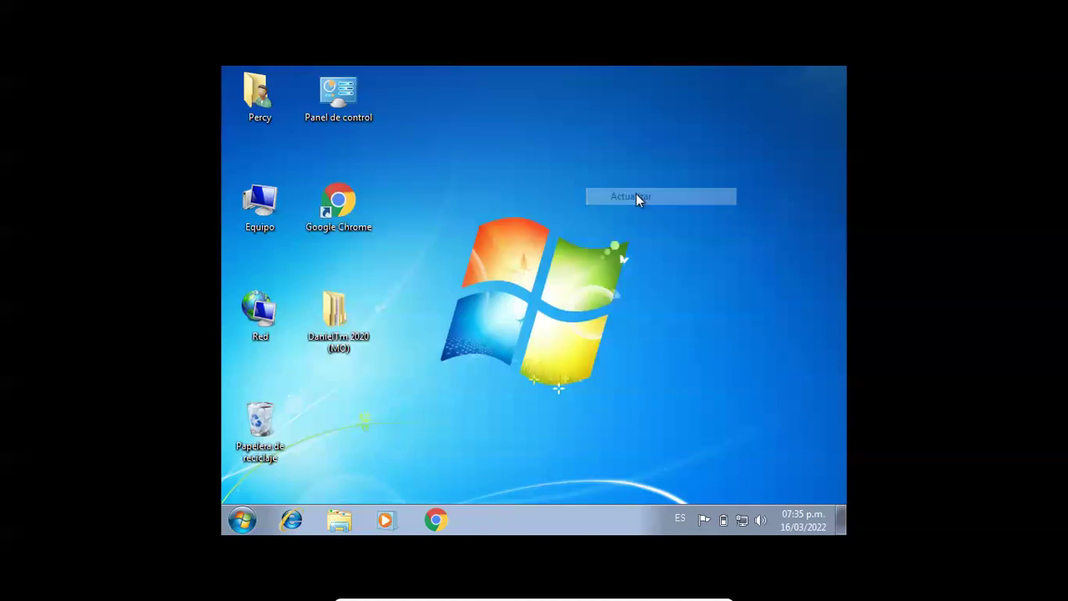
pyautogui.click(241, 519)
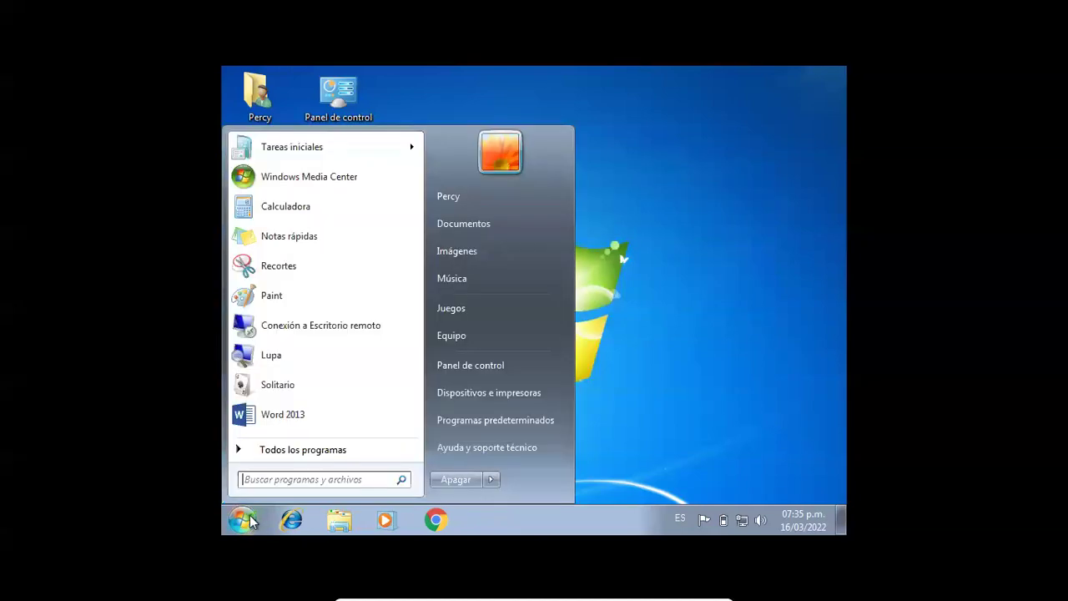
pyautogui.click(250, 520)
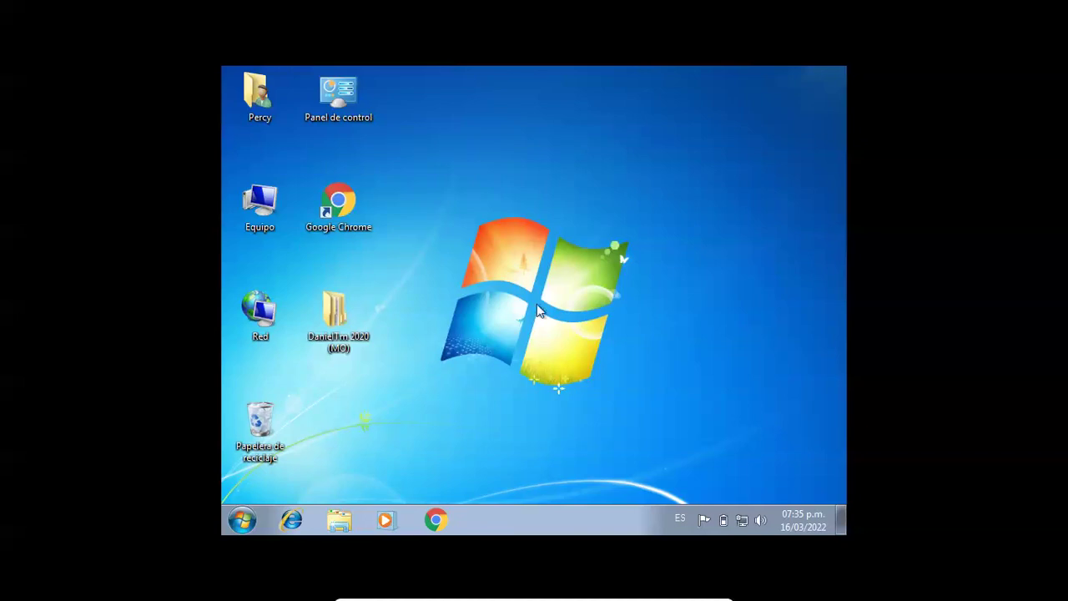
pyautogui.press('super+r')
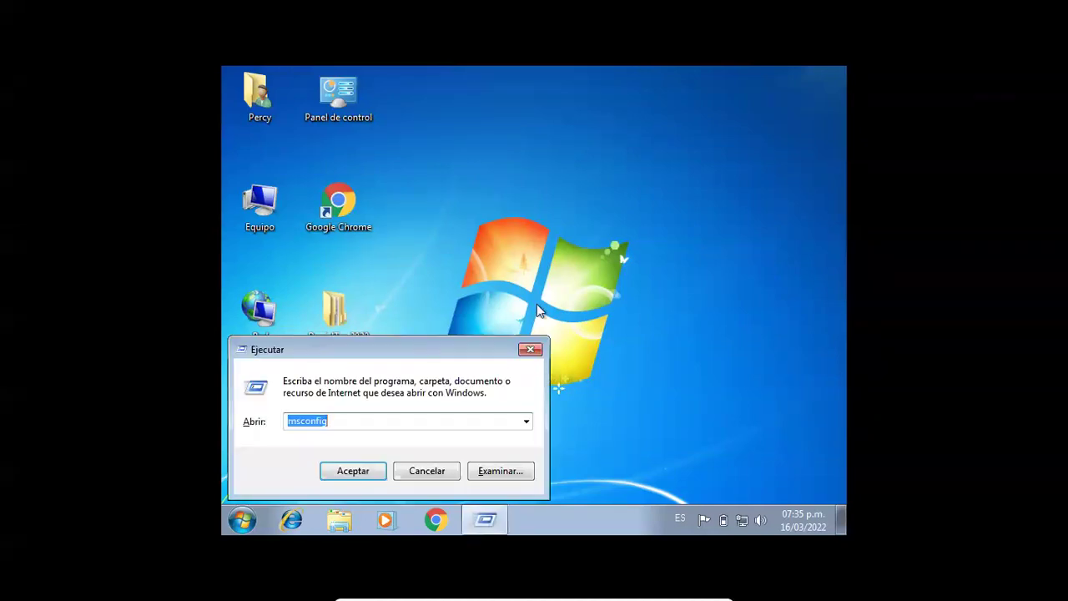
pyautogui.write('netplwiz')
# - Launch User Accounts (netplwiz), centre its window and select the existing administrator account
pyautogui.press('Return')
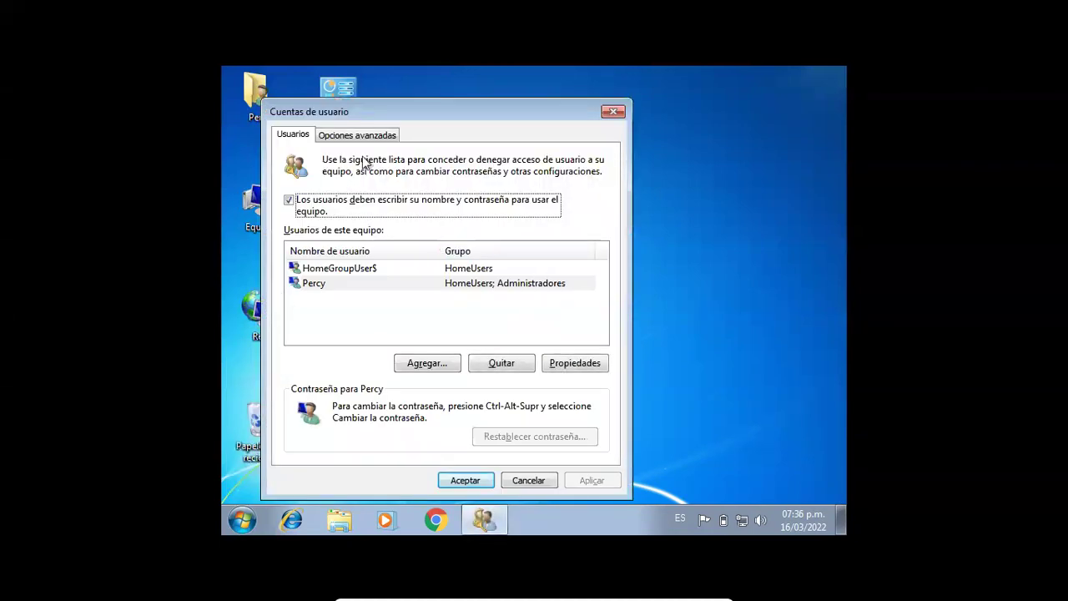
pyautogui.moveTo(405, 115); pyautogui.dragTo(528, 123)
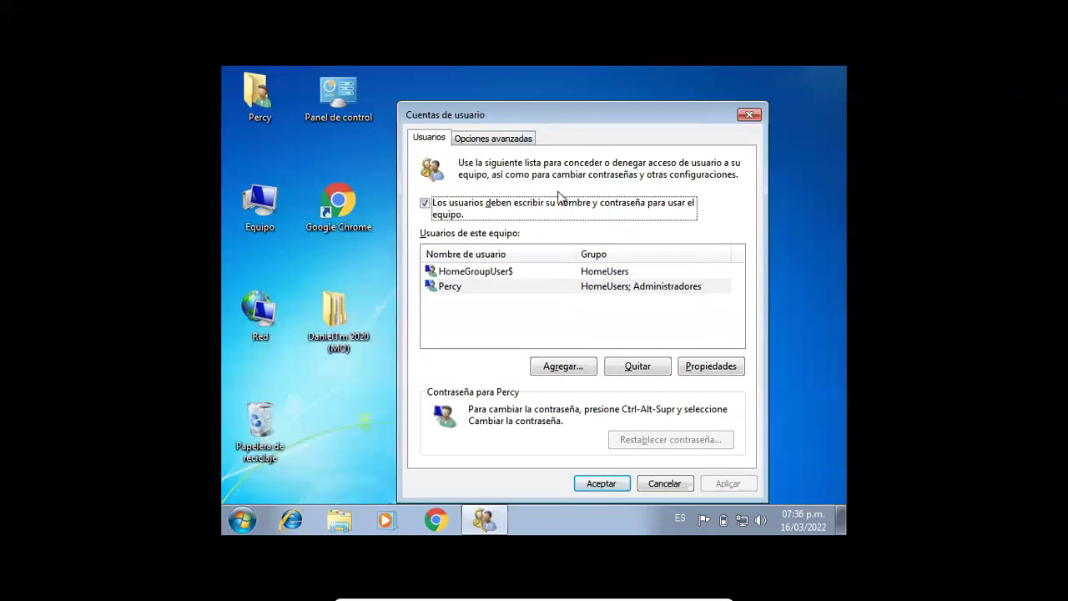
pyautogui.click(461, 287)
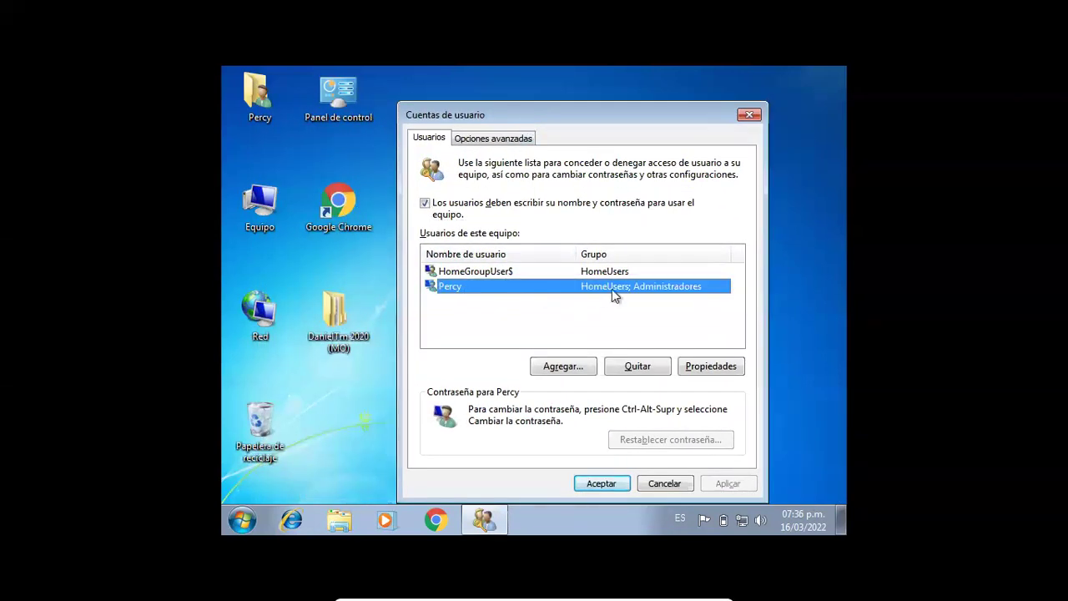
# - Add a new user with the chosen user name and a password, kept as Usuario estándar
pyautogui.click(574, 368)
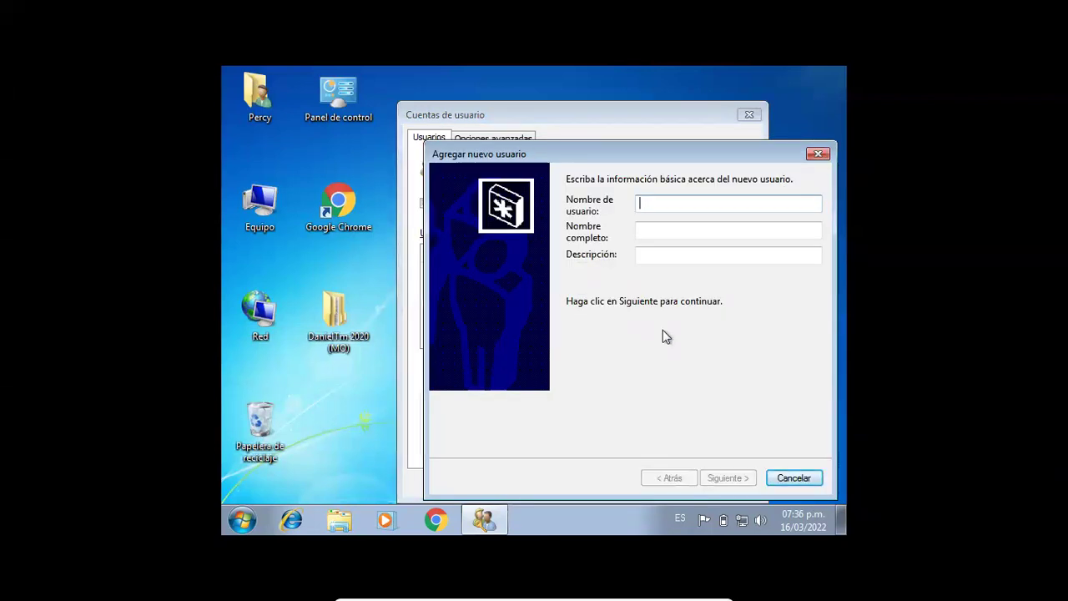
pyautogui.write('Maria')
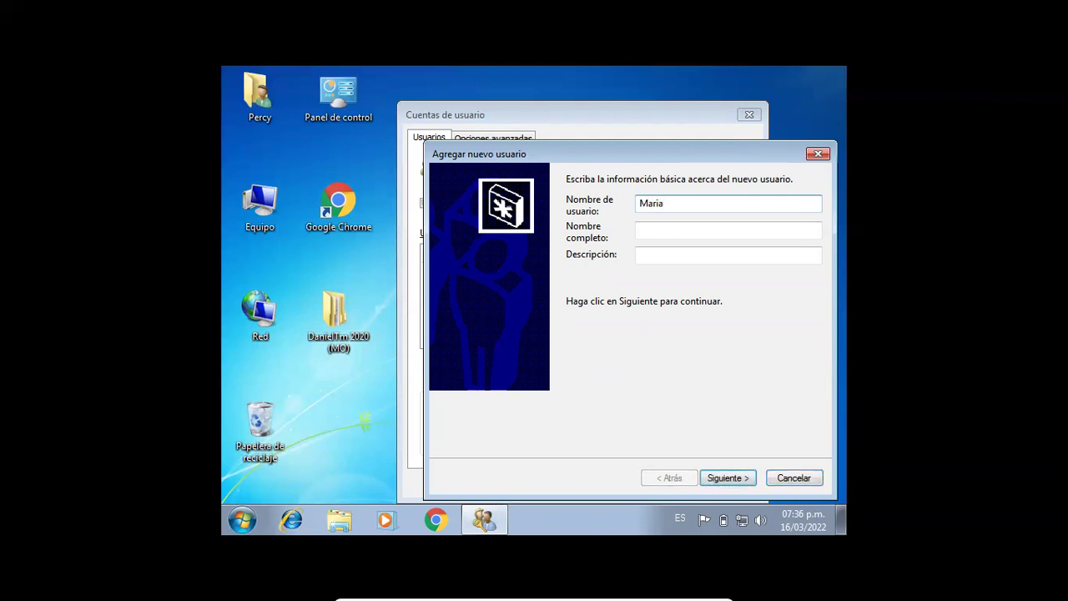
pyautogui.moveTo(663, 155); pyautogui.dragTo(612, 133)
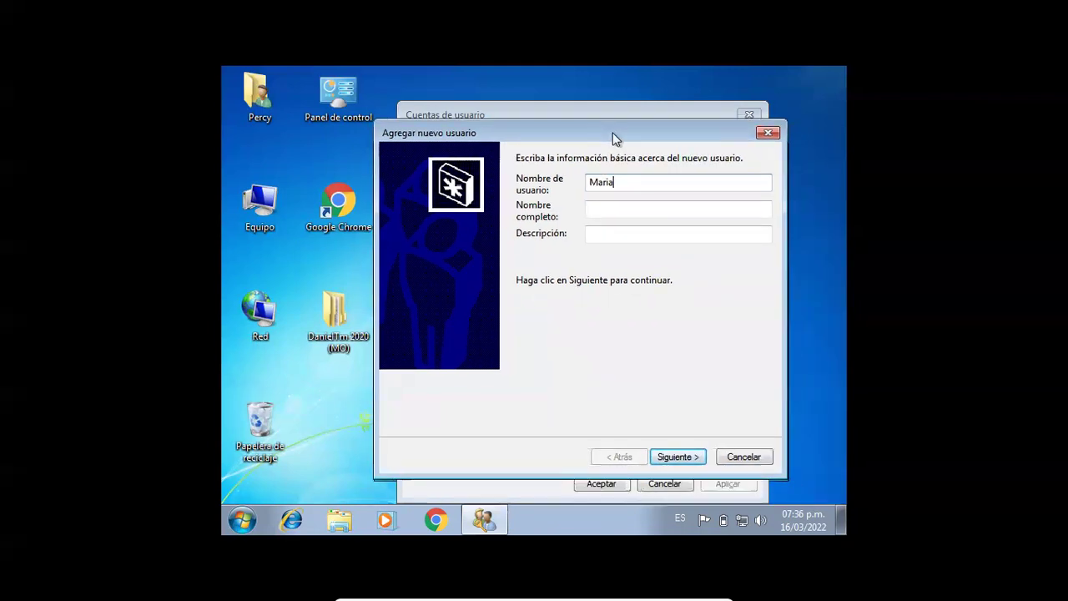
pyautogui.click(676, 455)
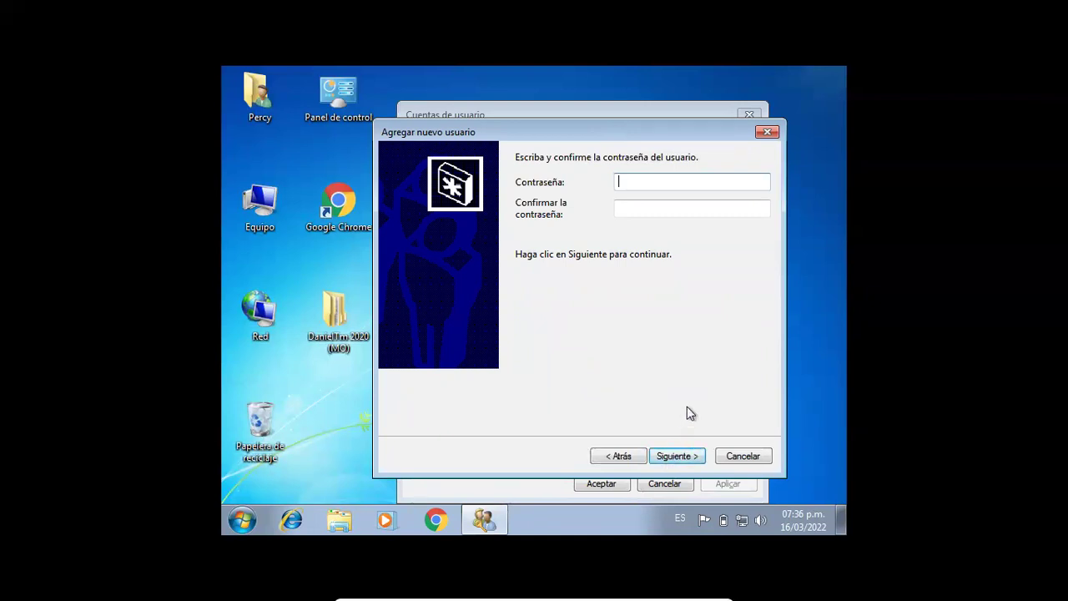
pyautogui.write('1234')
pyautogui.press('Tab')
pyautogui.write('12')
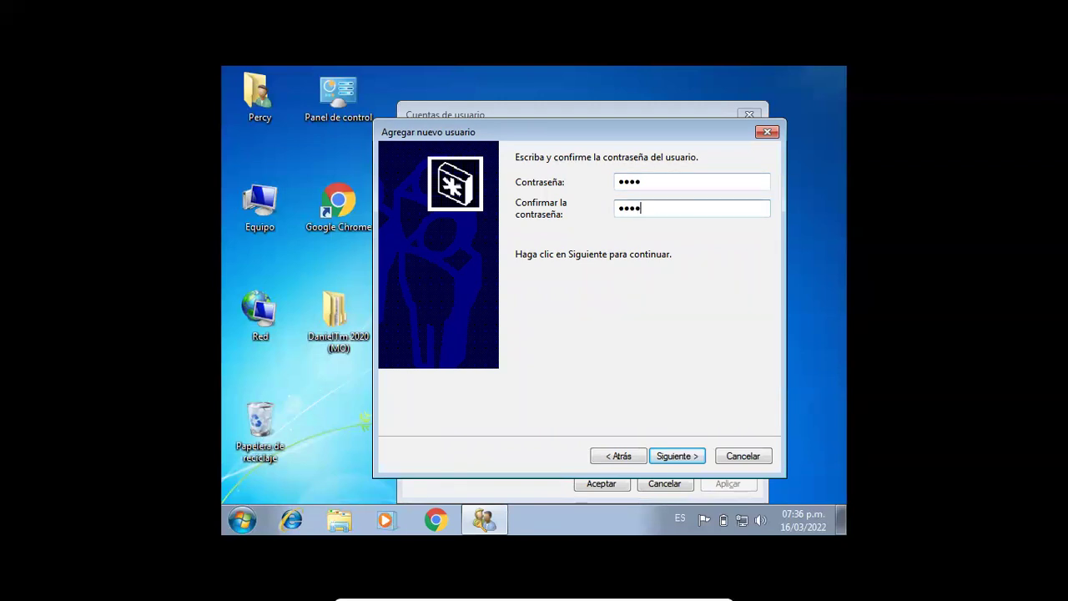
pyautogui.click(673, 456)
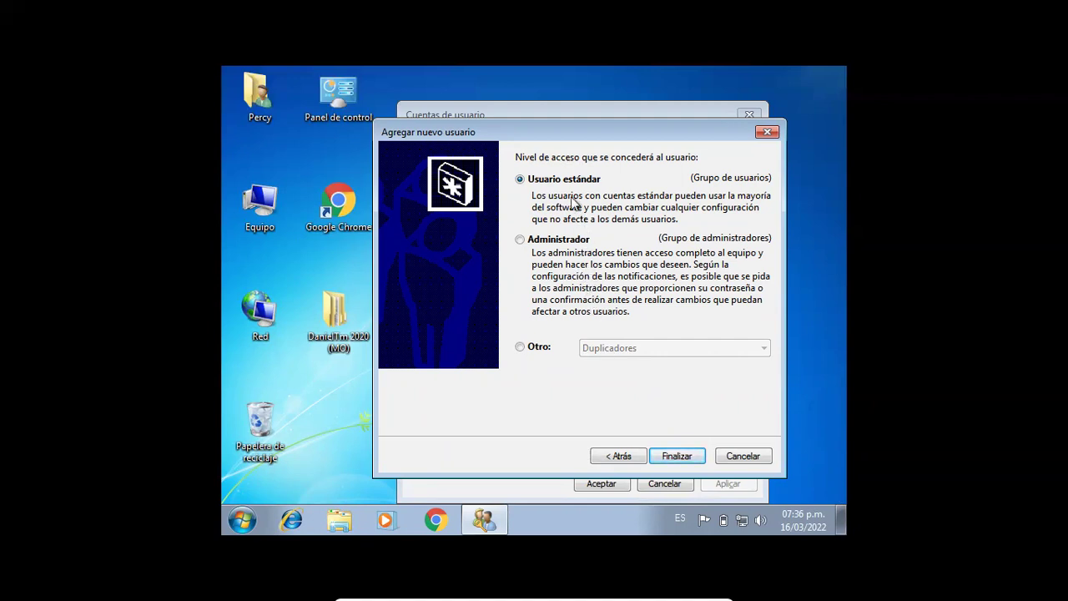
pyautogui.click(677, 455)
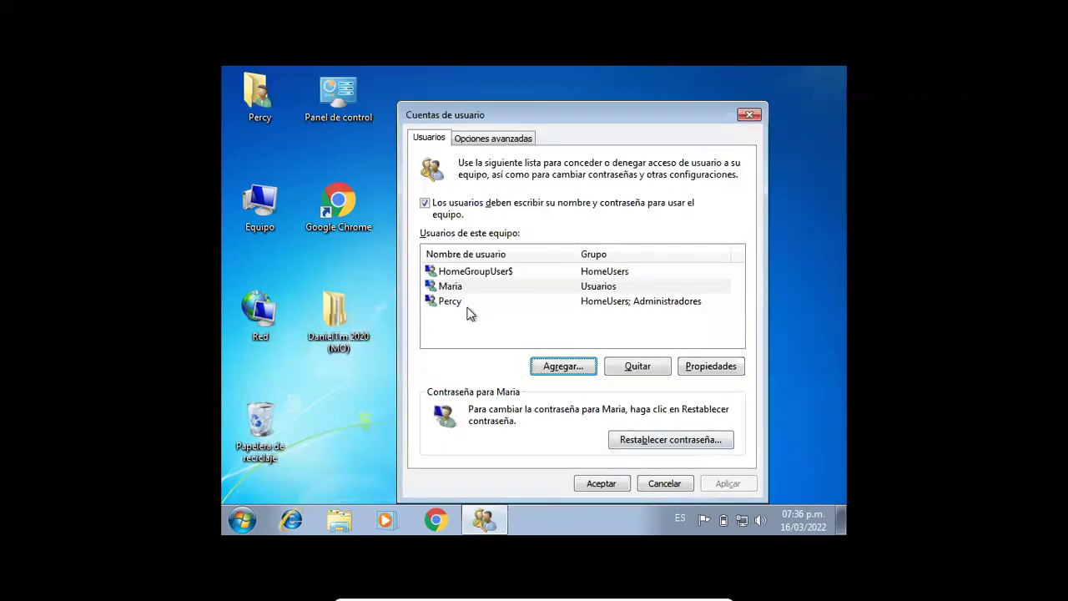
# - Check the new user's Pertenencia a grupos shows Usuarios, then close User Accounts with Aceptar
pyautogui.click(460, 292)
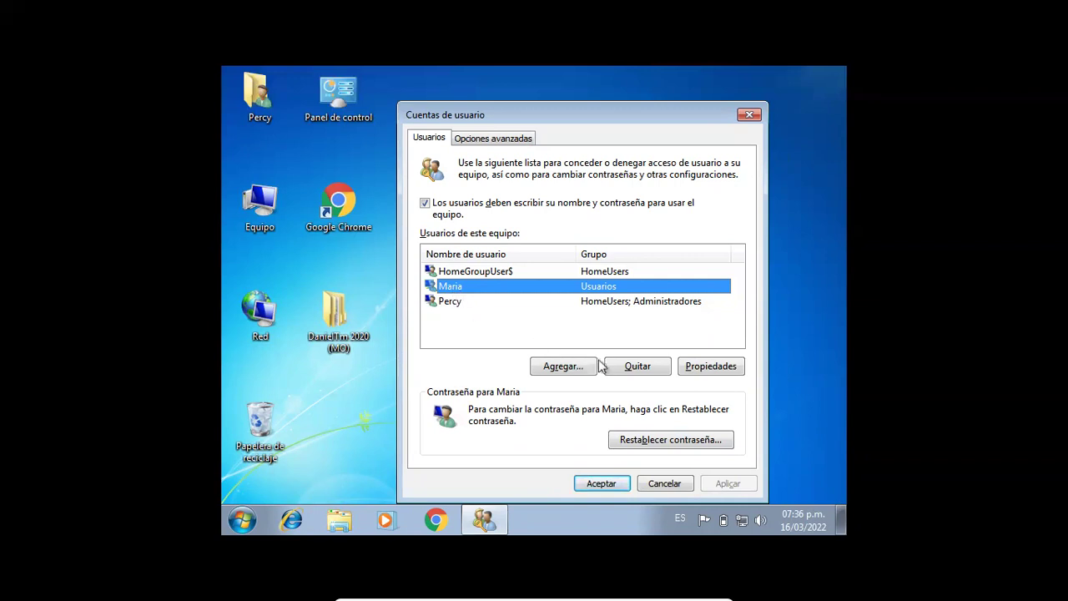
pyautogui.click(690, 368)
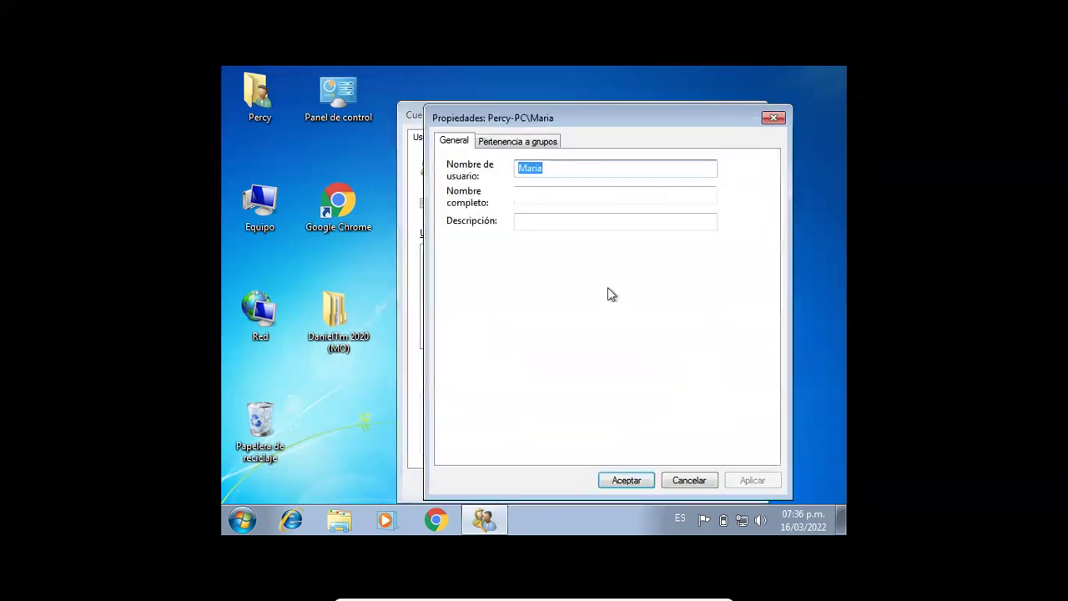
pyautogui.click(528, 148)
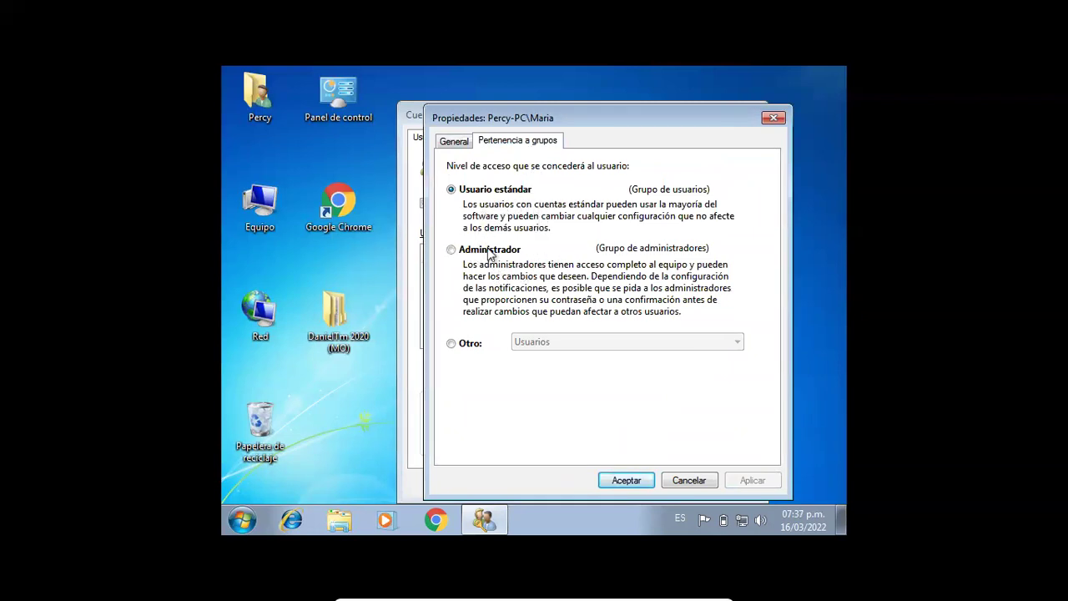
pyautogui.click(772, 120)
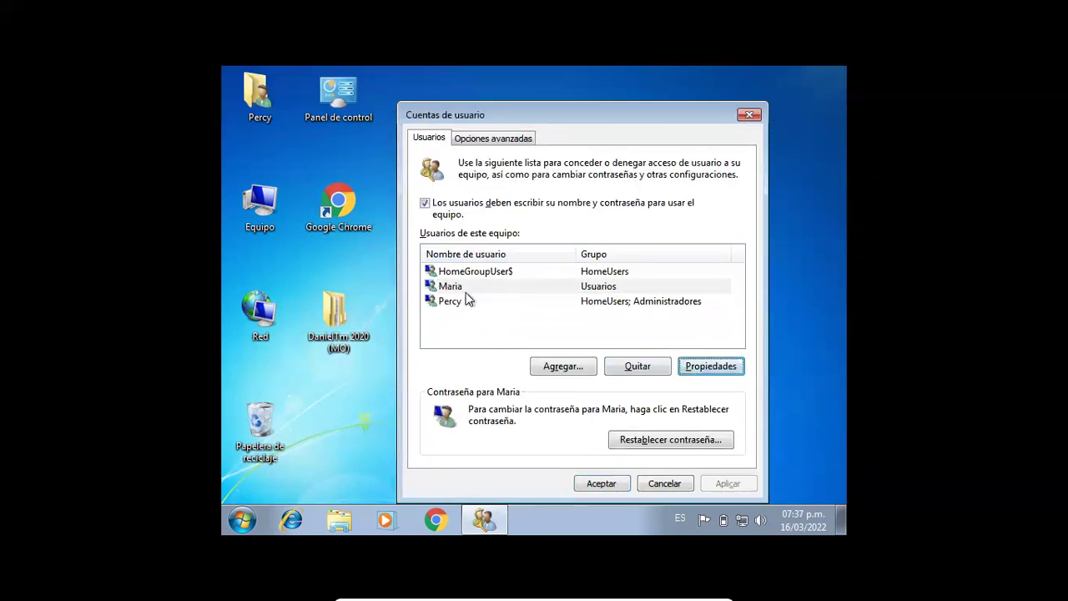
pyautogui.click(606, 484)
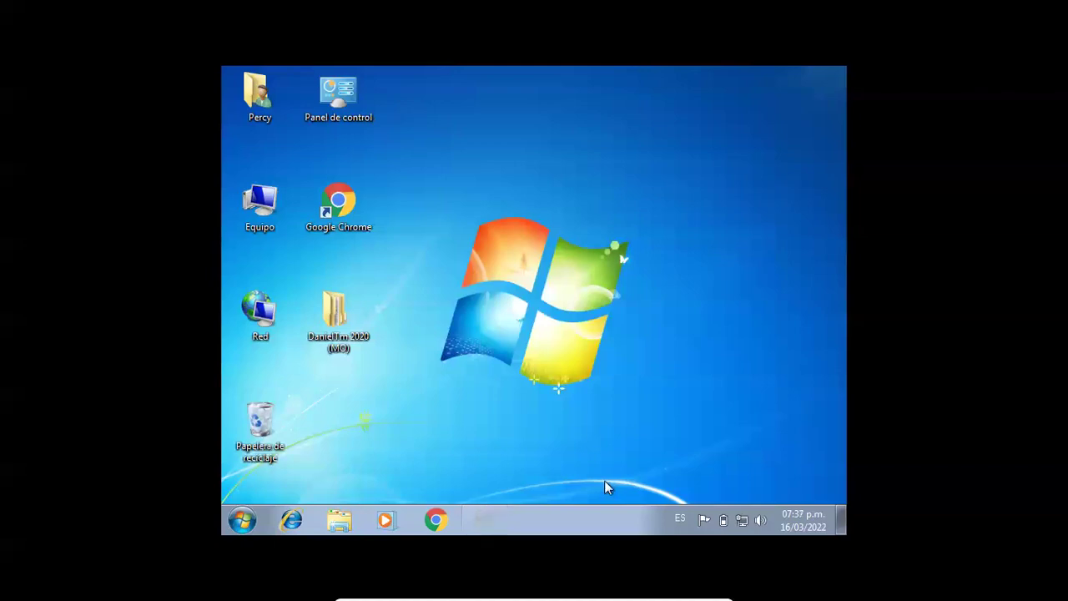
# - Open the current user's personal folder from the Start menu, then close it
pyautogui.click(241, 517)
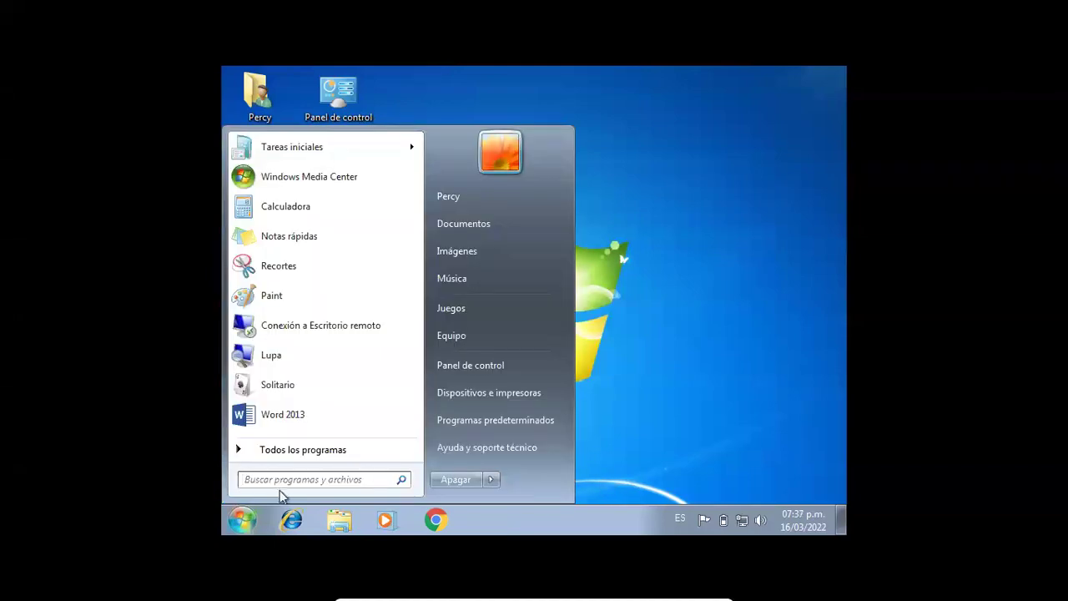
pyautogui.click(493, 201)
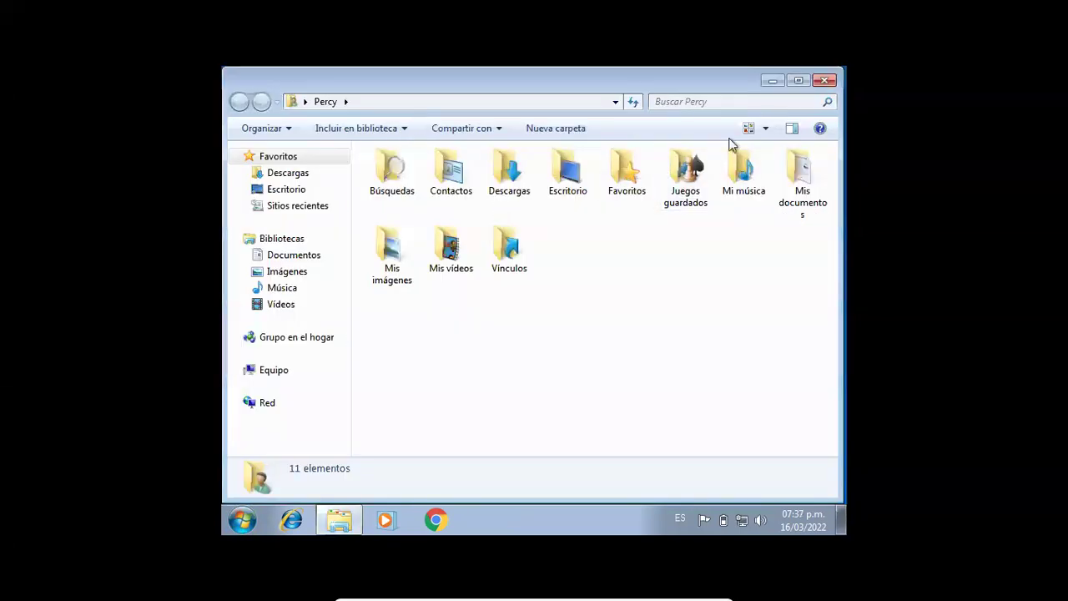
pyautogui.click(822, 82)
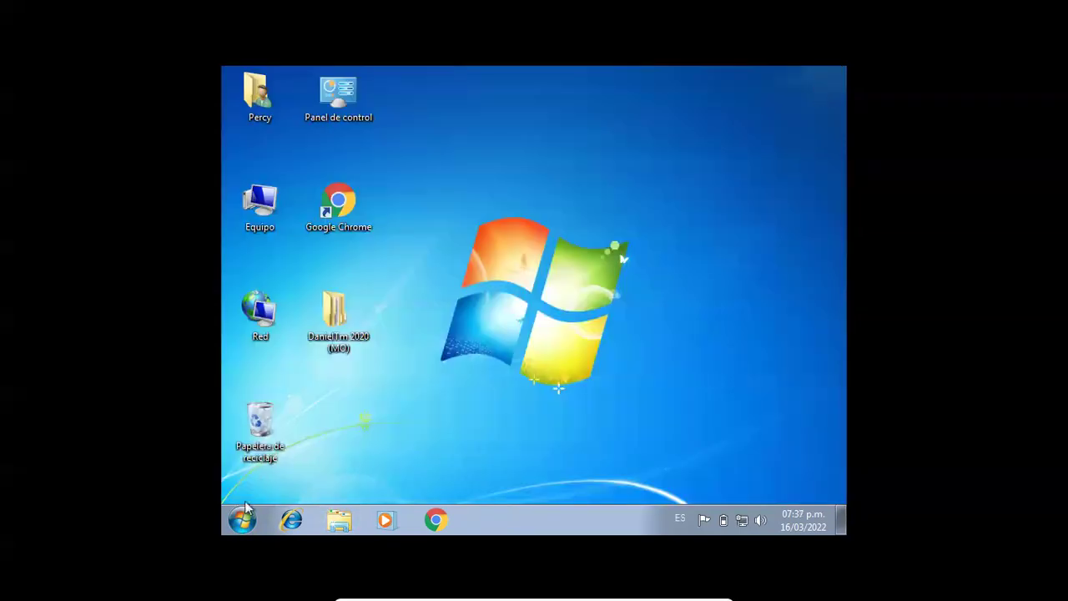
# - Show the Start menu's shut-down options: Cambiar de usuario, Cerrar sesión, Bloquear, Reiniciar
pyautogui.click(242, 520)
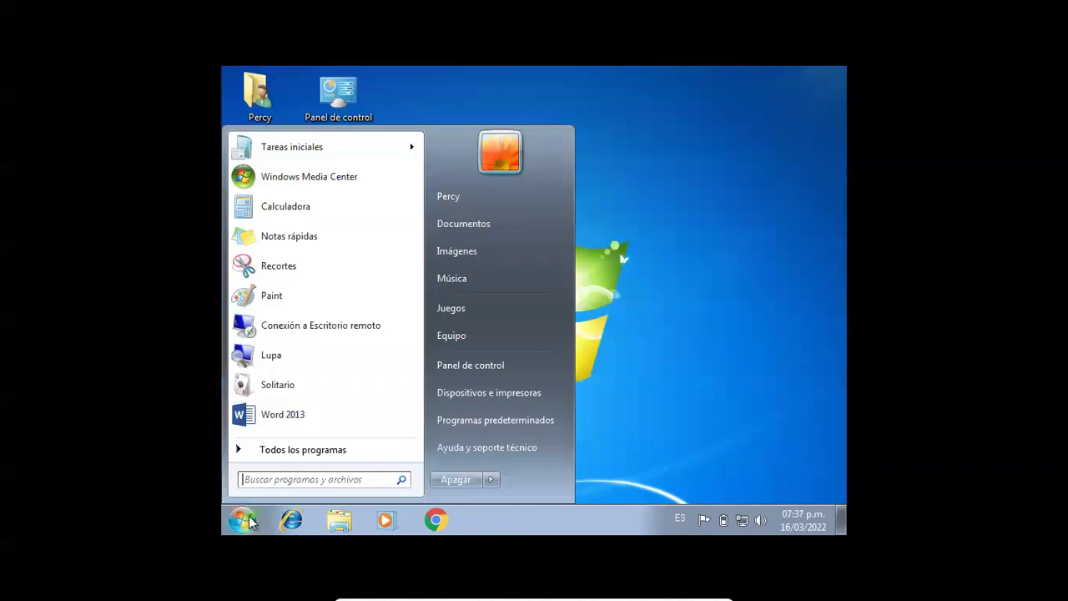
pyautogui.click(491, 479)
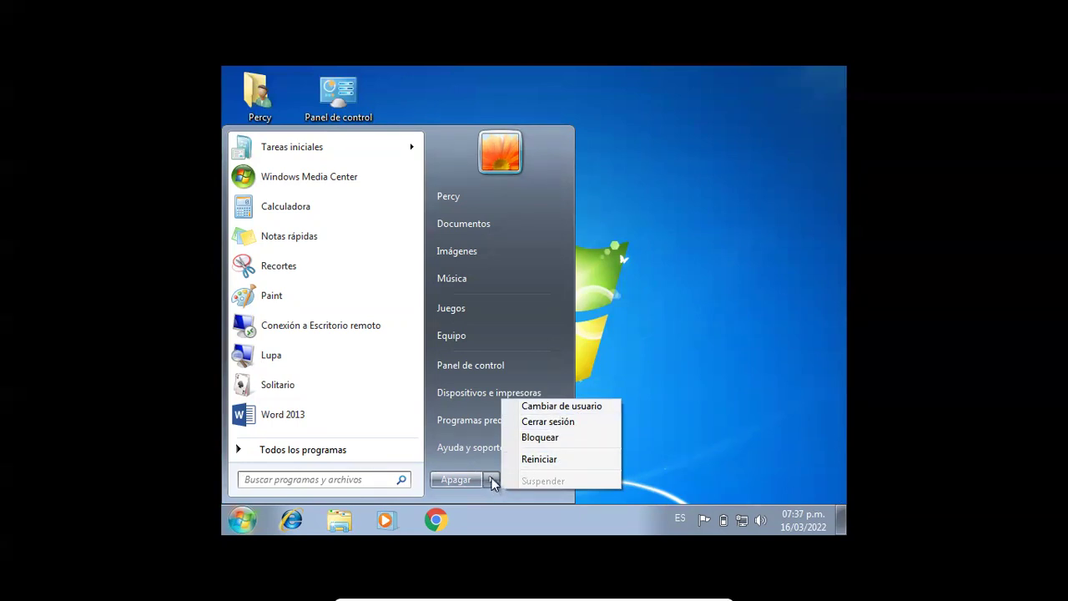
pyautogui.click(691, 367)
pyautogui.click(242, 519)
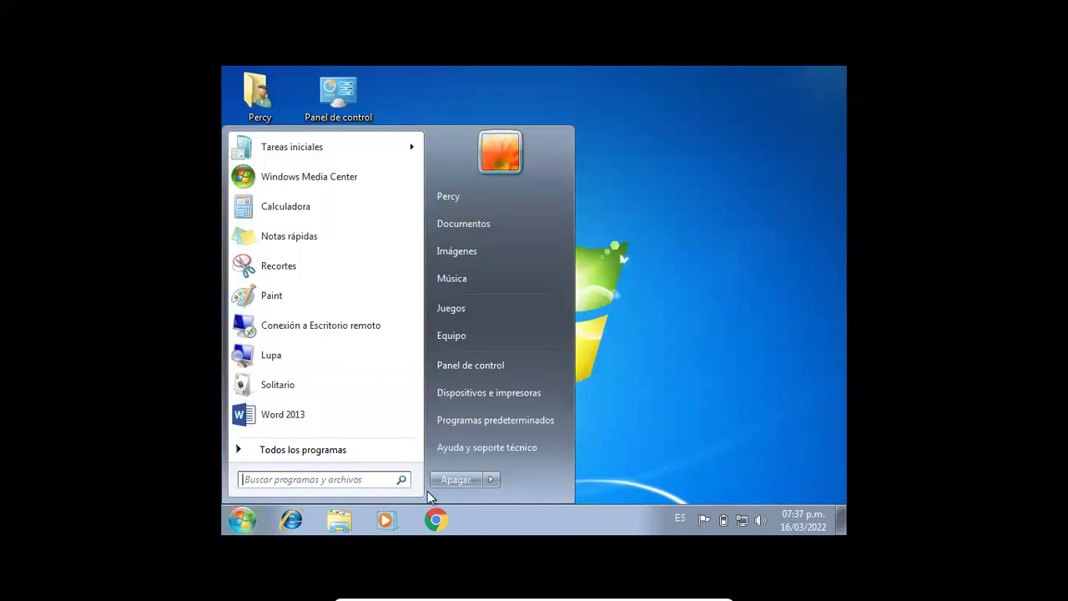
pyautogui.click(491, 481)
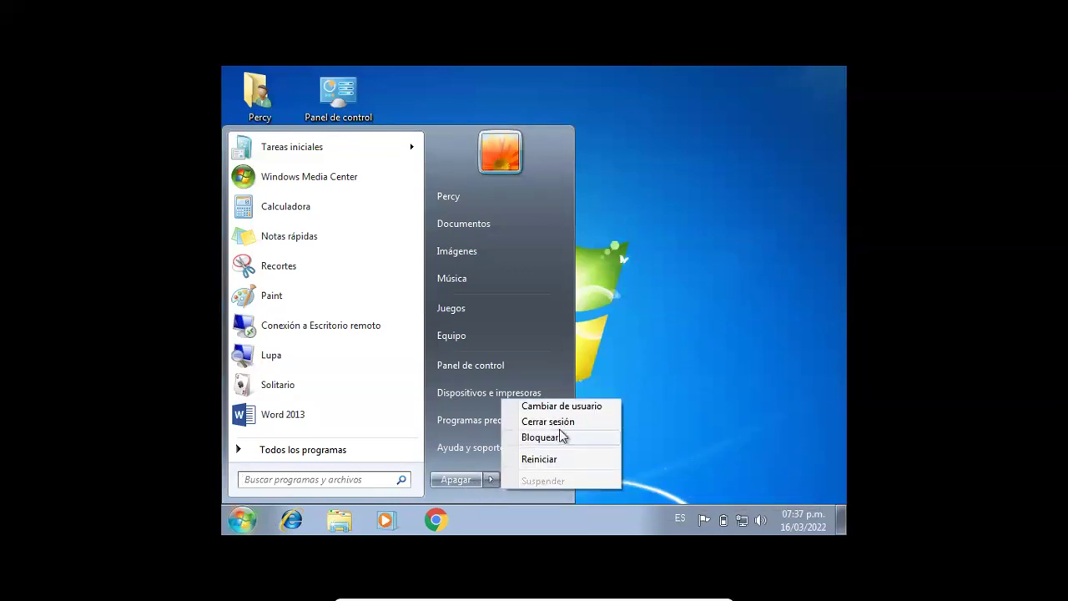
# - Switch user and sign in to the new standard account with its password
pyautogui.click(575, 407)
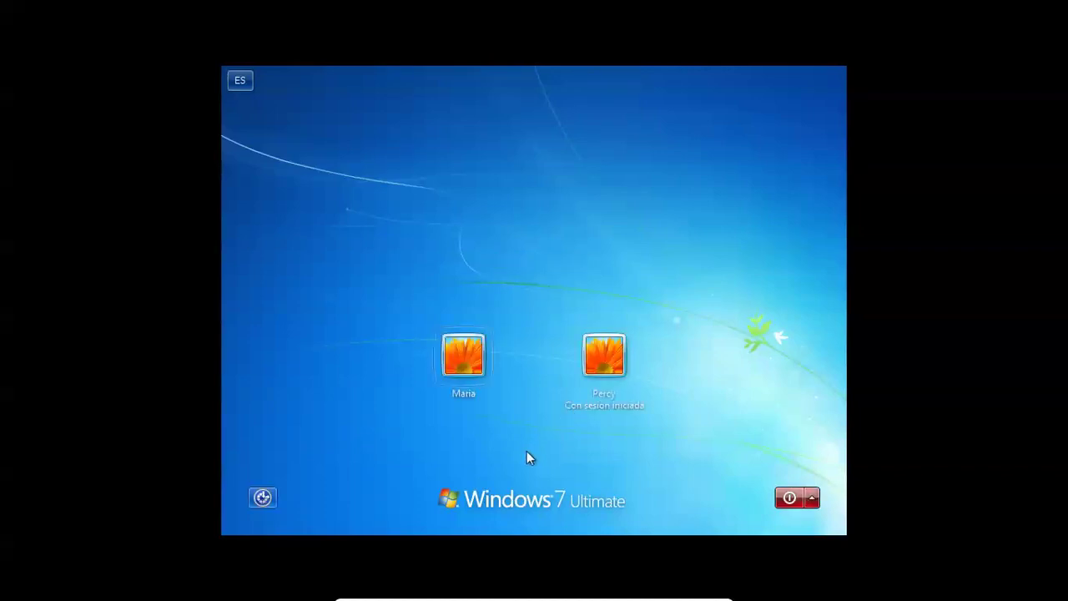
pyautogui.click(473, 358)
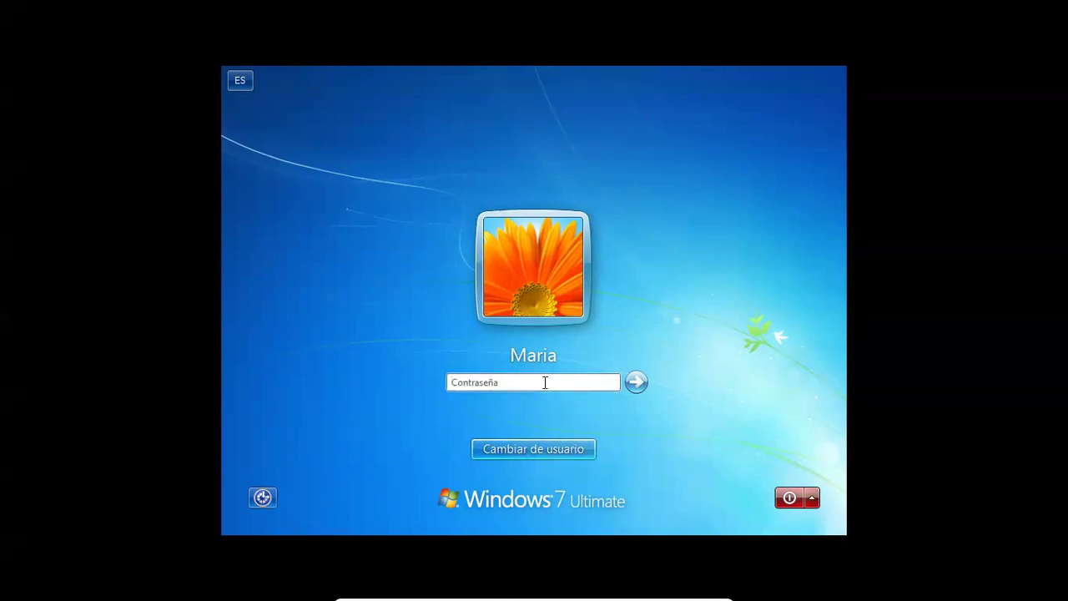
pyautogui.click(545, 383)
pyautogui.write('****')
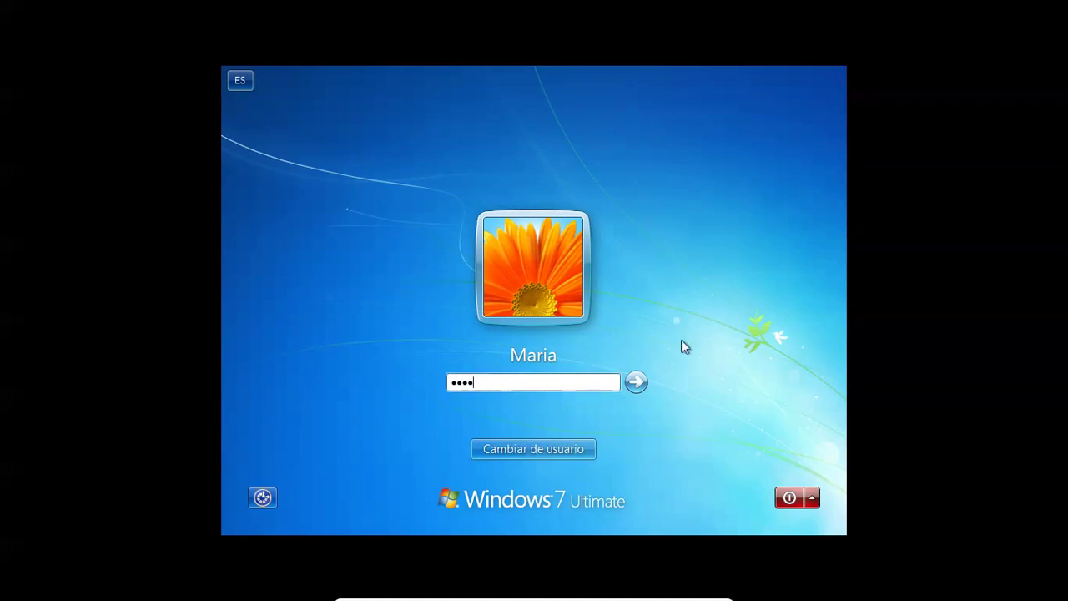
pyautogui.click(636, 382)
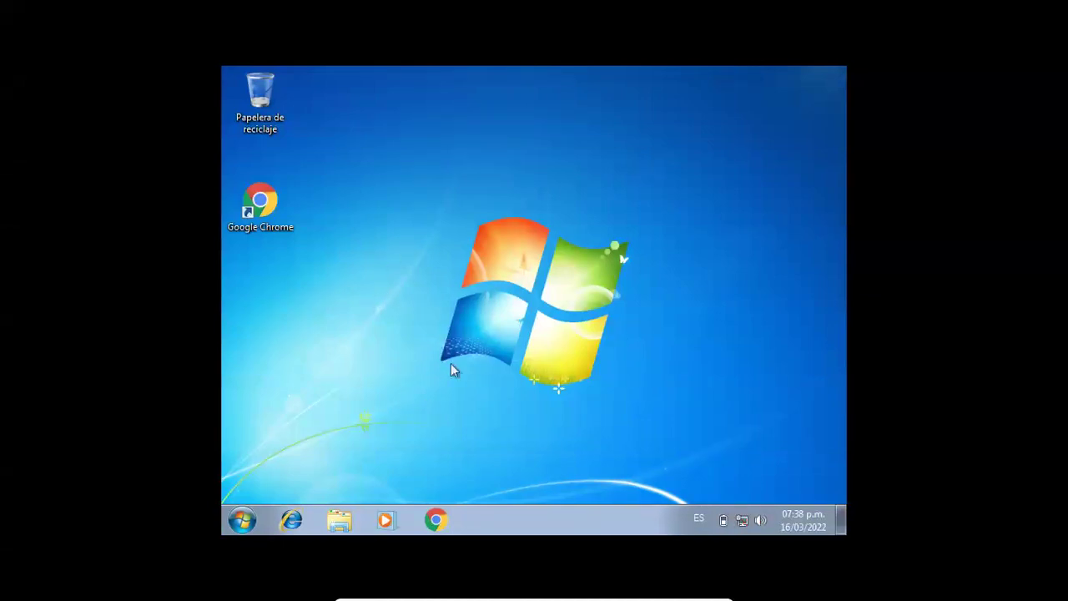
pyautogui.click(248, 519)
pyautogui.click(248, 519)
pyautogui.click(247, 519)
pyautogui.click(251, 519)
pyautogui.click(243, 519)
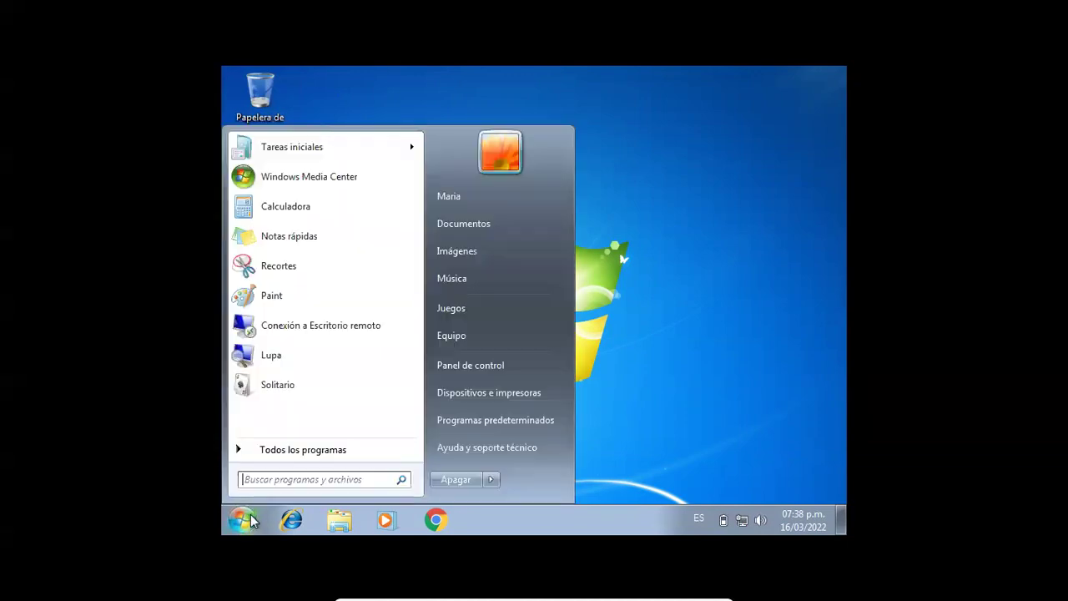
pyautogui.click(750, 282)
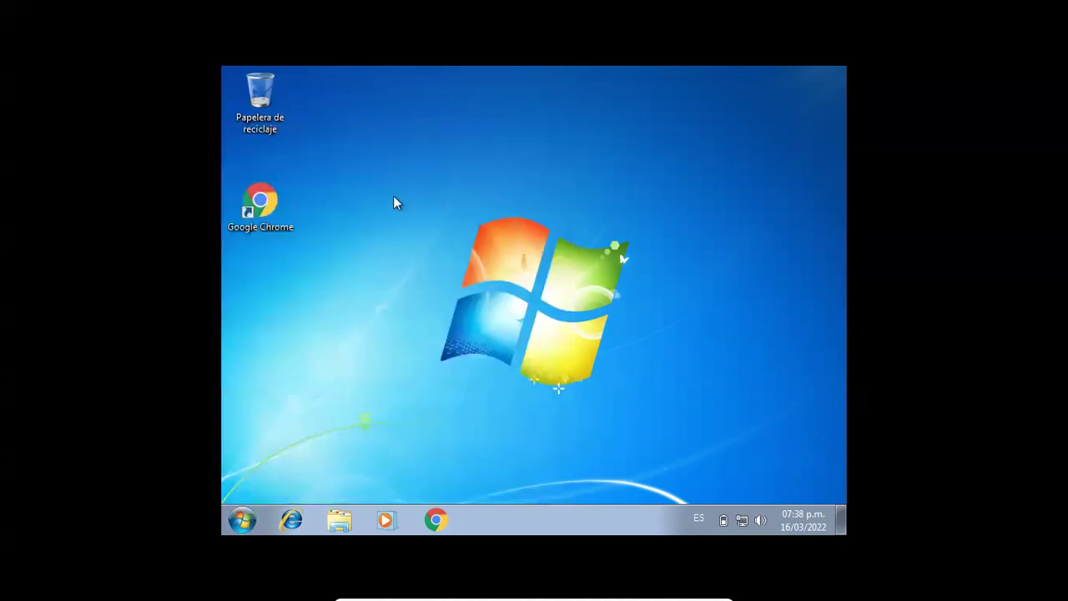